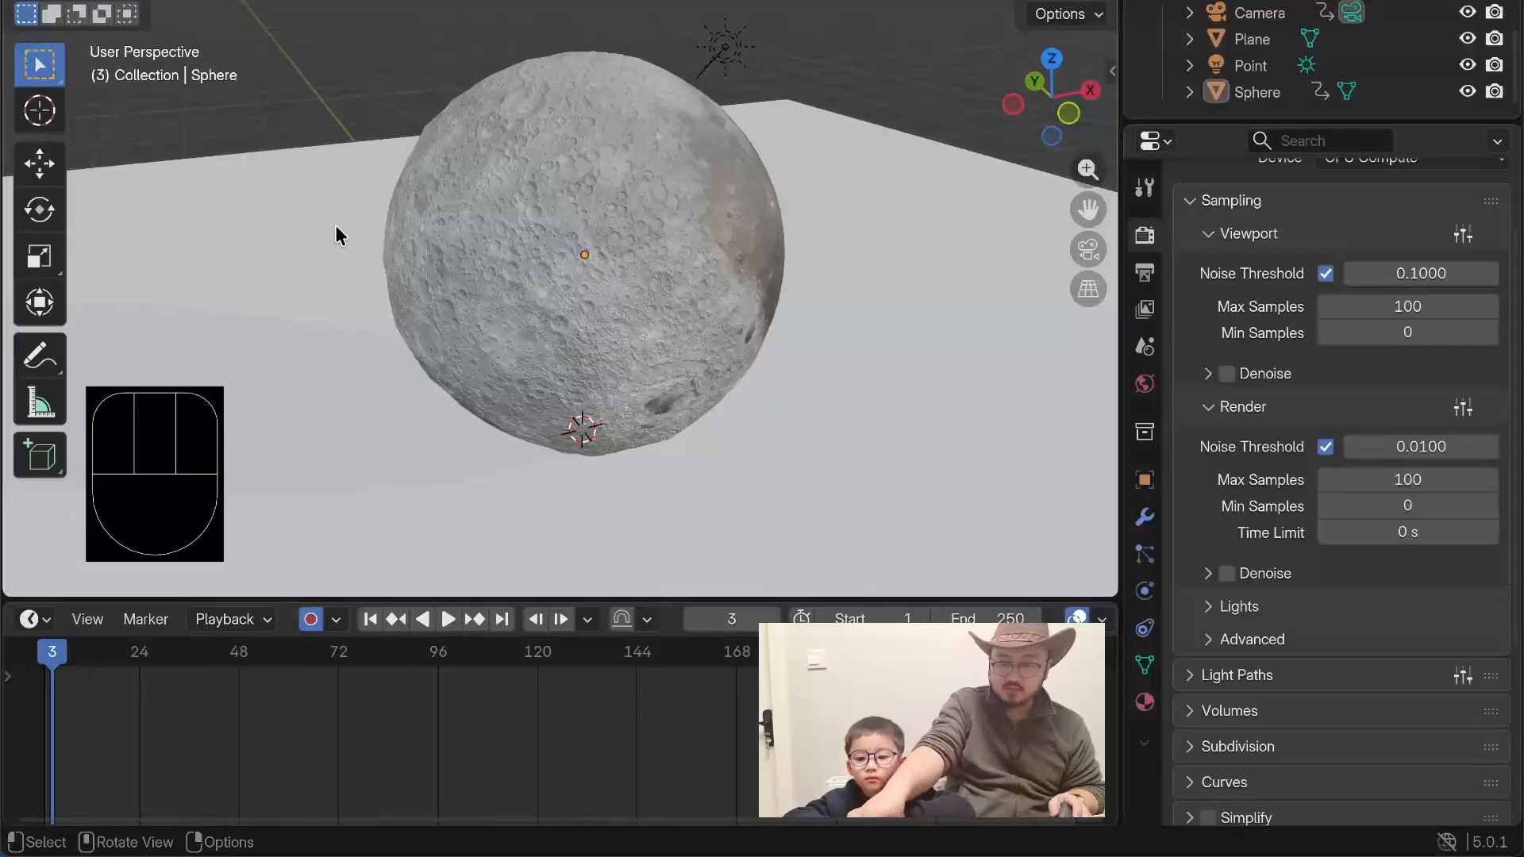
Step: Switch to the front orthographic view and add a UV sphere mesh at the 3D cursor
left_click(299, 216)
key("KP_1")
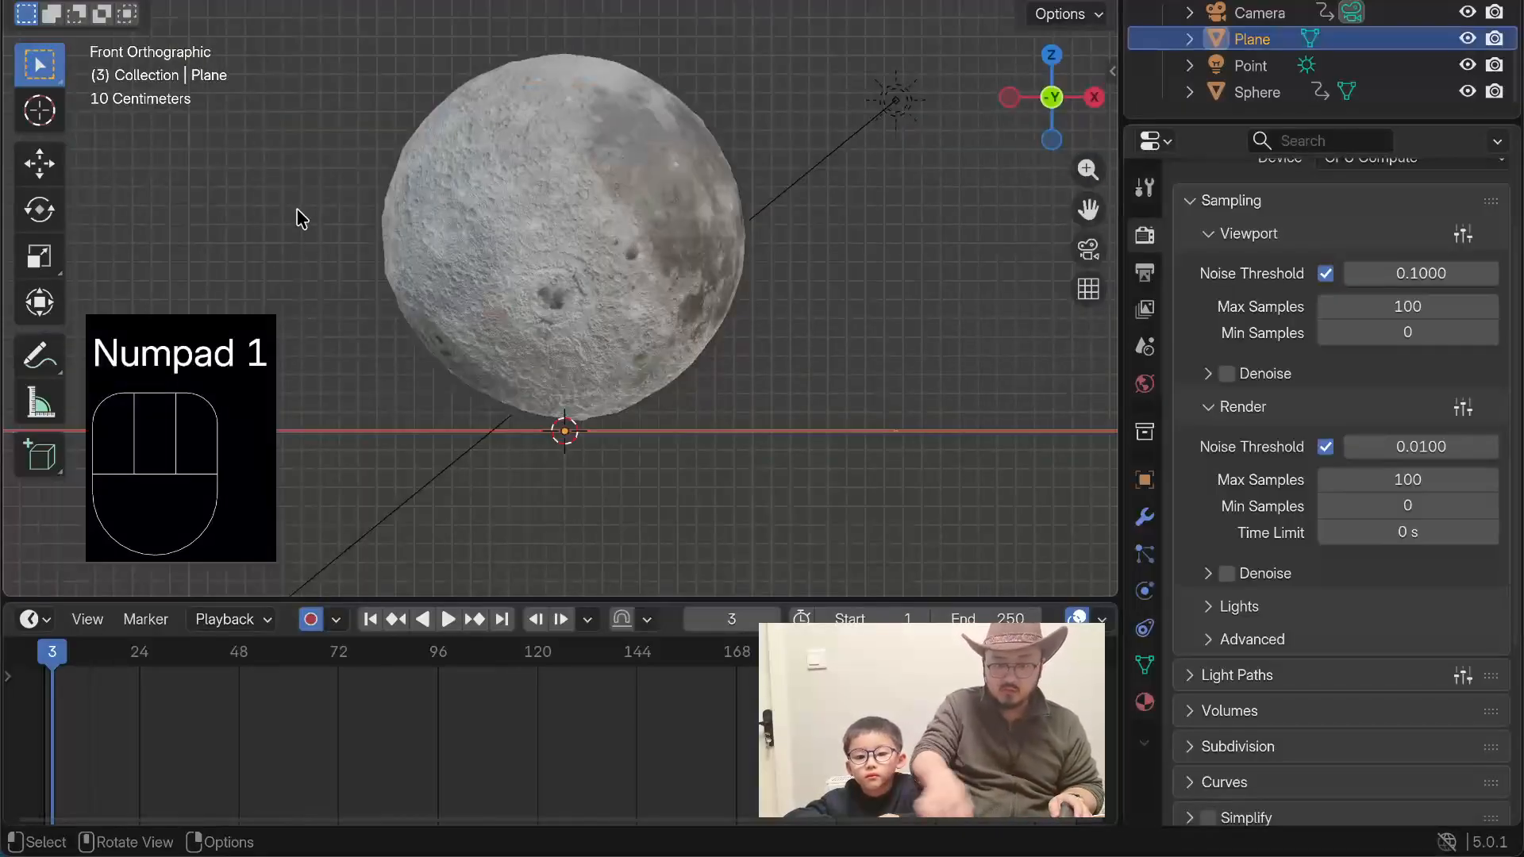
middle_click_drag(265, 272, 508, 213, "shift")
key("shift+a")
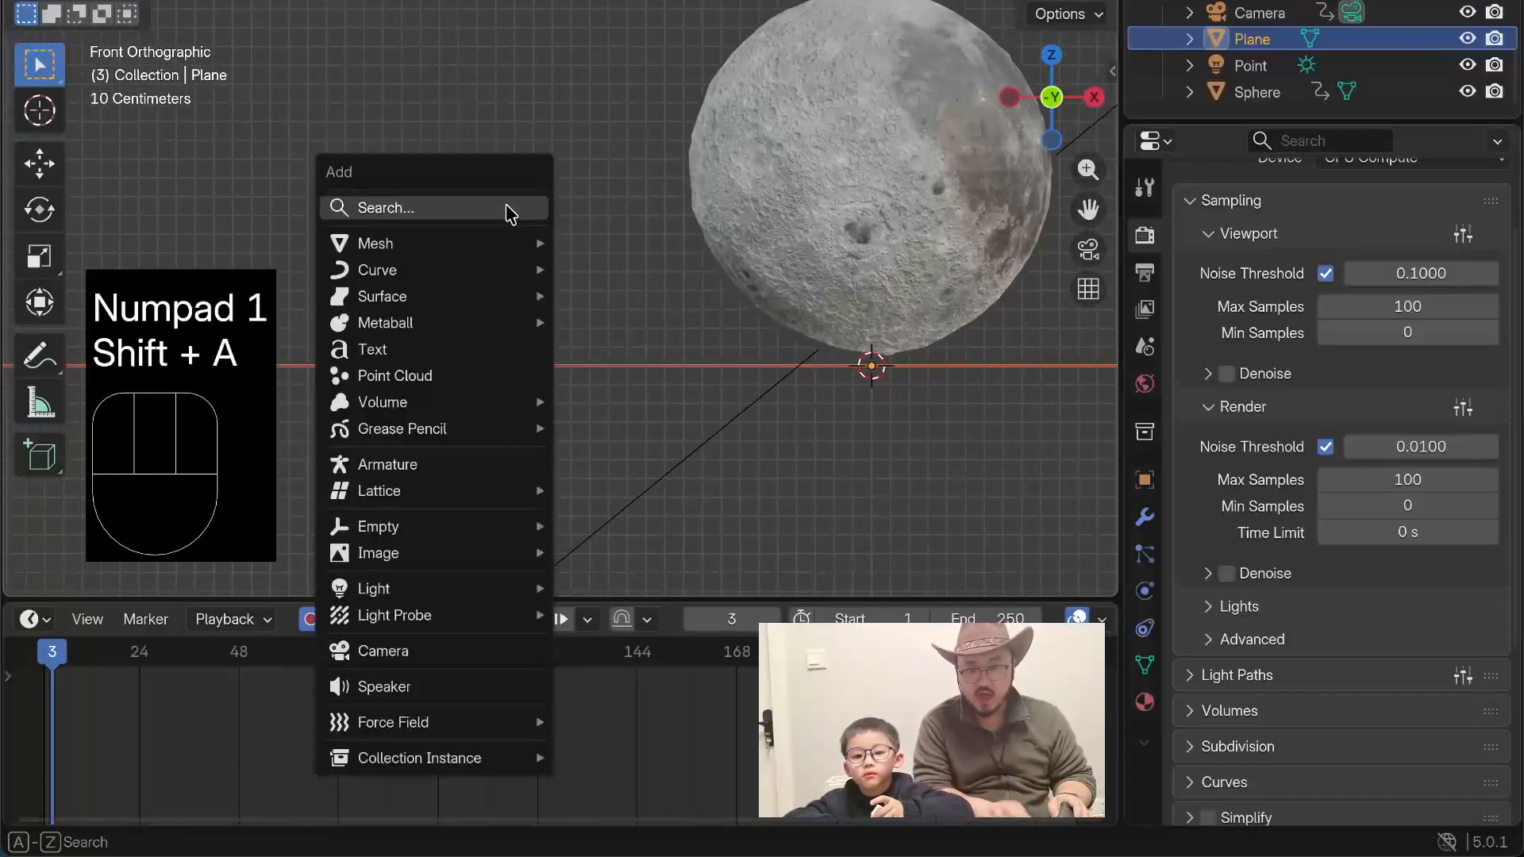
mouse_move(441, 253)
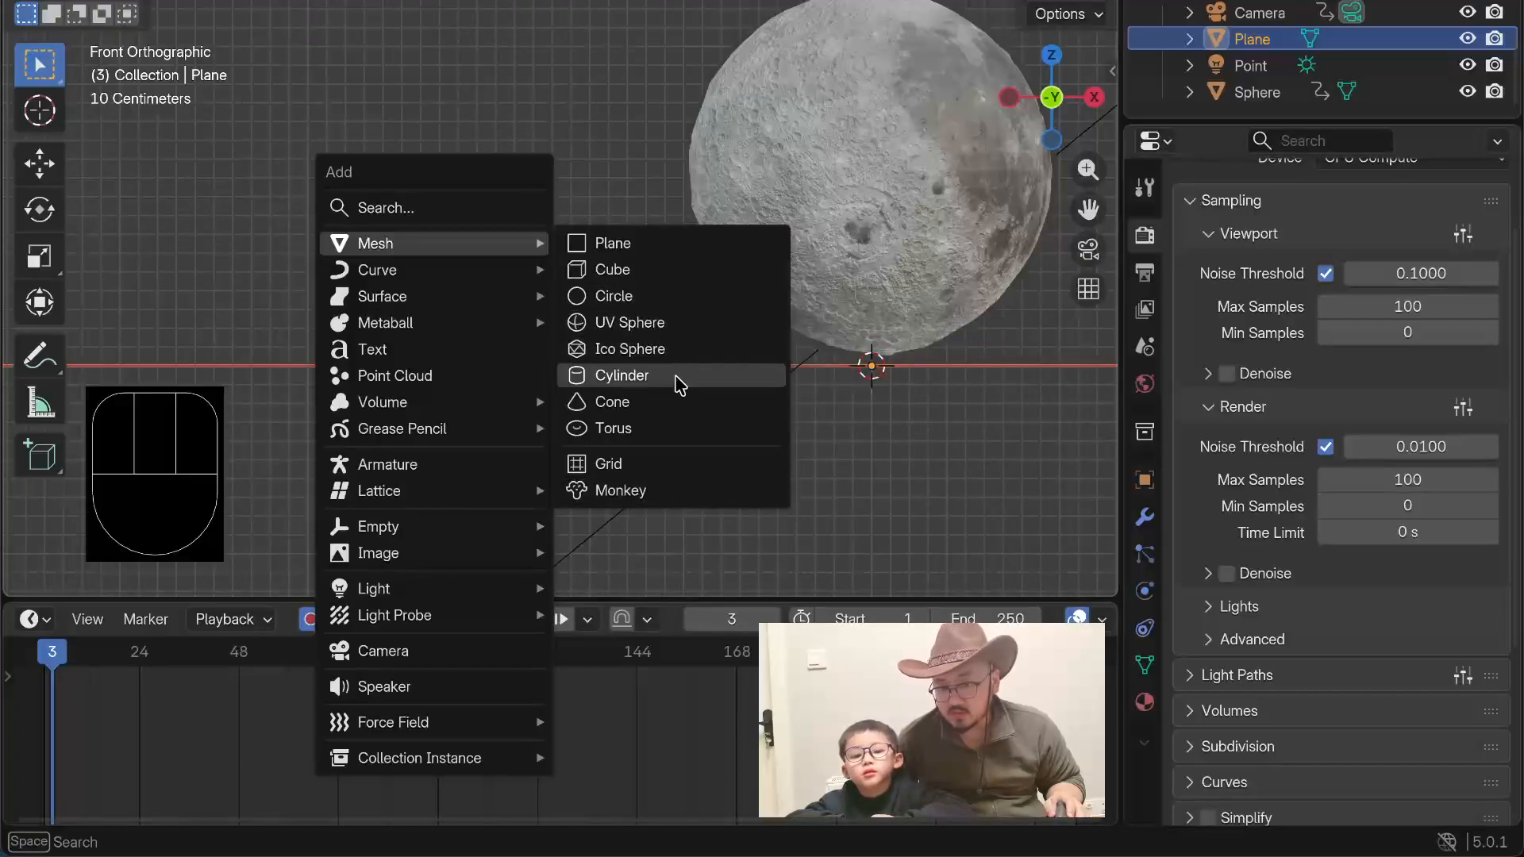
left_click(666, 330)
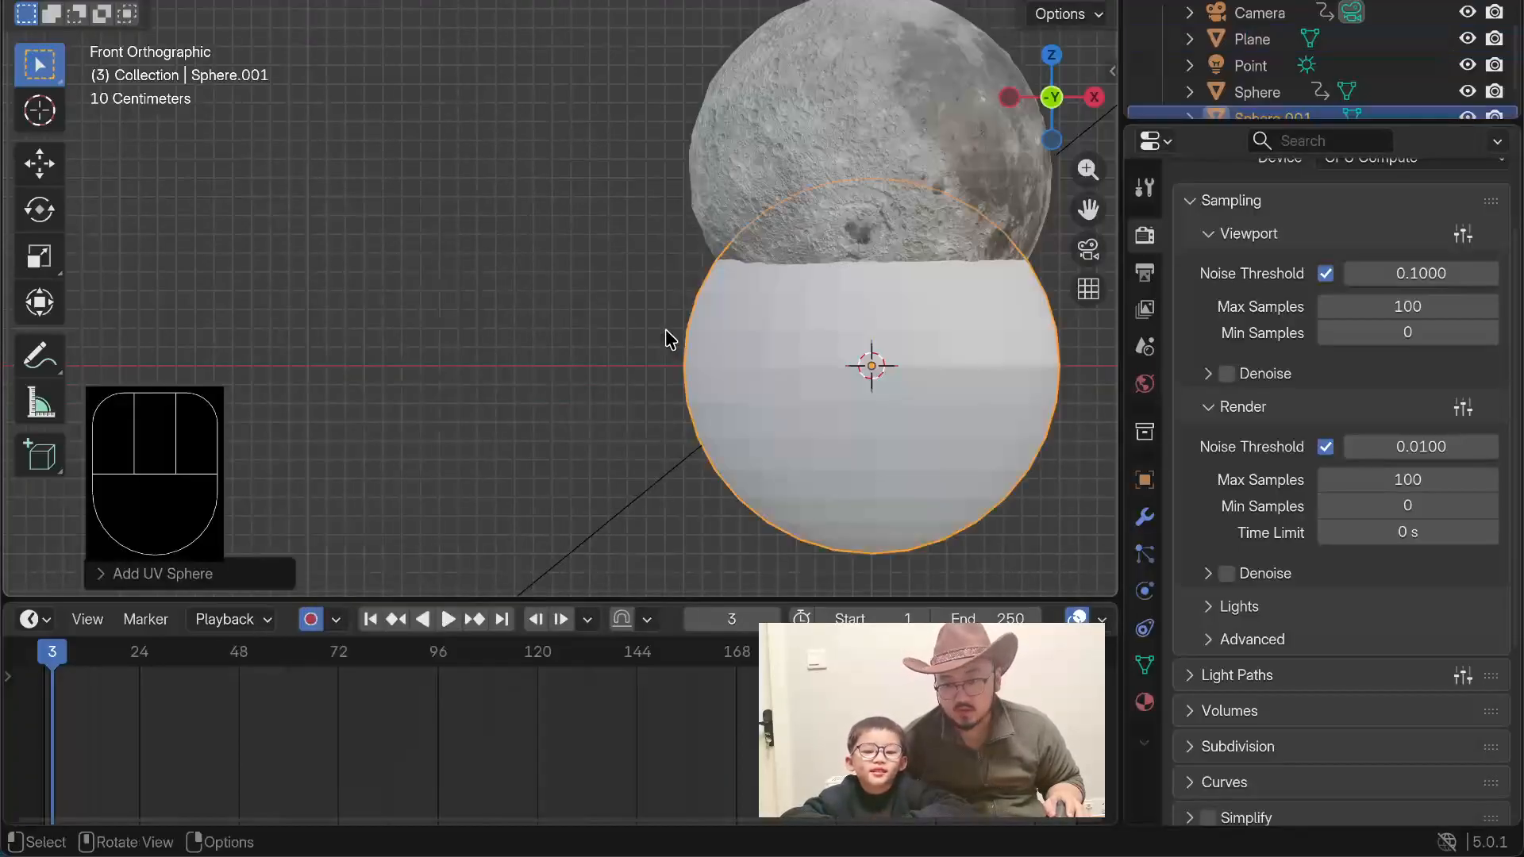
Step: Move the new sphere about 3.77 m along negative X and about 1.06 m up, beside the moon
key("g")
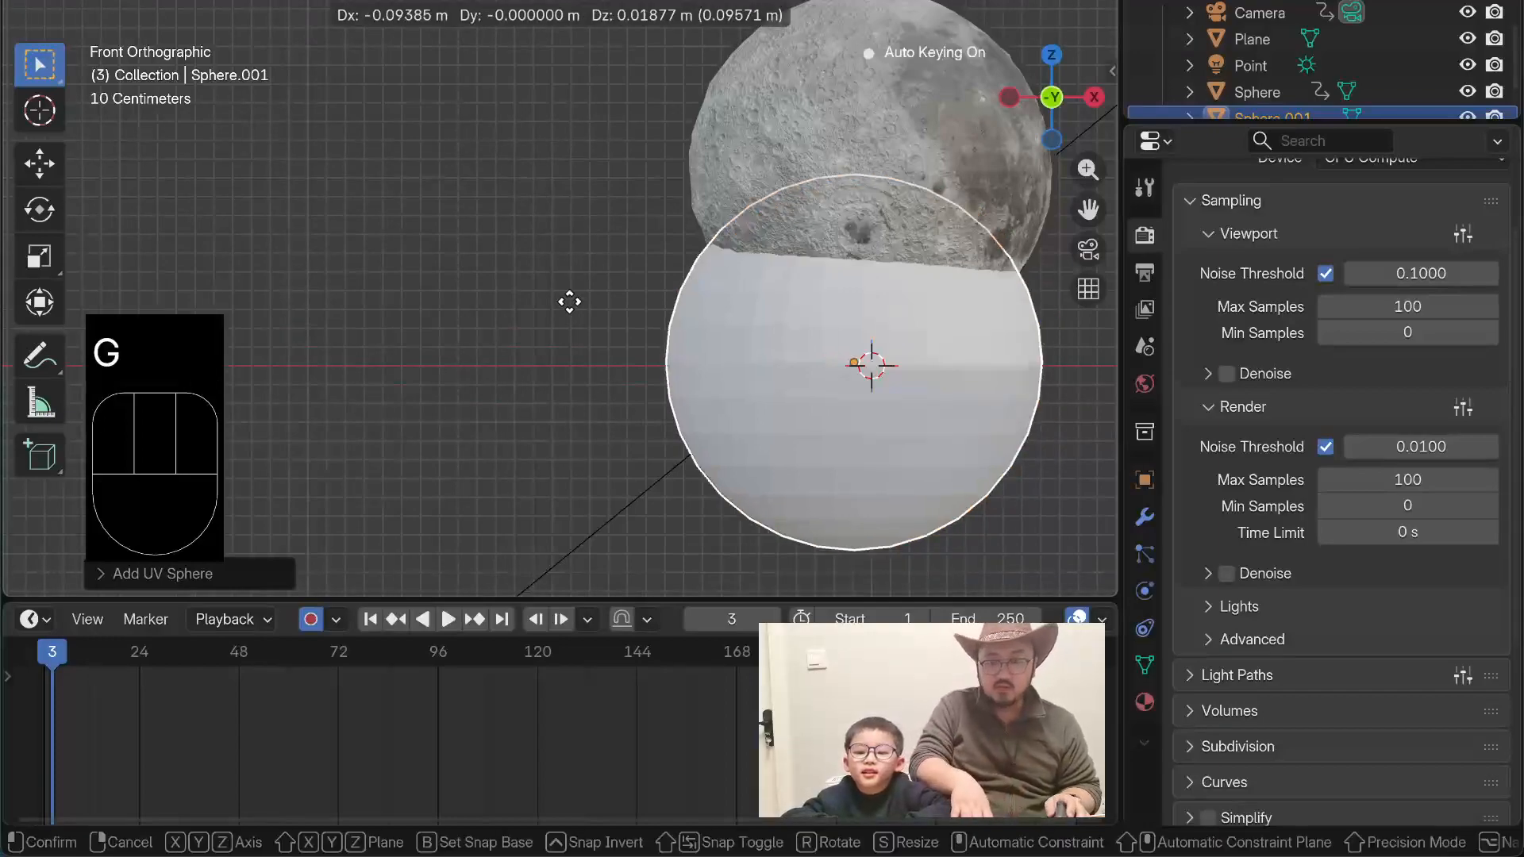
left_click(1062, 132)
scroll(530, 142, "down", 4)
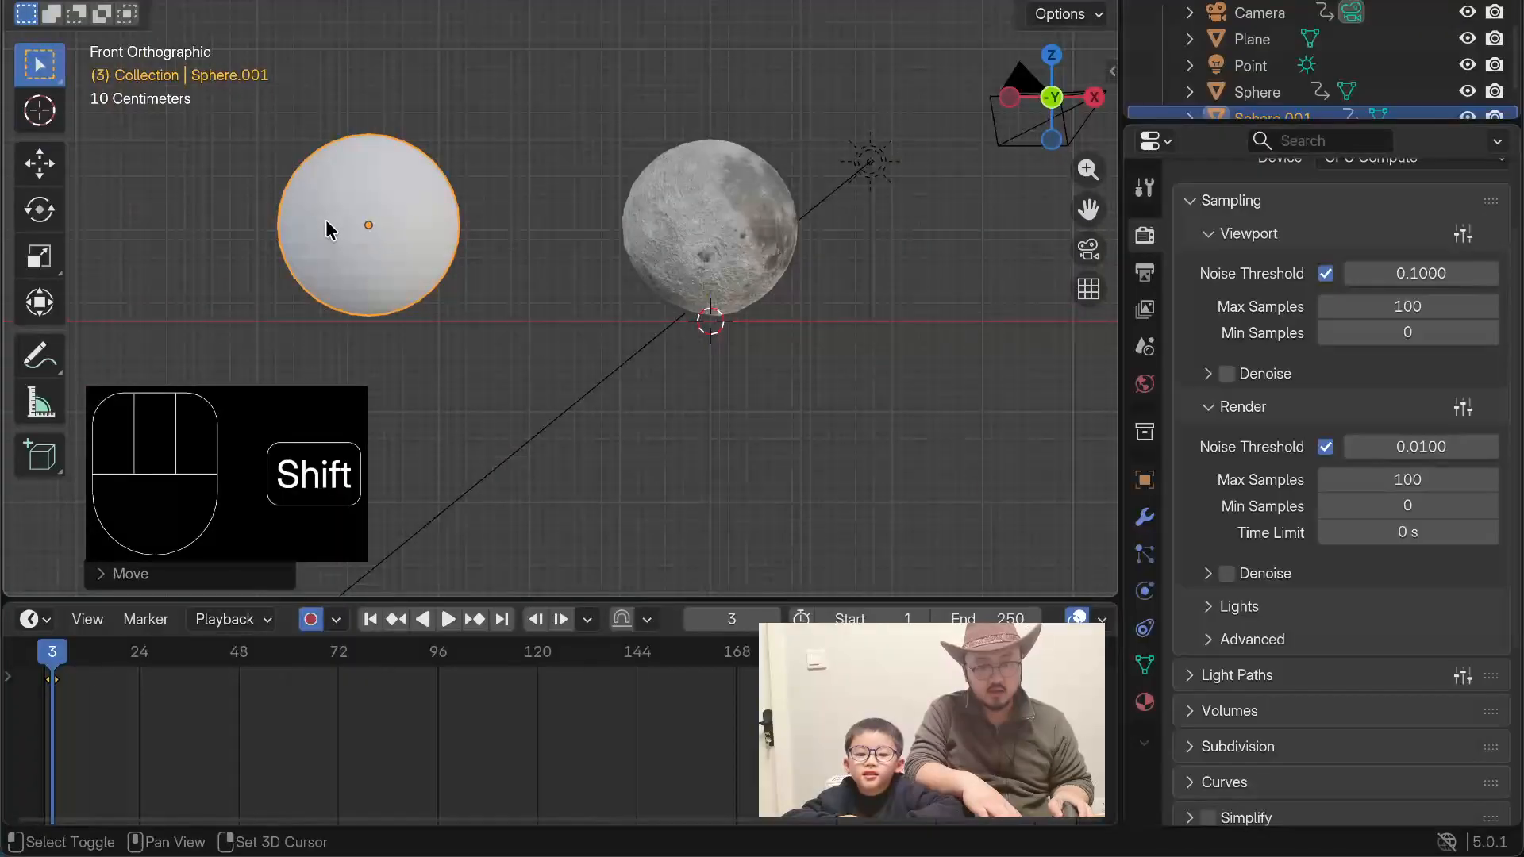
middle_click_drag(325, 220, 489, 275, "shift")
scroll(489, 203, "up", 2)
middle_click_drag(623, 85, 649, 145)
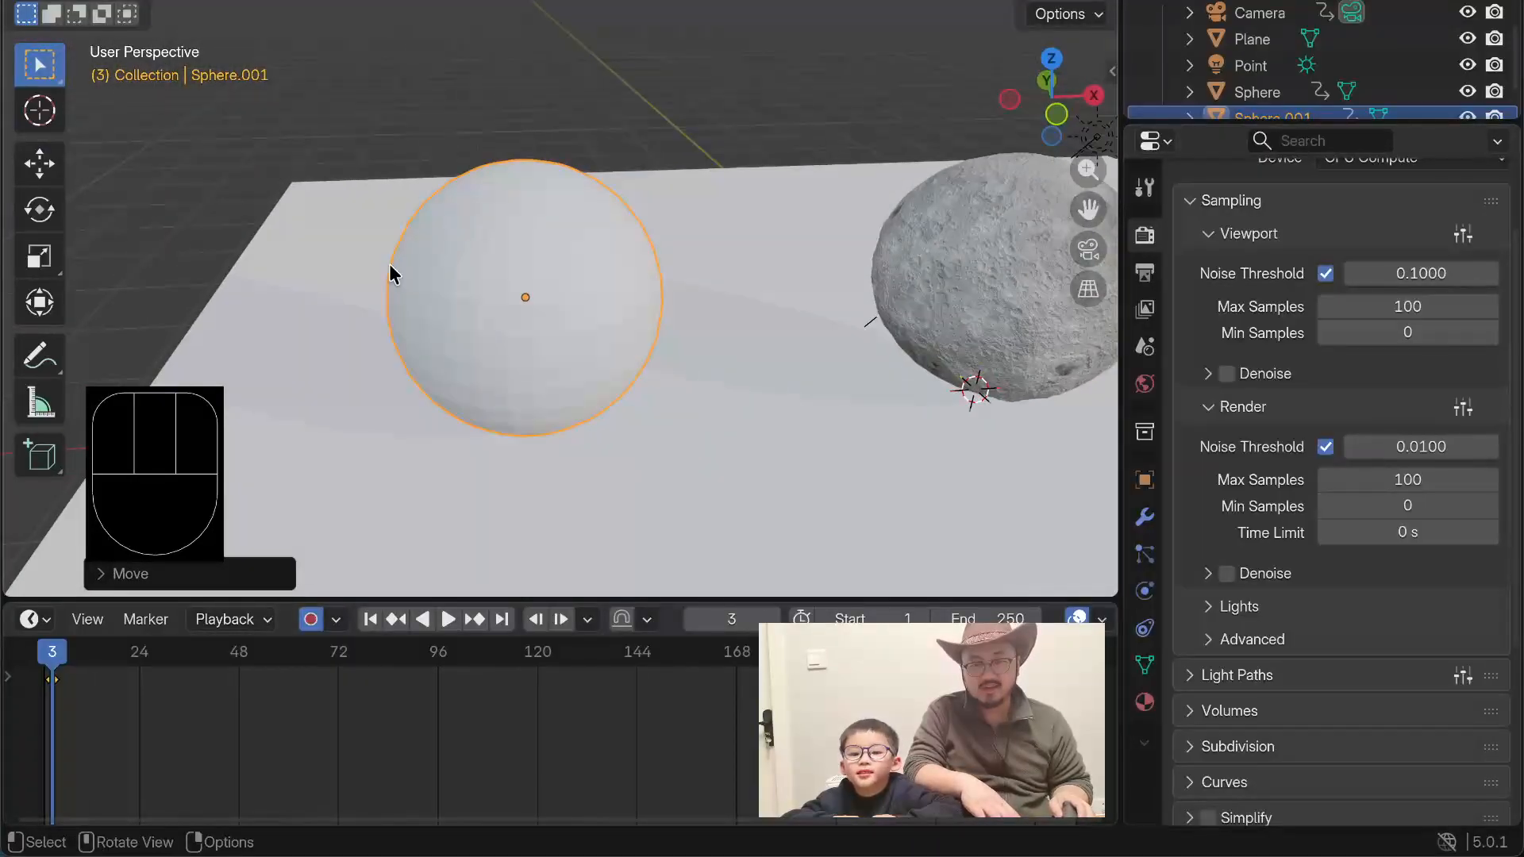
scroll(287, 225, "down", 4)
scroll(475, 296, "up", 1)
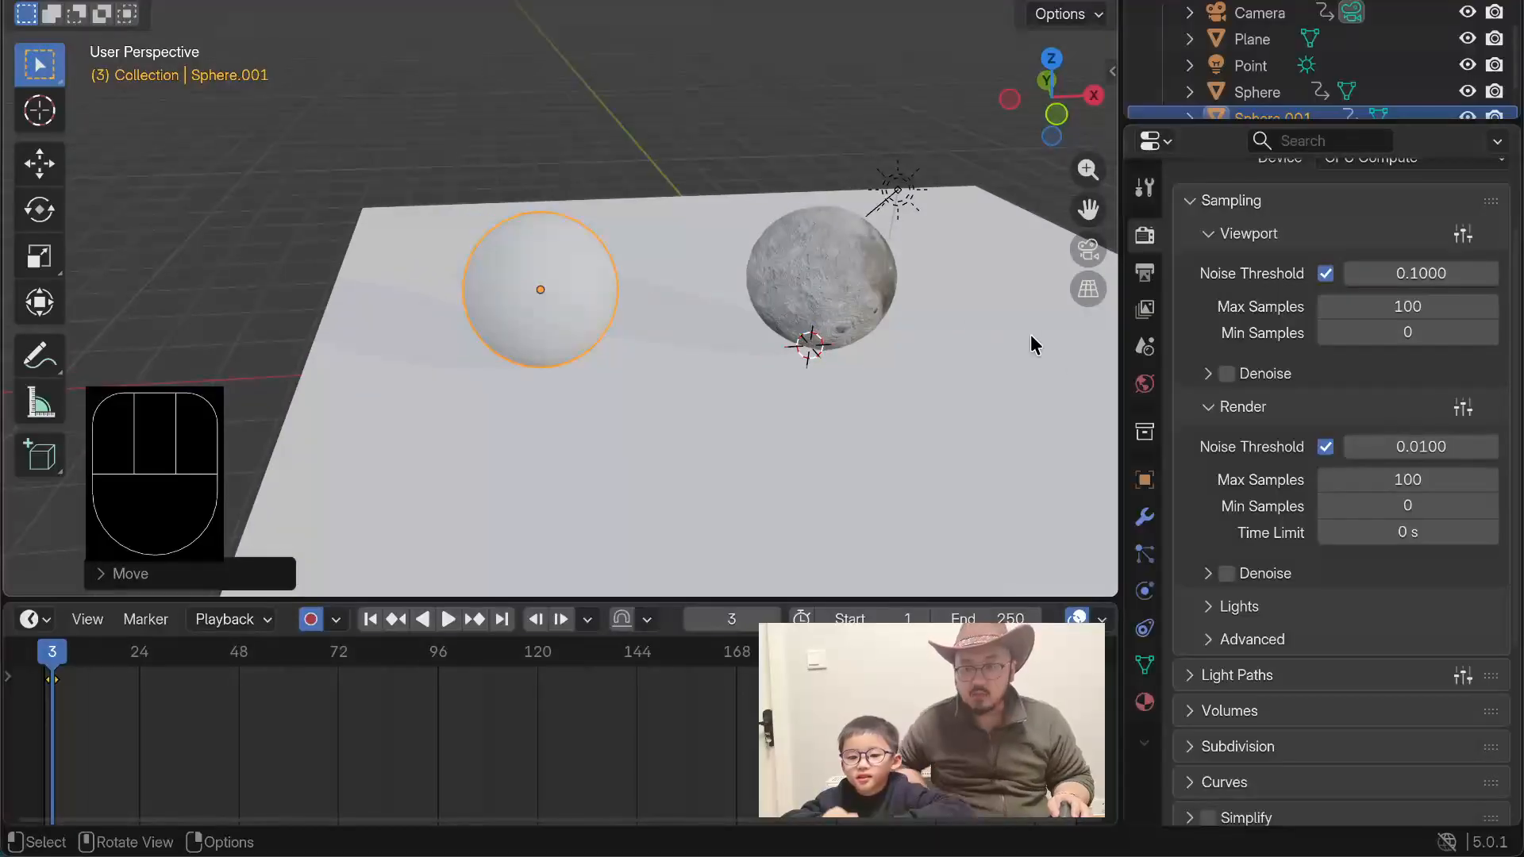
Step: Create a new material on the new sphere and name it green+blue
left_click(1145, 704)
left_click(1270, 344)
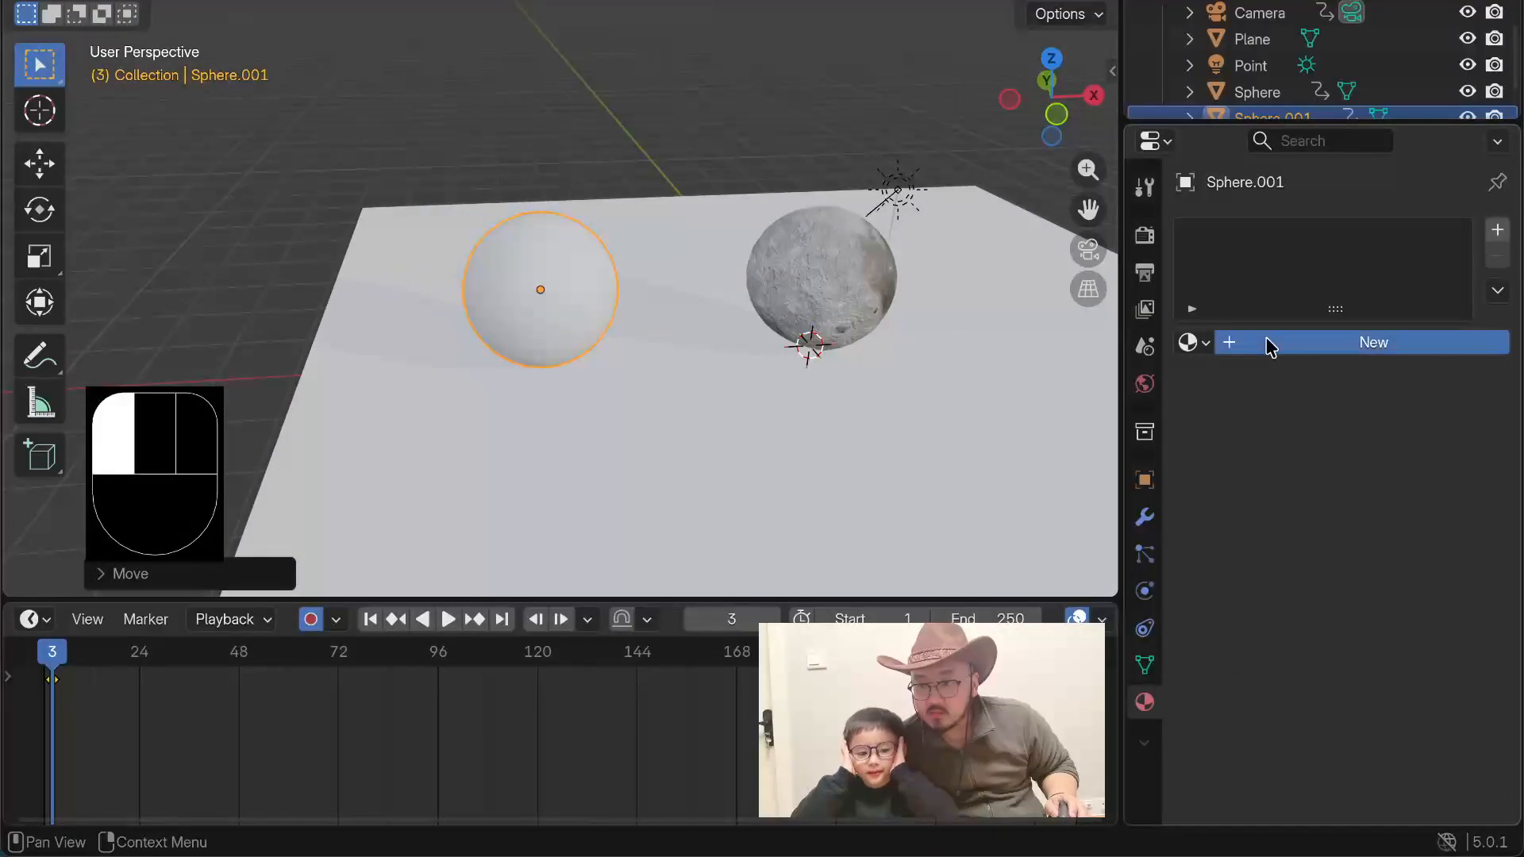
double_click(1246, 238)
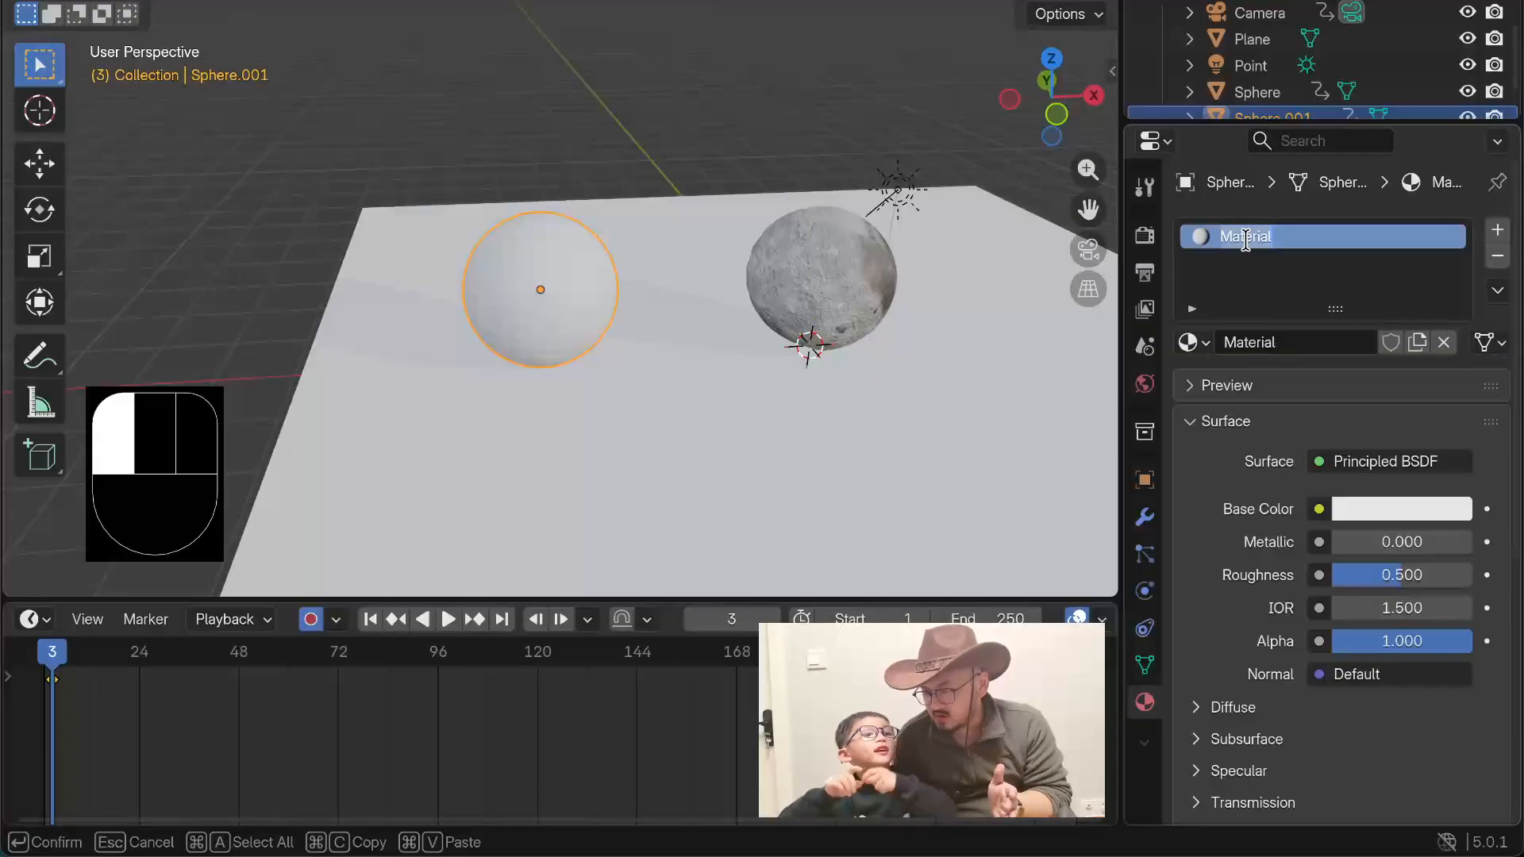
type("green")
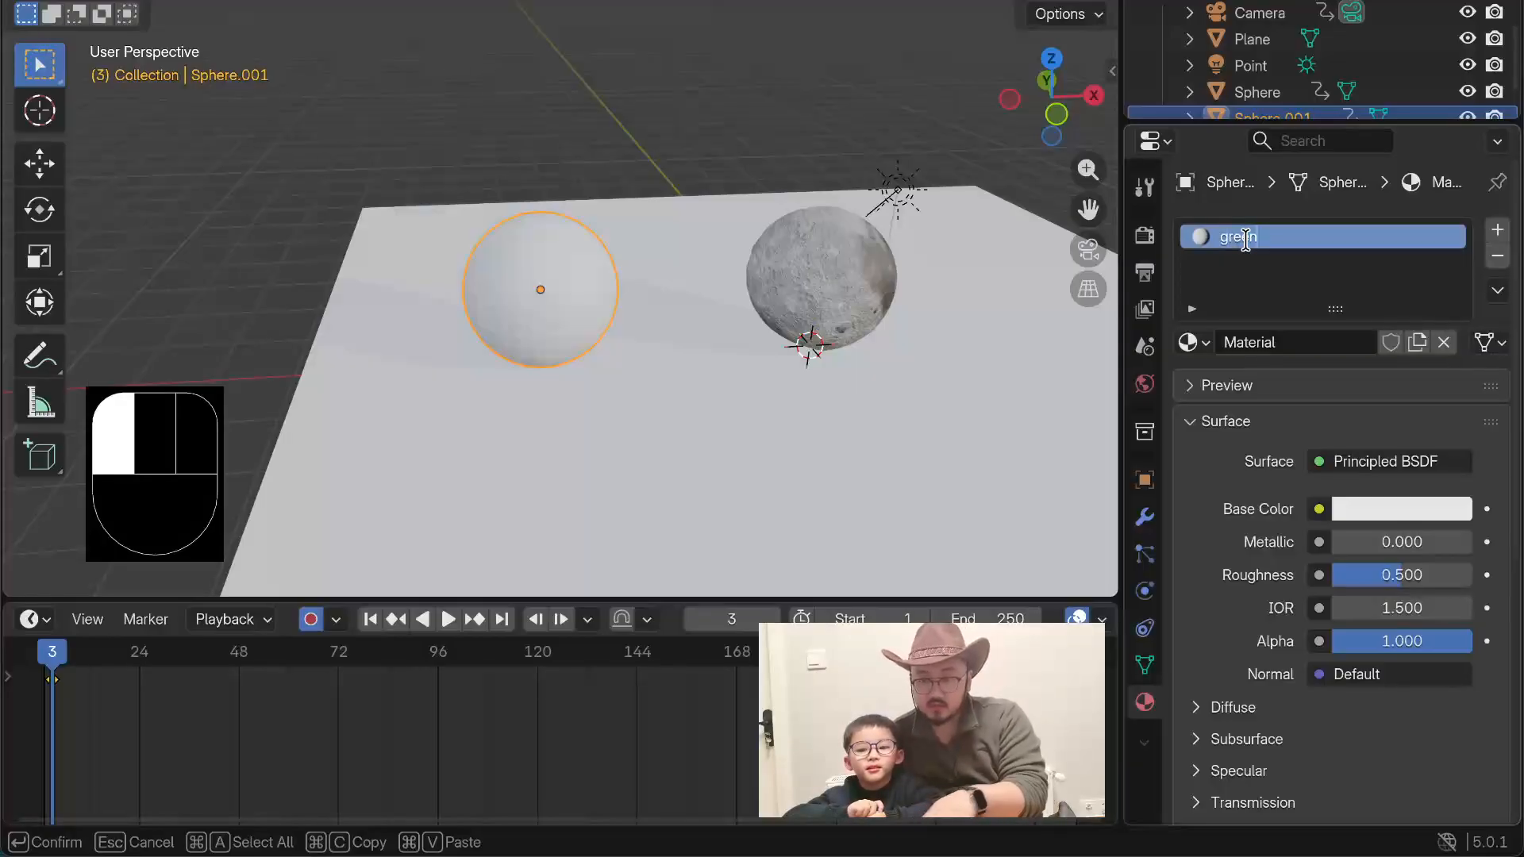
type("+blue")
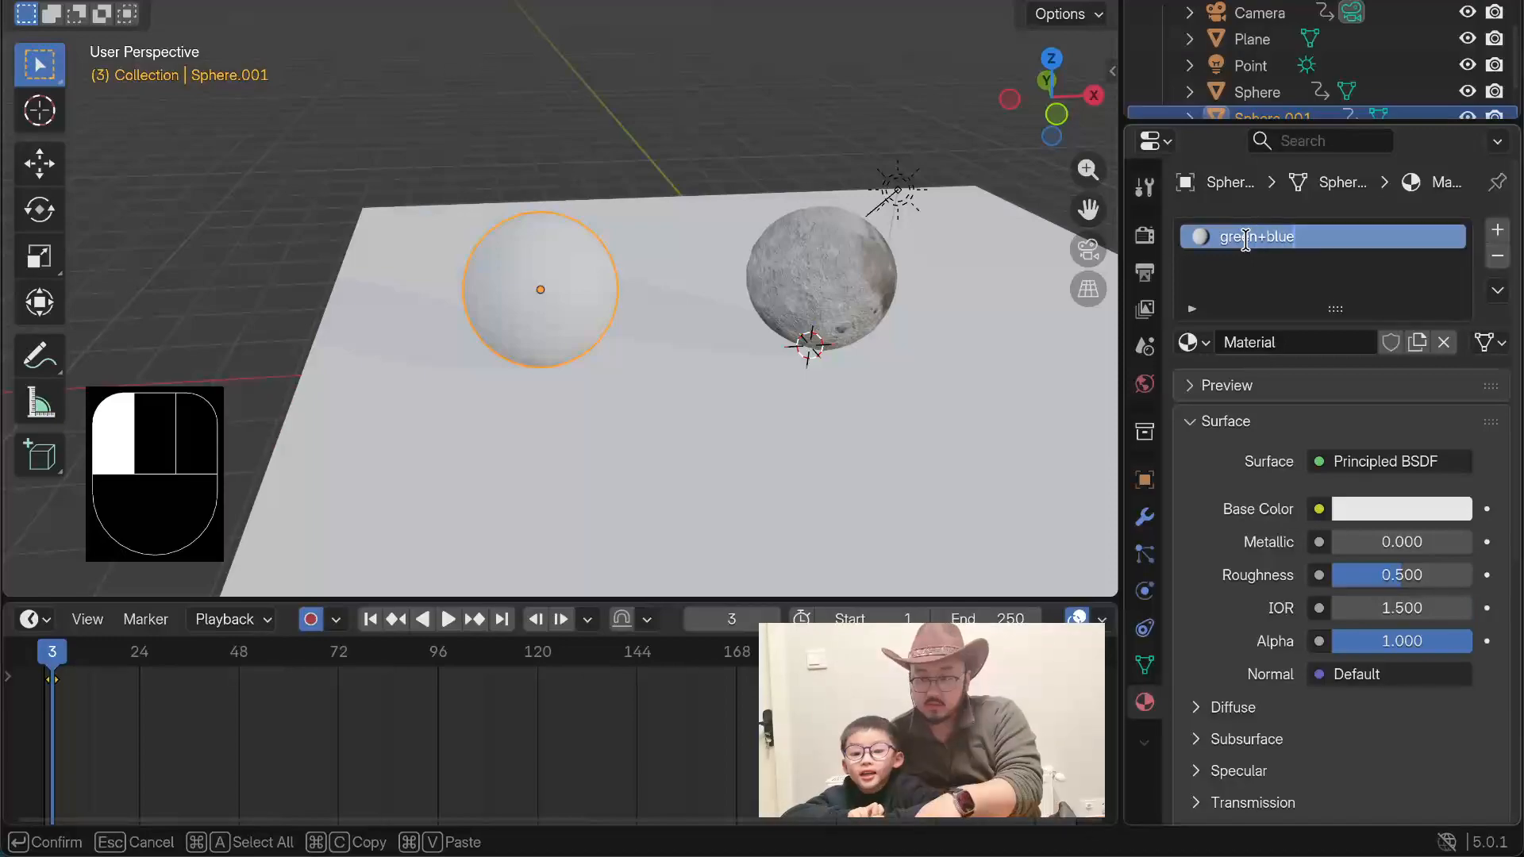
key("Return")
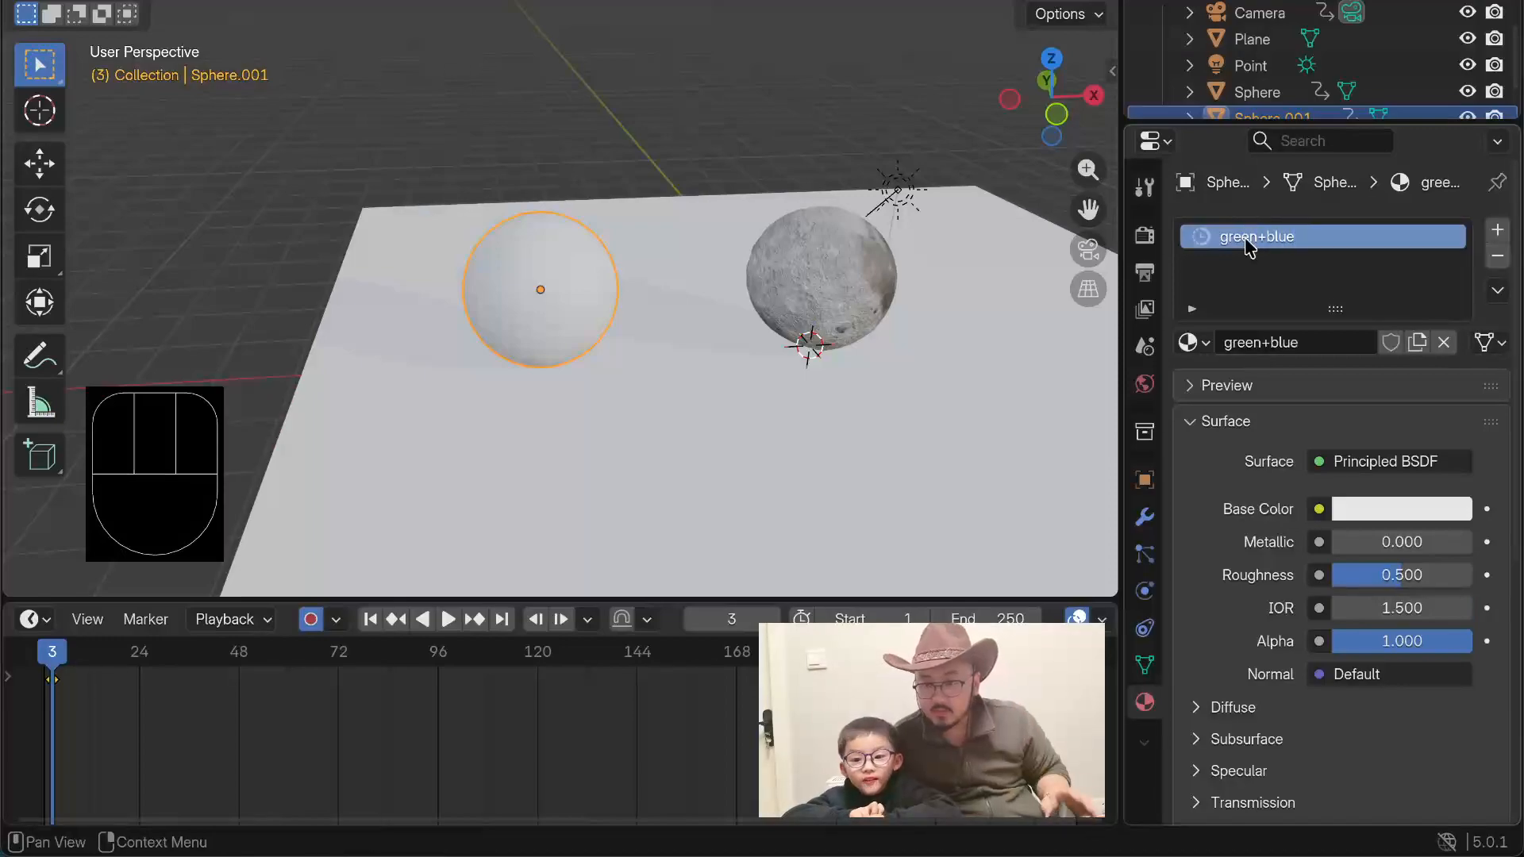
Step: Set the green+blue material's base color to deep blue, #2C15E7FF
left_click(1387, 509)
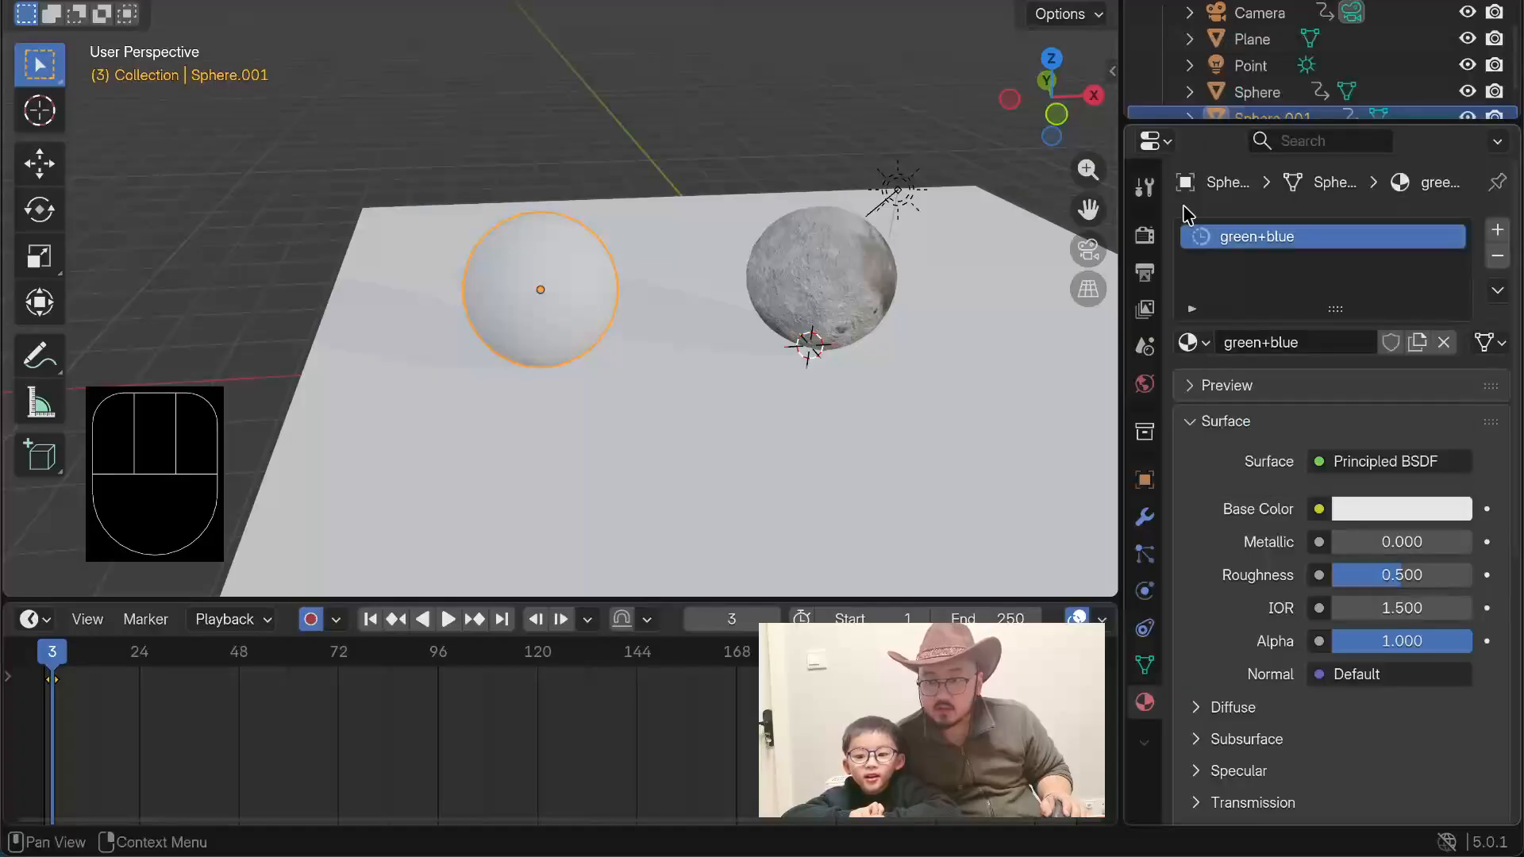
left_click(1352, 518)
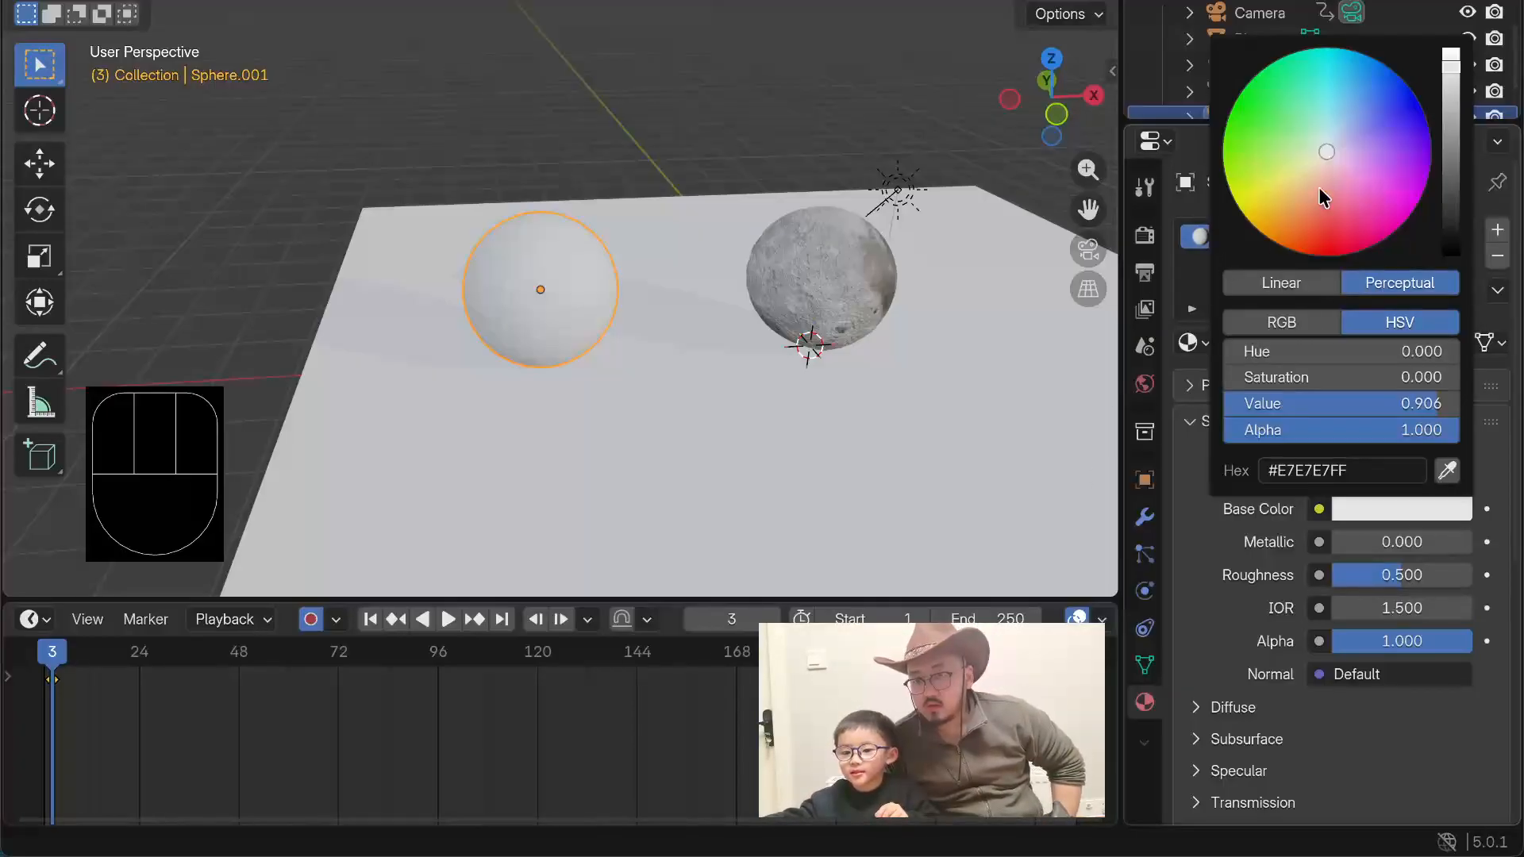
mouse_move(1326, 149)
left_mouse_down()
mouse_move(1426, 188)
mouse_move(1295, 247)
mouse_move(1287, 125)
mouse_move(1265, 104)
mouse_move(1302, 50)
mouse_move(1358, 50)
mouse_move(1421, 102)
mouse_move(1413, 113)
left_mouse_up()
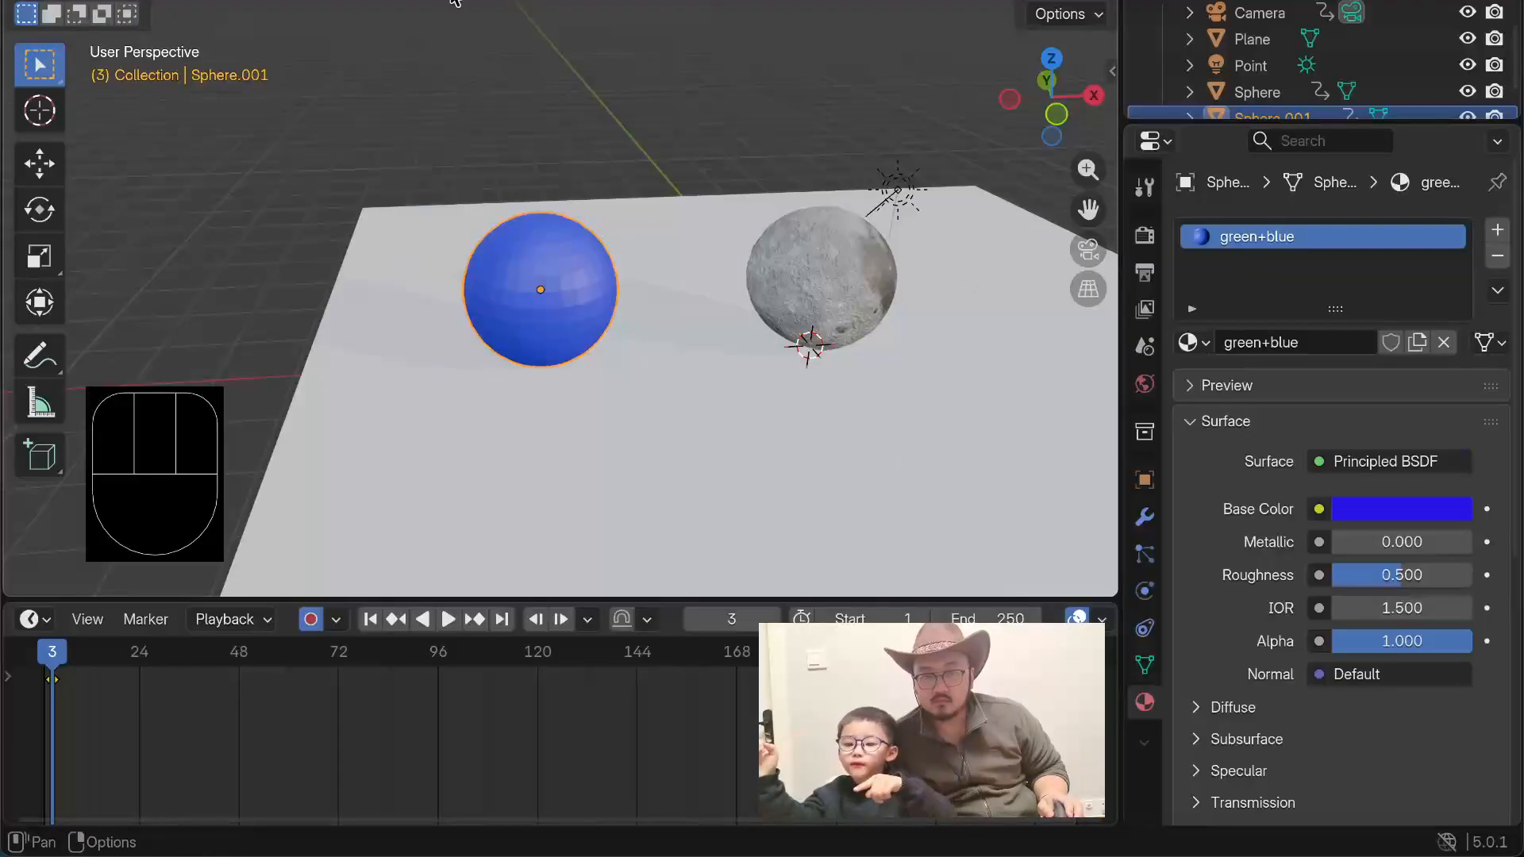
Step: Change the green+blue material's base color to a light sky blue
left_click(1371, 508)
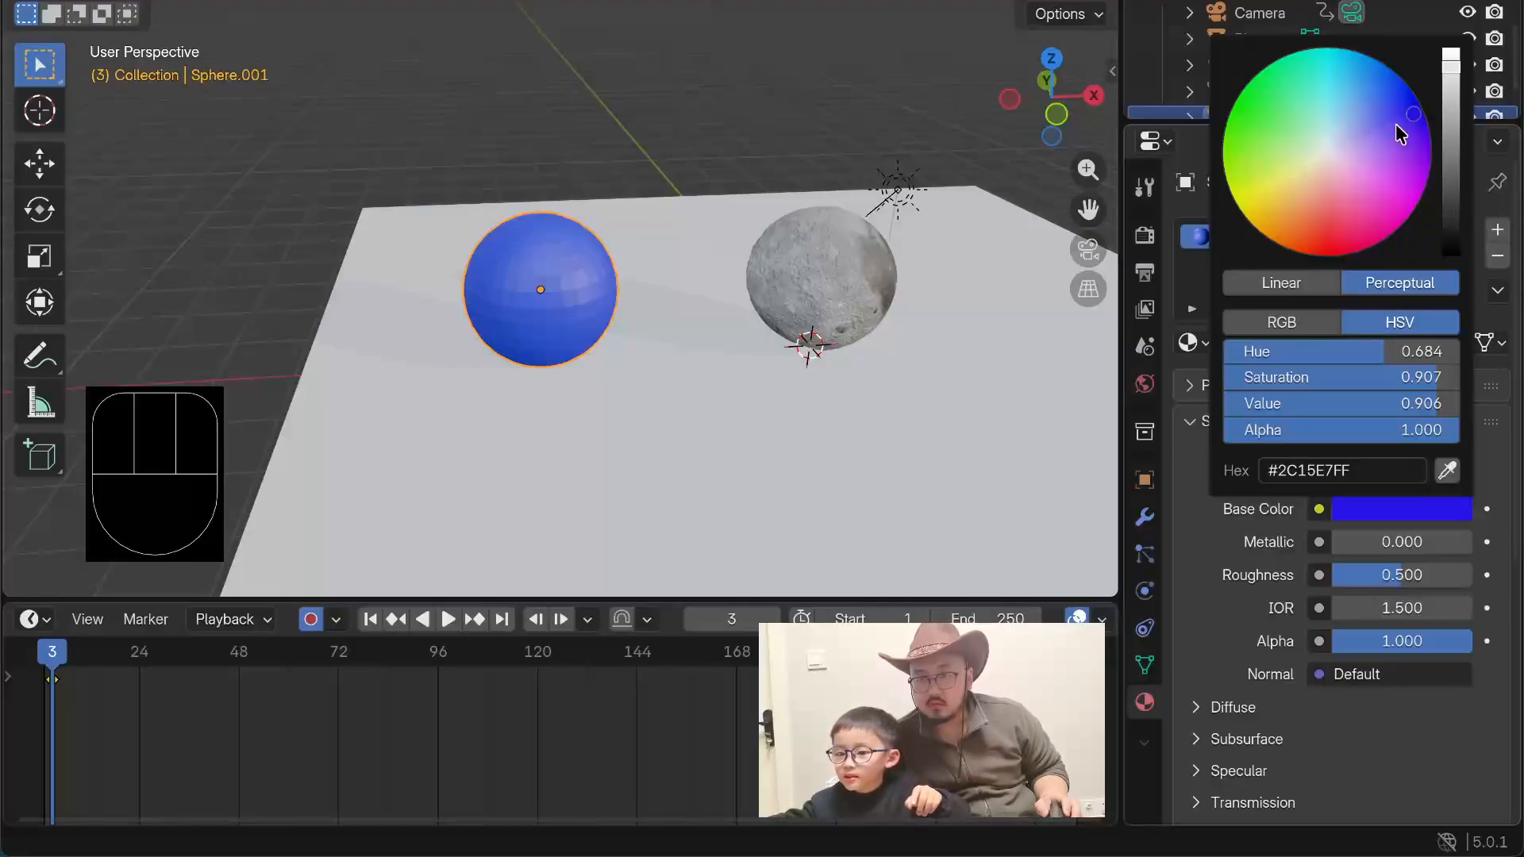
mouse_move(1410, 121)
left_mouse_down()
mouse_move(1330, 60)
mouse_move(1285, 96)
mouse_move(1381, 93)
mouse_move(1351, 77)
left_mouse_up()
scroll(624, 373, "up", 6)
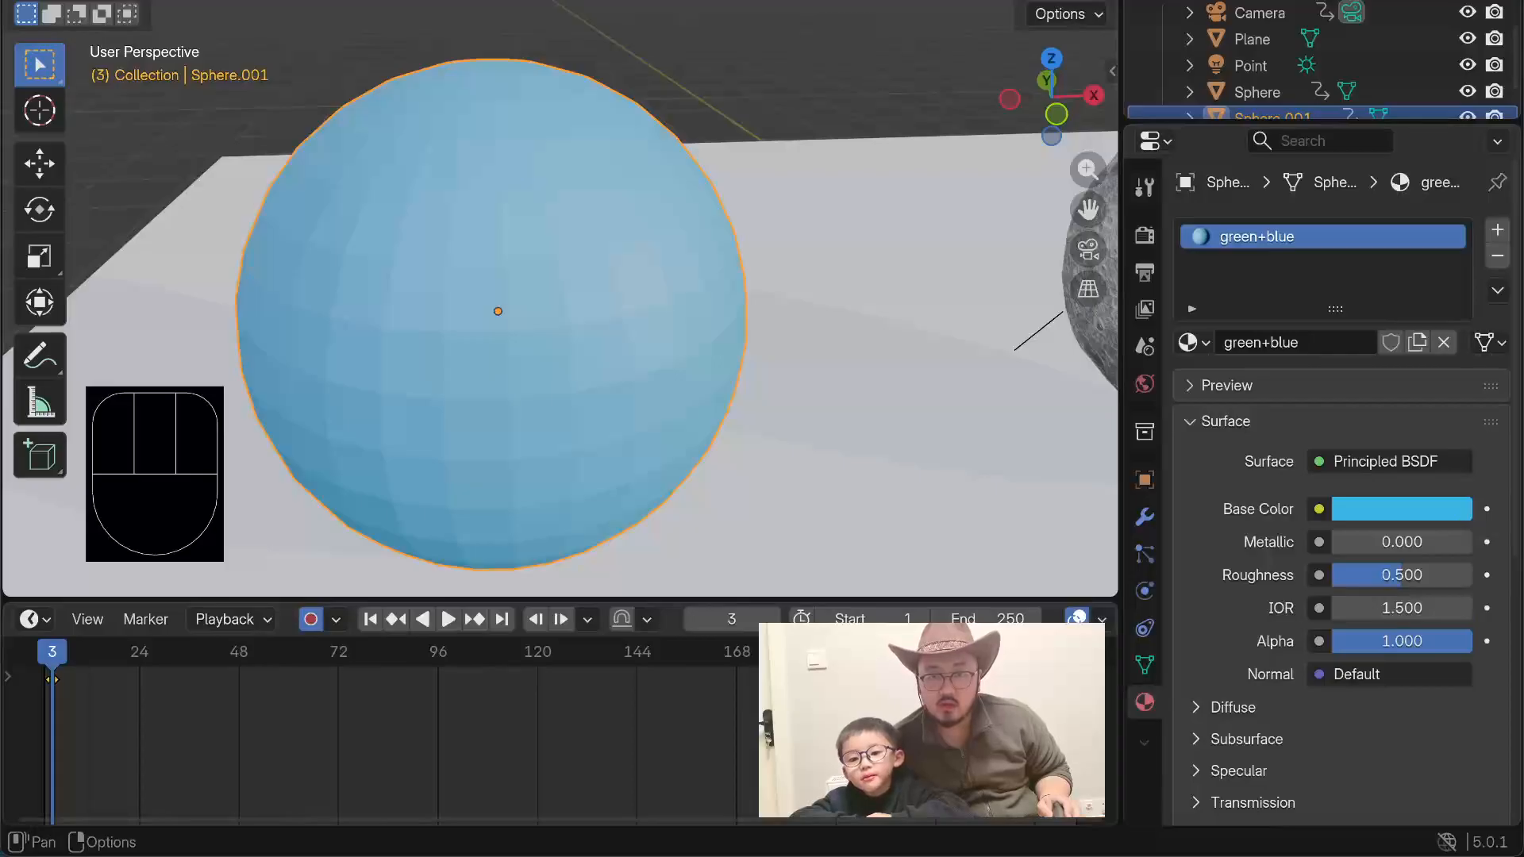
left_click(794, 2)
scroll(905, 306, "down", 6)
scroll(903, 303, "up", 8)
scroll(901, 303, "up", 3)
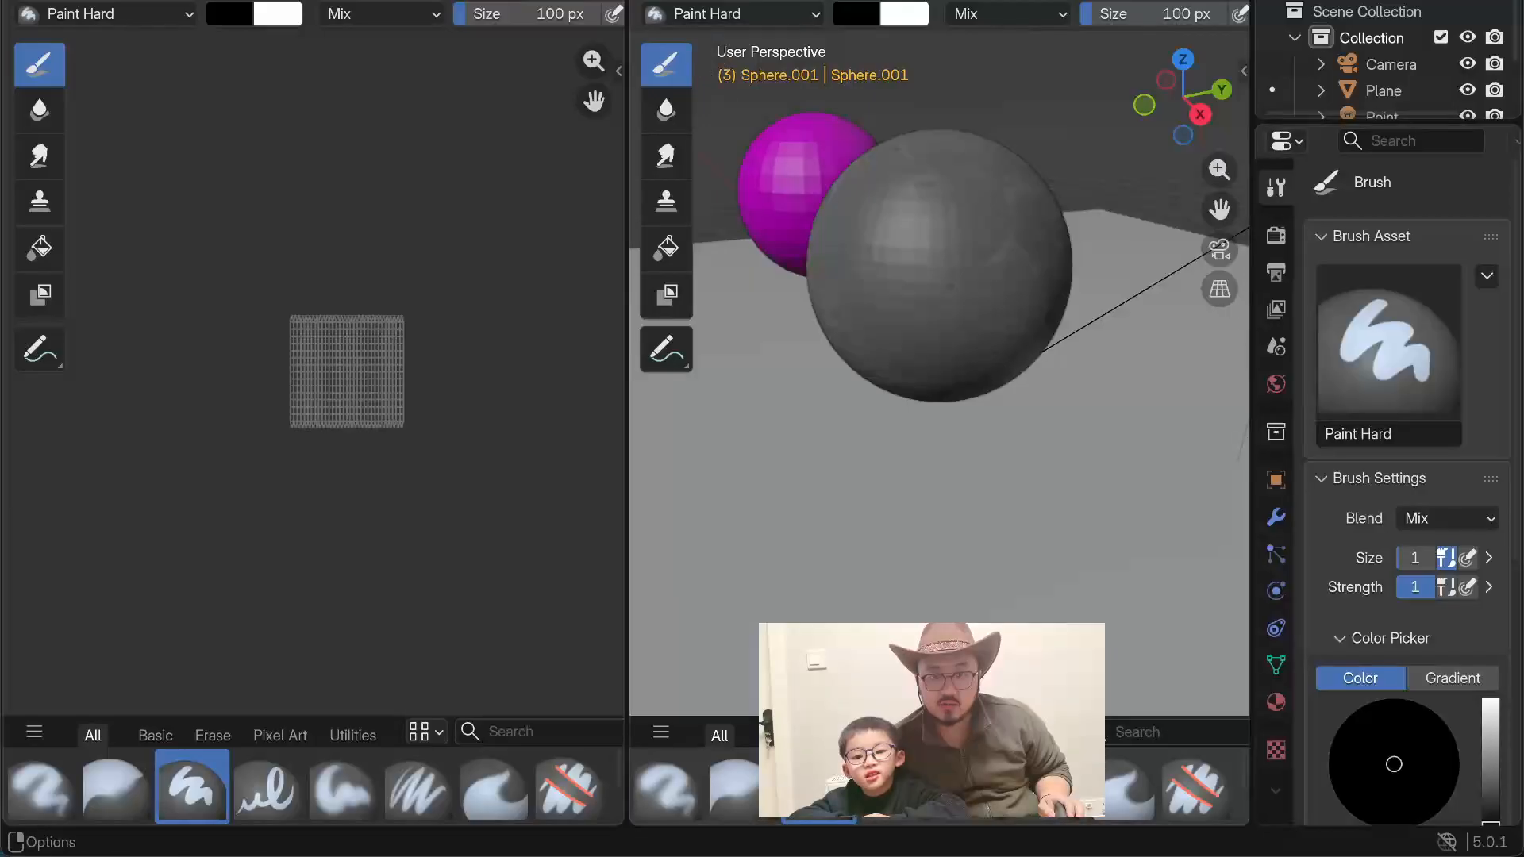
Step: Open the Sculpting workspace, choose the Paint brush and show the viewport in Material Preview shading
left_click(512, 0)
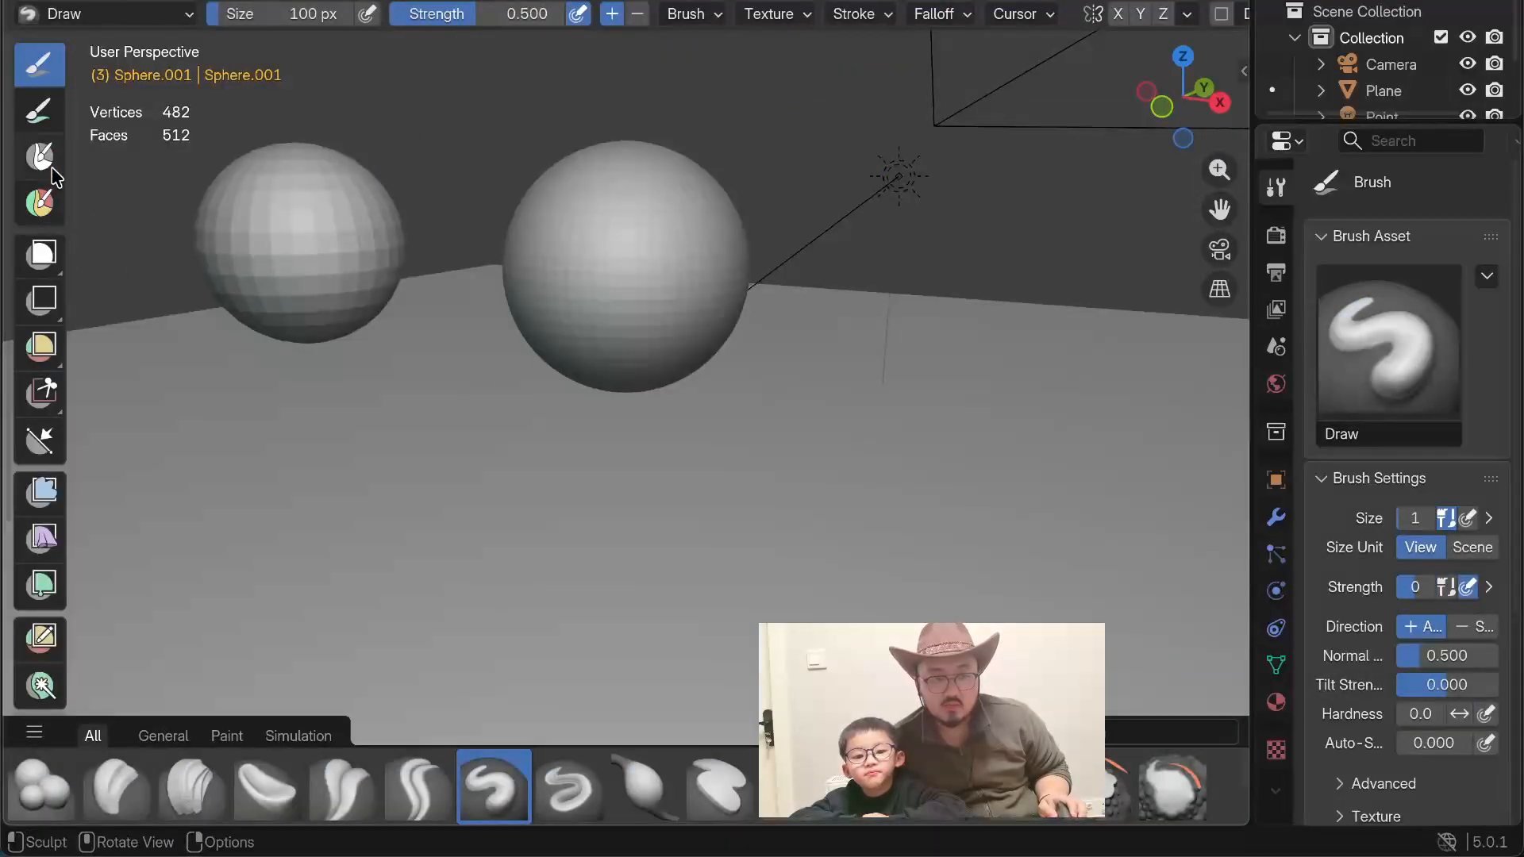
left_click(39, 109)
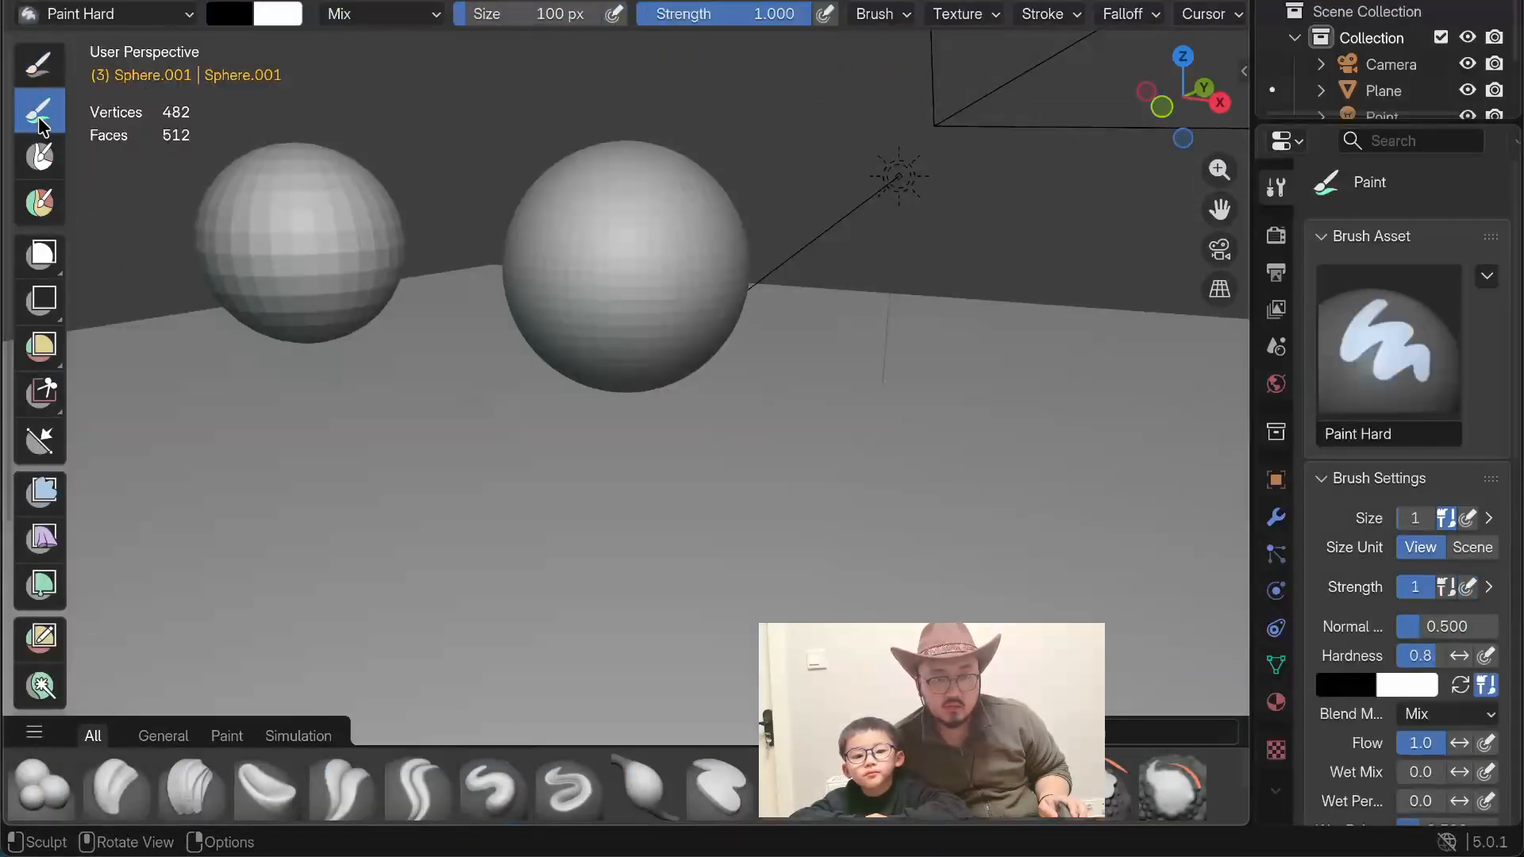
middle_click_drag(163, 177, 224, 188)
key("z")
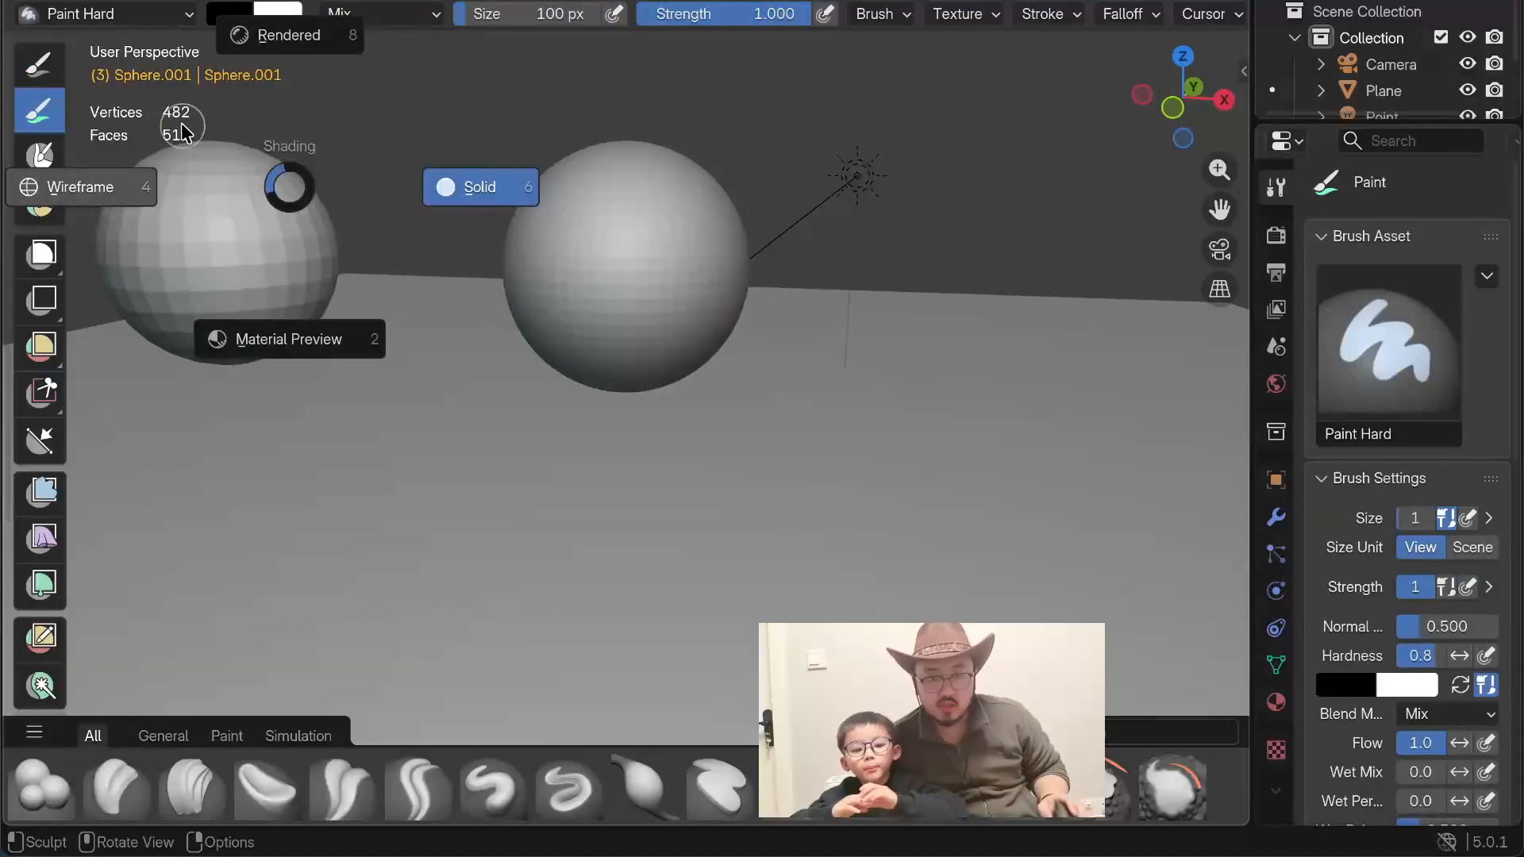
left_click(254, 329)
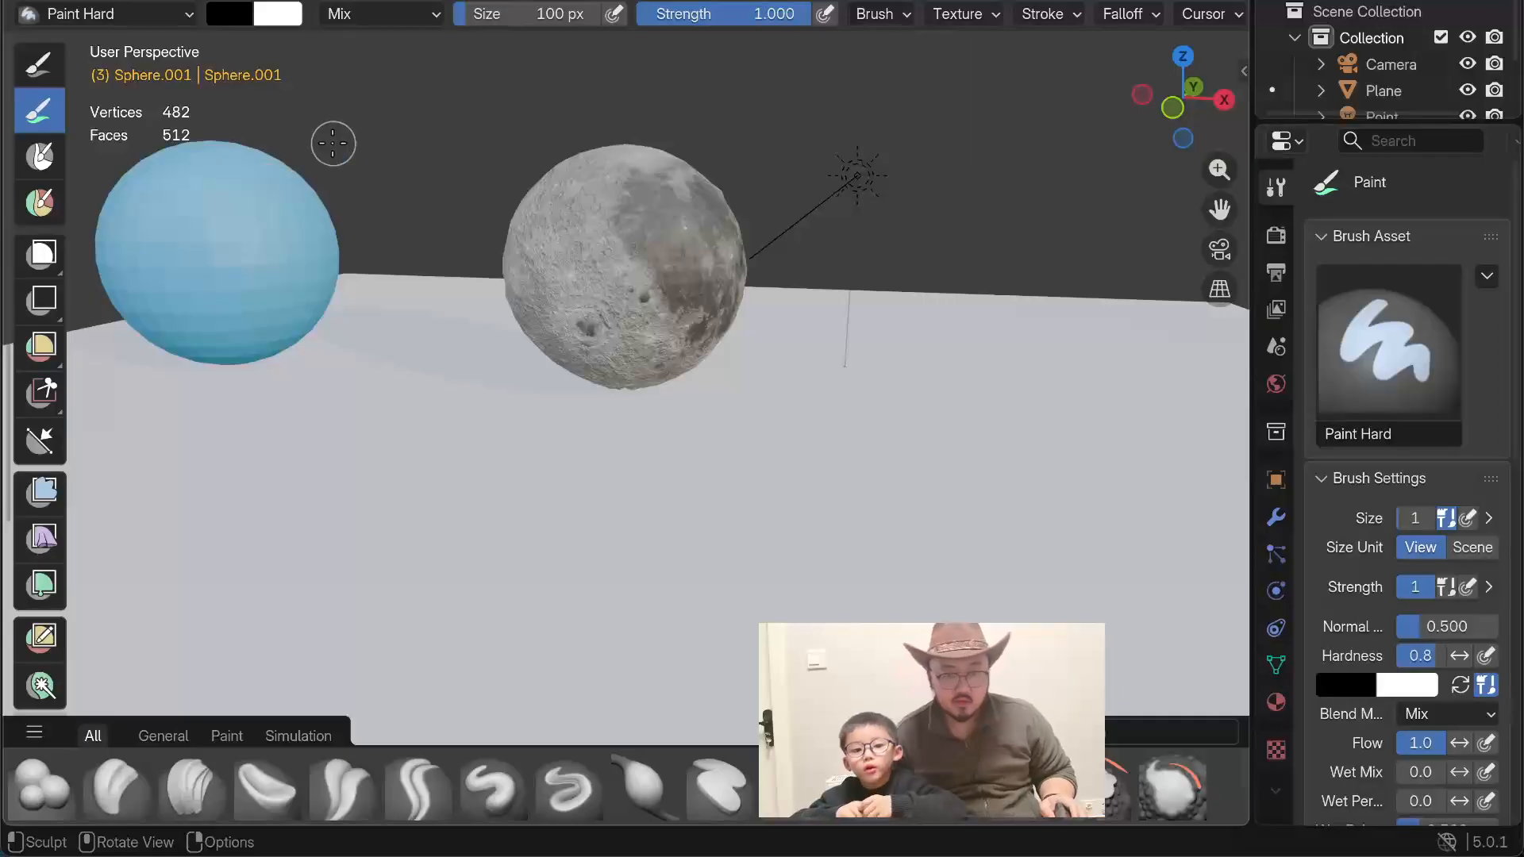
Step: Set the Paint brush's primary color to a medium-bright green
left_click_drag(323, 138, 323, 162)
middle_click_drag(323, 162, 524, 310, "shift")
scroll(524, 310, "down", 2)
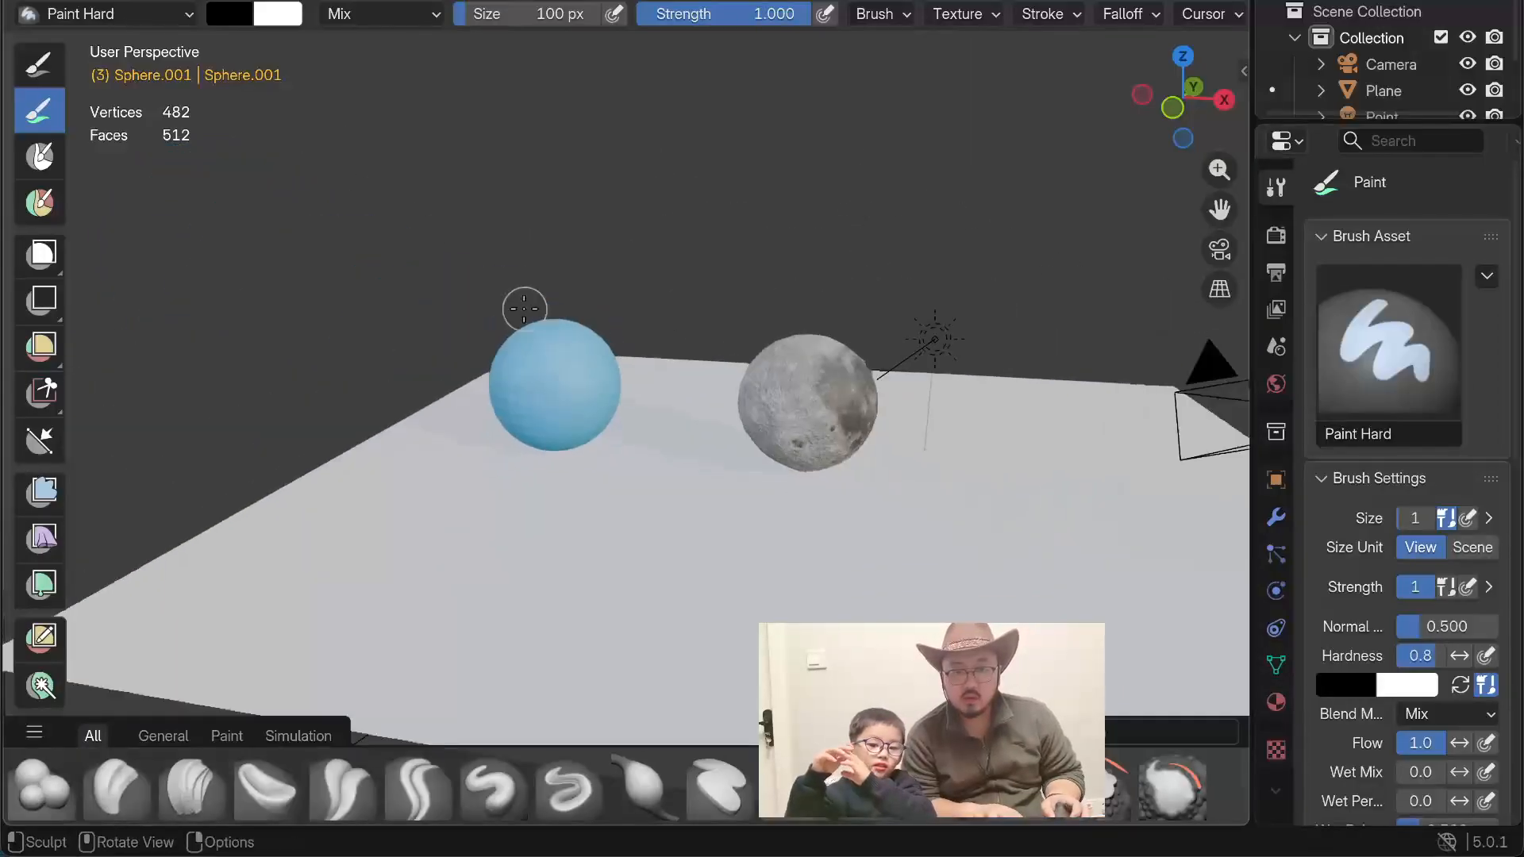
scroll(524, 309, "up", 5)
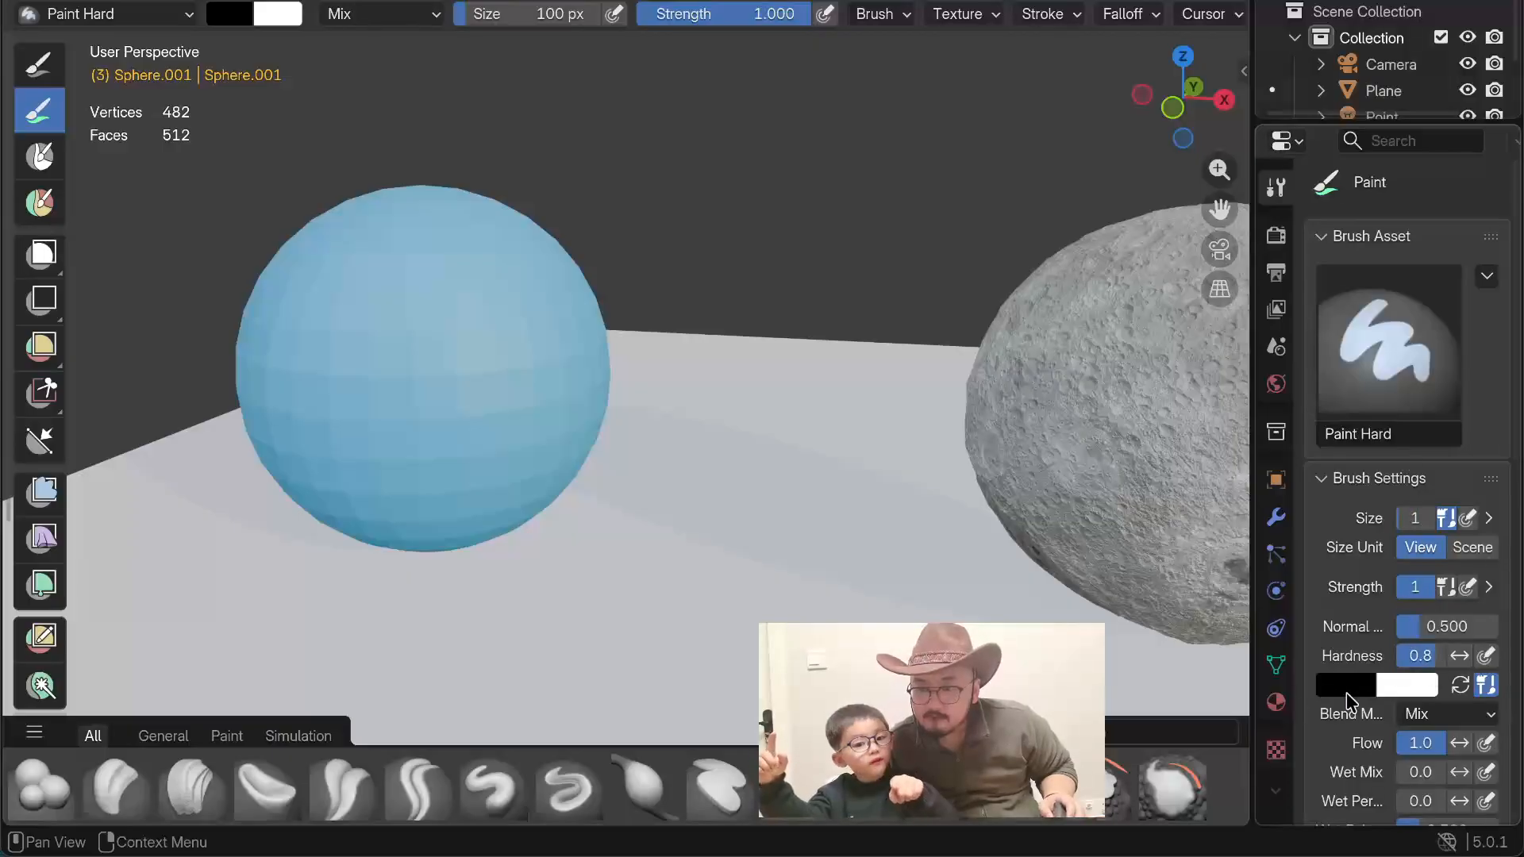
scroll(1349, 617, "down", 10)
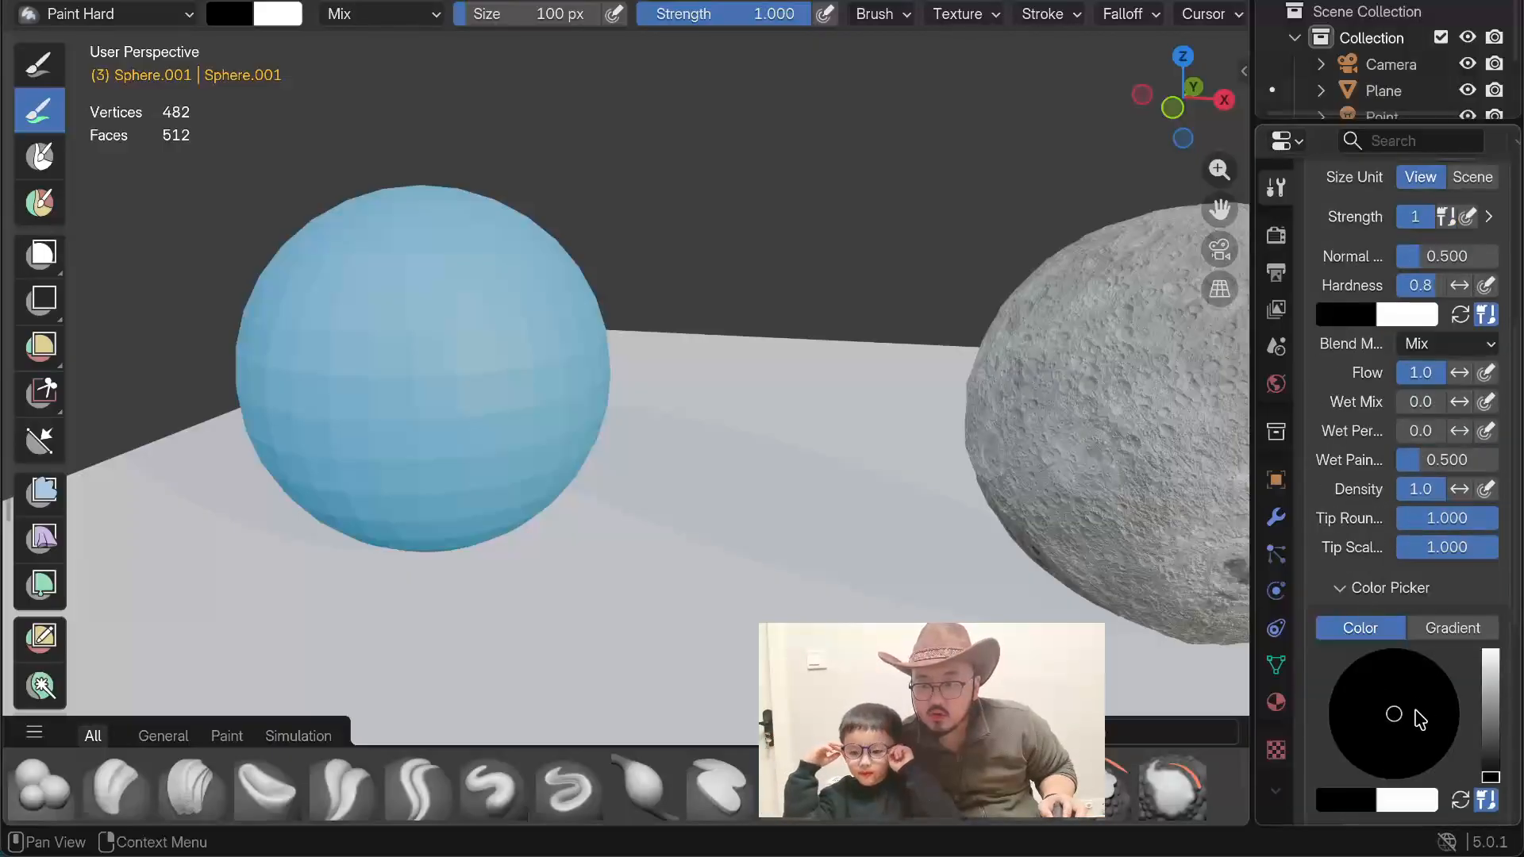
left_click_drag(1487, 750, 1490, 654)
left_click_drag(1402, 704, 1328, 721)
left_click_drag(1491, 698, 1491, 705)
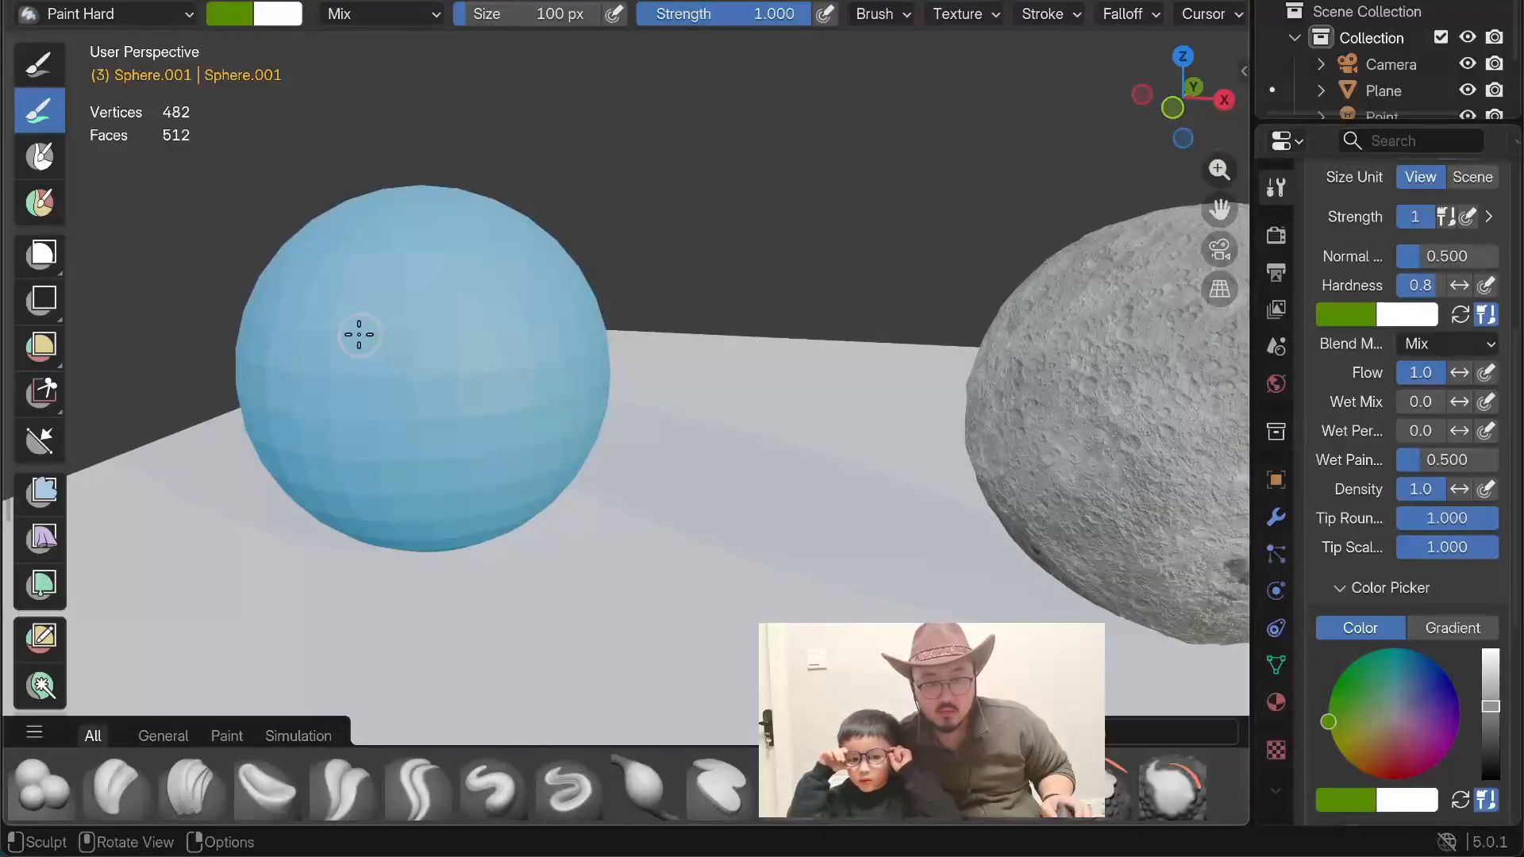
Step: Try to paint green strokes on the surface of the light blue sphere
scroll(359, 332, "up", 3)
left_click_drag(360, 332, 251, 328)
left_click_drag(275, 276, 281, 288)
left_click_drag(279, 391, 270, 373)
mouse_move(270, 373)
middle_mouse_down()
mouse_move(265, 360)
mouse_move(378, 358)
mouse_move(279, 404)
mouse_move(320, 372)
middle_mouse_up()
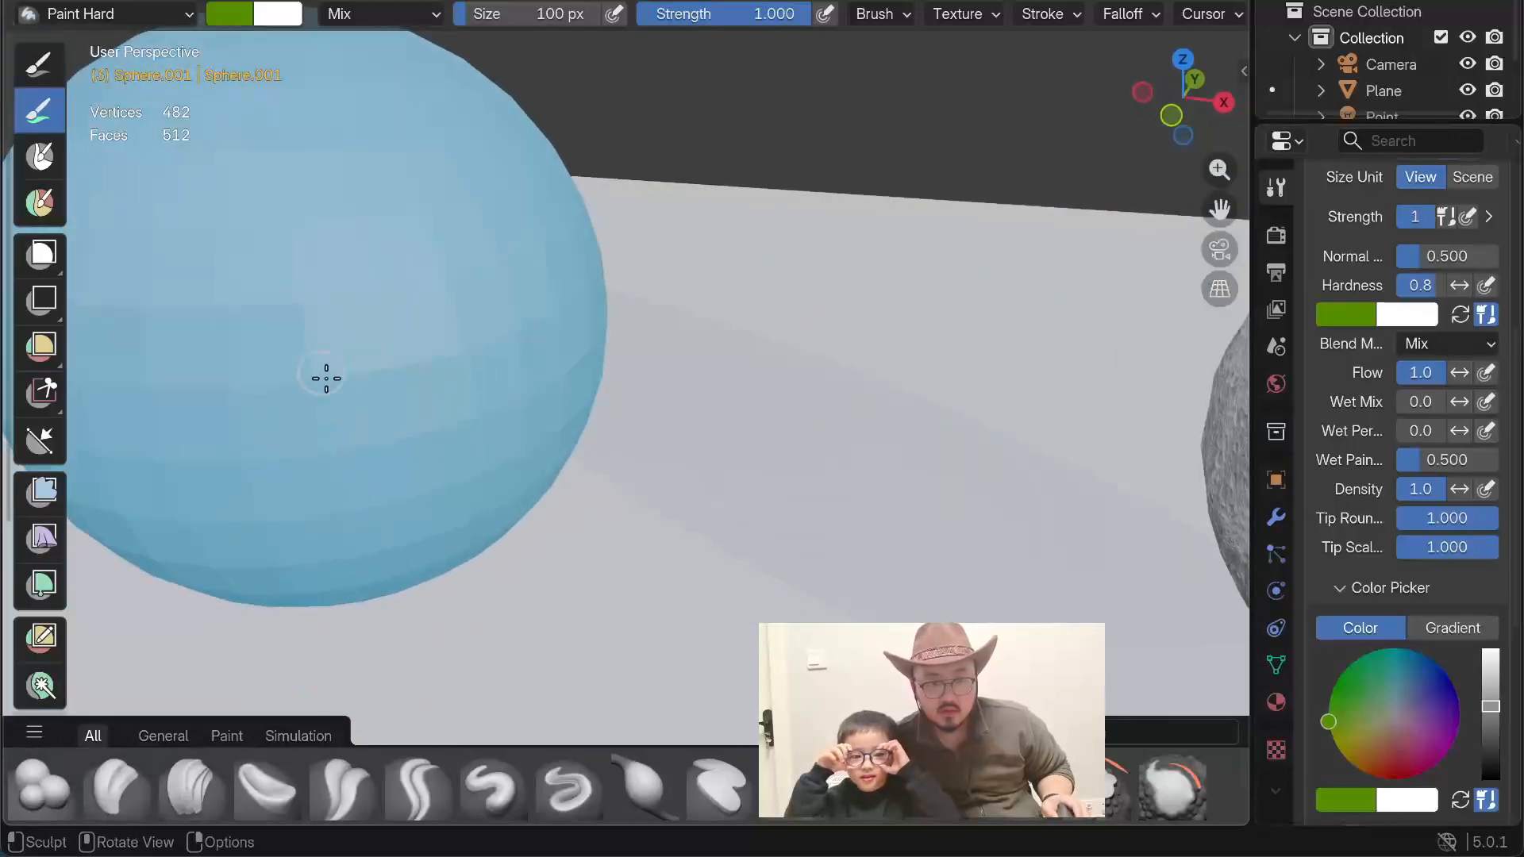
Step: Check the sphere in Rendered shading and set the viewport to Solid shading
key("z")
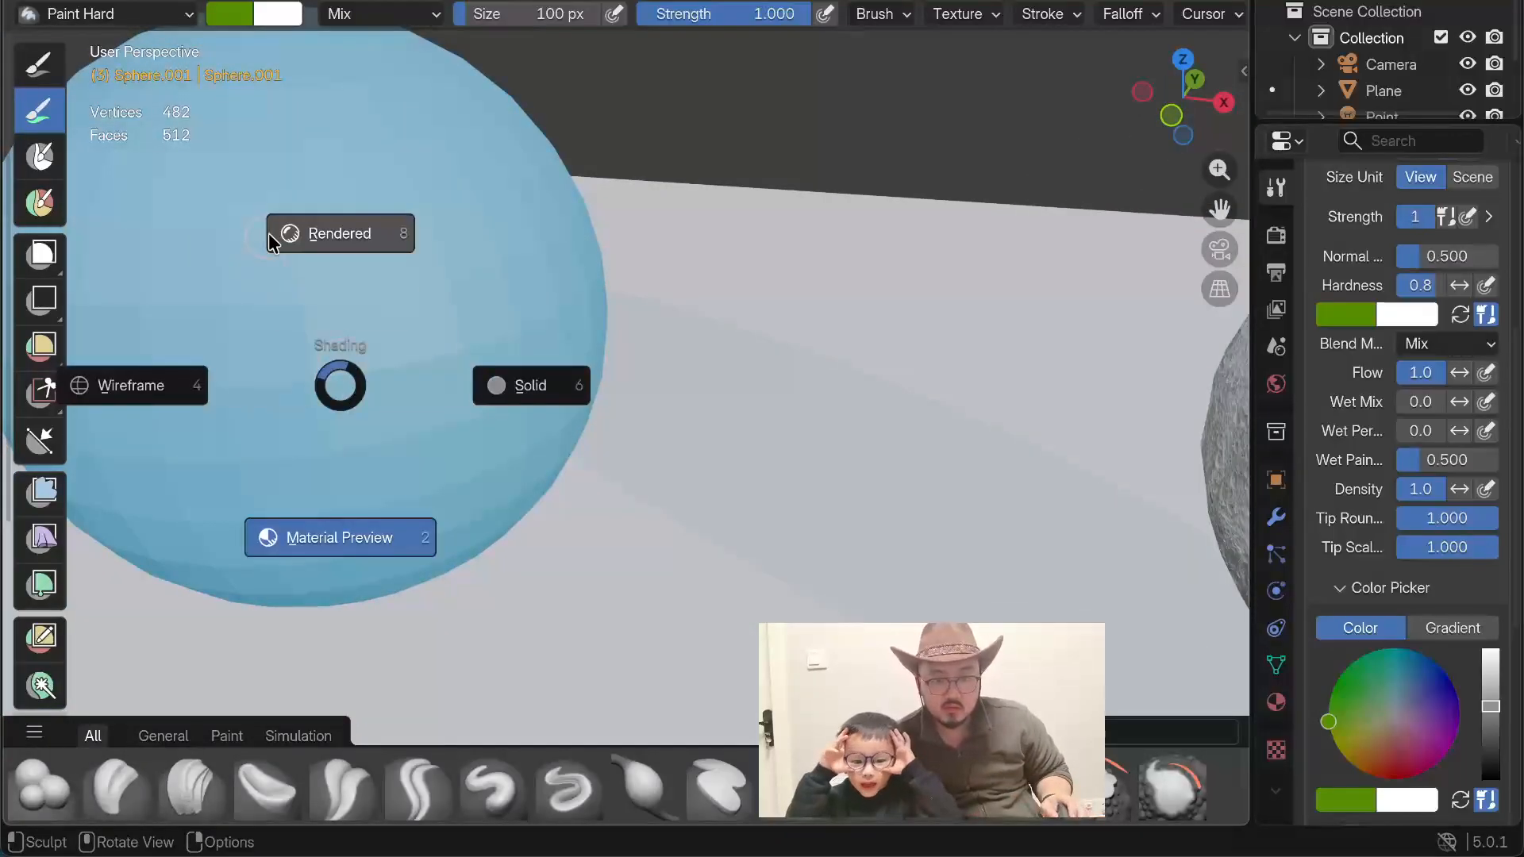
left_click(321, 232)
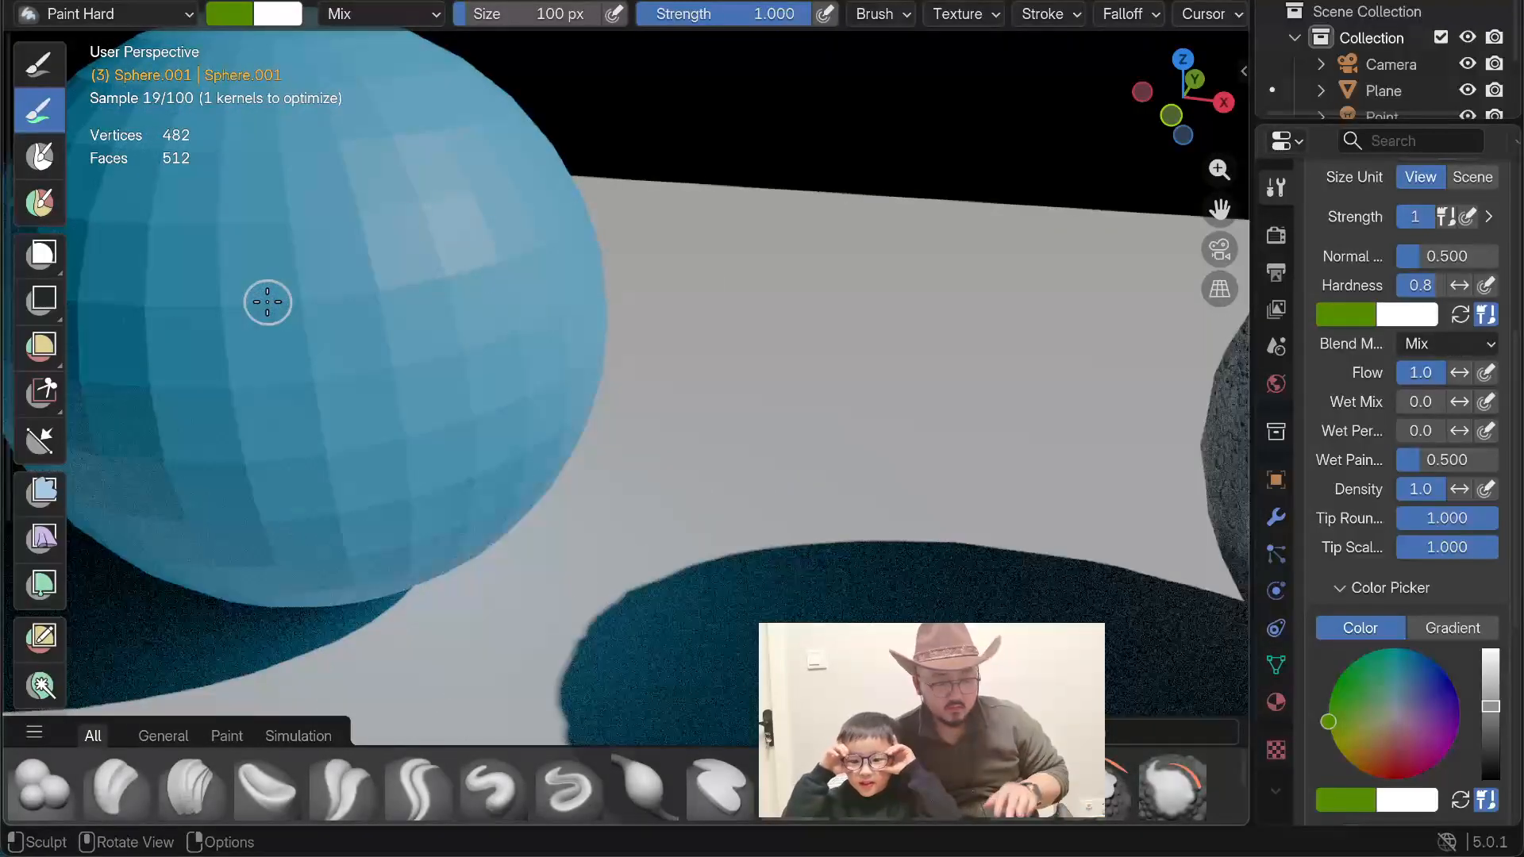
key("z")
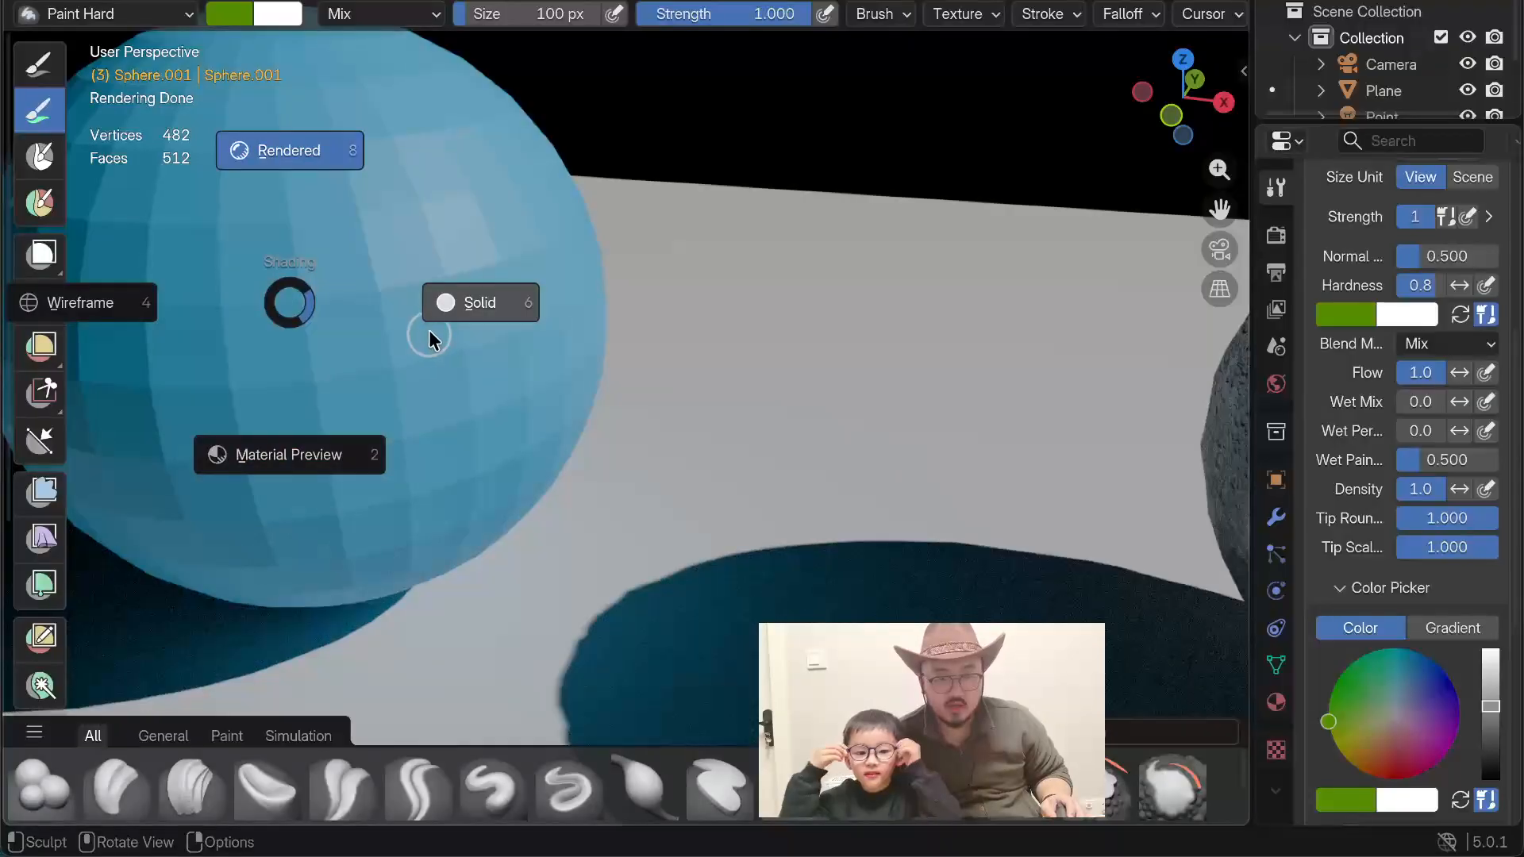
left_click(441, 301)
scroll(341, 331, "down", 6)
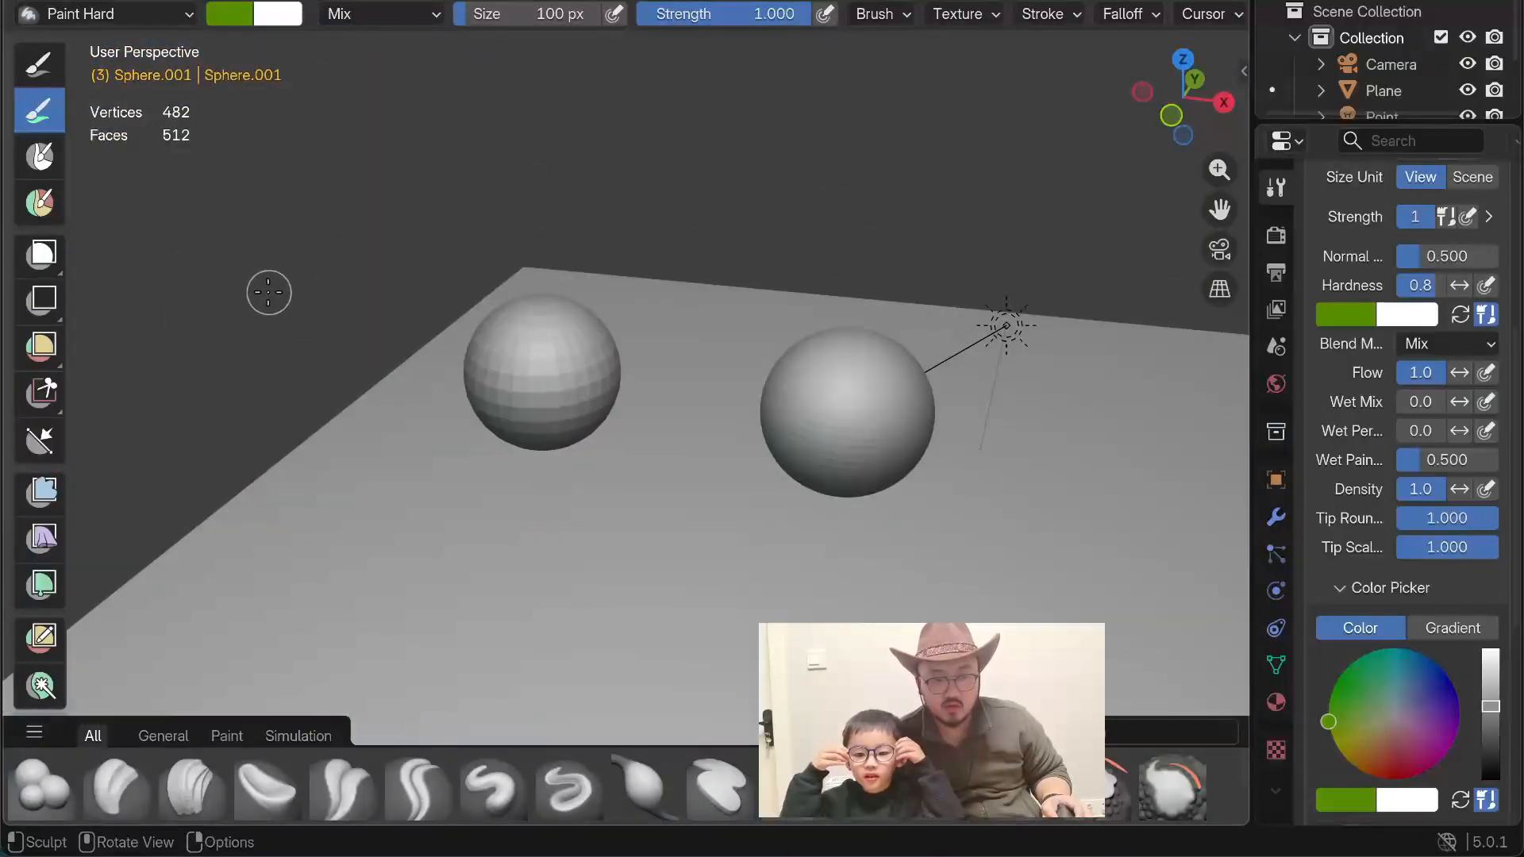
middle_click_drag(269, 293, 411, 398)
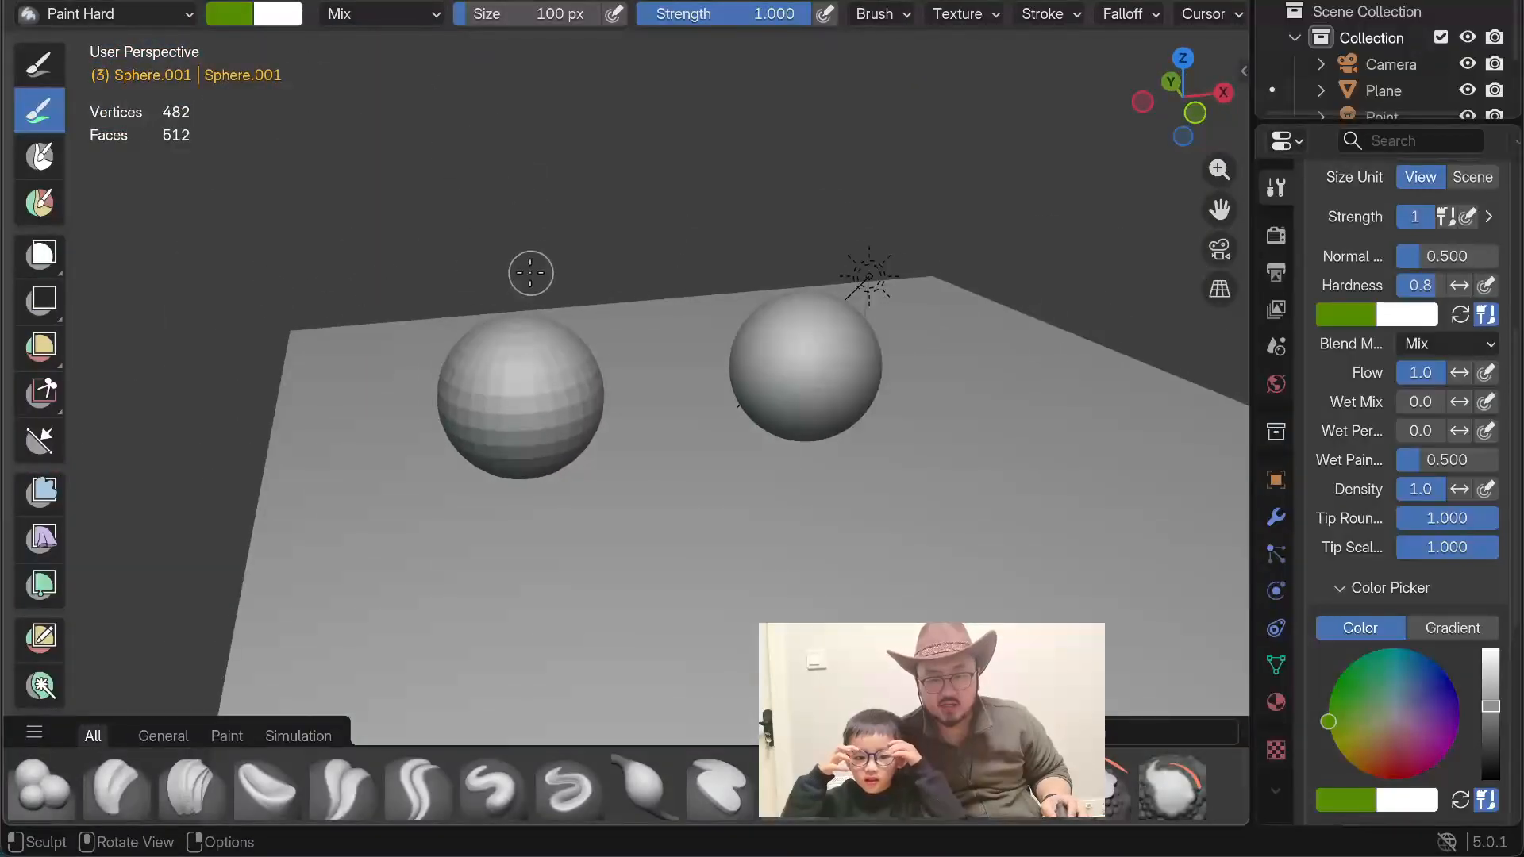
scroll(520, 293, "up", 5)
key("z")
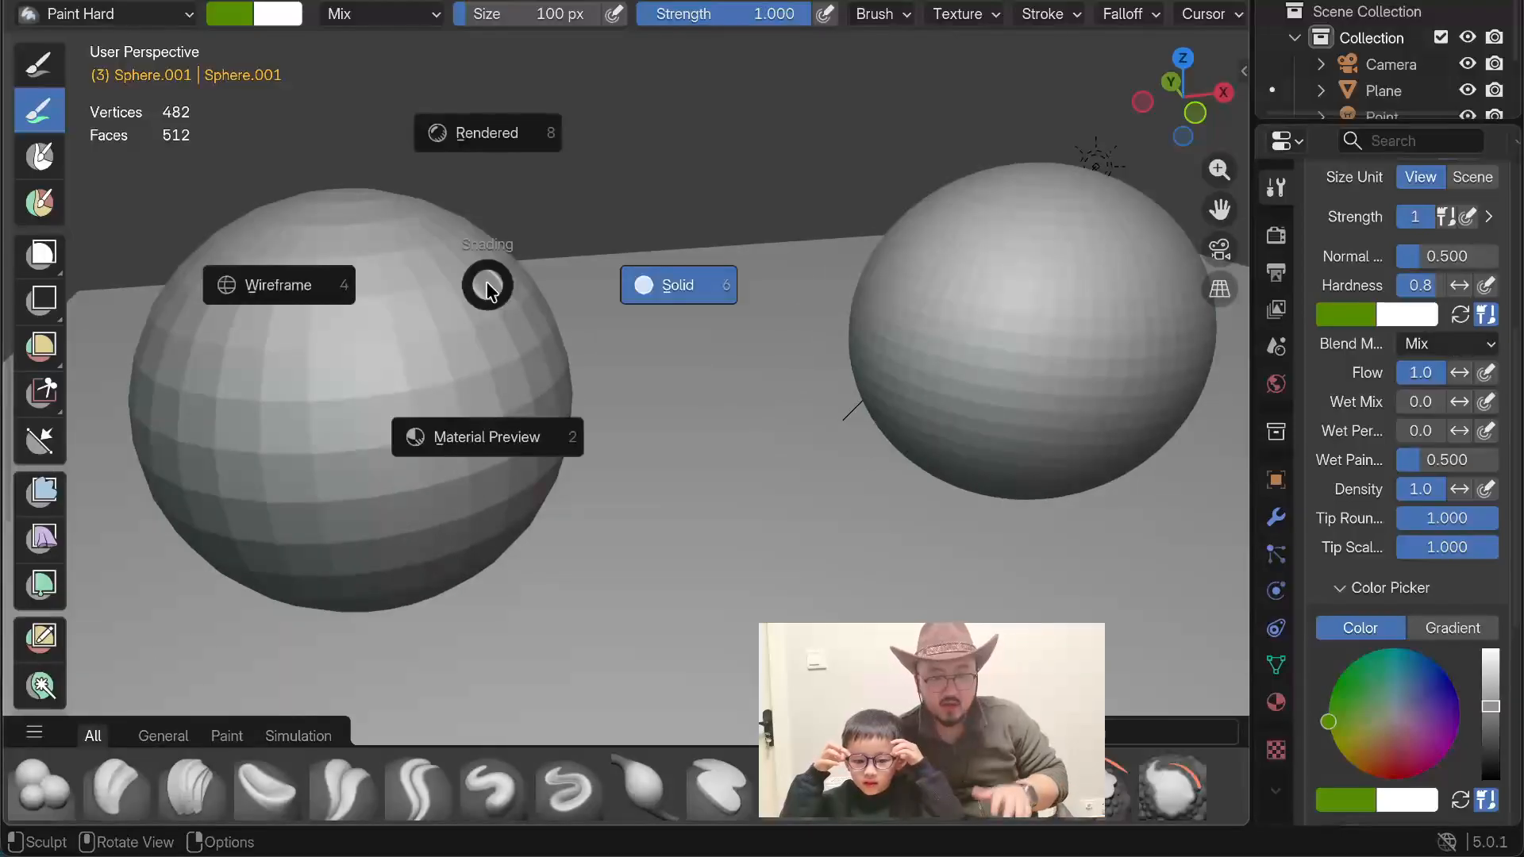
left_click(487, 292)
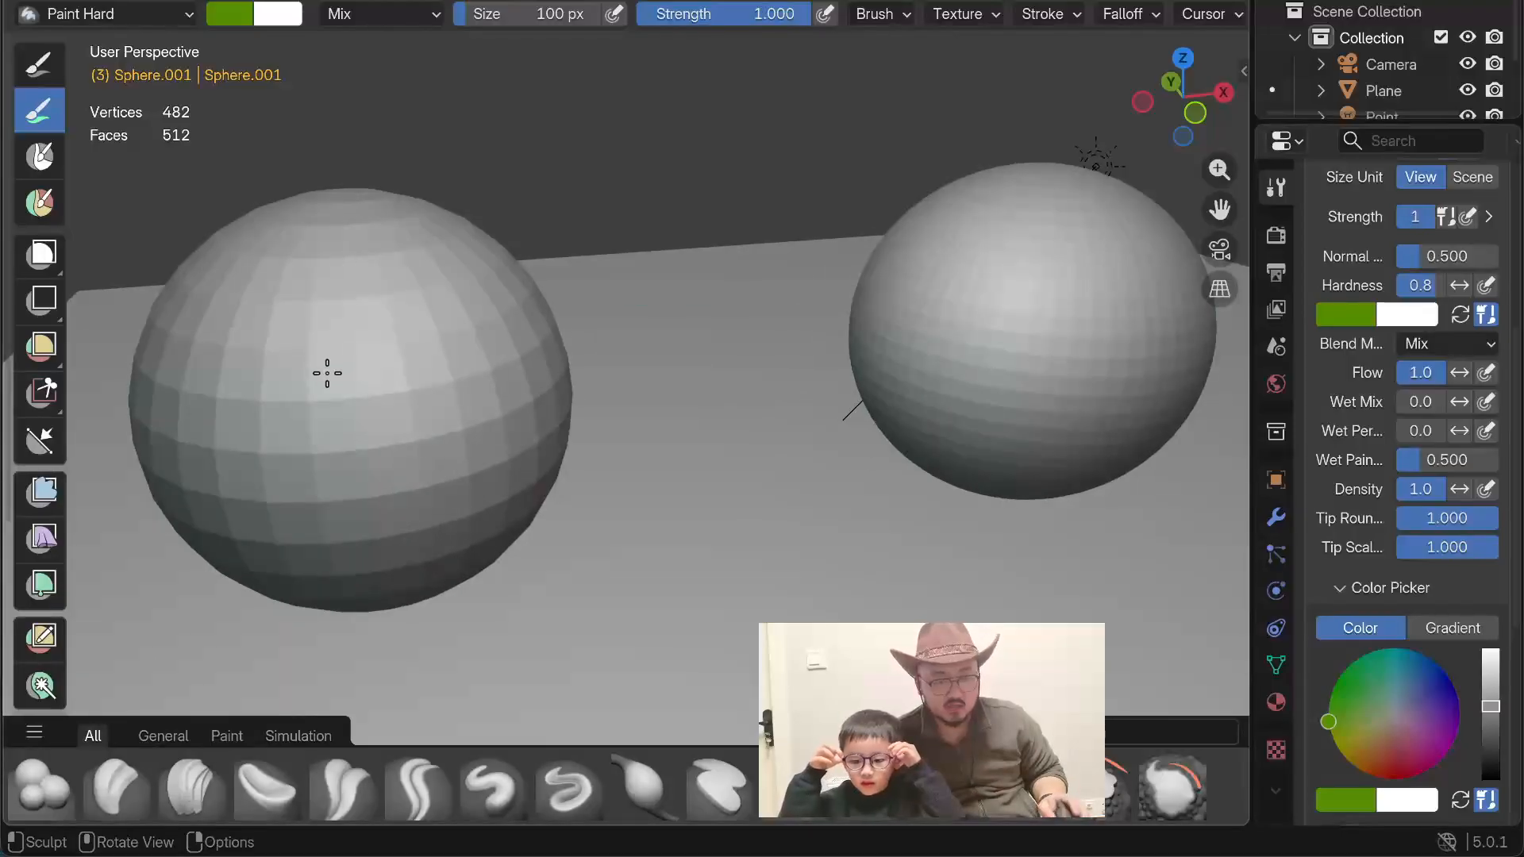
Step: Return to the Layout workspace and put the light blue sphere in Edit Mode with face selection
key("Tab")
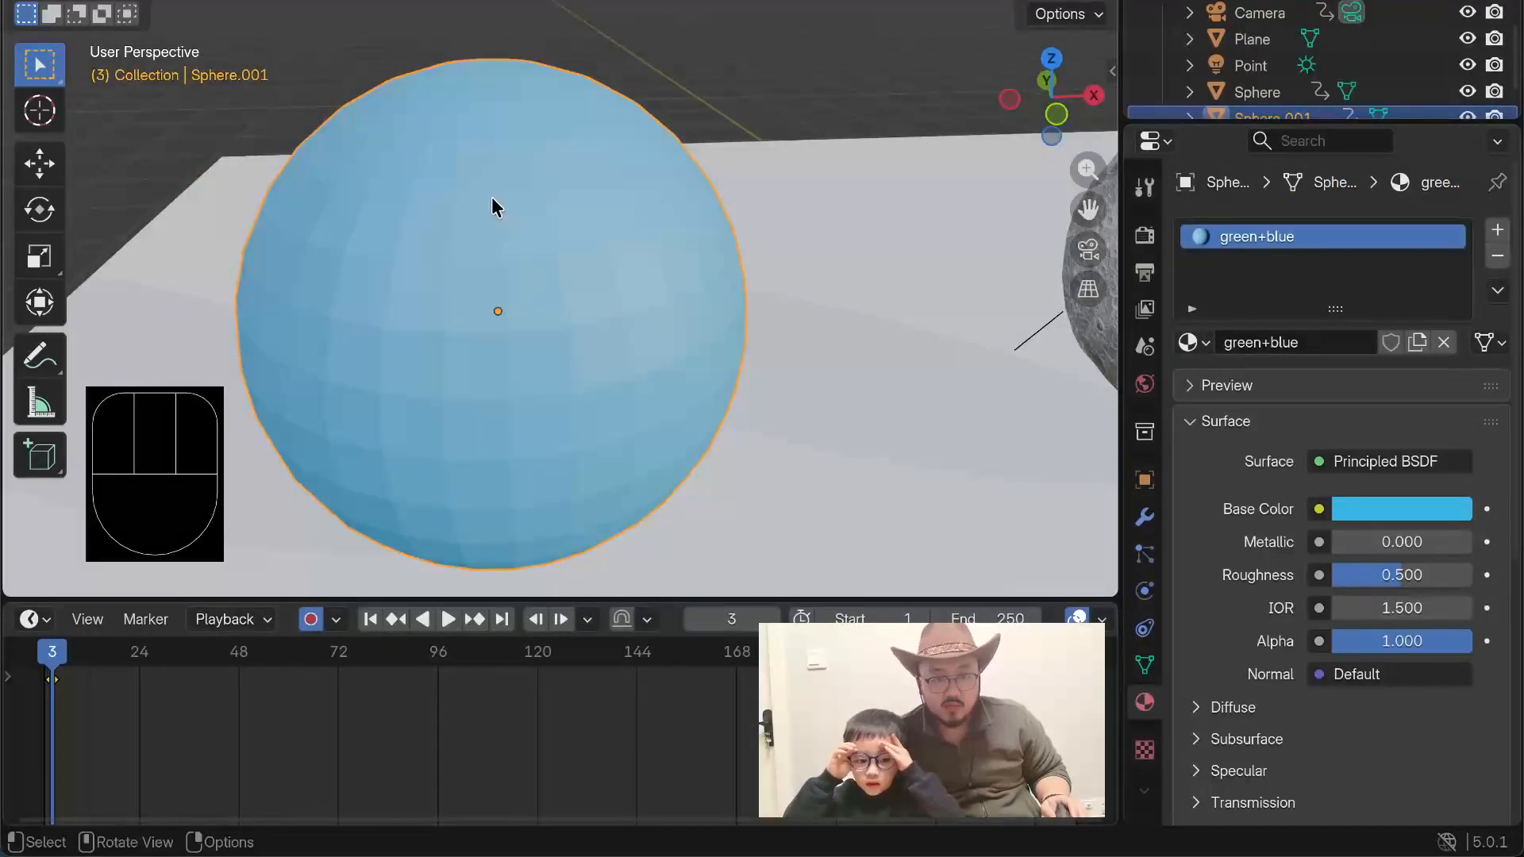
key("Tab")
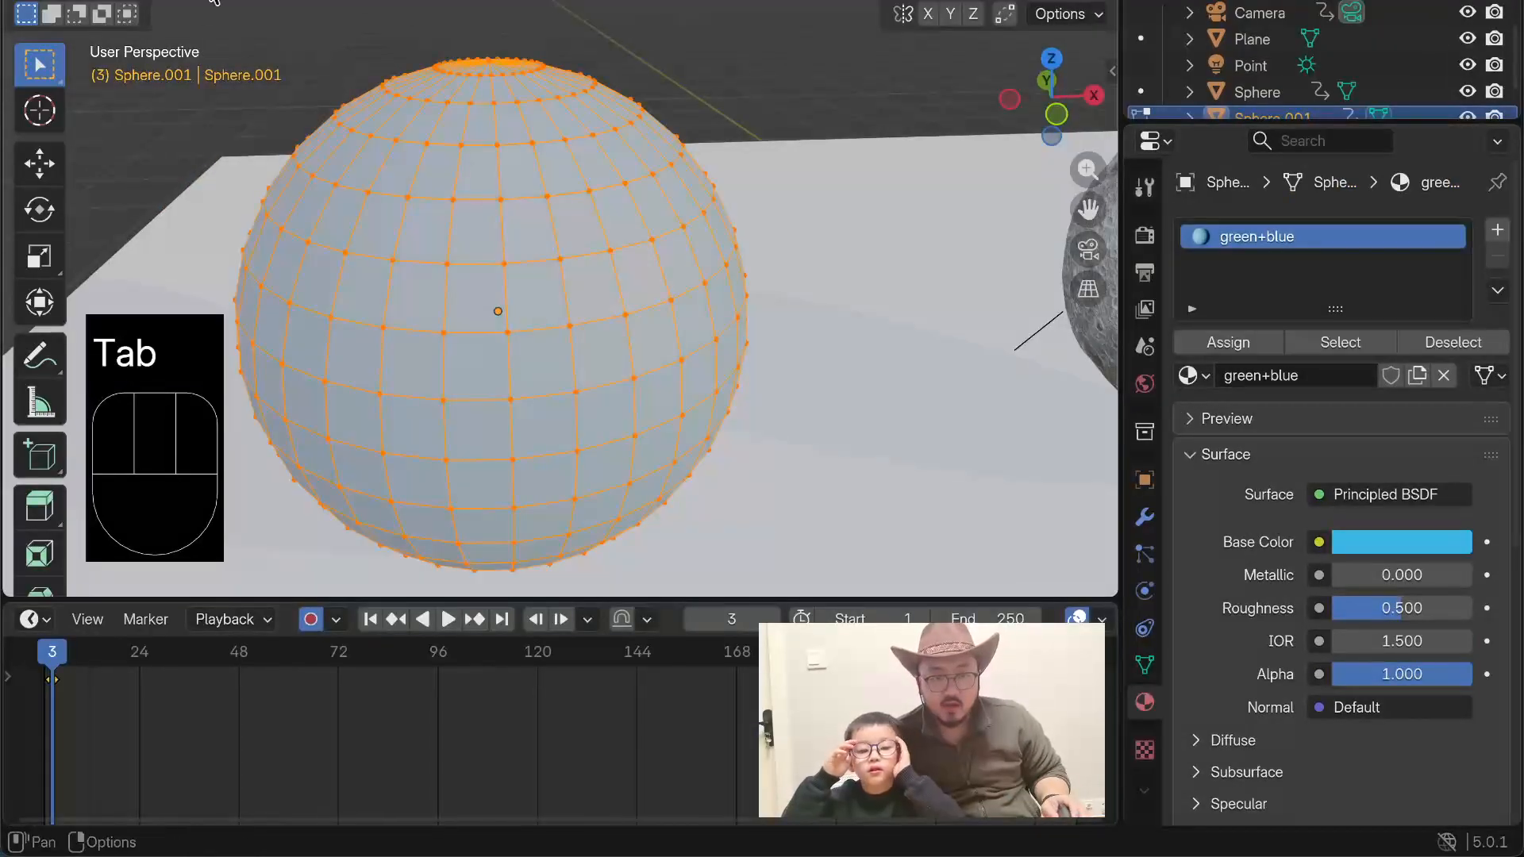
left_click(248, 0)
Step: Select an irregular, continent-like patch of eleven adjoining faces on the front of the sphere
left_click(408, 236)
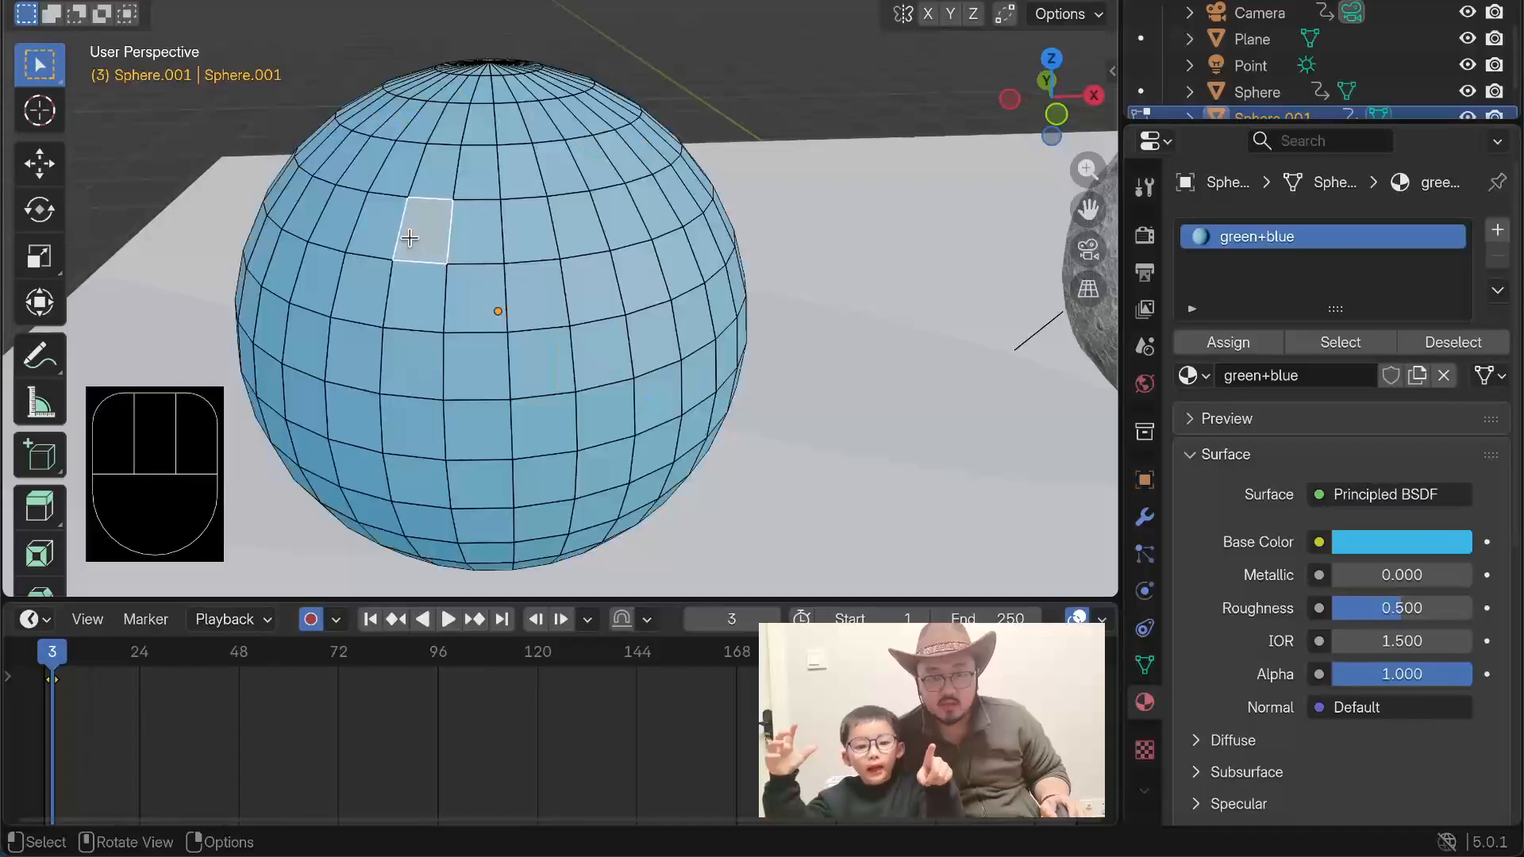
left_click(474, 279, "shift")
left_click(480, 238, "shift")
left_click(539, 240, "shift")
left_click(541, 300, "shift")
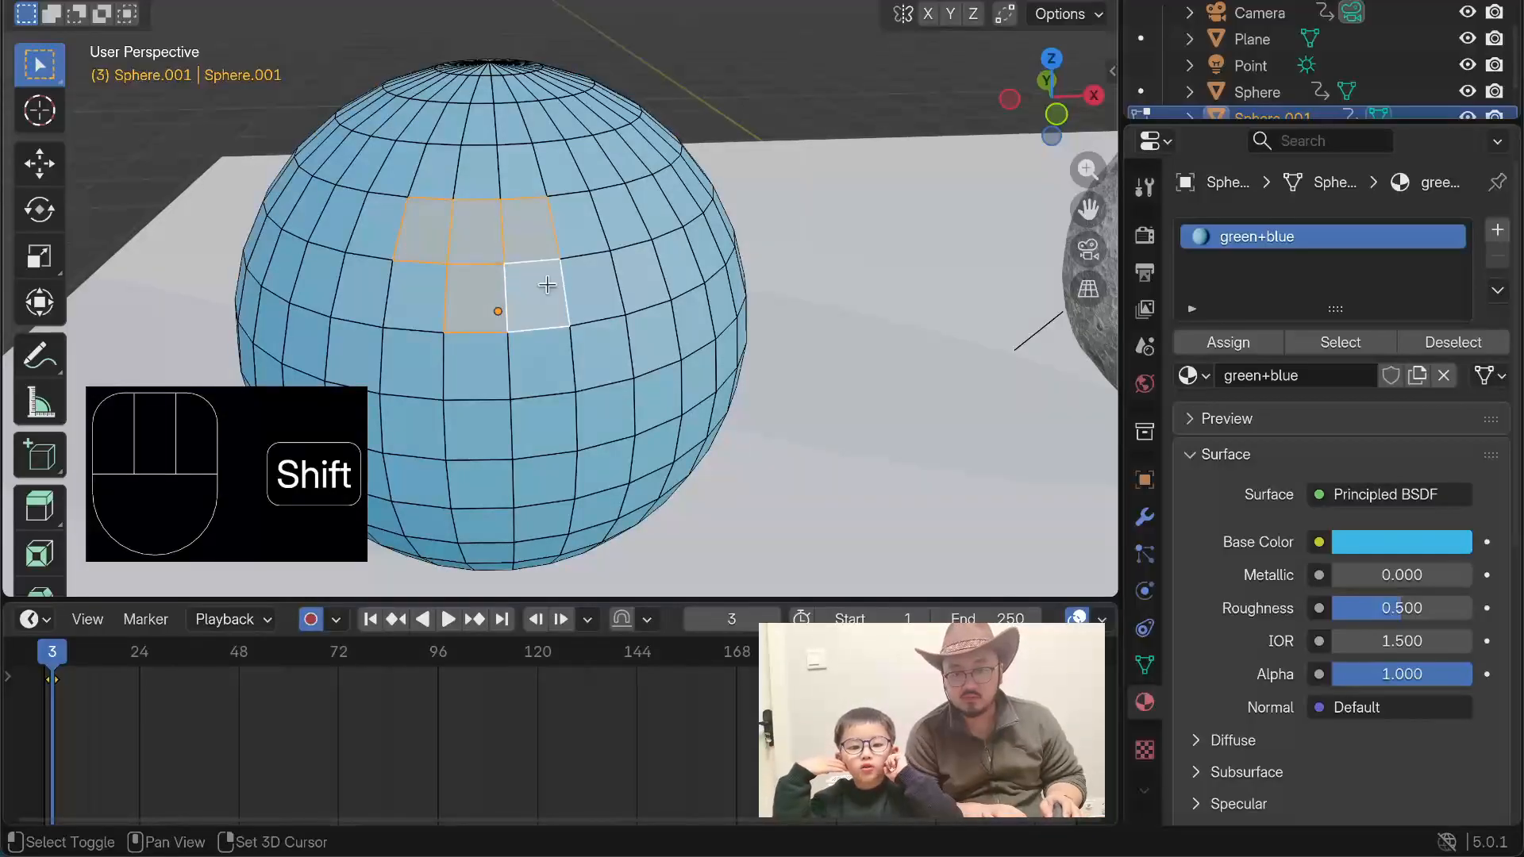
left_click_drag(578, 238, 591, 287, "shift")
left_click(580, 369, "shift")
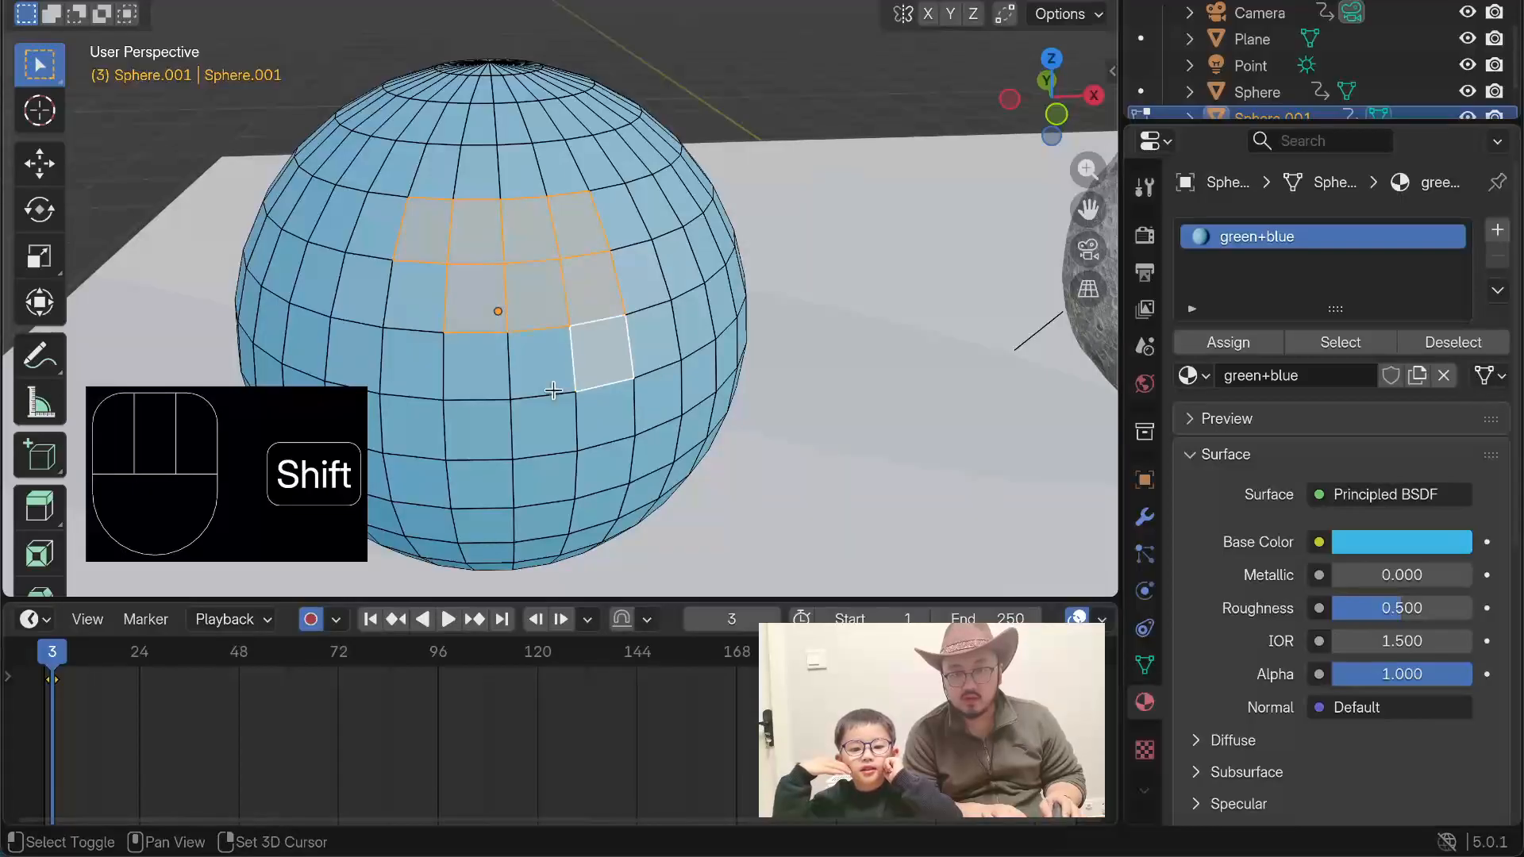
left_click(465, 388, "shift")
left_click(526, 384, "shift")
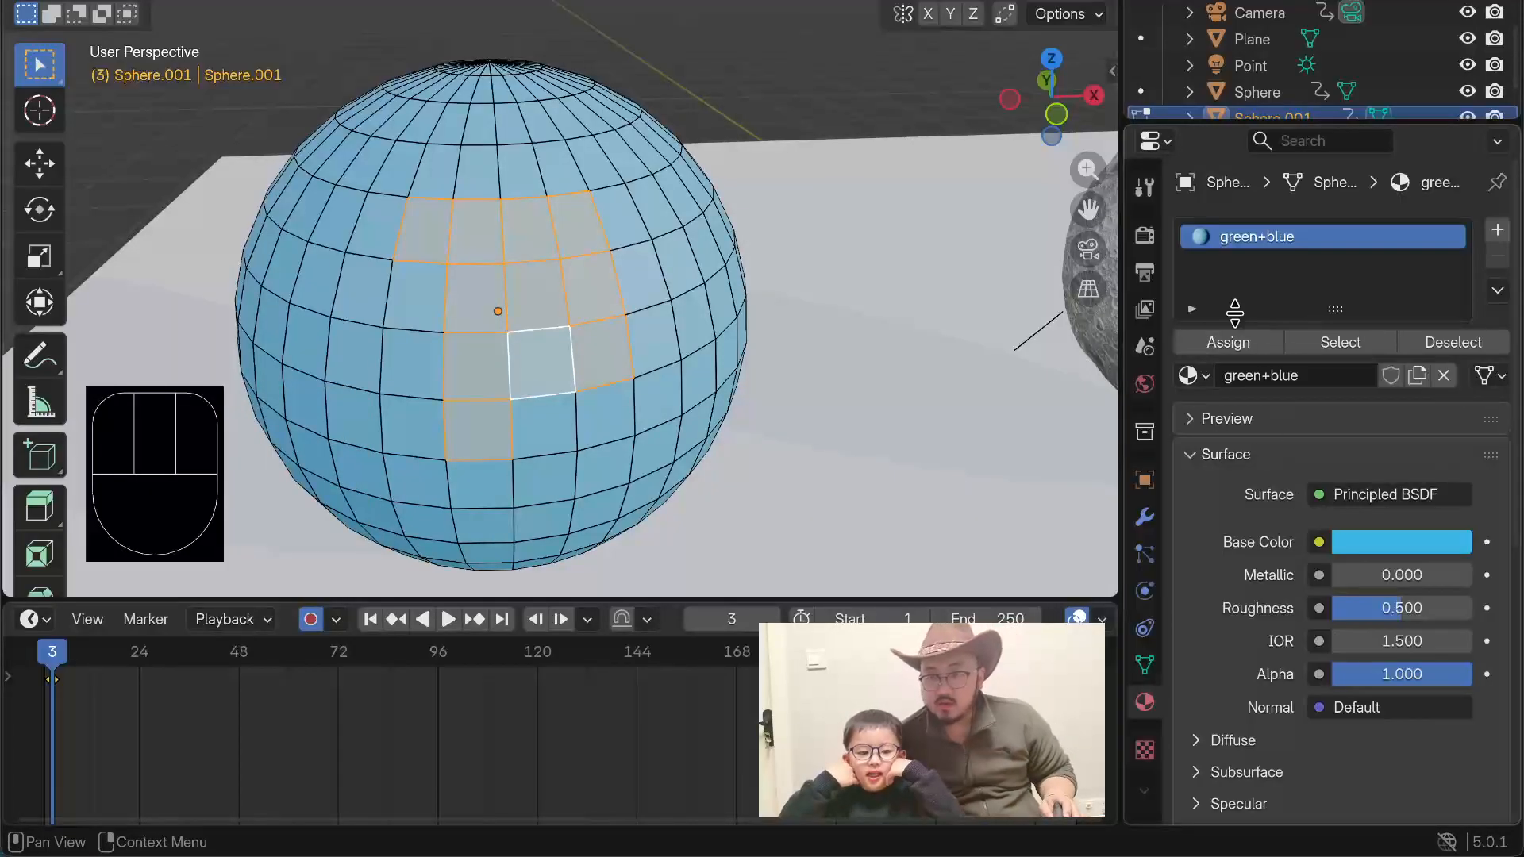
Step: Add a second material slot with a new material to the sphere and name it "green"
left_click(1498, 229)
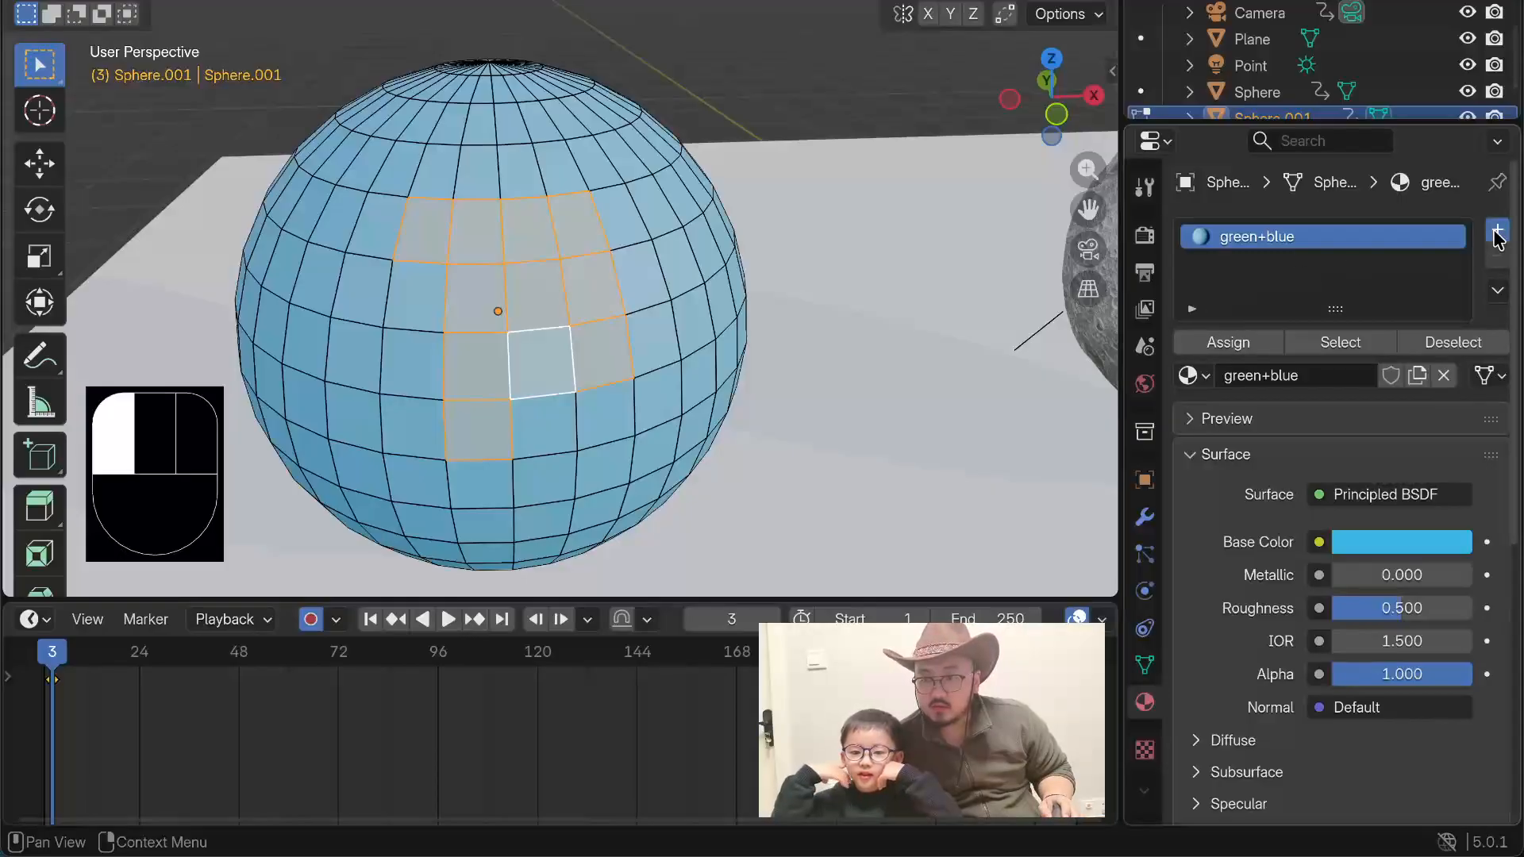
left_click(1296, 419)
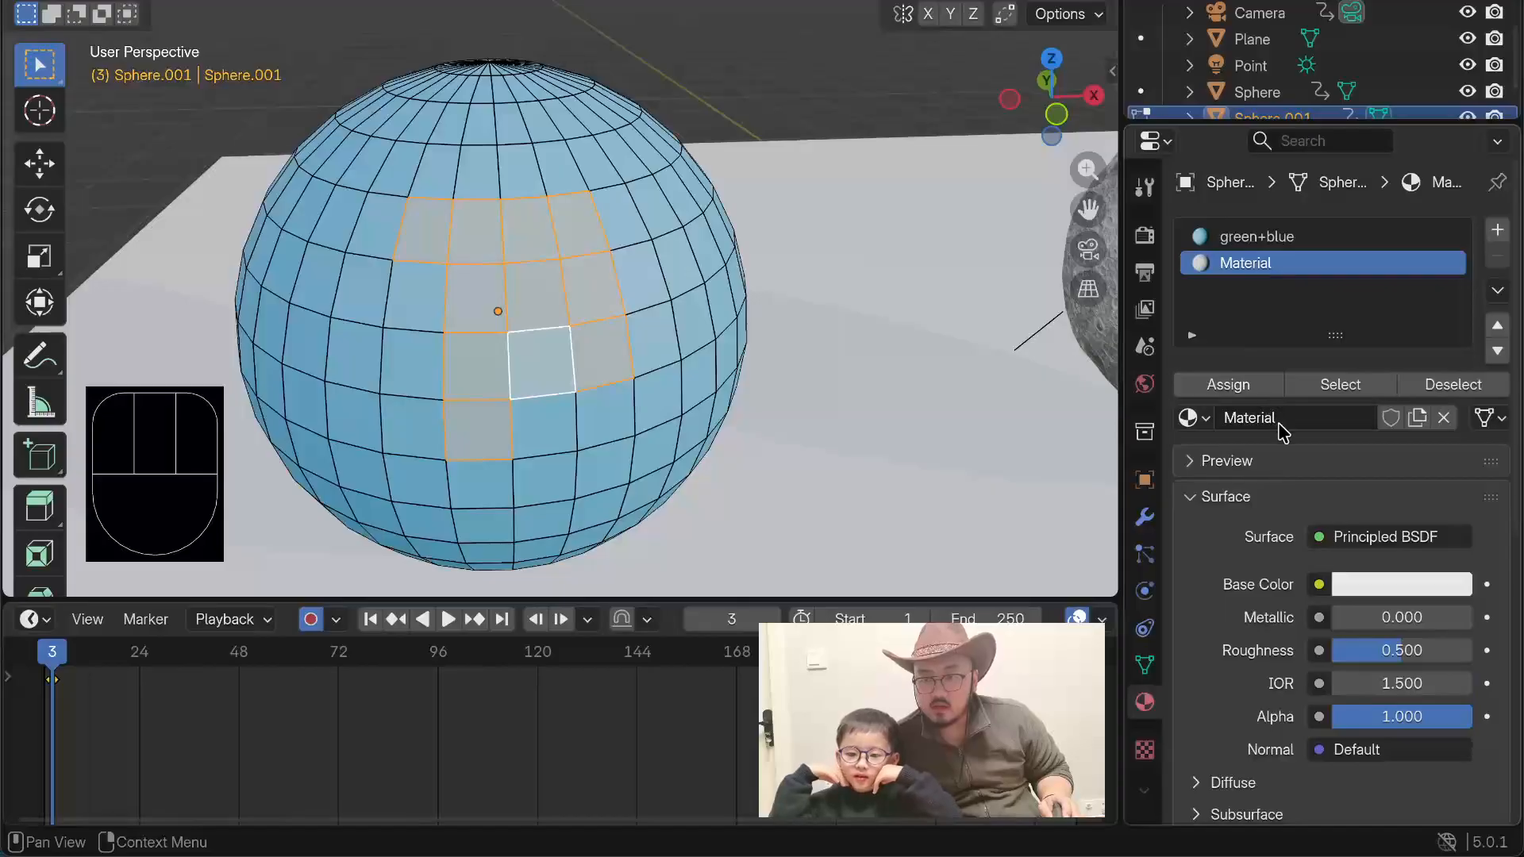
double_click(1241, 264)
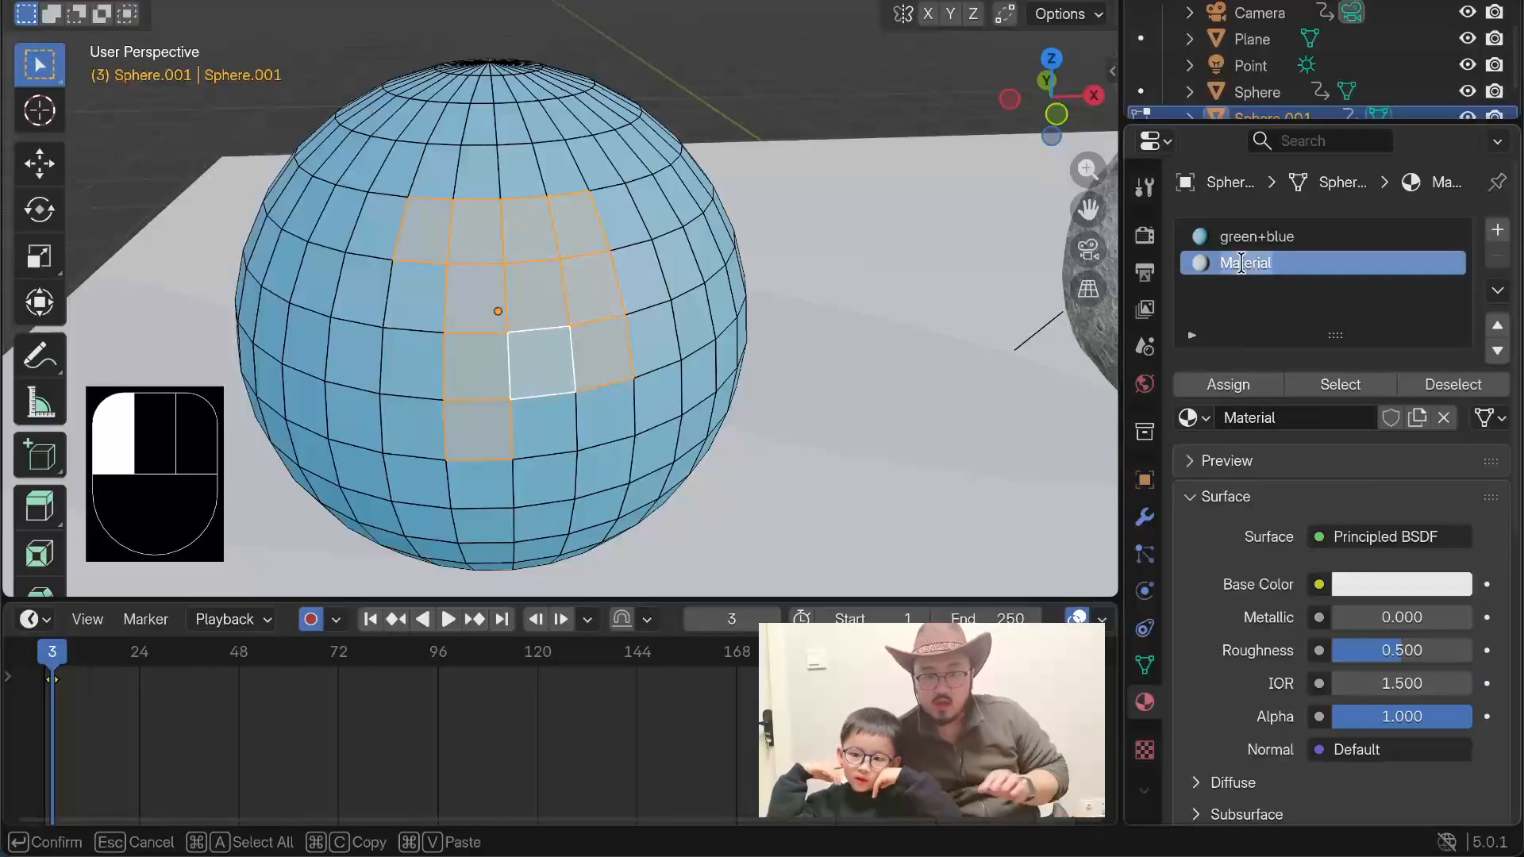
type("green")
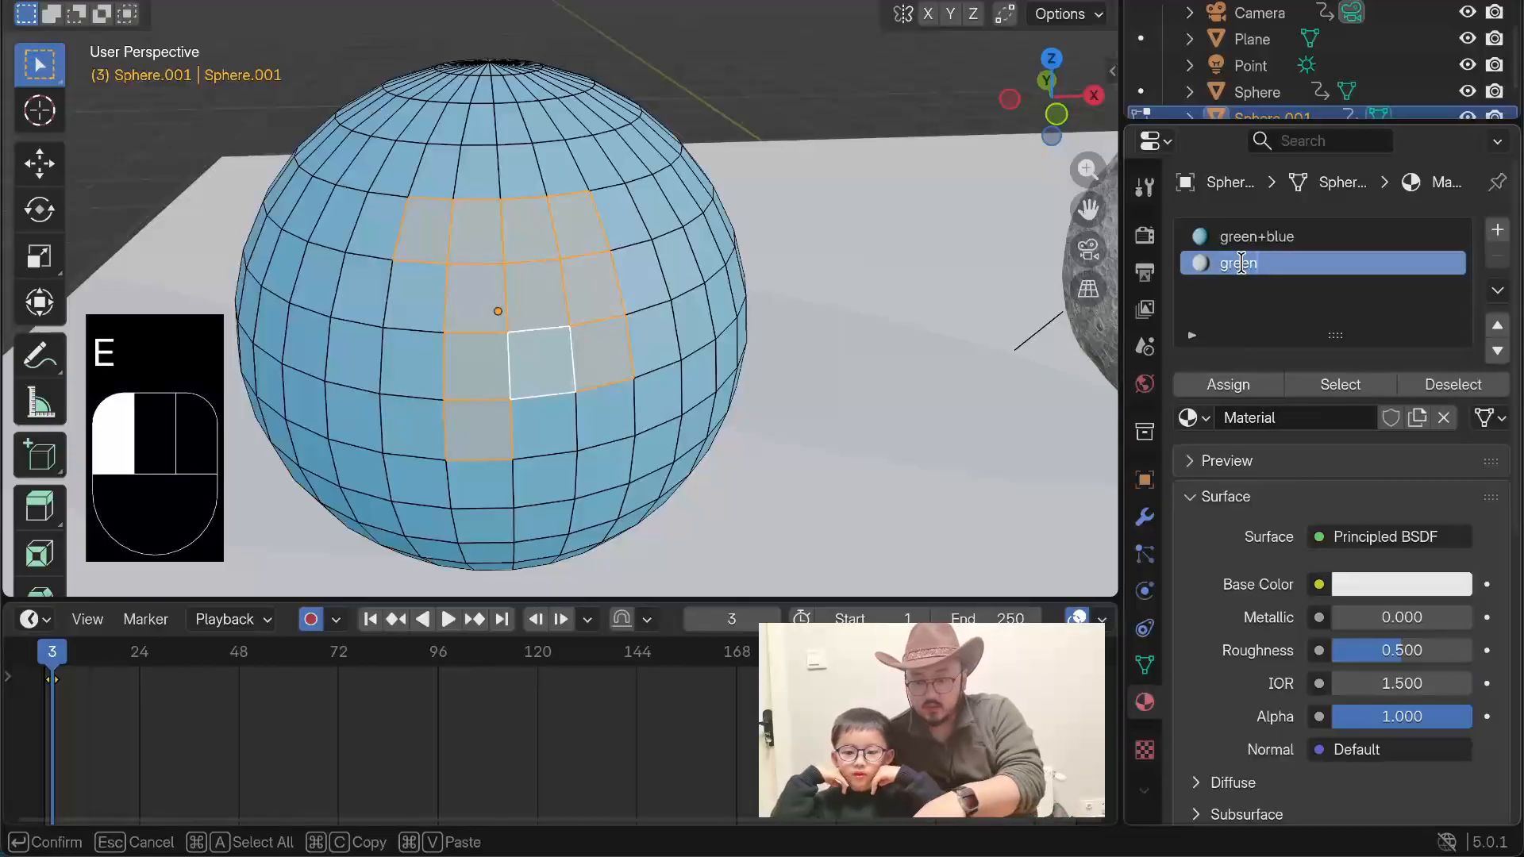
key("Return")
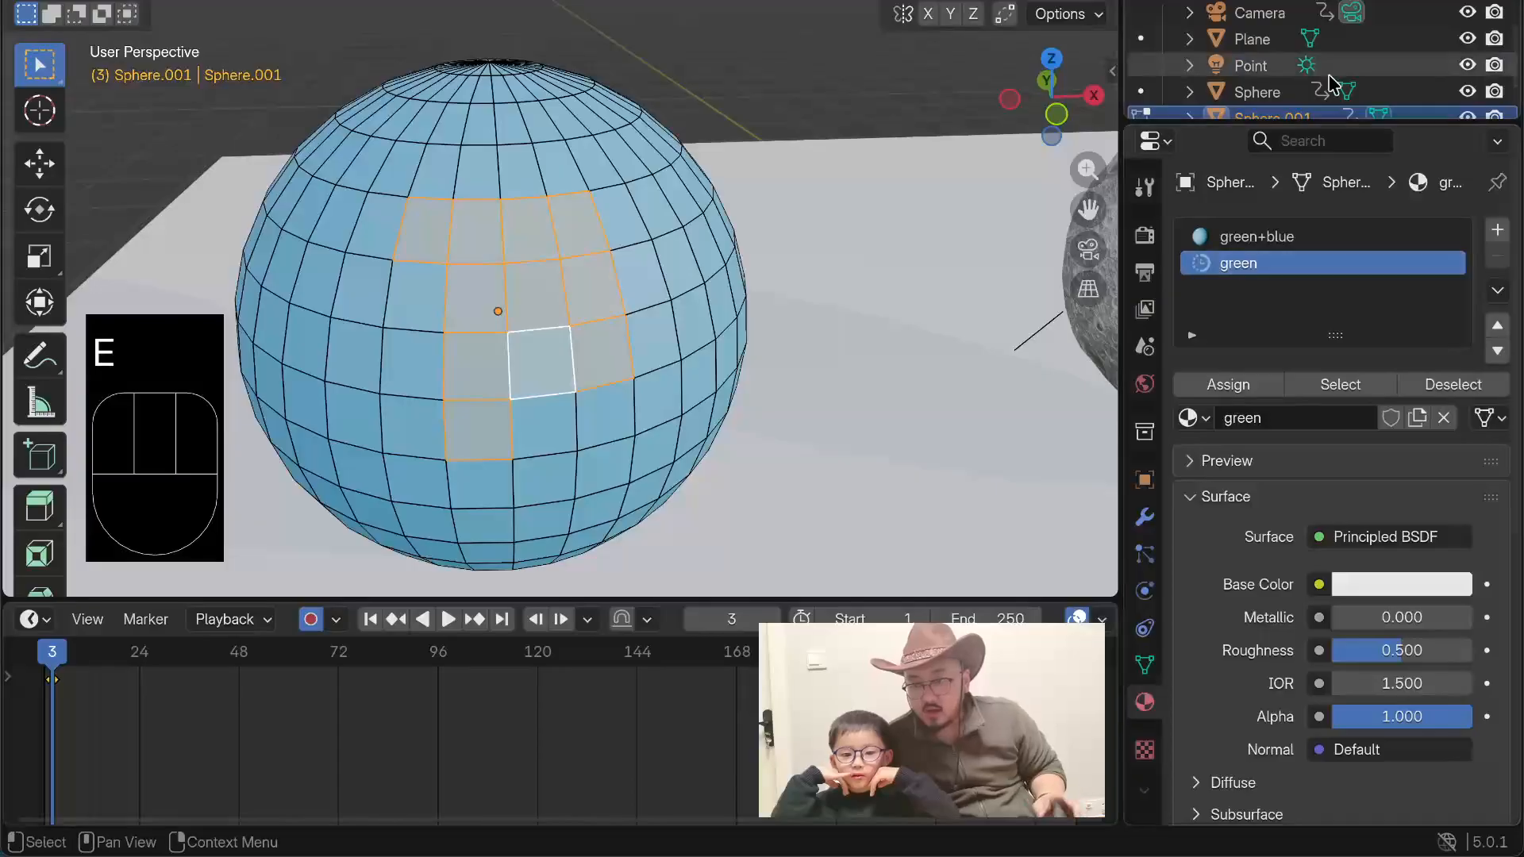
Step: Set the green material's base color to a dark, fully saturated green and assign it to the selected faces
left_click(1425, 592)
left_click_drag(1339, 265, 1227, 196)
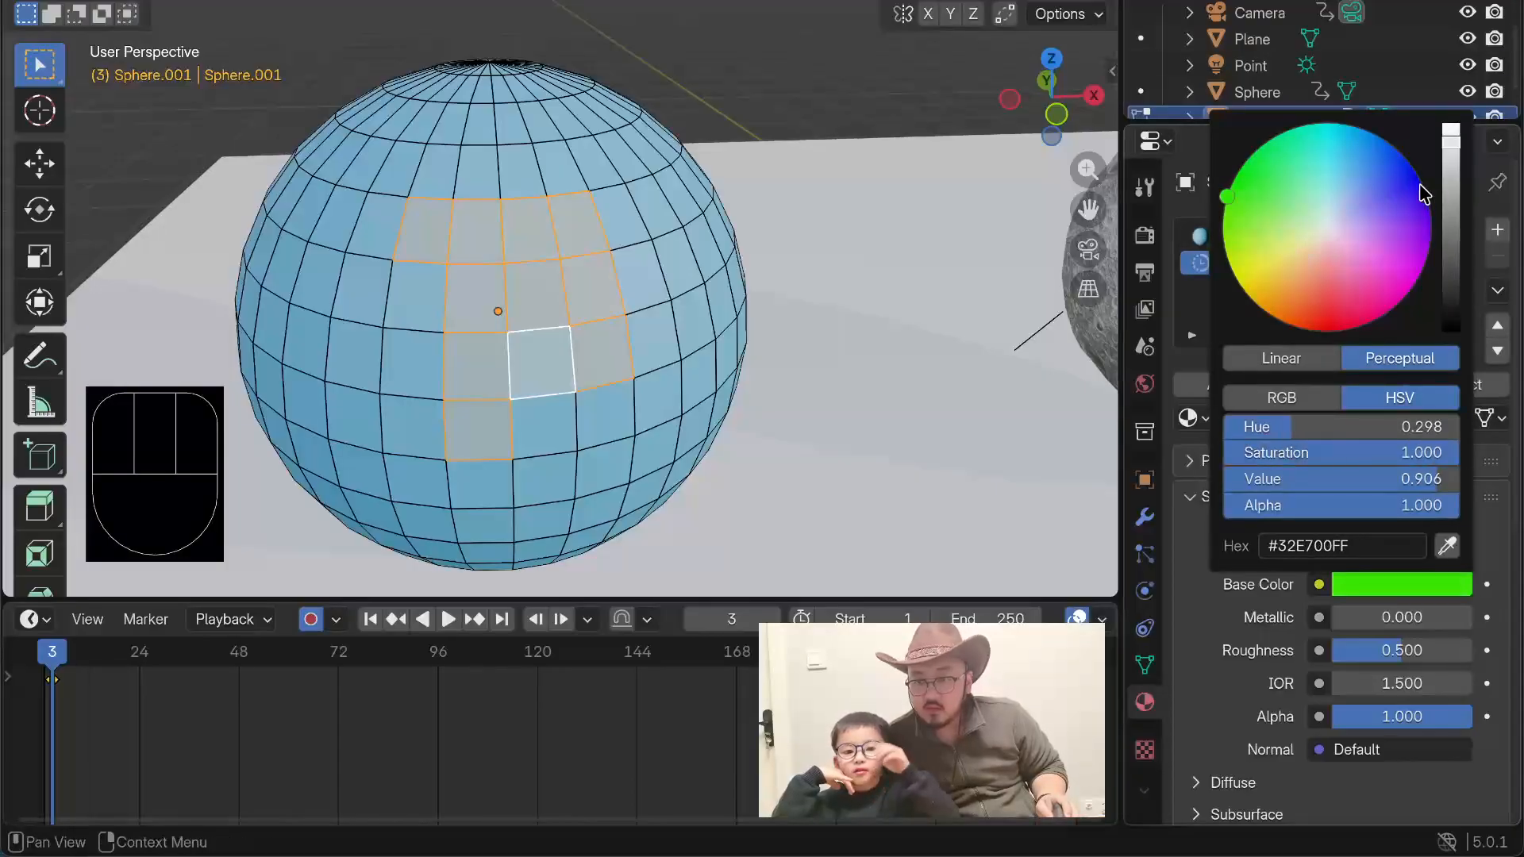
left_click_drag(1443, 174, 1451, 213)
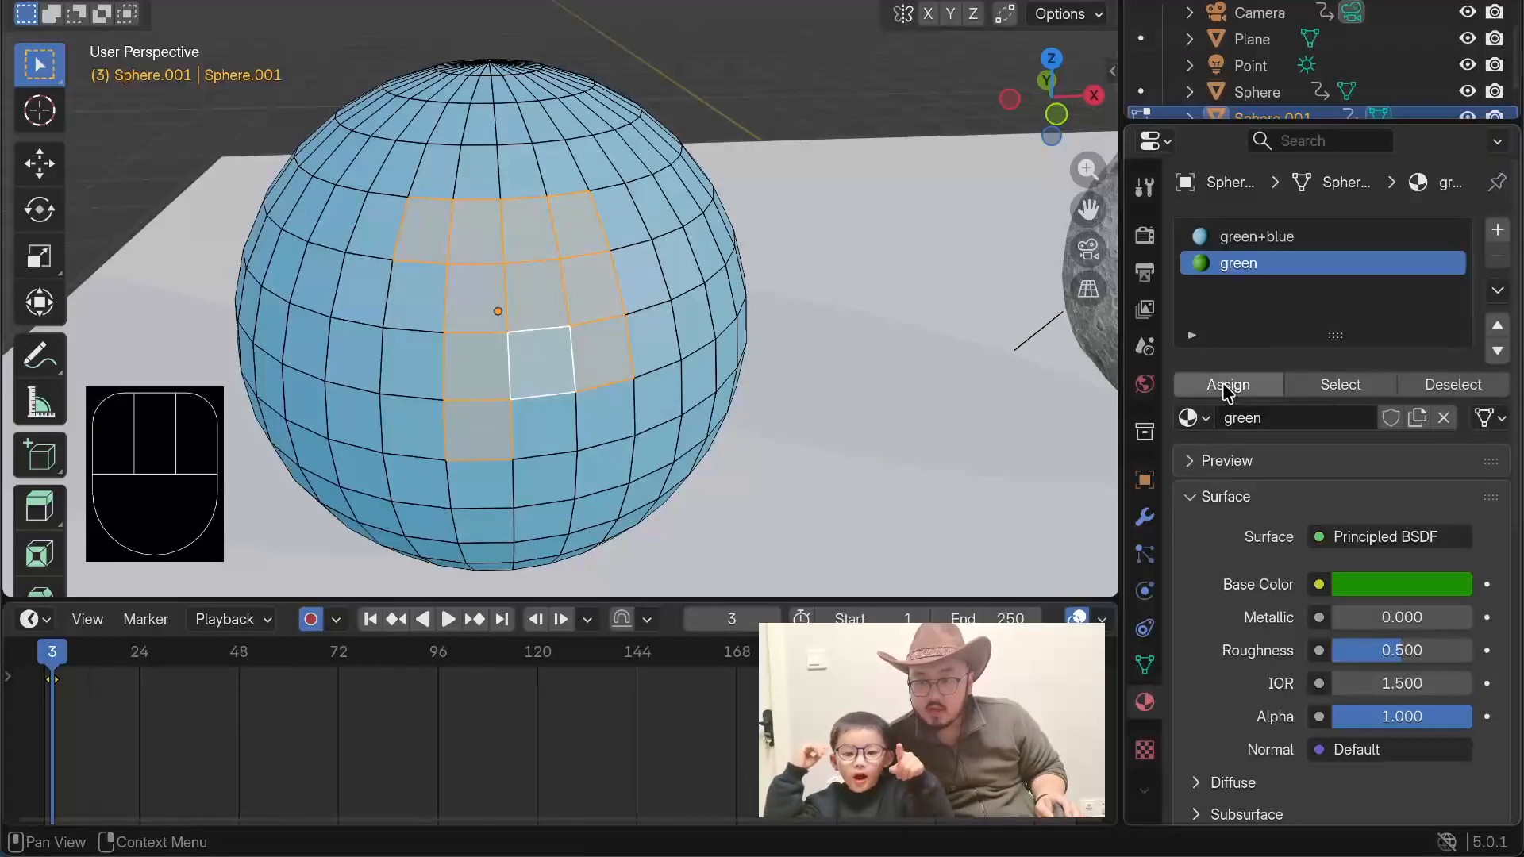
left_click(1227, 387)
left_click(143, 163)
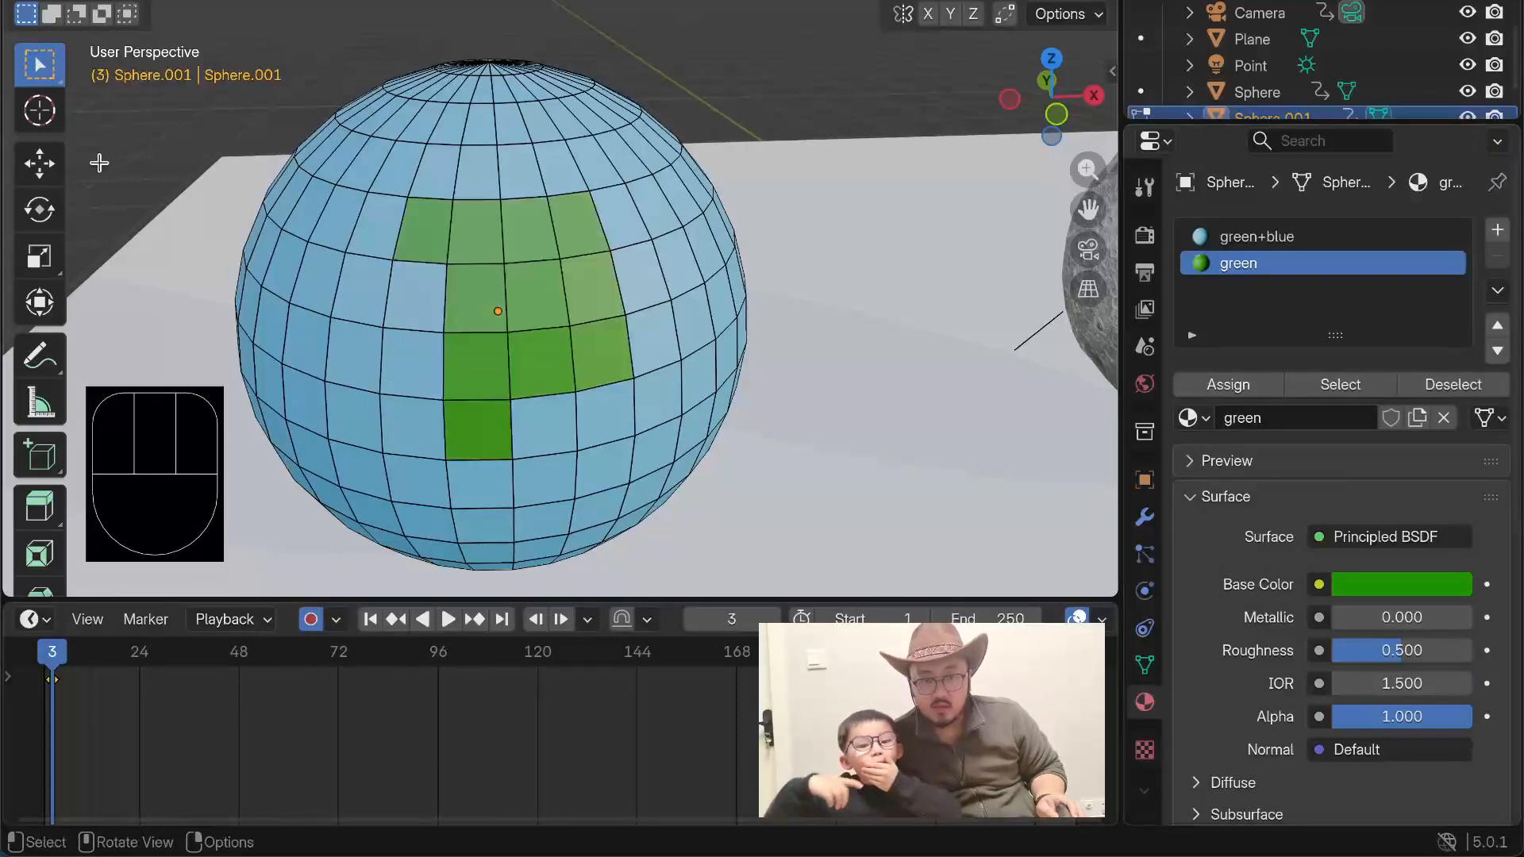
Step: Assign the green material to one more face directly below the lower right corner of the green patch
middle_click_drag(270, 173, 446, 217)
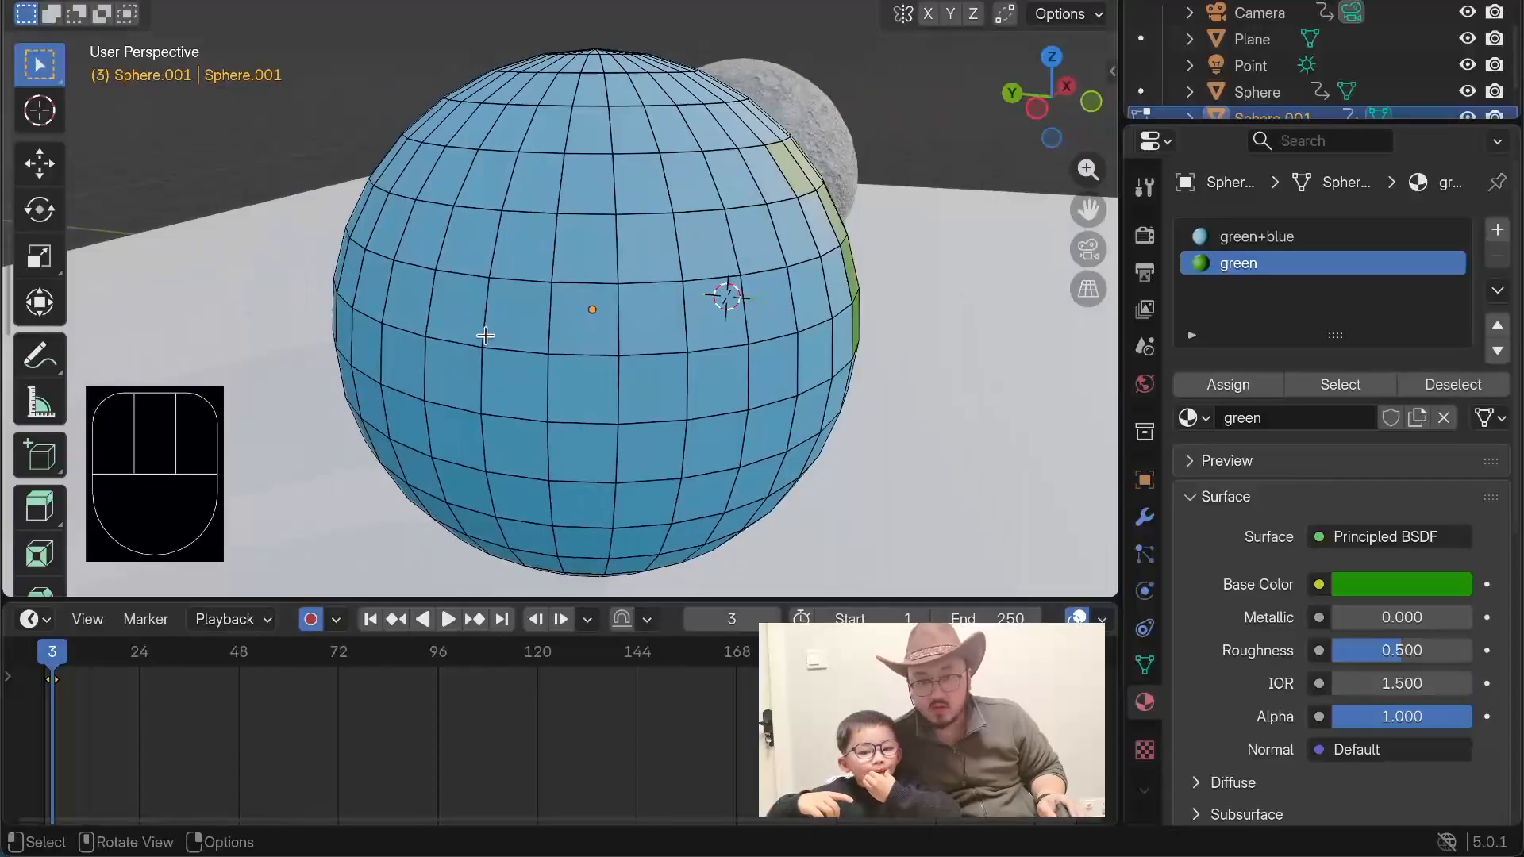
left_click(461, 258)
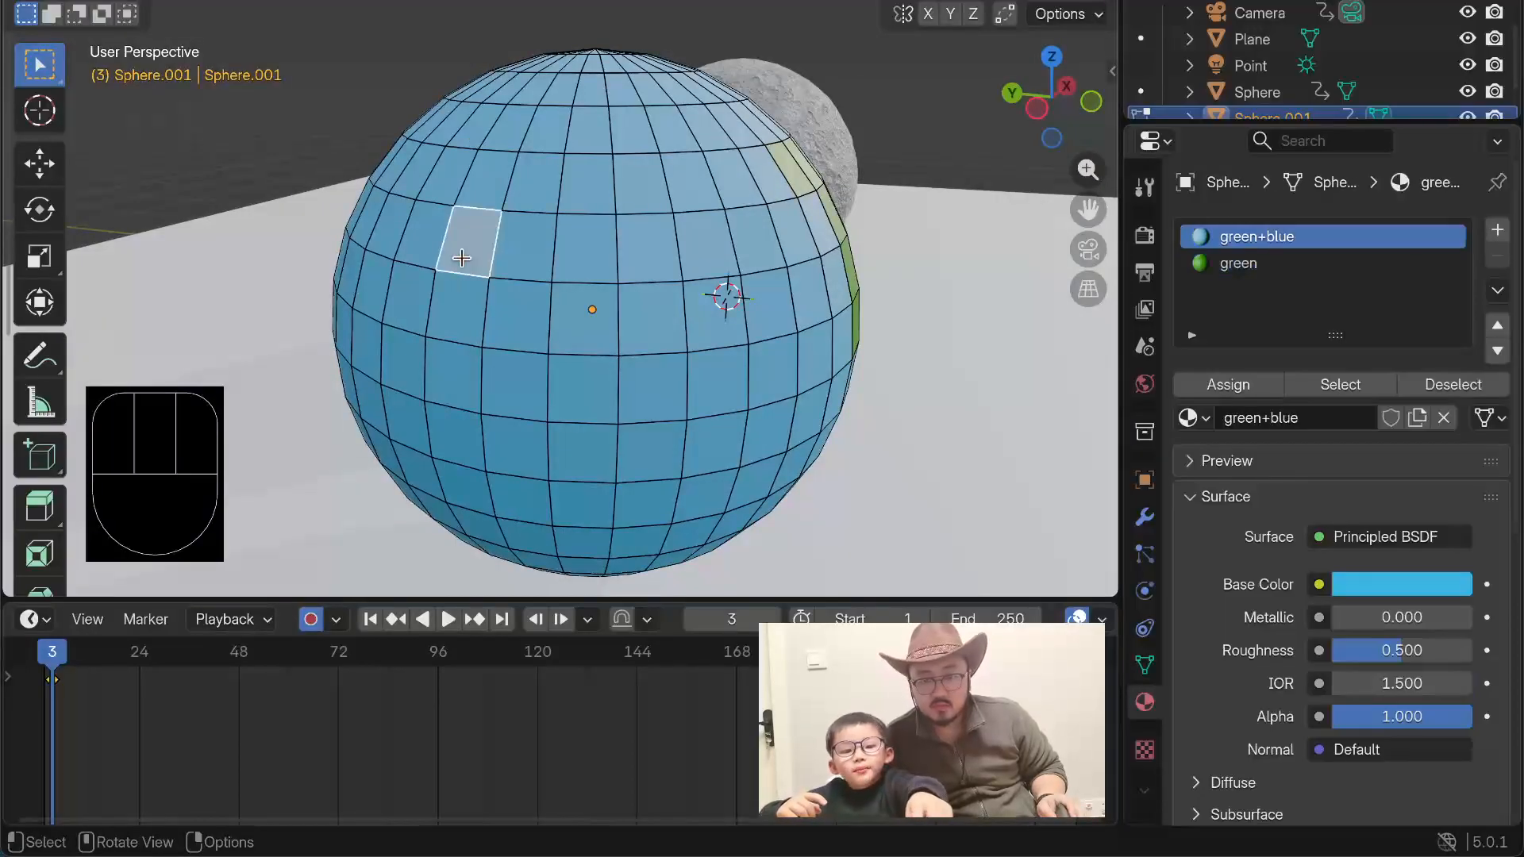
middle_click_drag(800, 256, 404, 174)
left_click(286, 139)
middle_click_drag(289, 159, 182, 231)
middle_click_drag(603, 216, 398, 232)
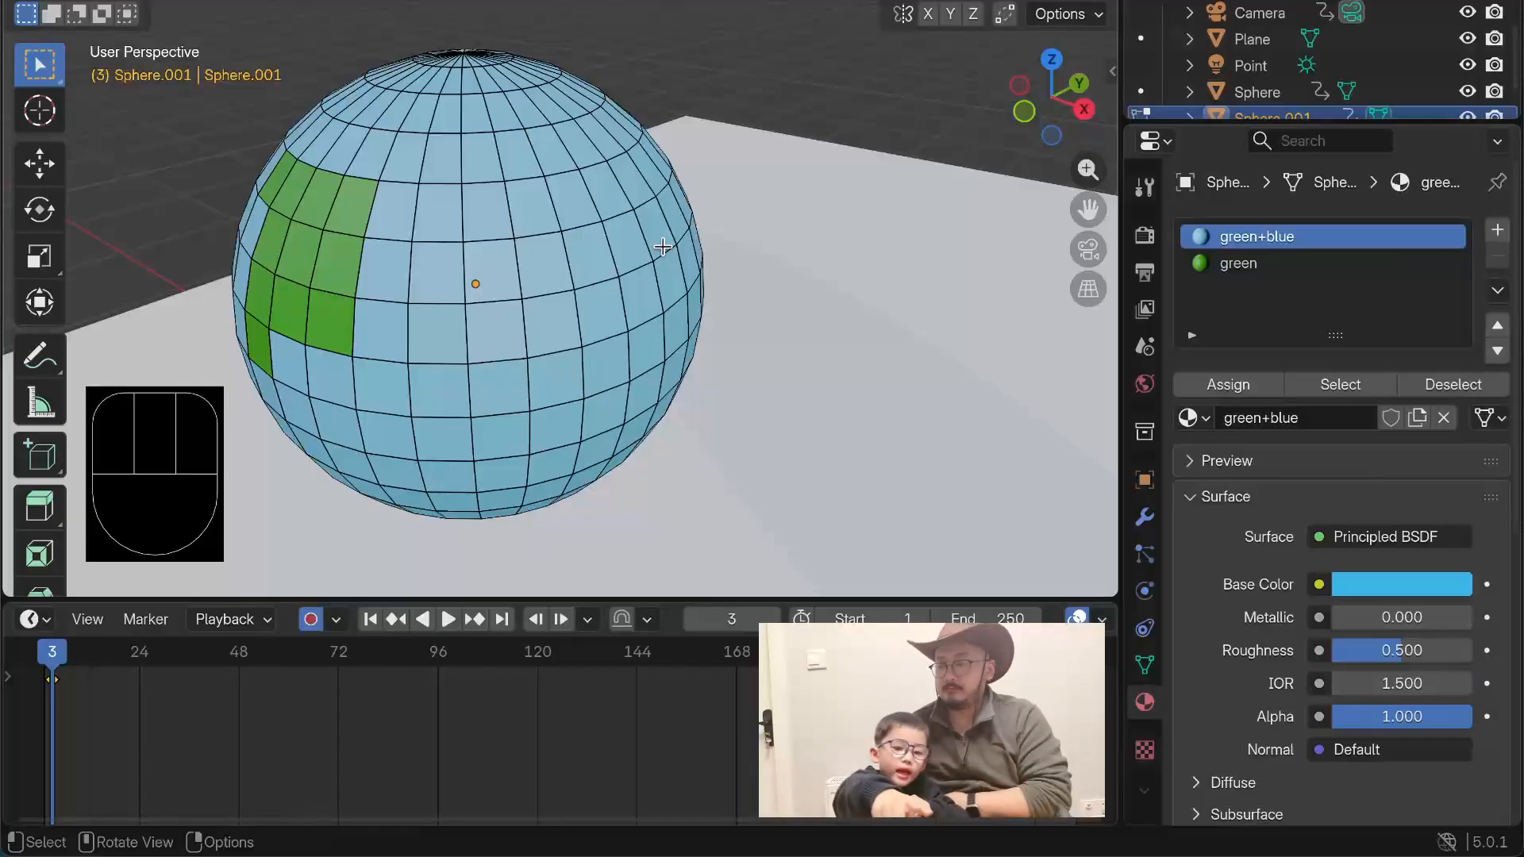
mouse_move(531, 276)
middle_mouse_down()
mouse_move(405, 272)
mouse_move(555, 265)
middle_mouse_up()
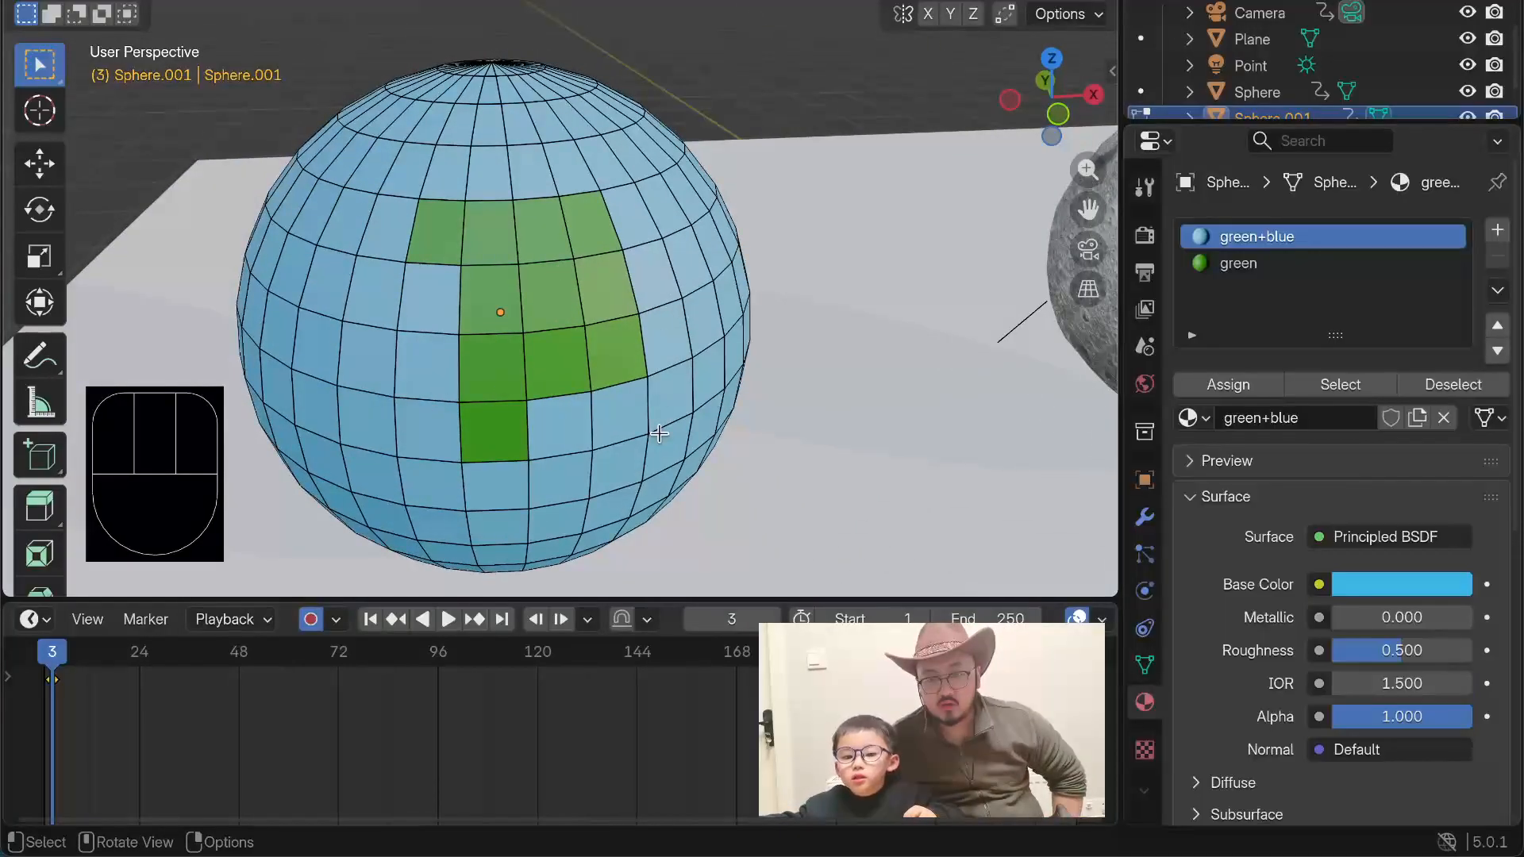
left_click(602, 430)
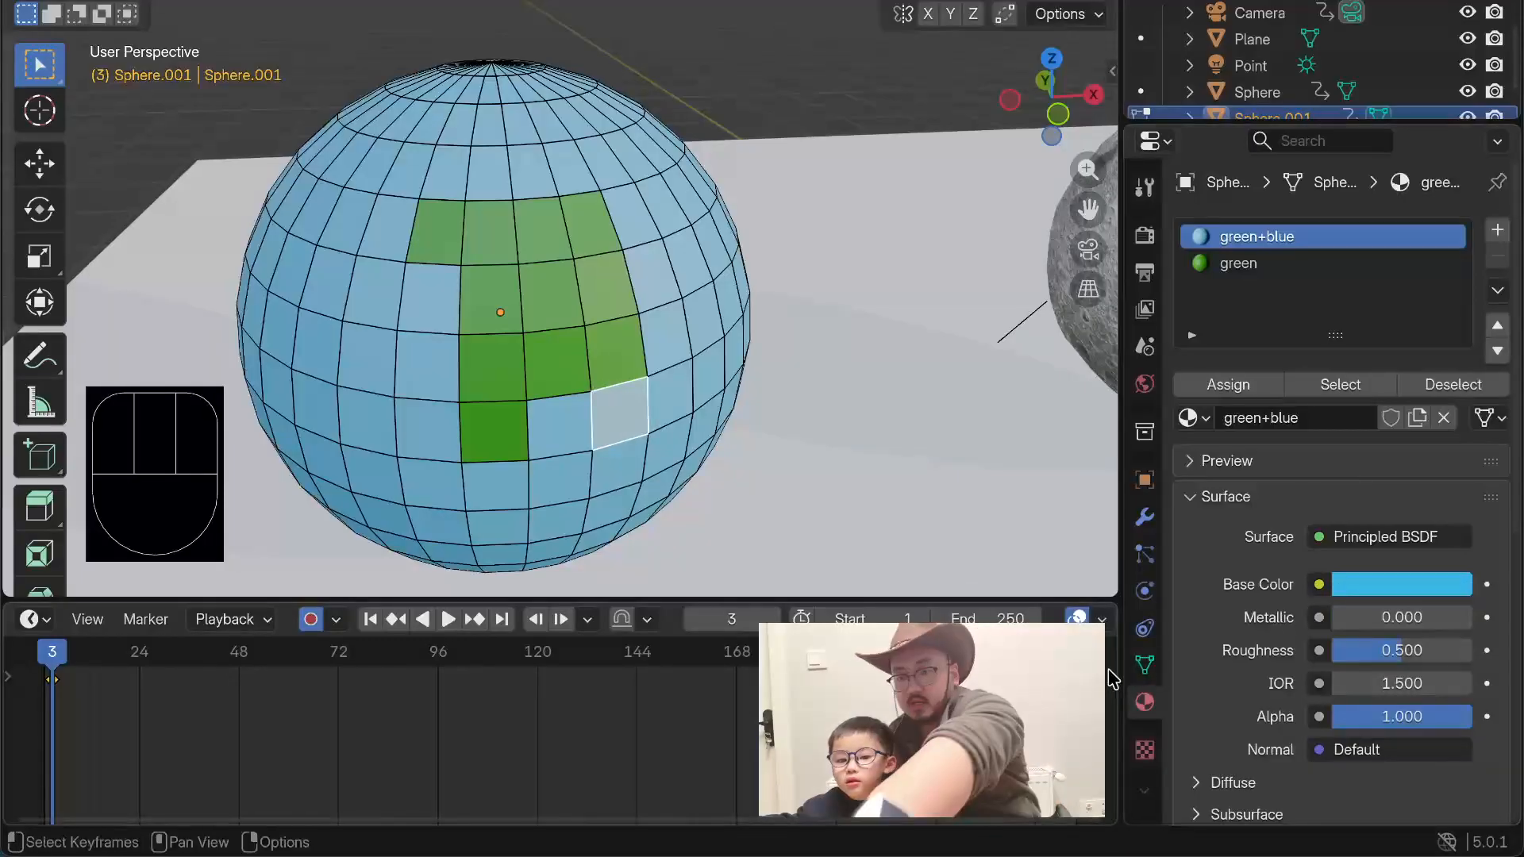
left_click(1258, 265)
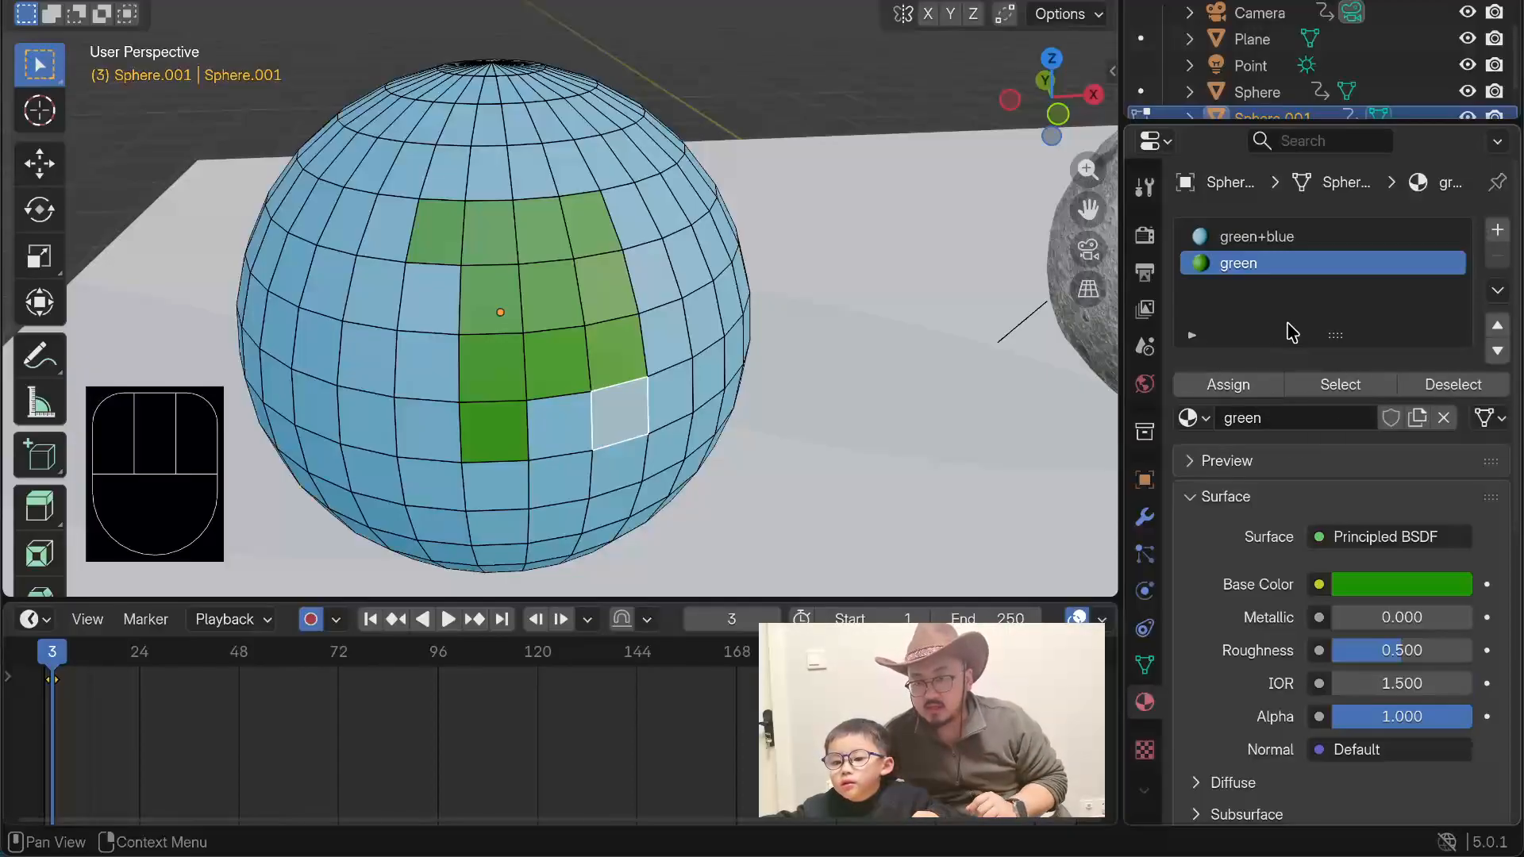
left_click(1205, 388)
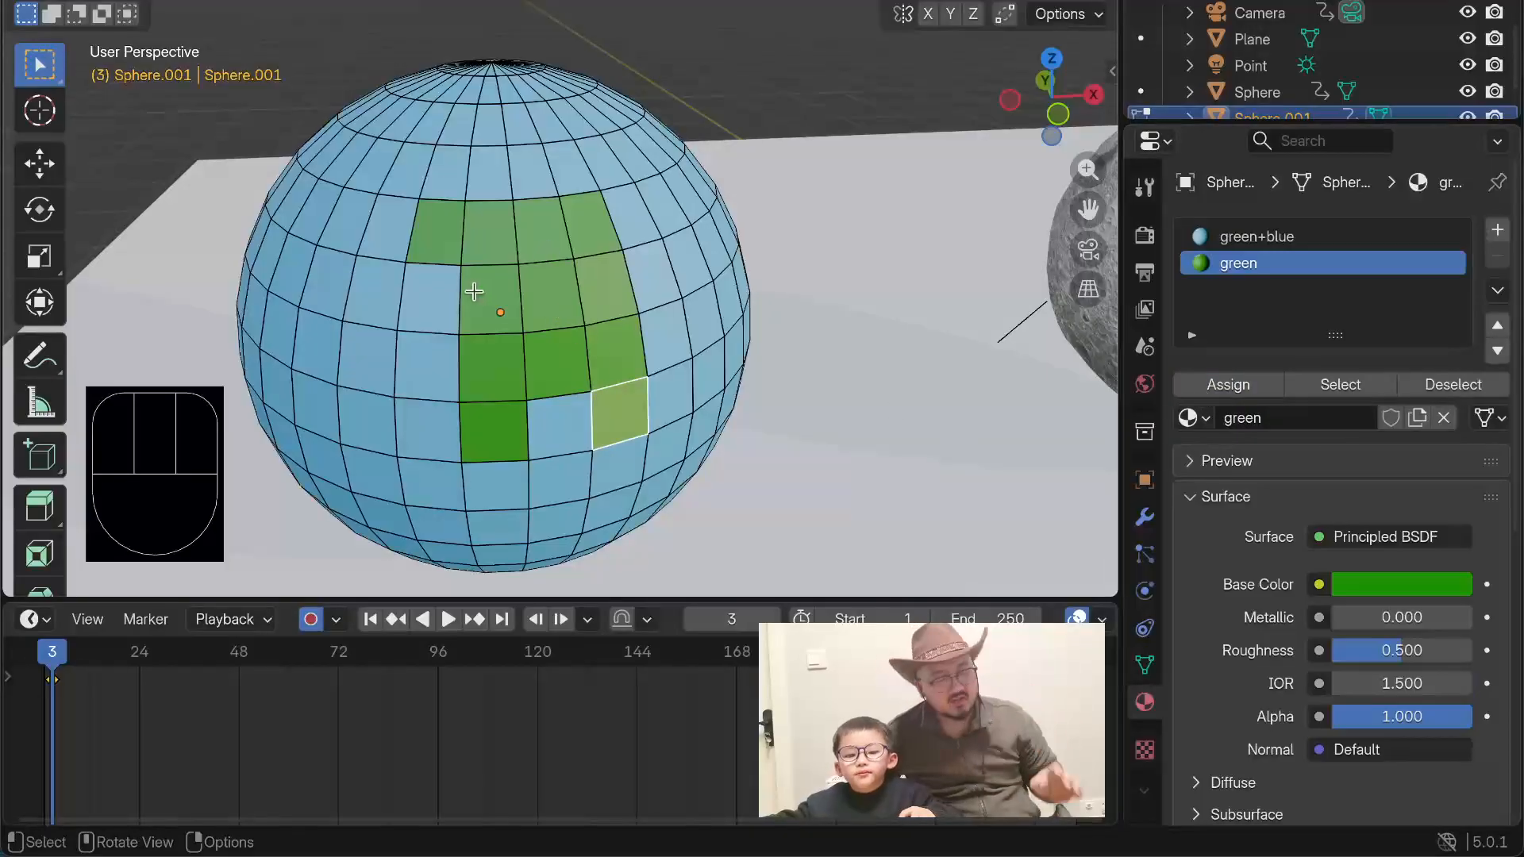
Step: Select a second continent-like patch of ten adjoining blue faces on another side of the sphere
scroll(847, 369, "down", 1)
scroll(321, 322, "up", 1)
middle_click_drag(201, 167, 433, 175)
left_click(473, 195)
left_click(530, 240)
left_click_drag(434, 378, 441, 346)
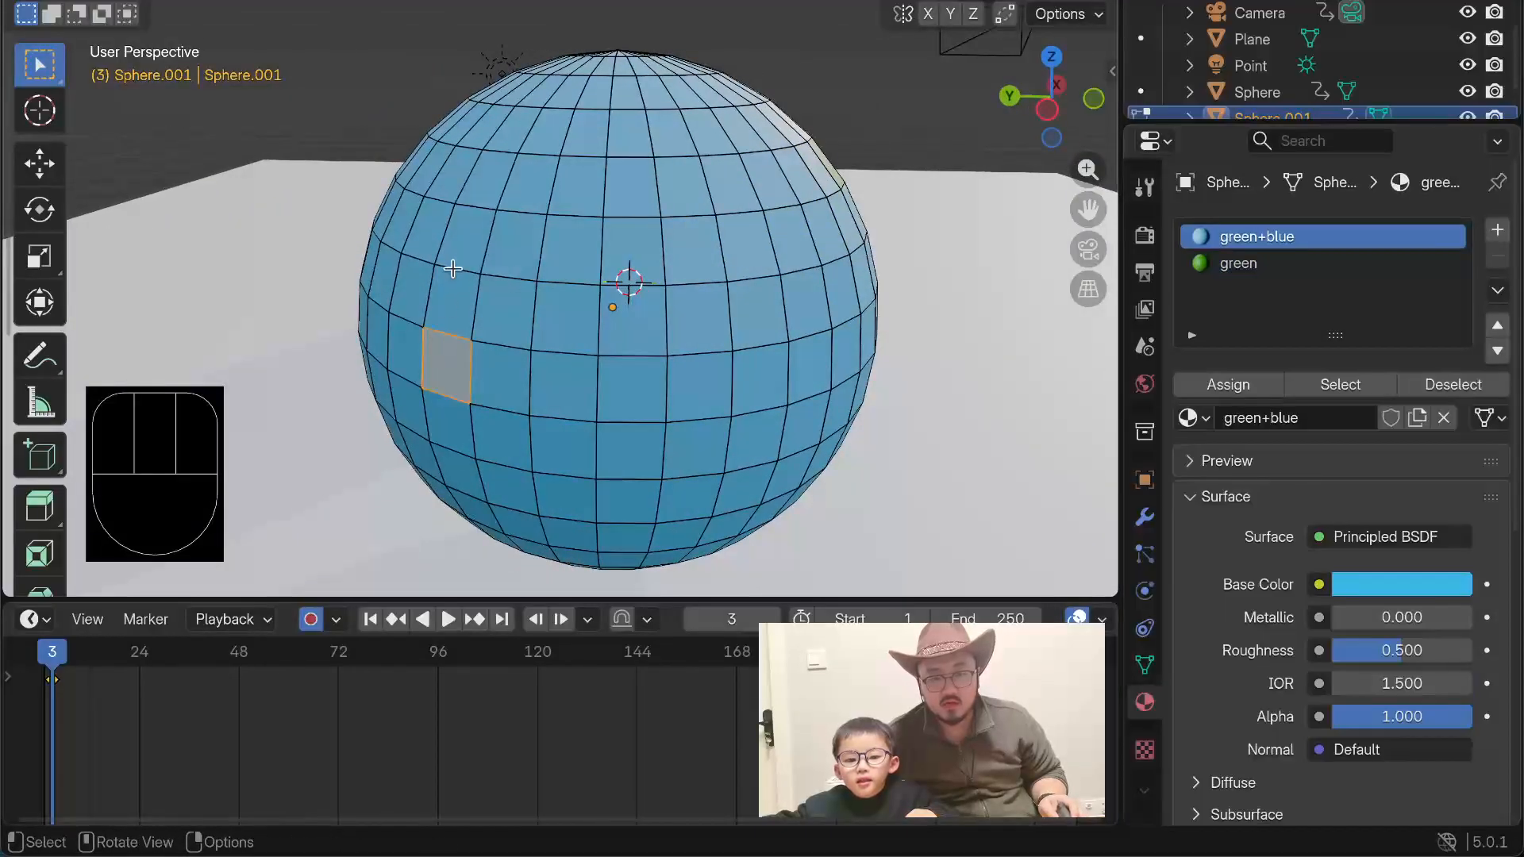
left_click(462, 222)
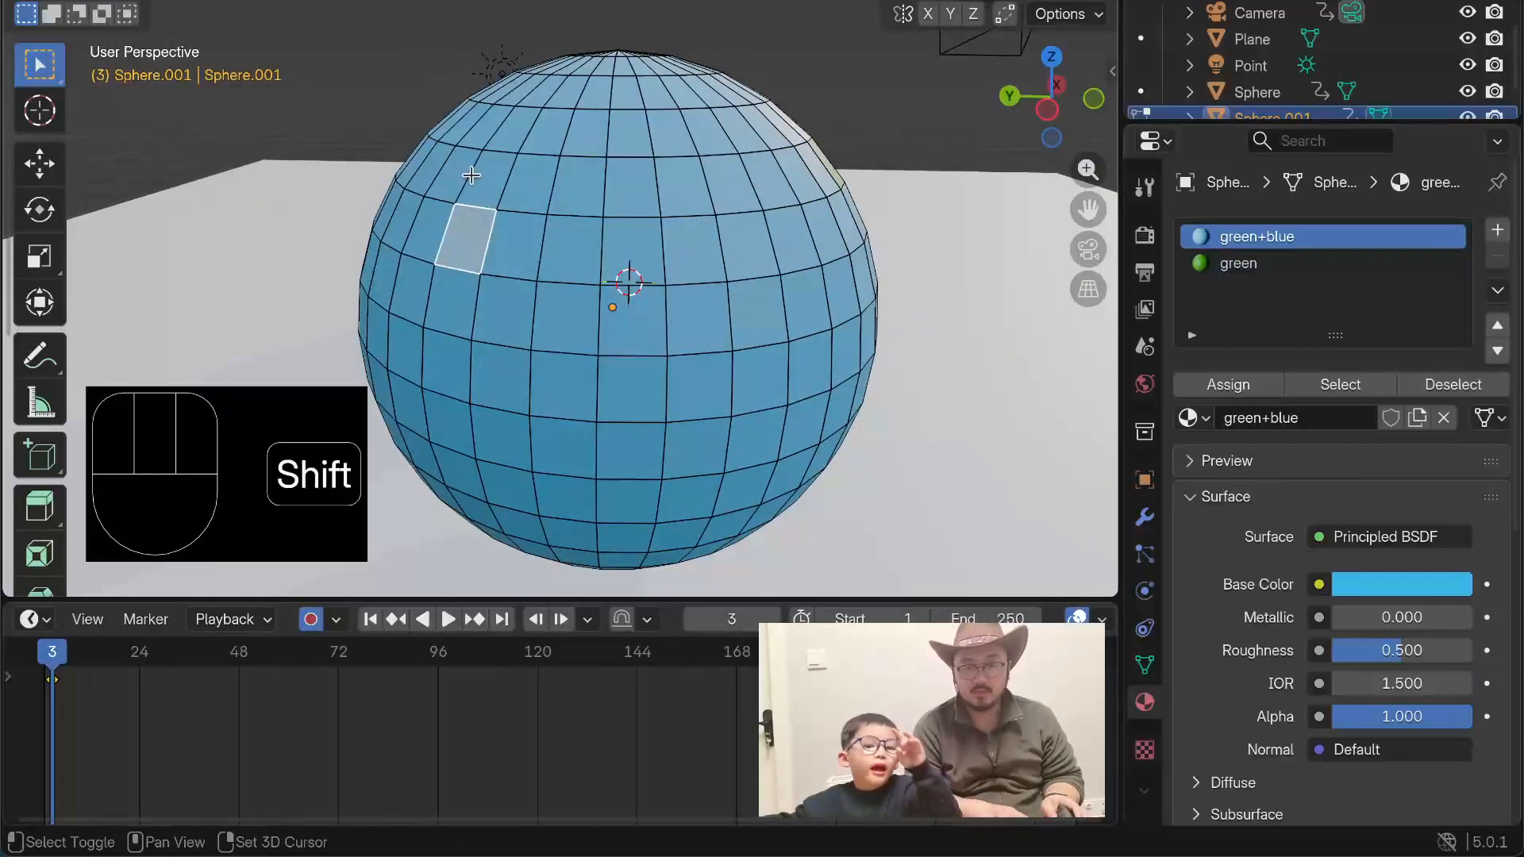
left_click(512, 262, "shift")
left_click(575, 269, "shift")
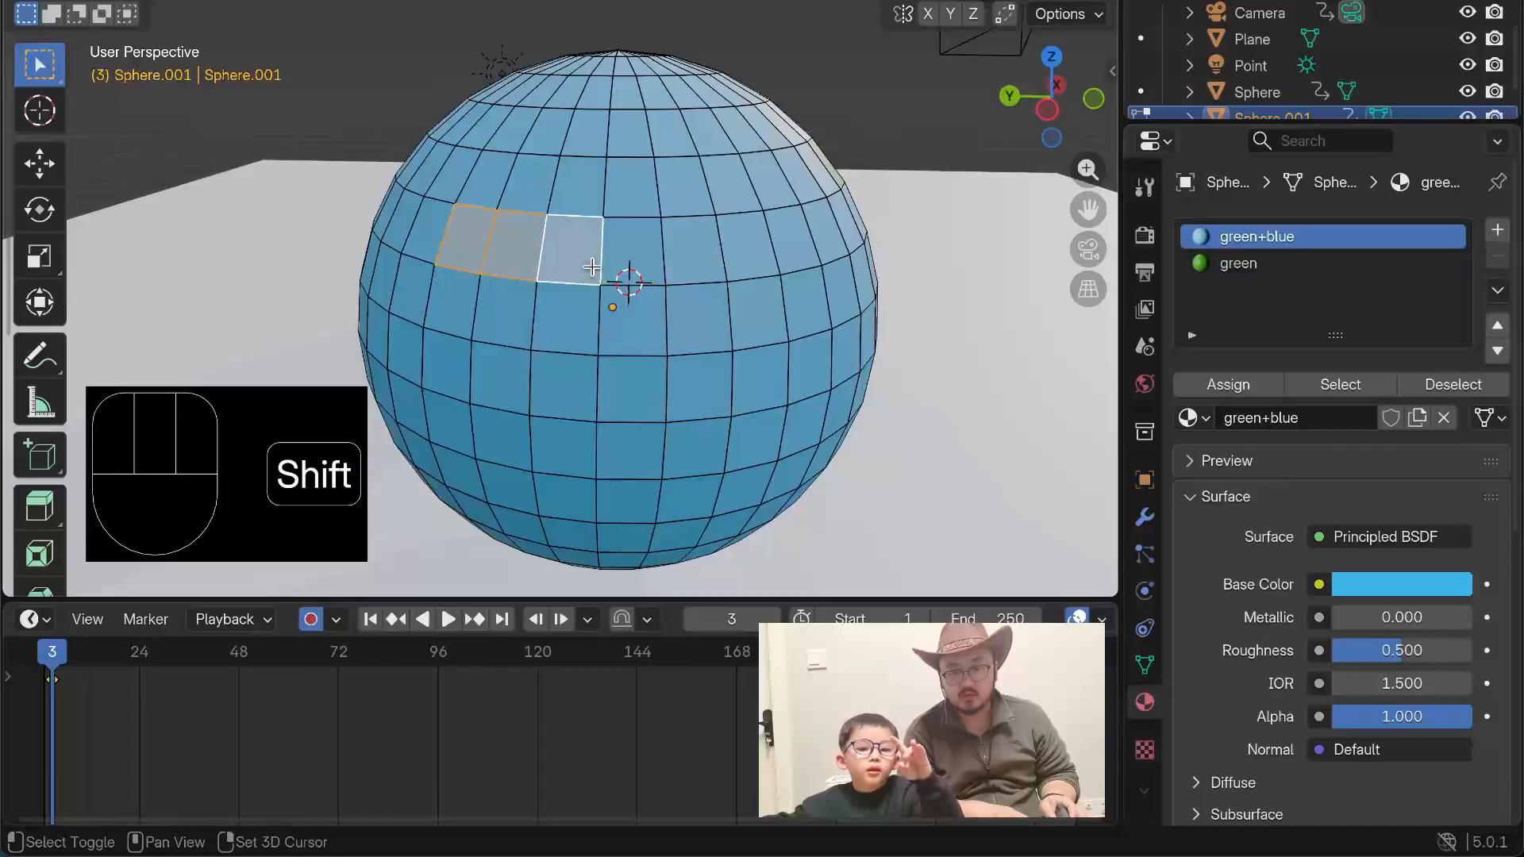
left_click(567, 318, "shift")
left_click(520, 322, "shift")
left_click(570, 408, "shift")
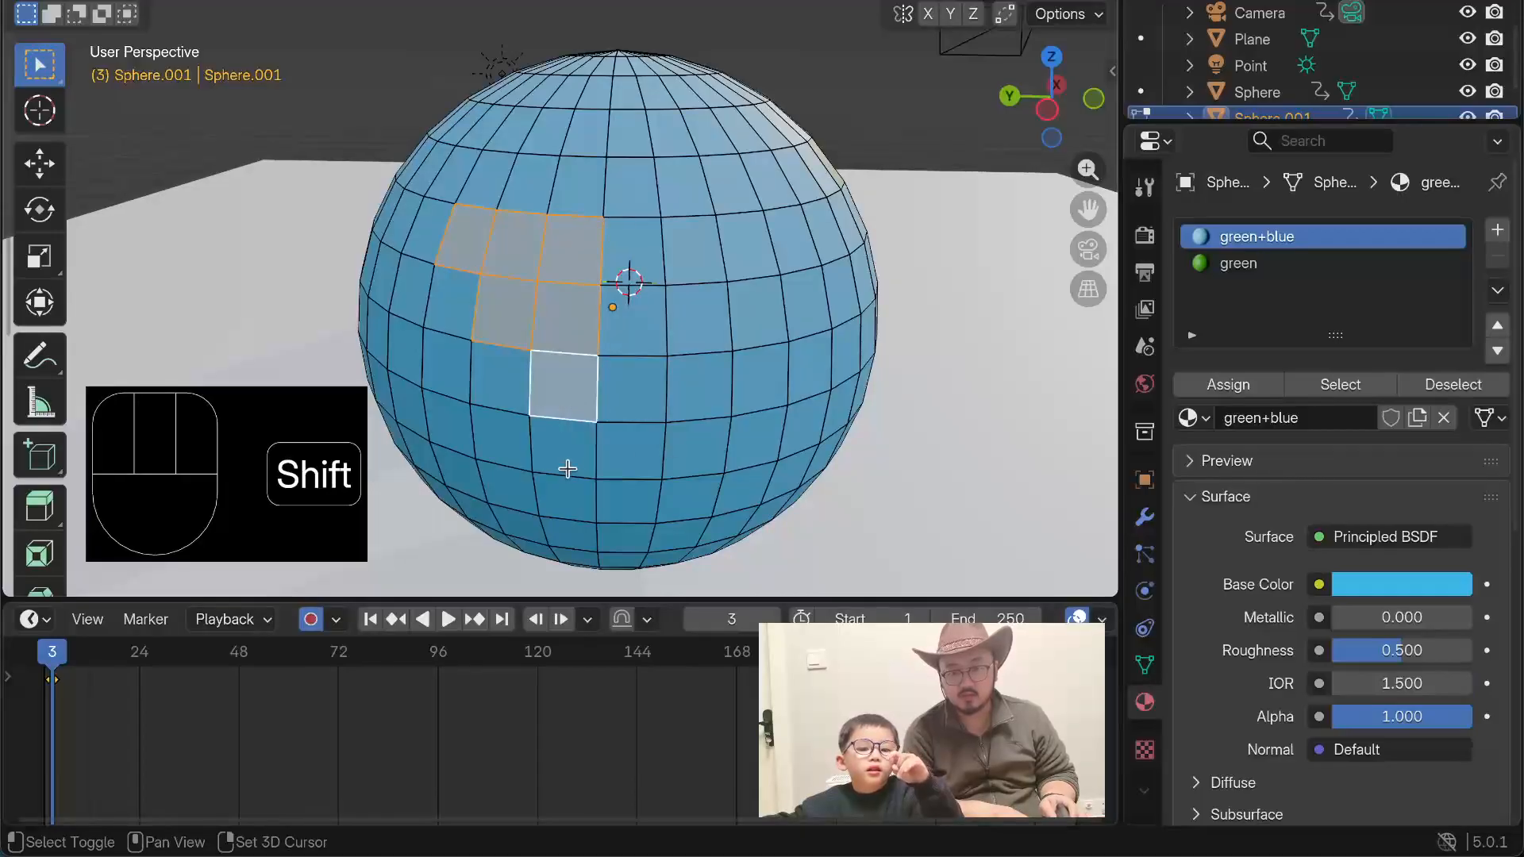
left_click(565, 452, "shift")
left_click(627, 404, "shift")
left_click(629, 317, "shift")
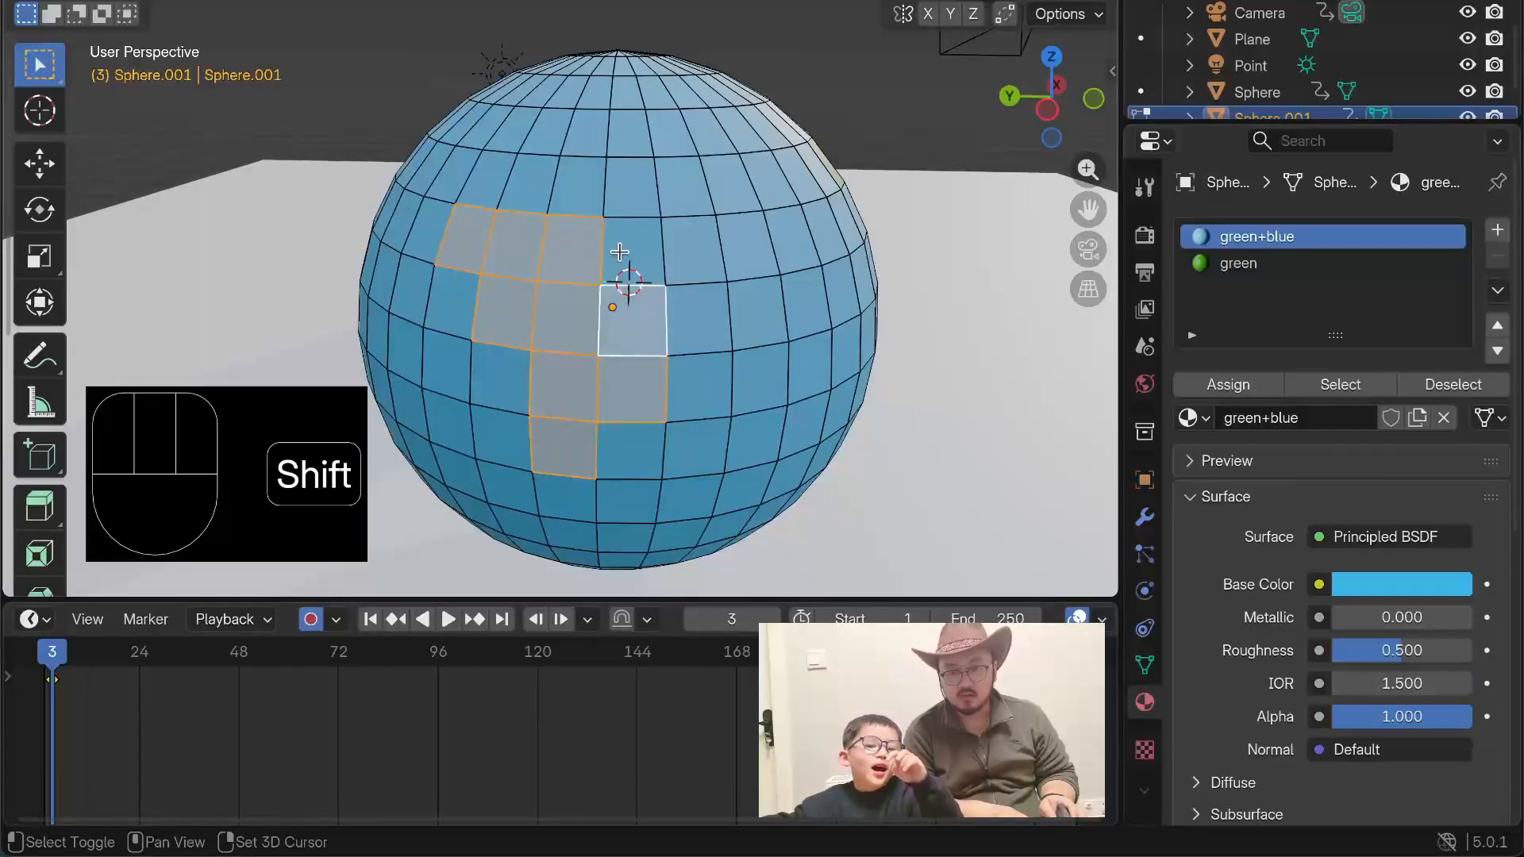
left_click(619, 251, "shift")
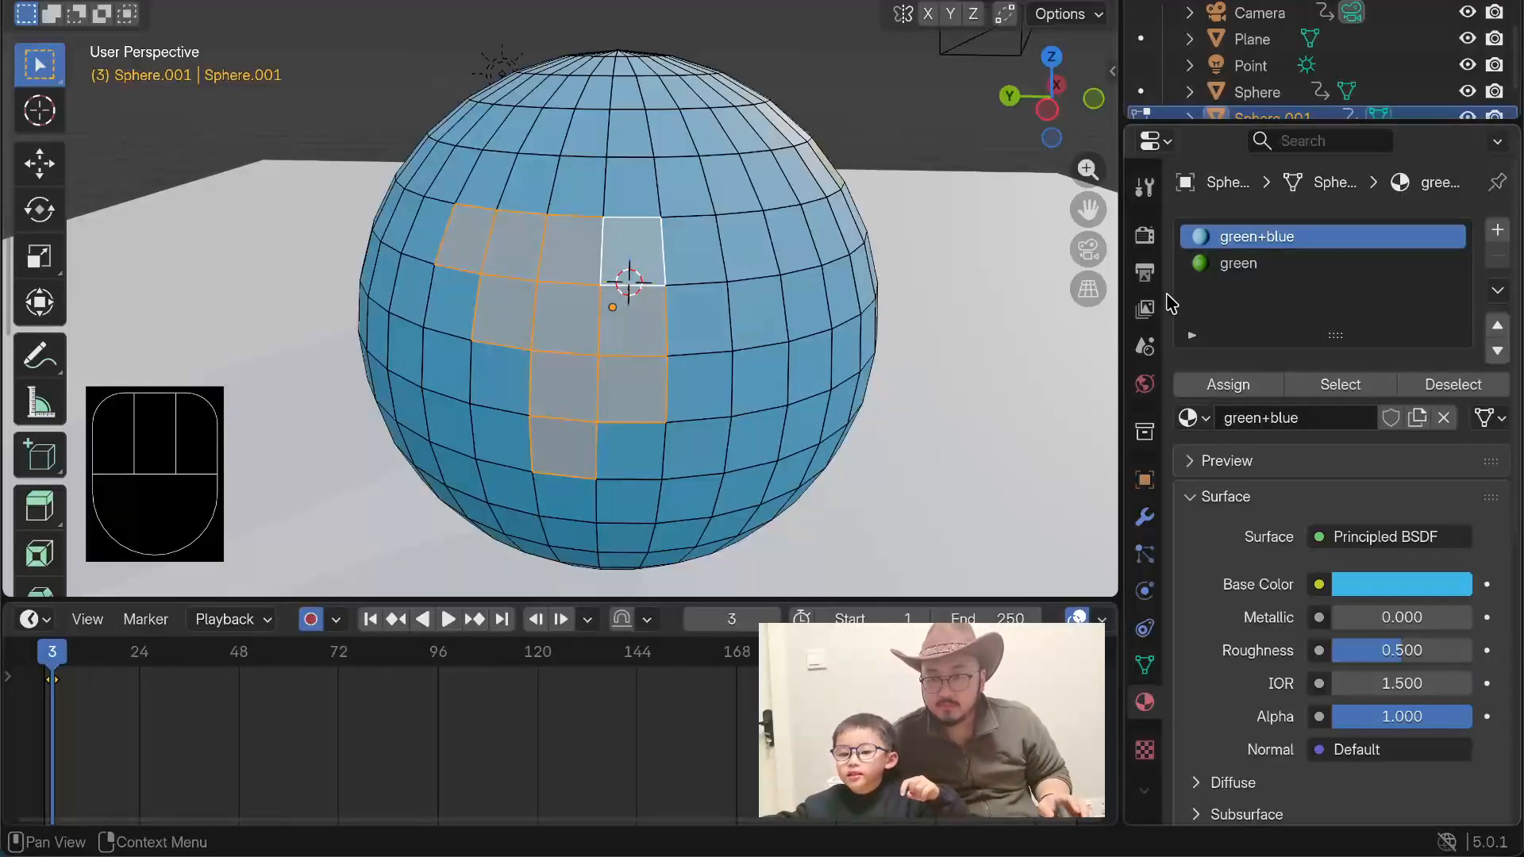
Step: Assign the green material to the second patch of faces and return to Object Mode
left_click(1189, 263)
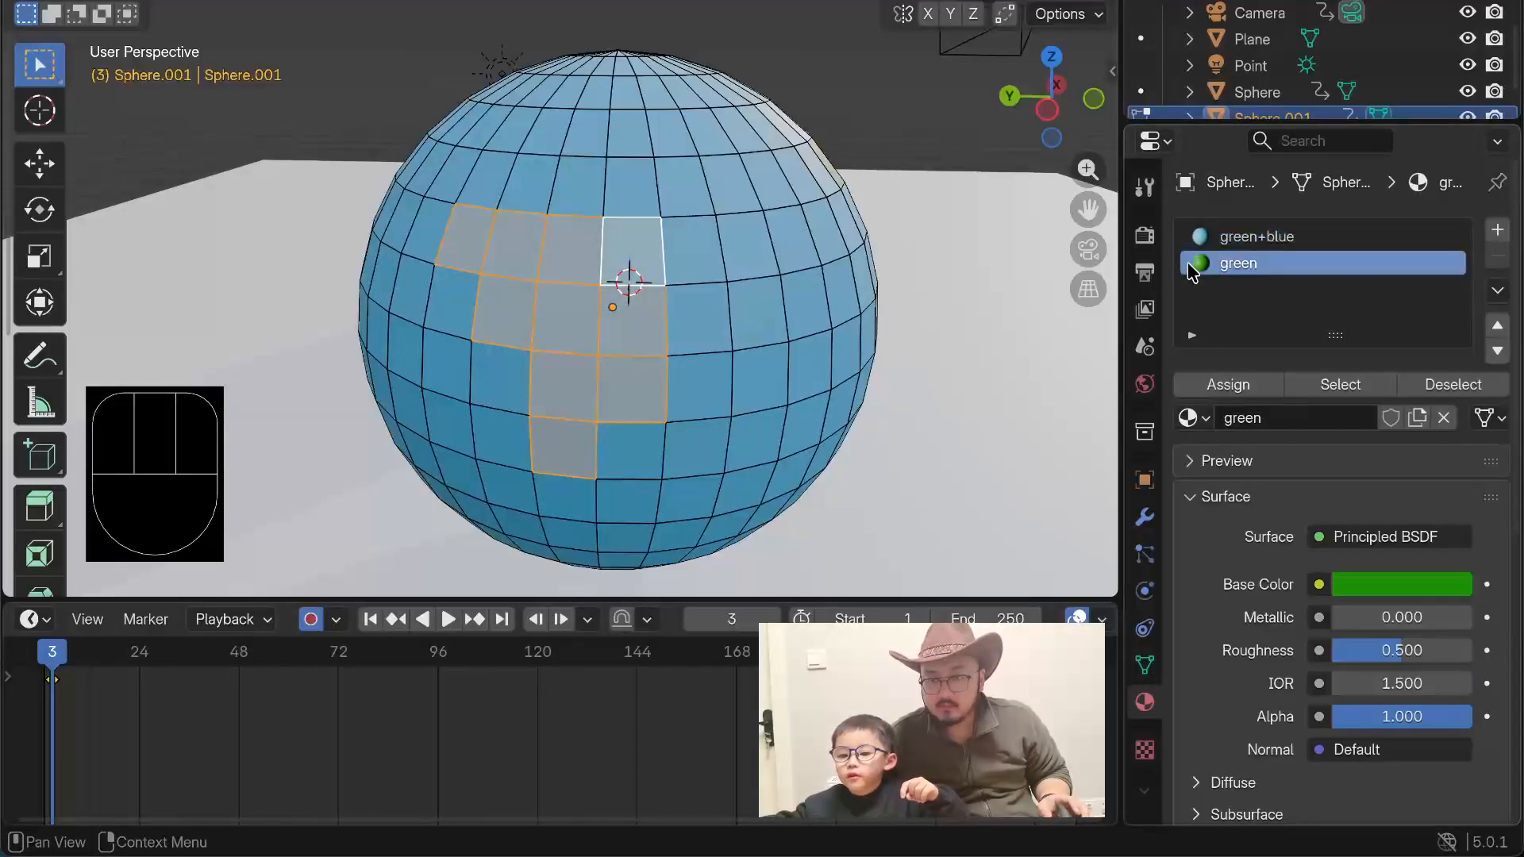
left_click(1200, 383)
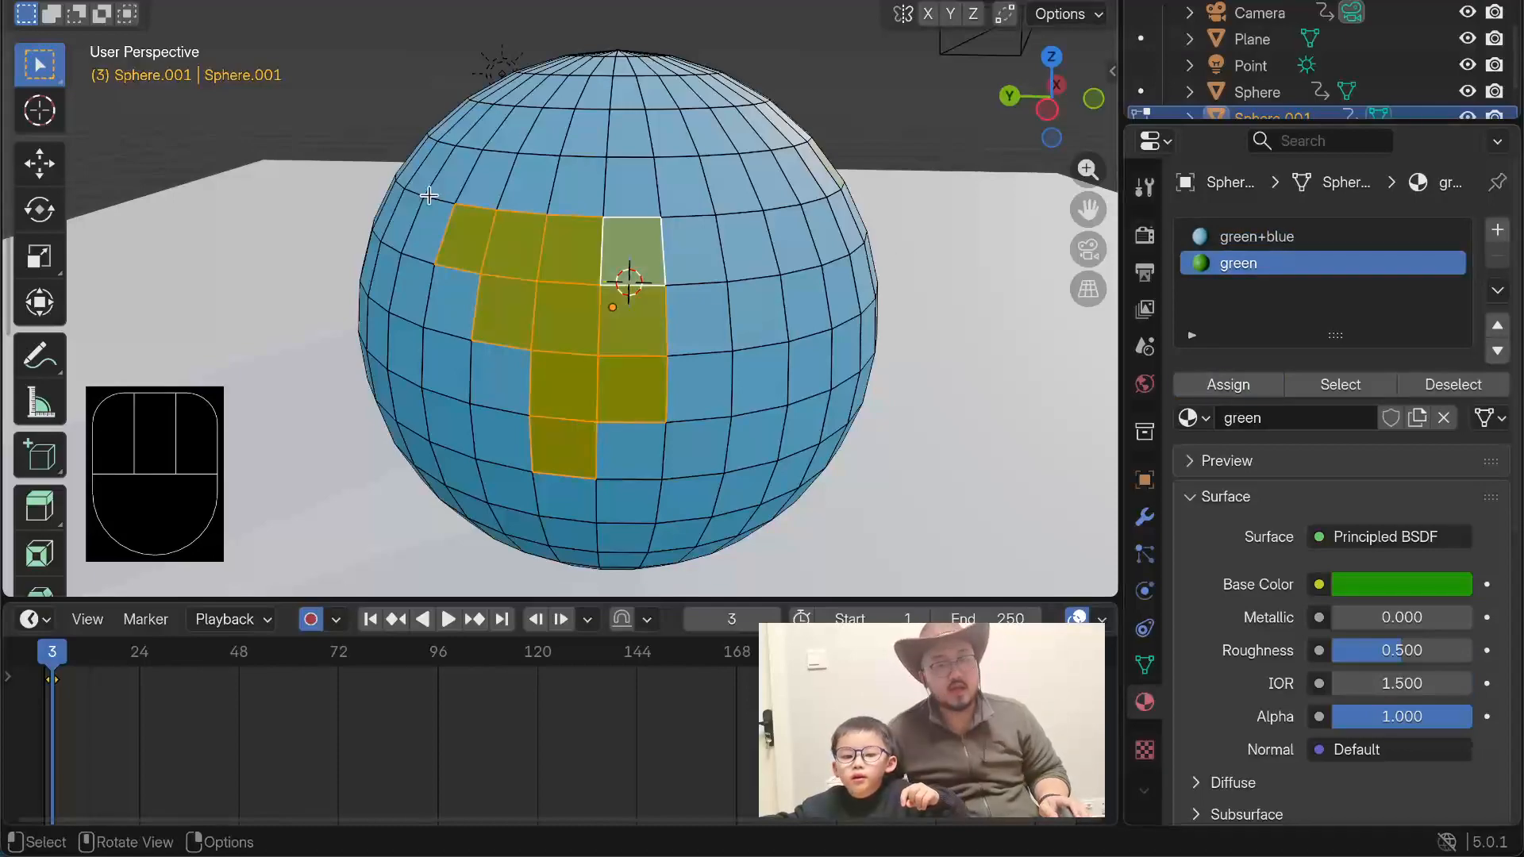
key("Tab")
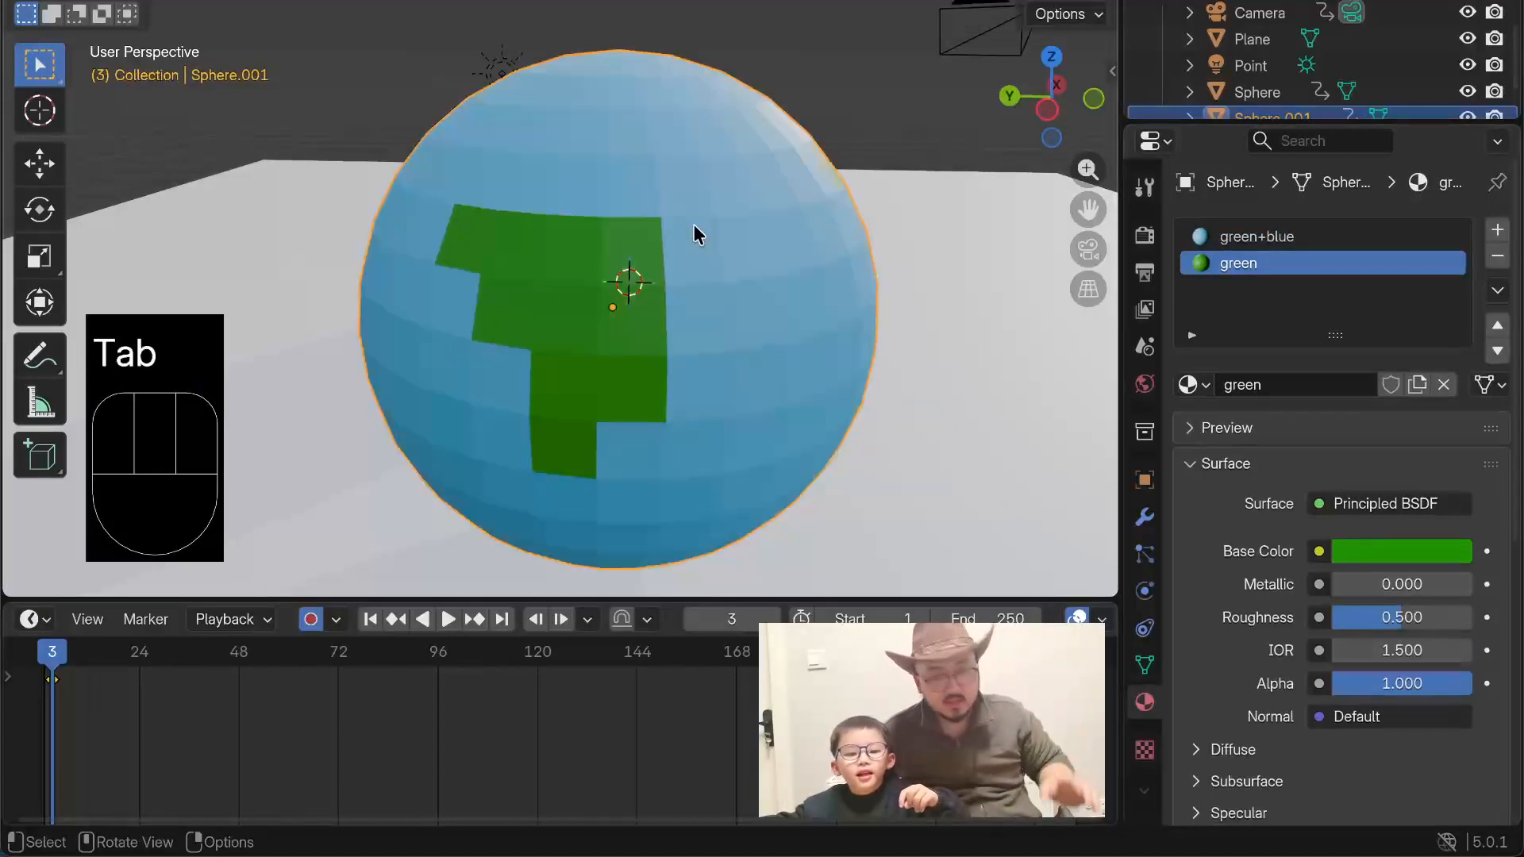
Step: Deselect the planet sphere, show the scene in front orthographic view and set the current frame to 0
scroll(1040, 384, "down", 3)
middle_click_drag(925, 388, 294, 259)
scroll(294, 251, "up", 10)
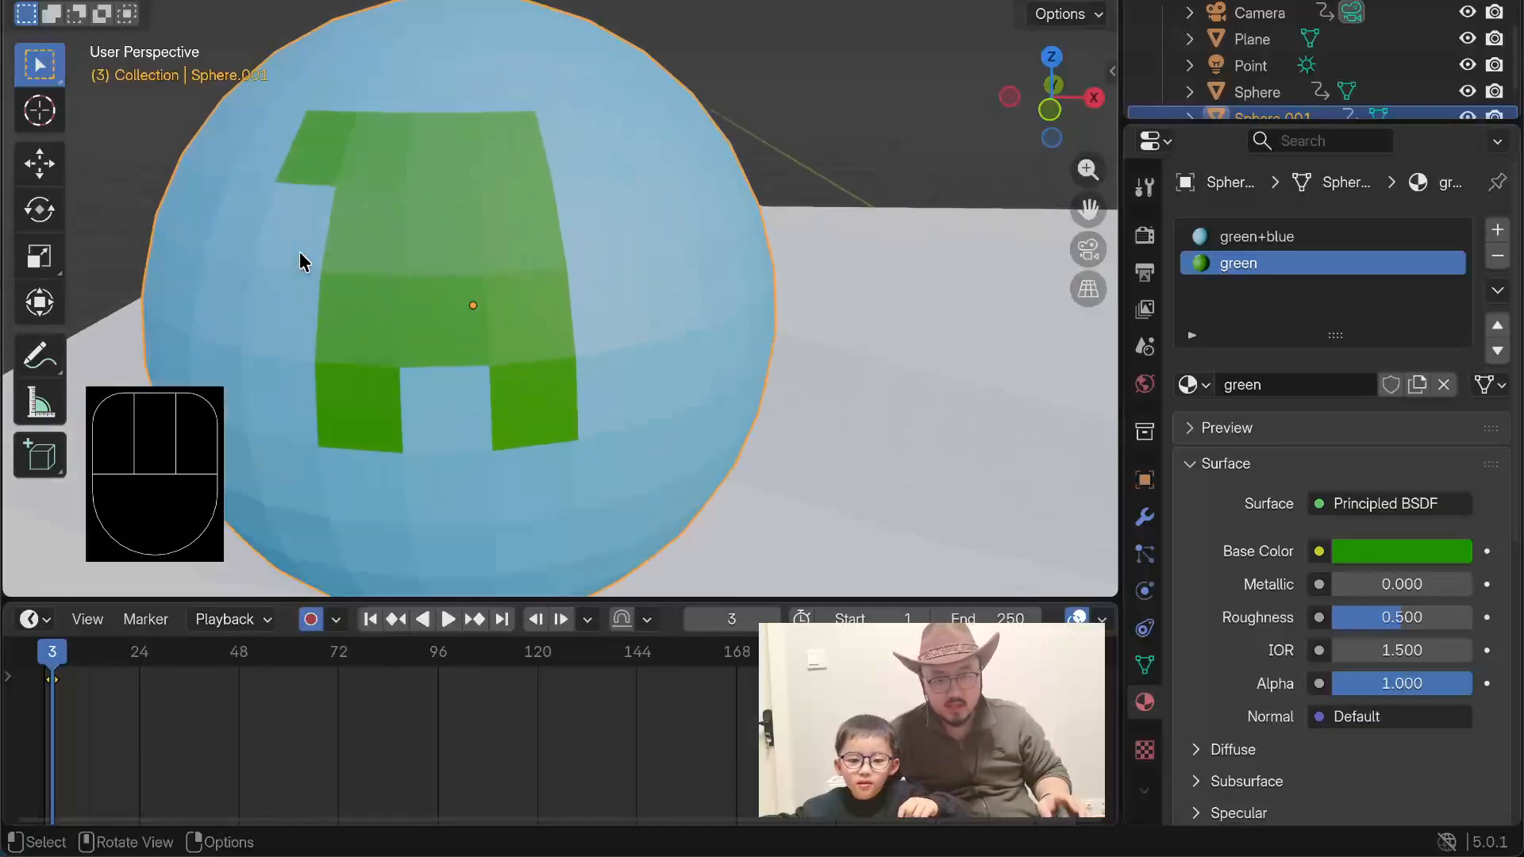
scroll(326, 213, "down", 8)
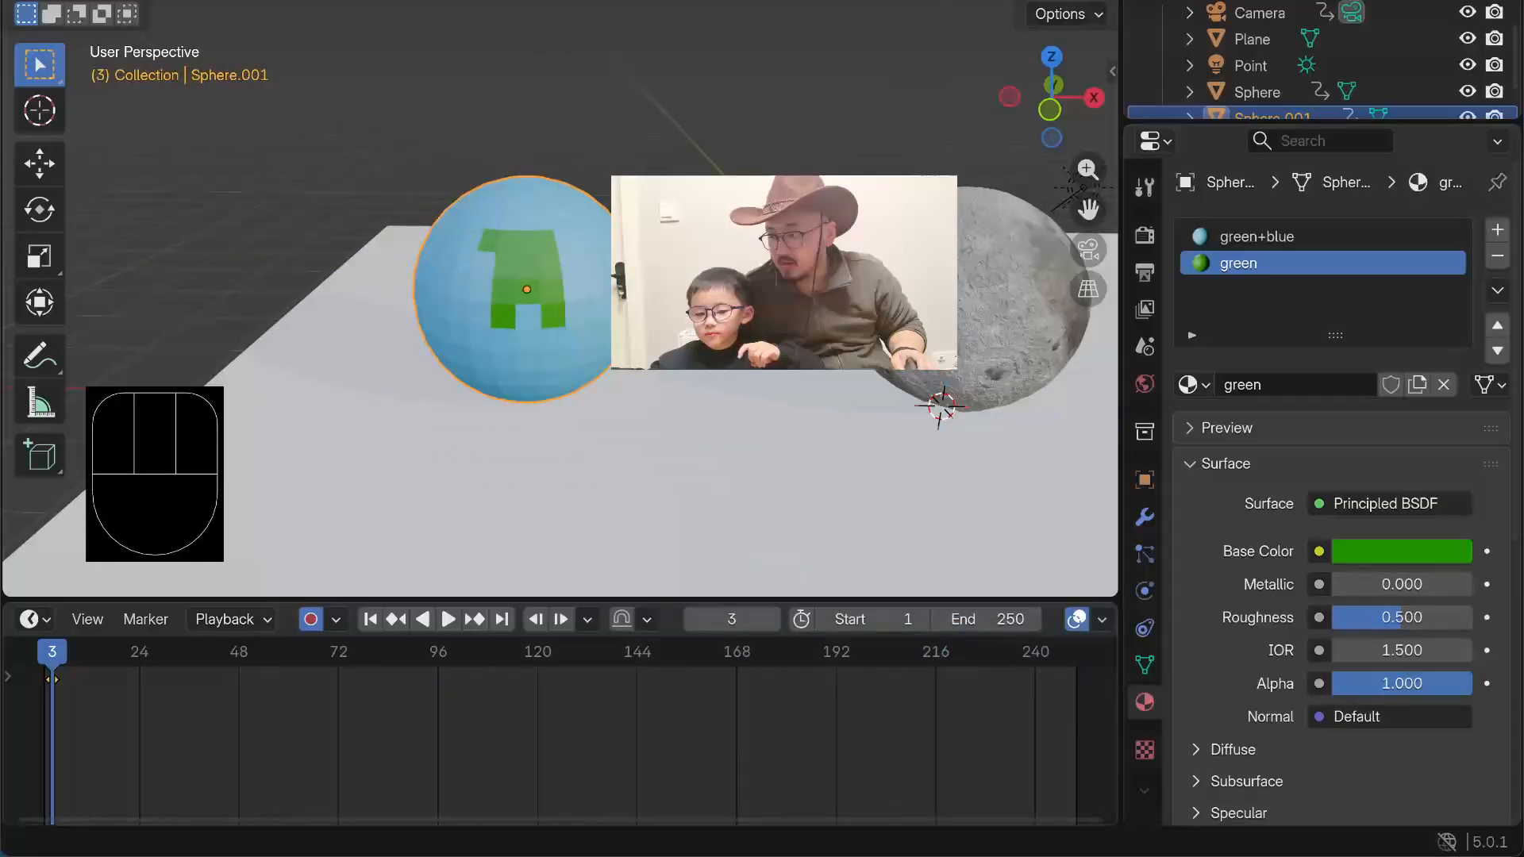
left_click(223, 193)
key("KP_1")
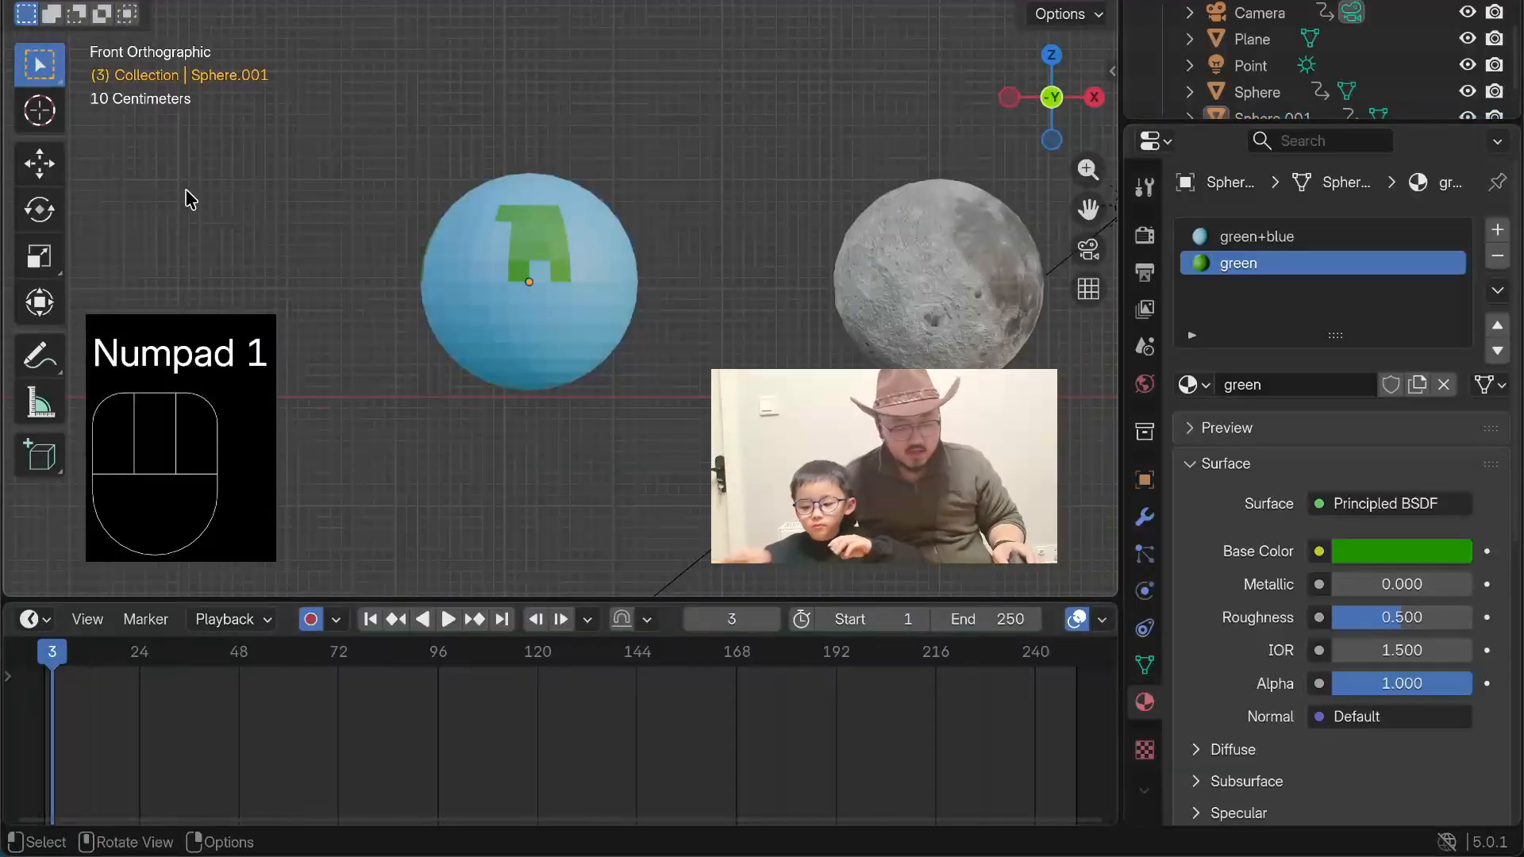
middle_click_drag(230, 242, 389, 194, "shift")
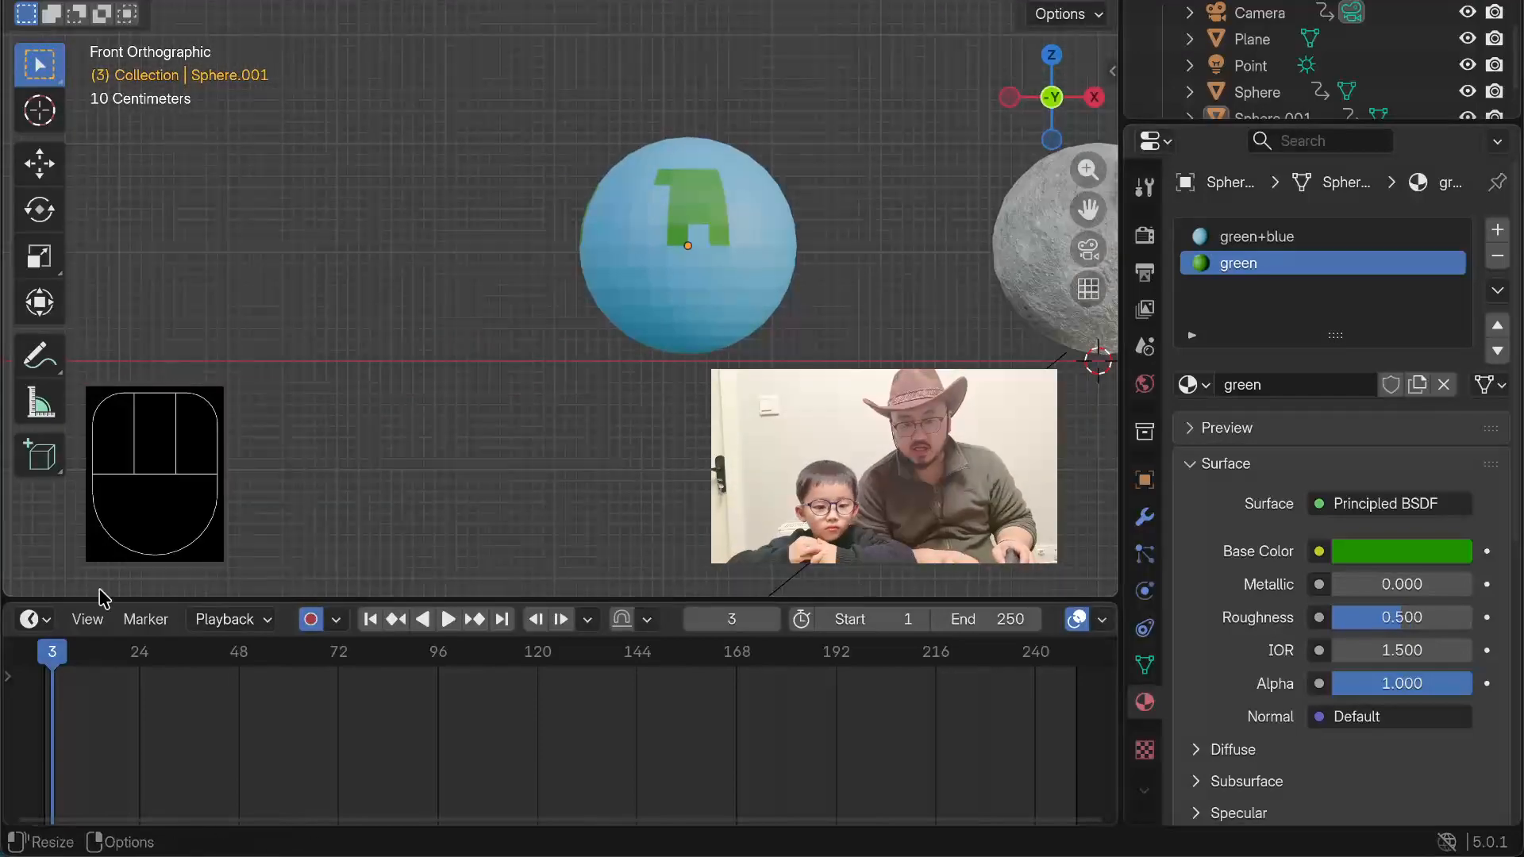
left_click(57, 657)
left_click_drag(57, 657, 40, 658)
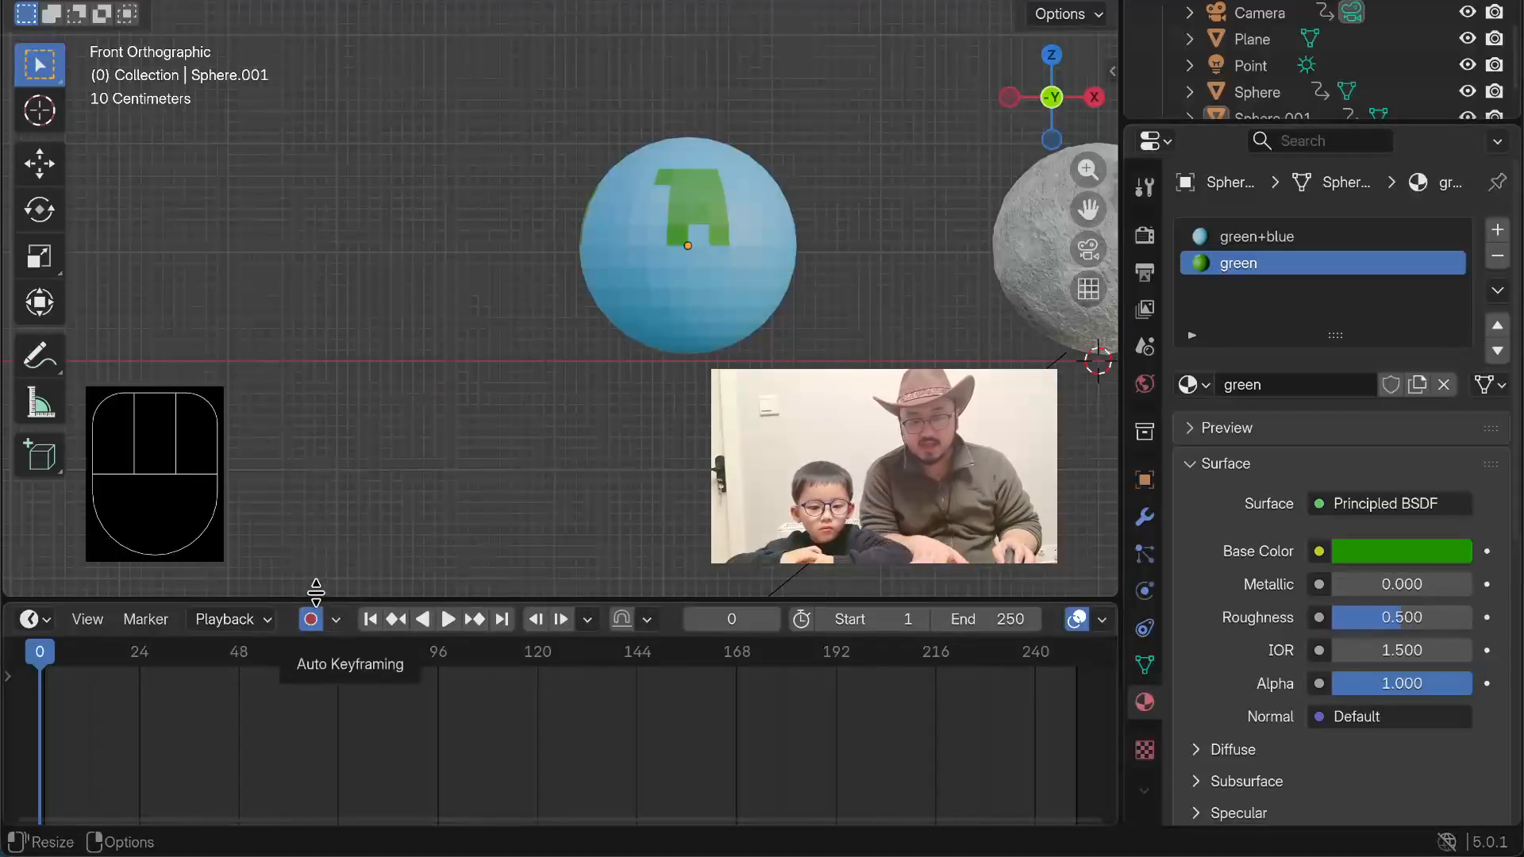
Step: Insert a keyframe for the planet sphere at frame 0 and delete the stray keyframe just after it
key("i")
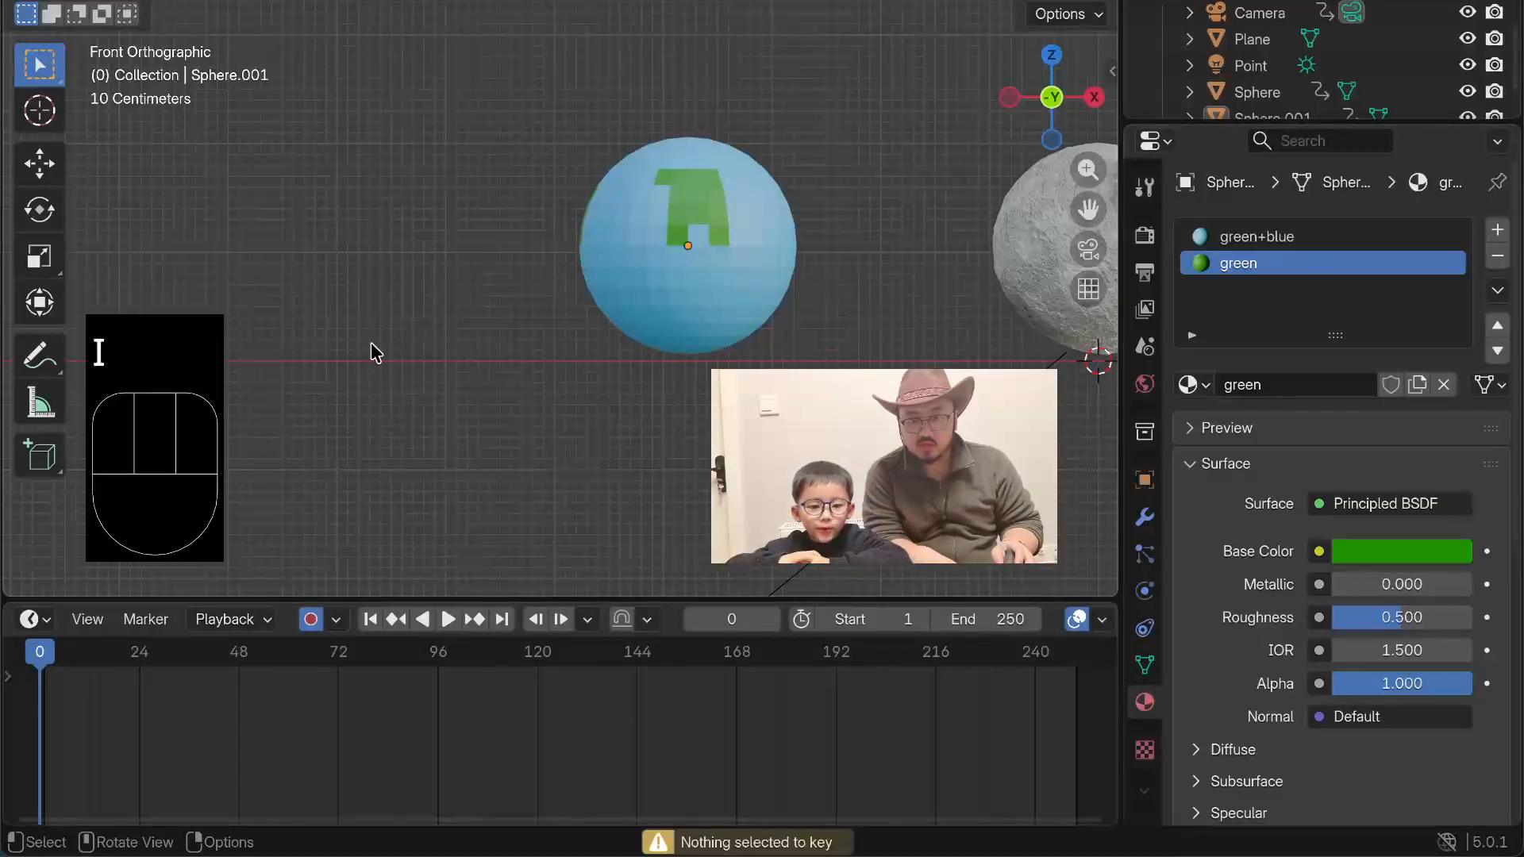
left_click(618, 254)
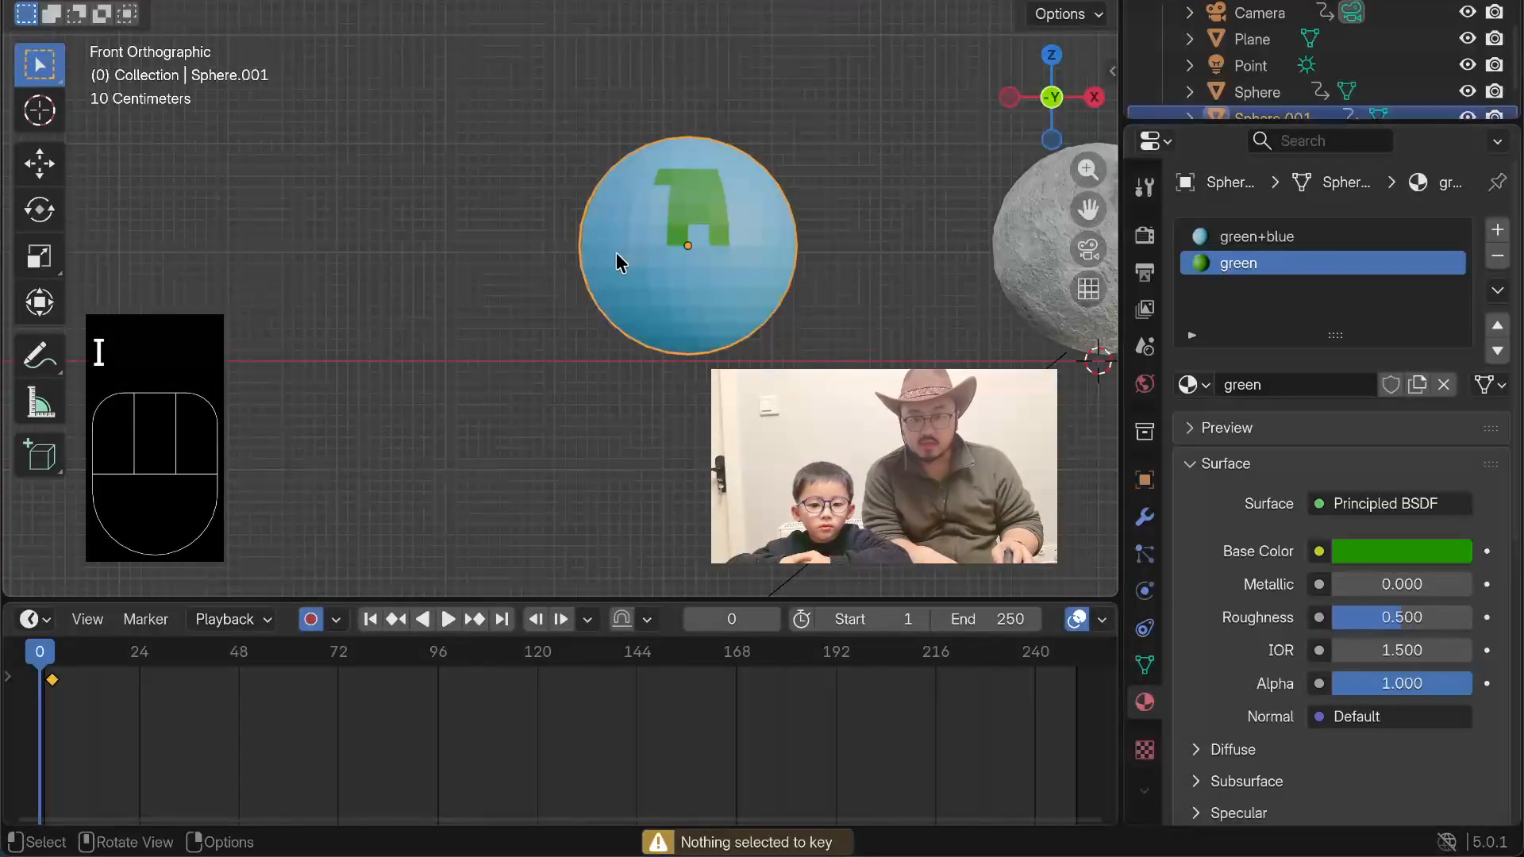
key("i")
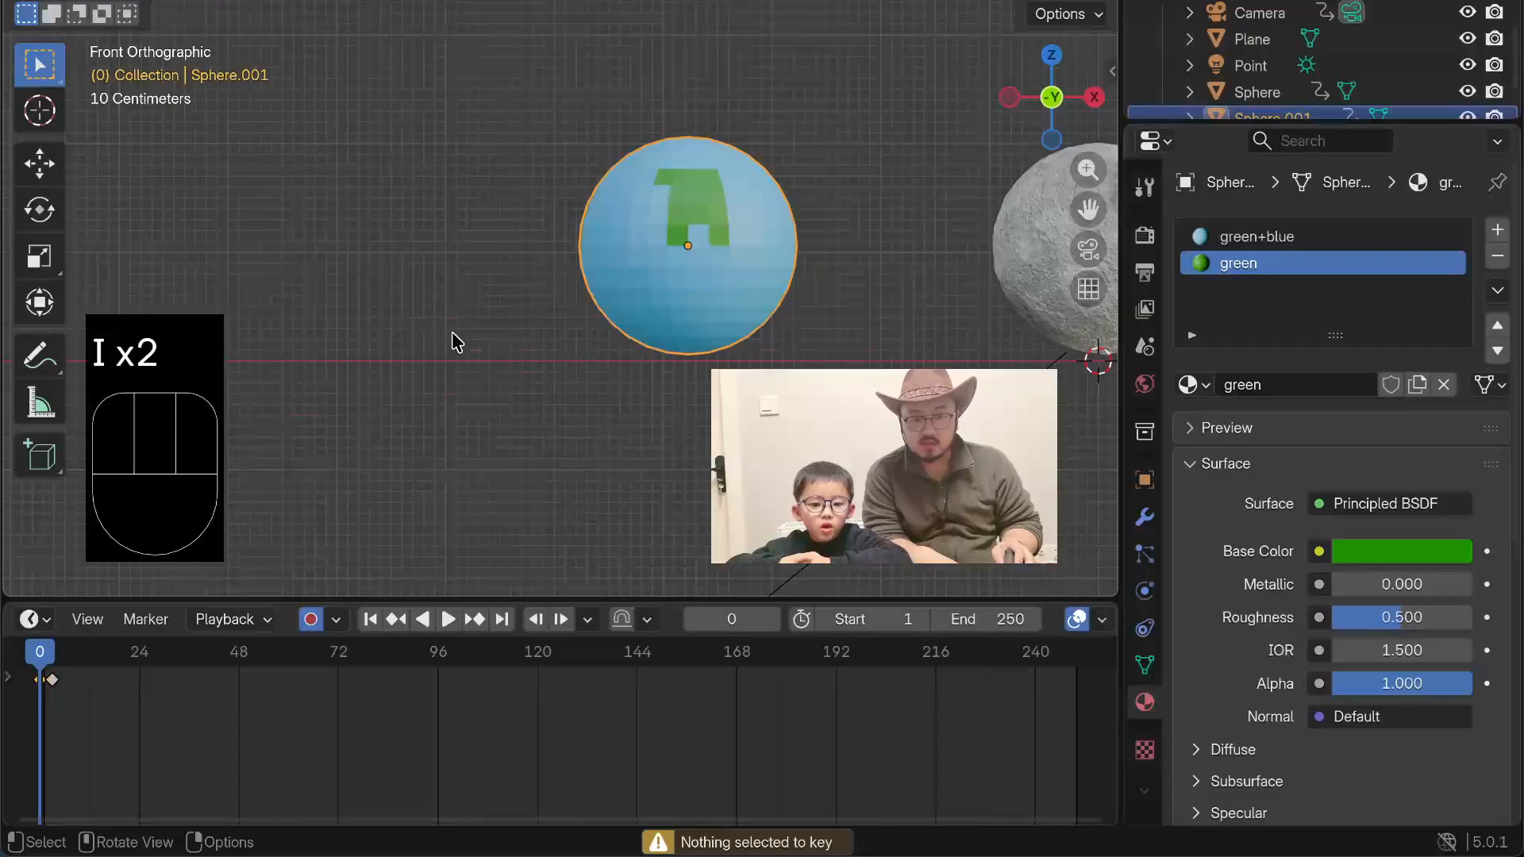
key("x")
left_click(65, 683)
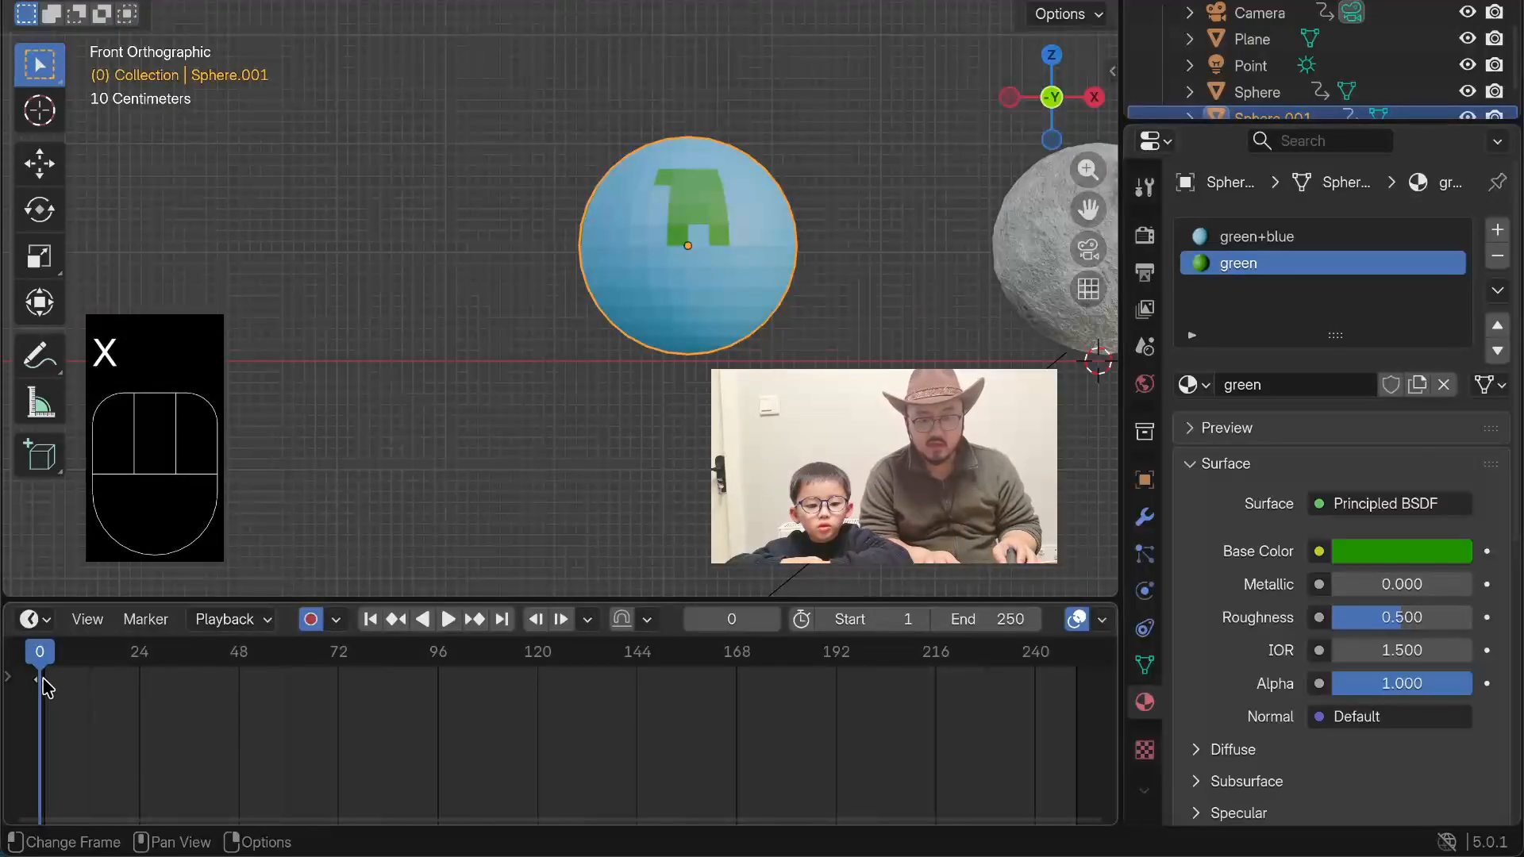
Step: At frame 120, set the planet's X location to -8.9328 m and insert a keyframe
left_click_drag(44, 670, 536, 681)
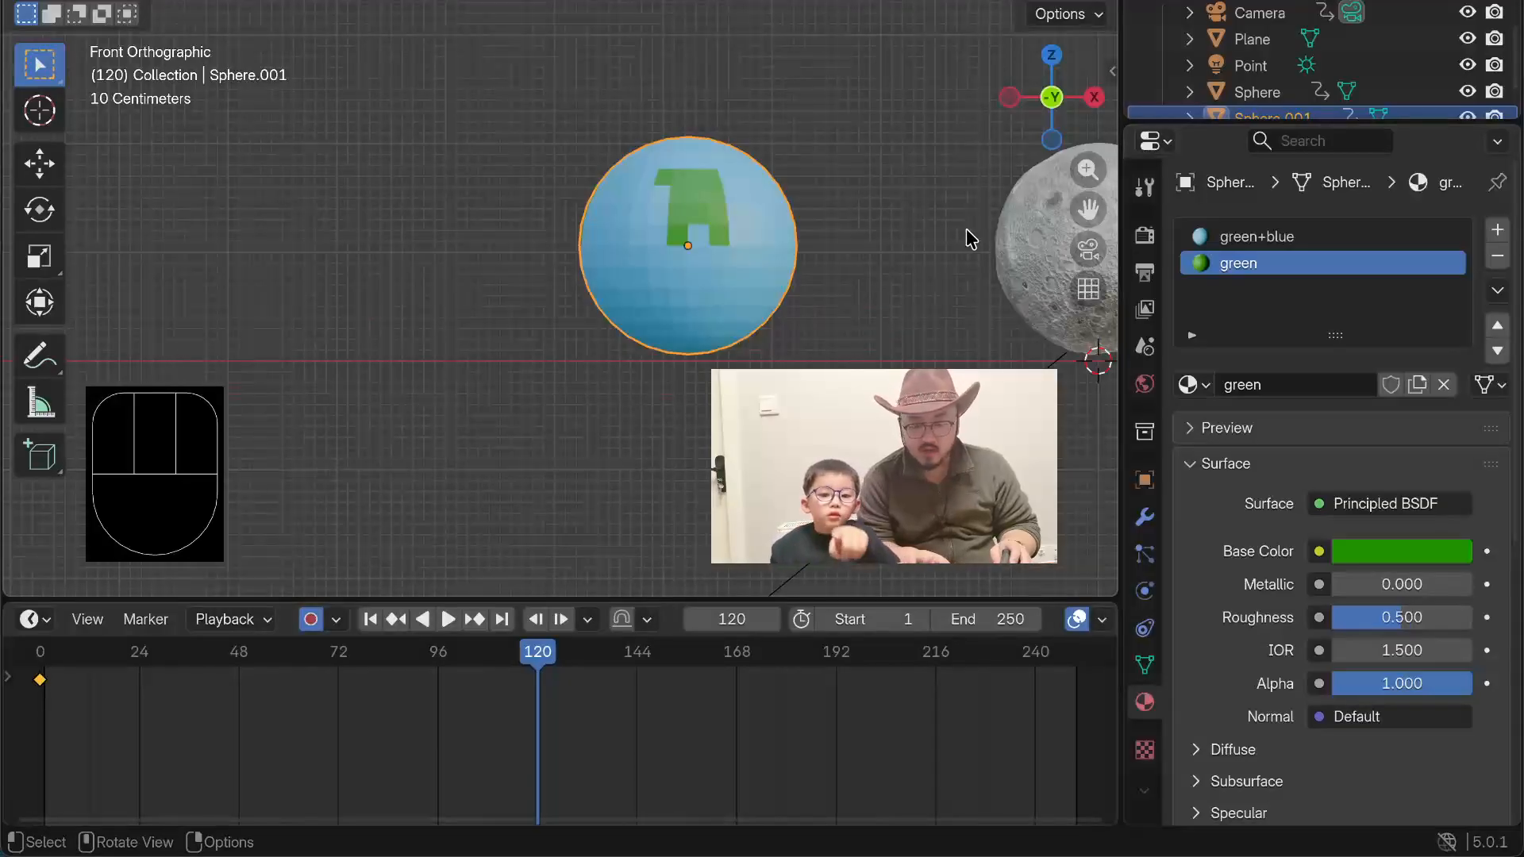
key("n")
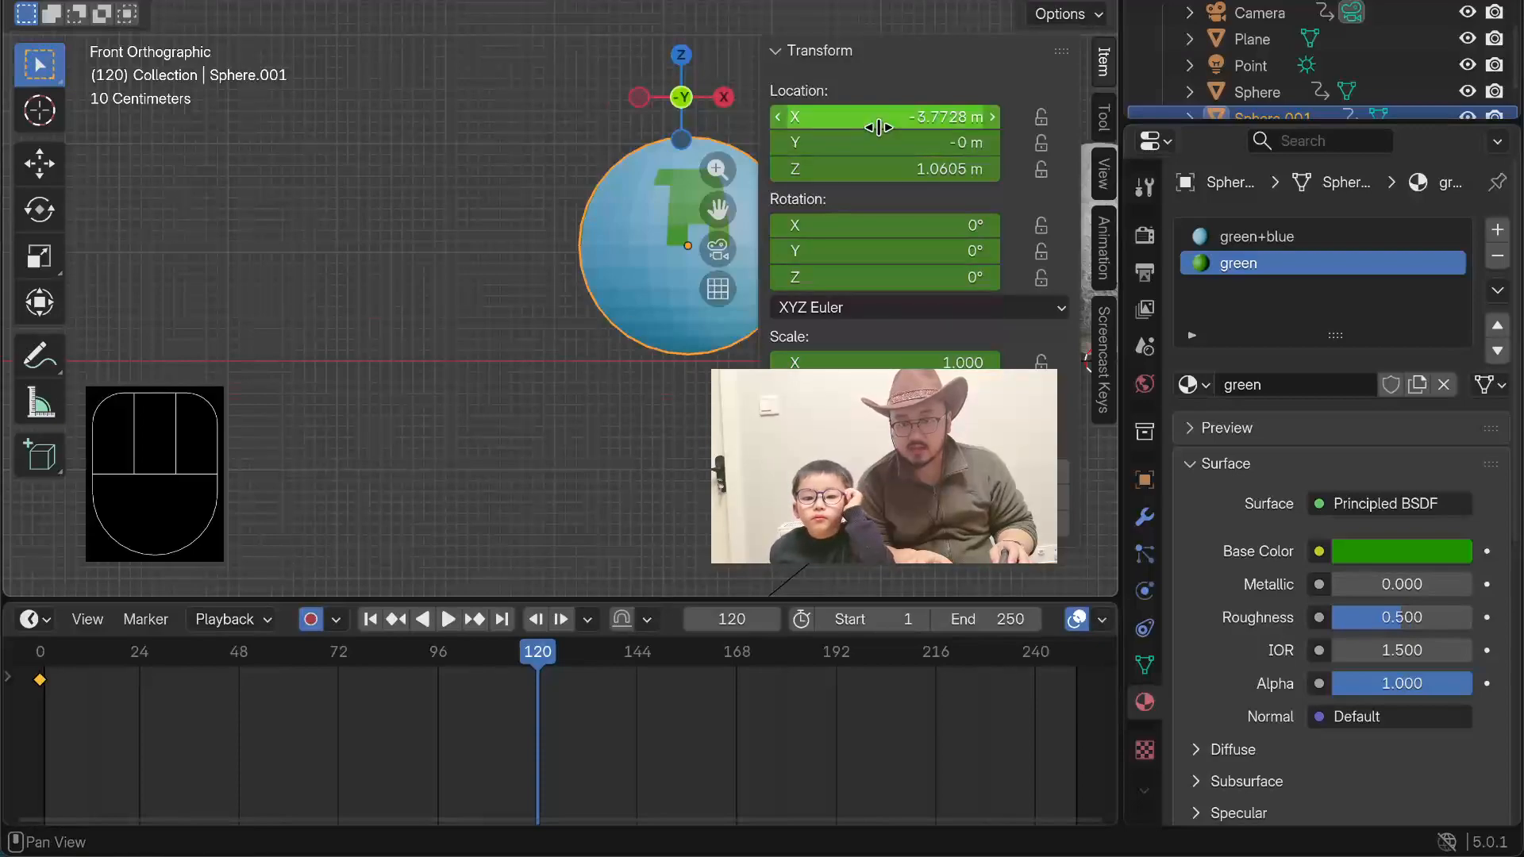
left_click_drag(879, 127, 469, 127)
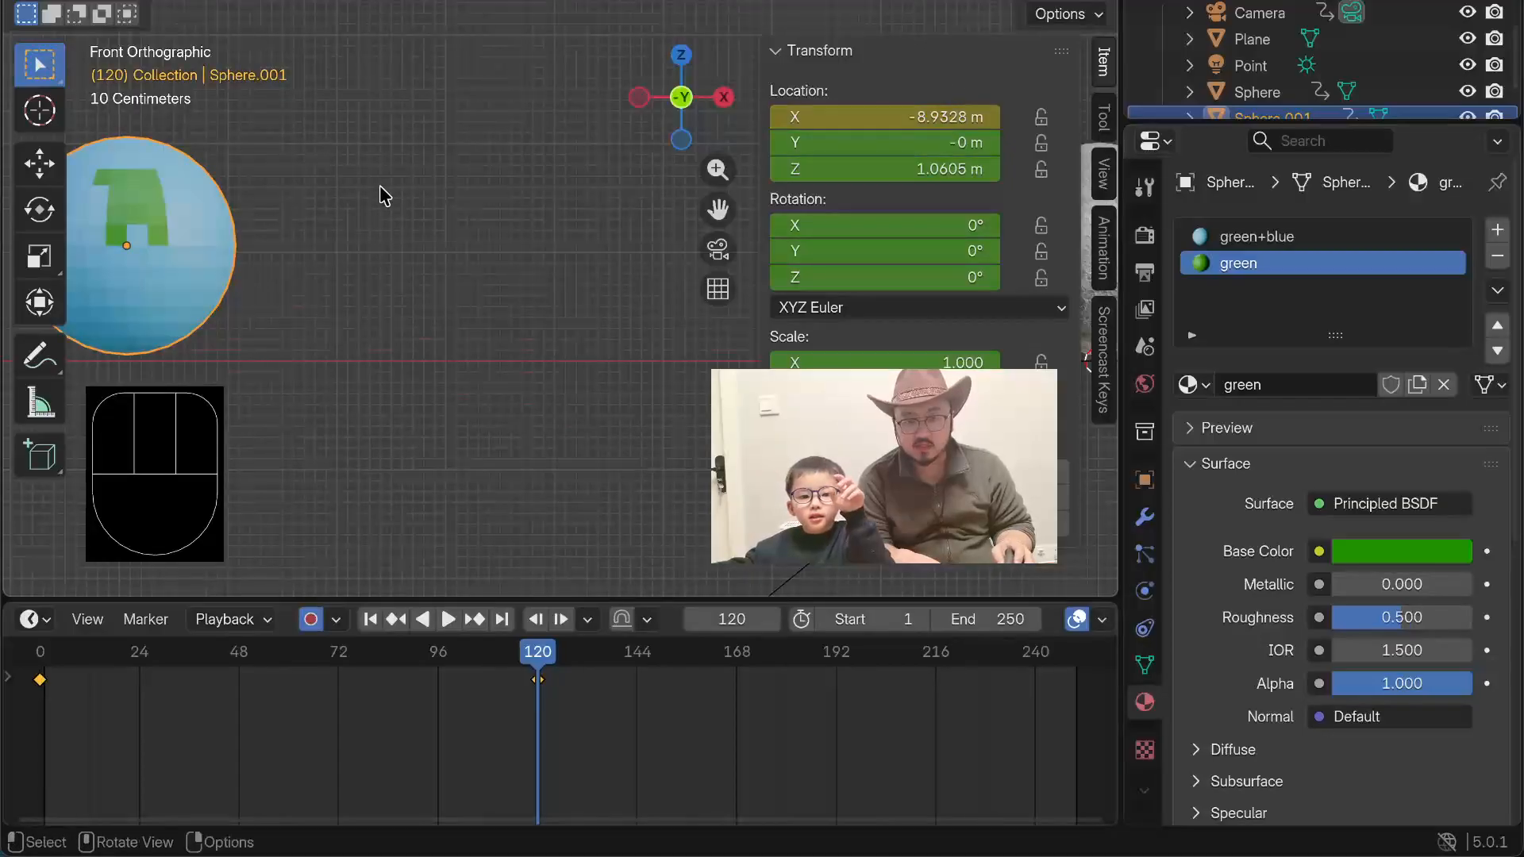
key("i")
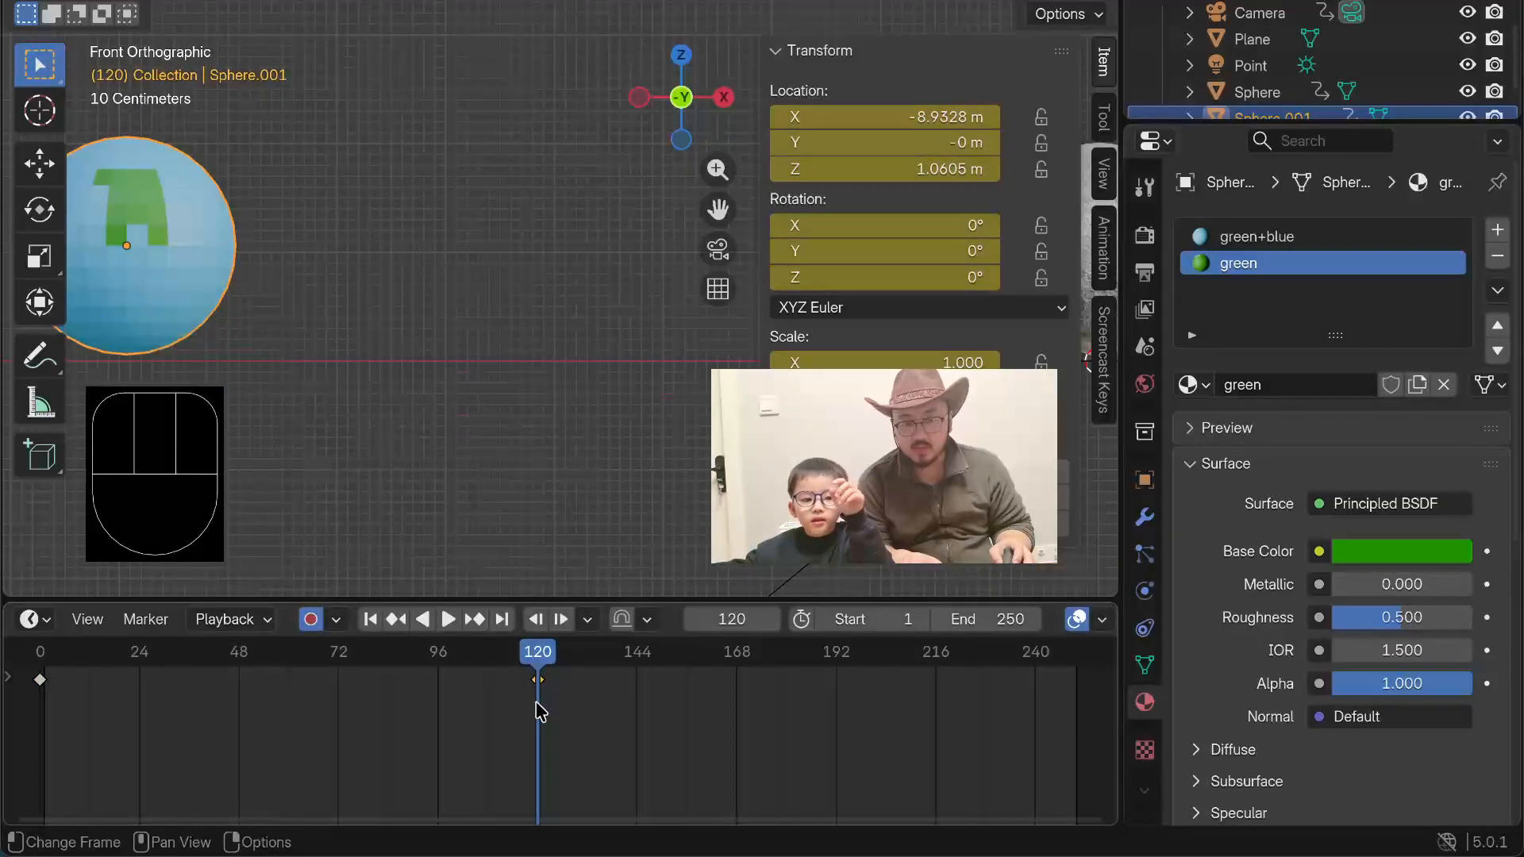
left_click_drag(538, 669, 1080, 699)
left_click_drag(904, 116, 974, 116)
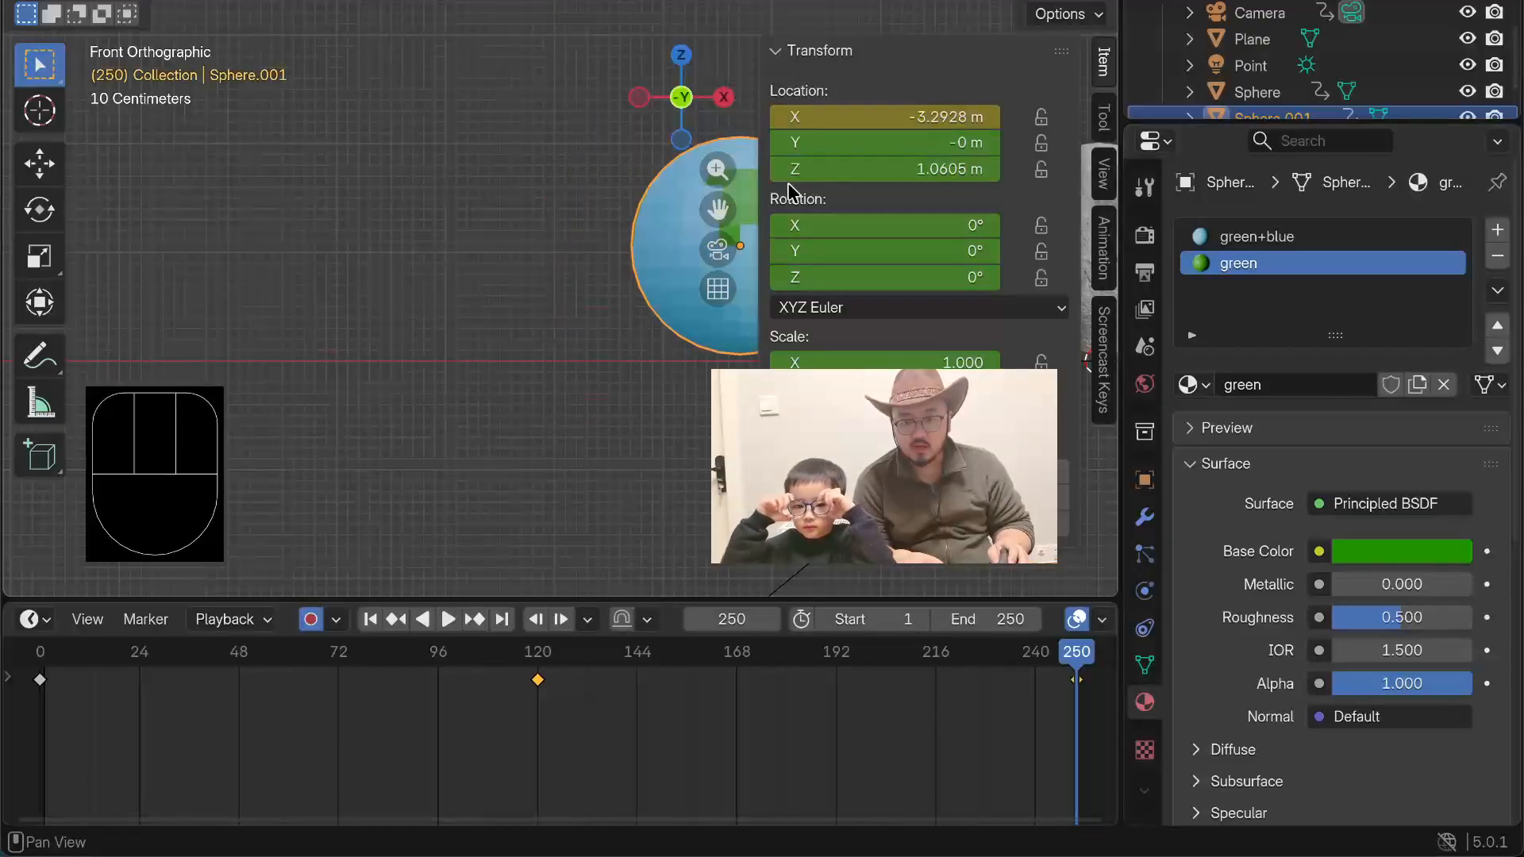
key("ctrl+z")
key("ctrl+z")
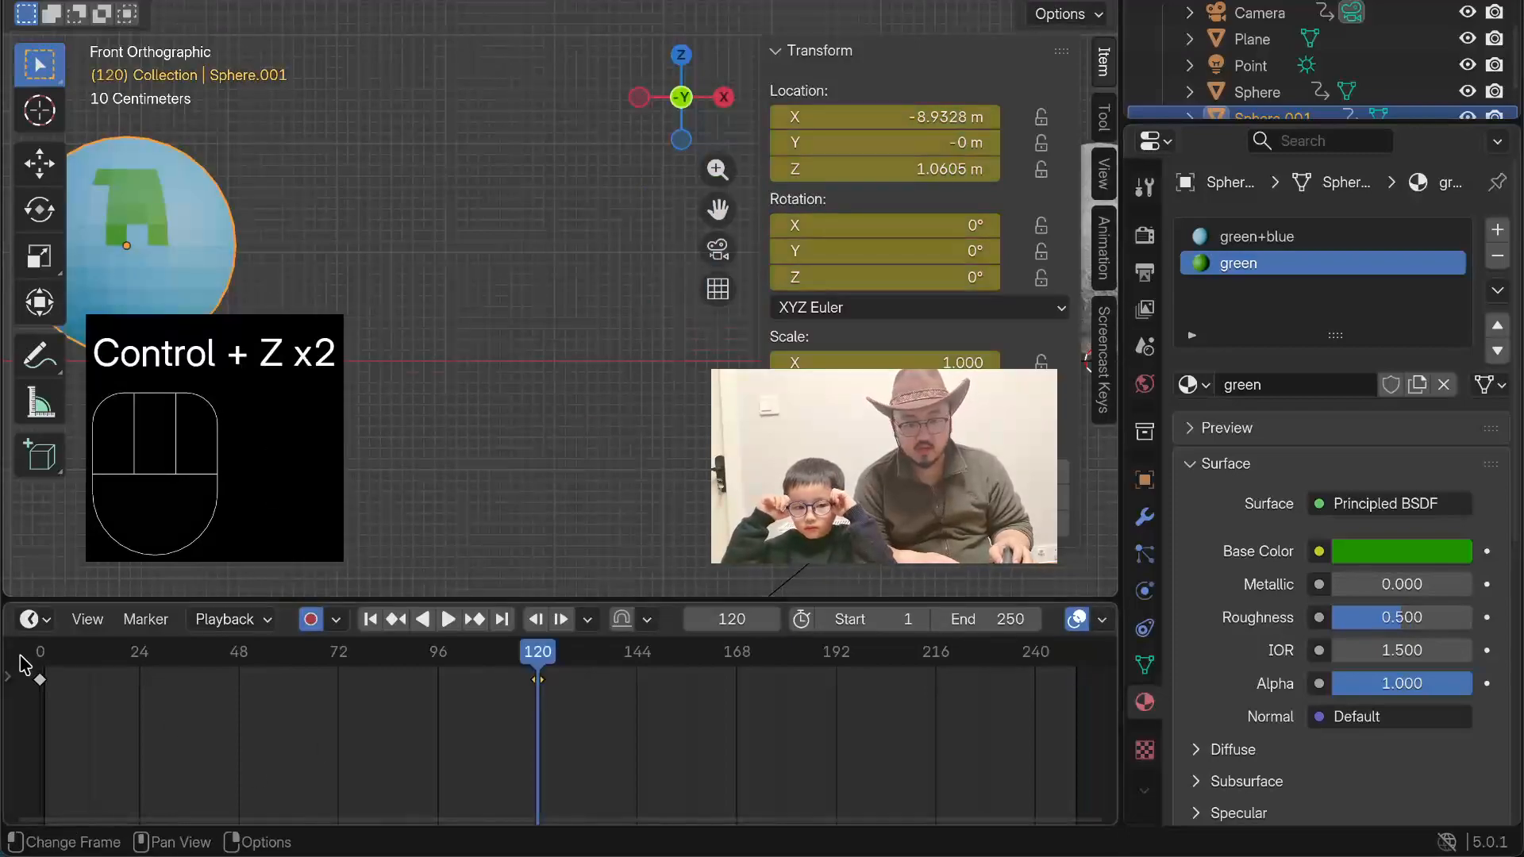
Step: Duplicate the planet's frame 0 keyframe and place the copy at frame 250
key("shift+d")
left_click(43, 689)
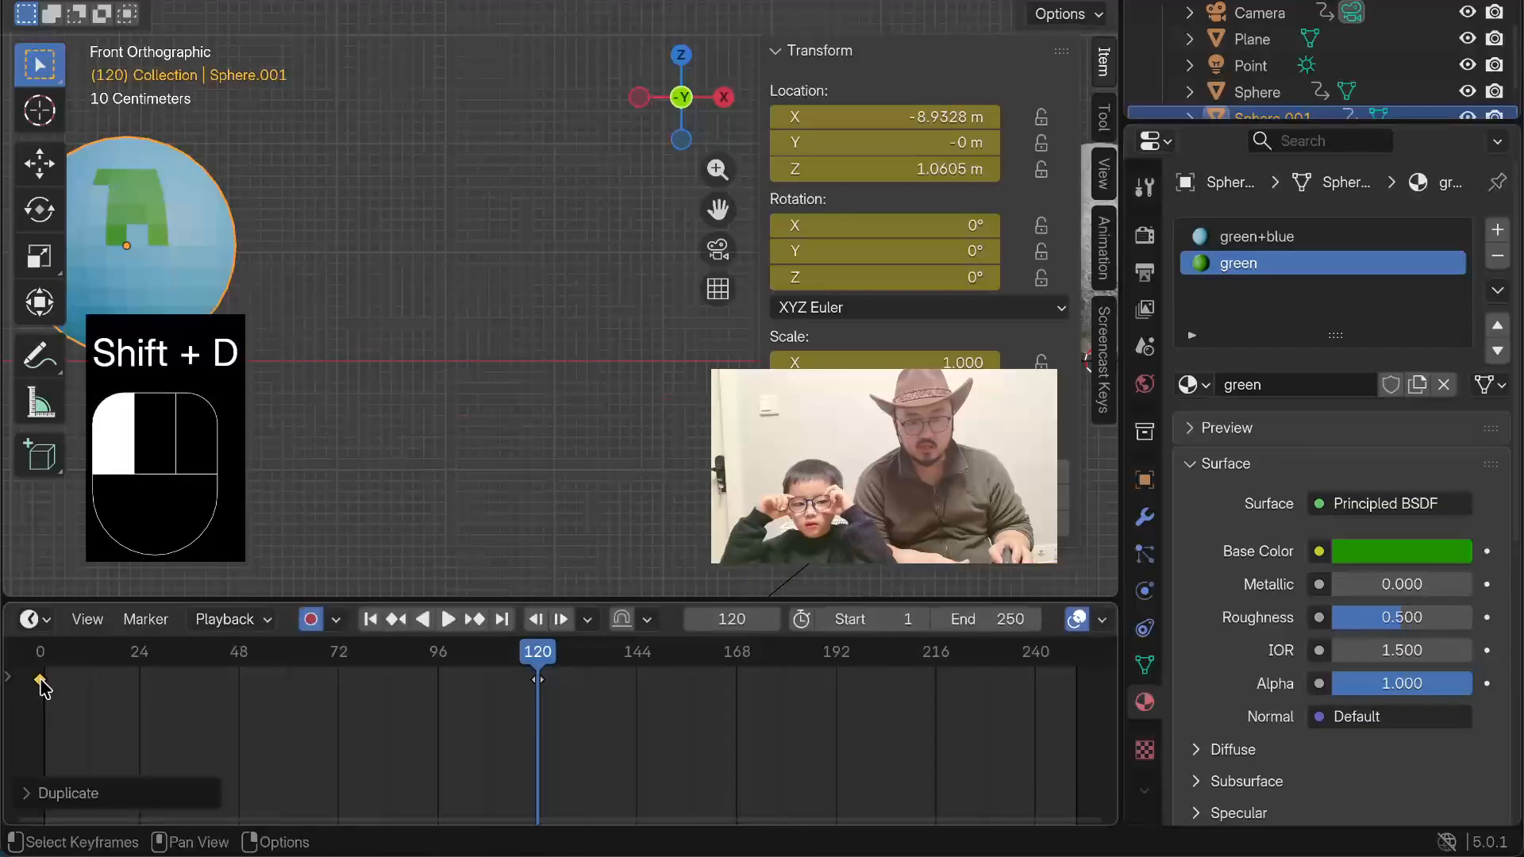
left_click_drag(44, 688, 109, 694)
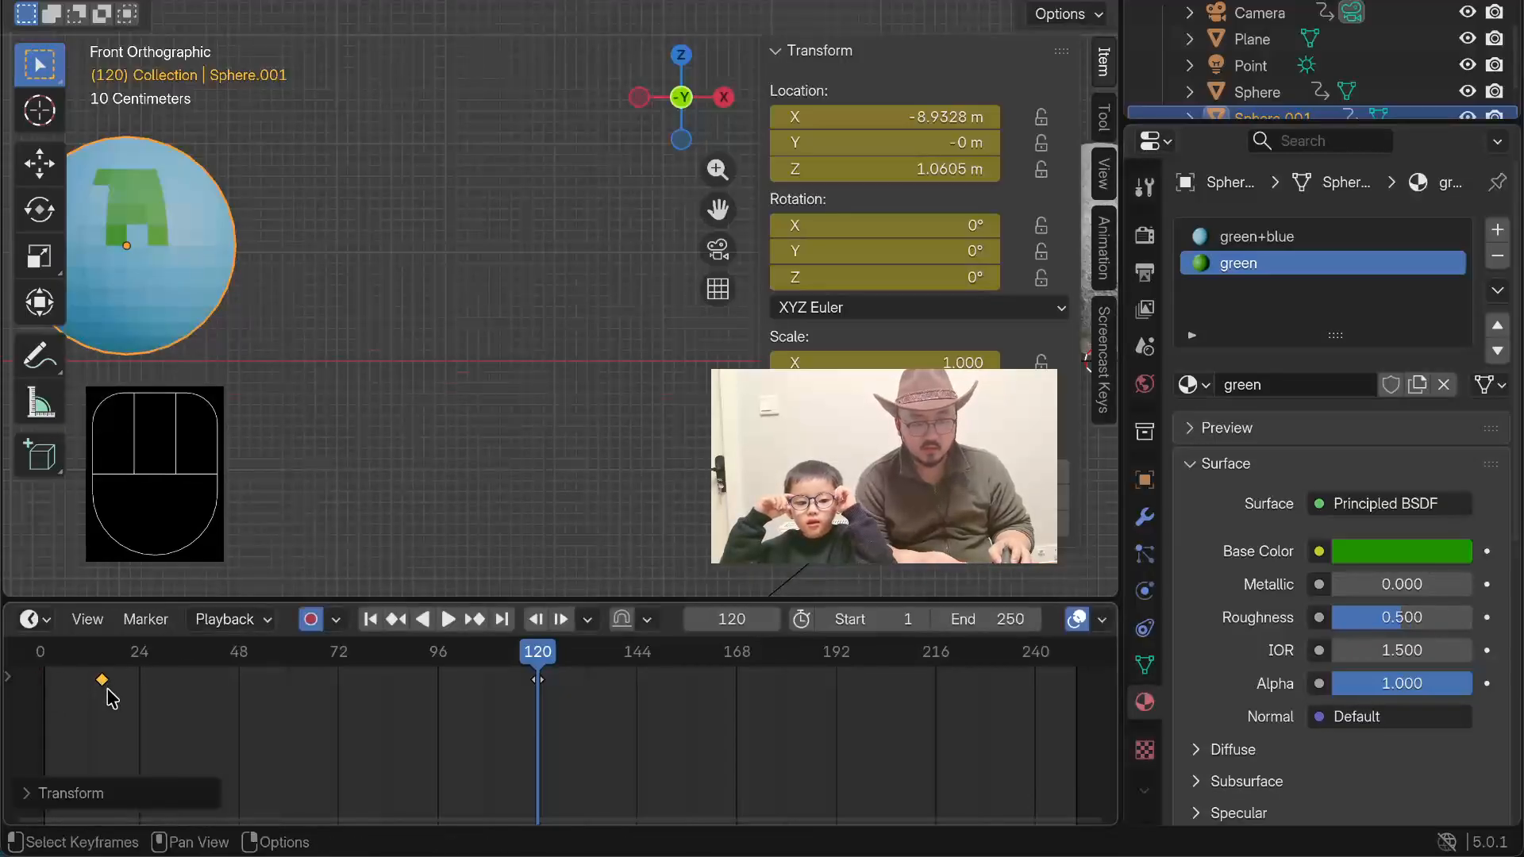
key("super+z")
key("shift+d")
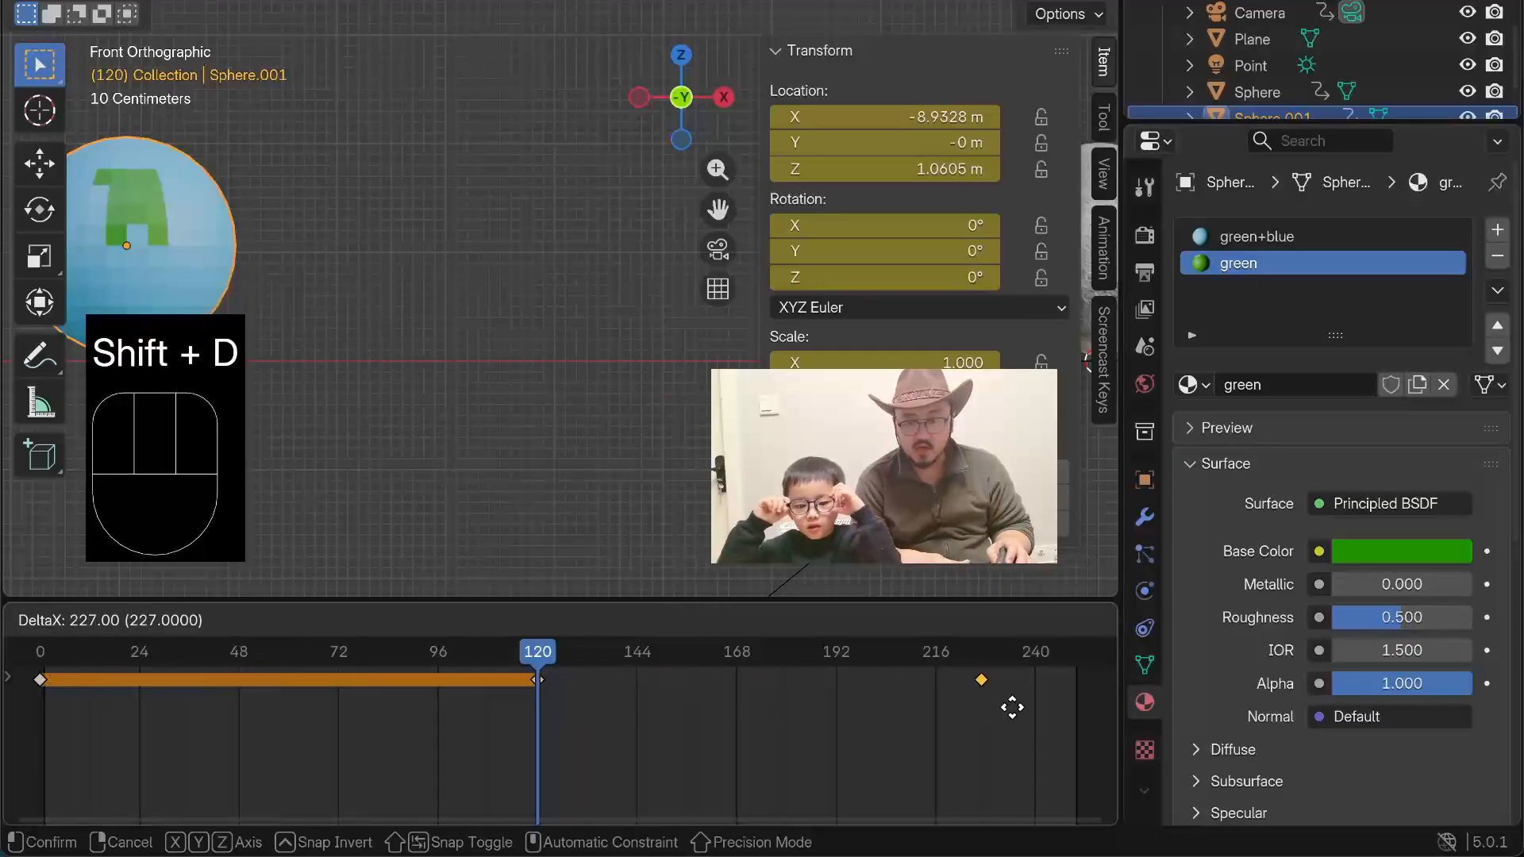
left_click(1099, 703)
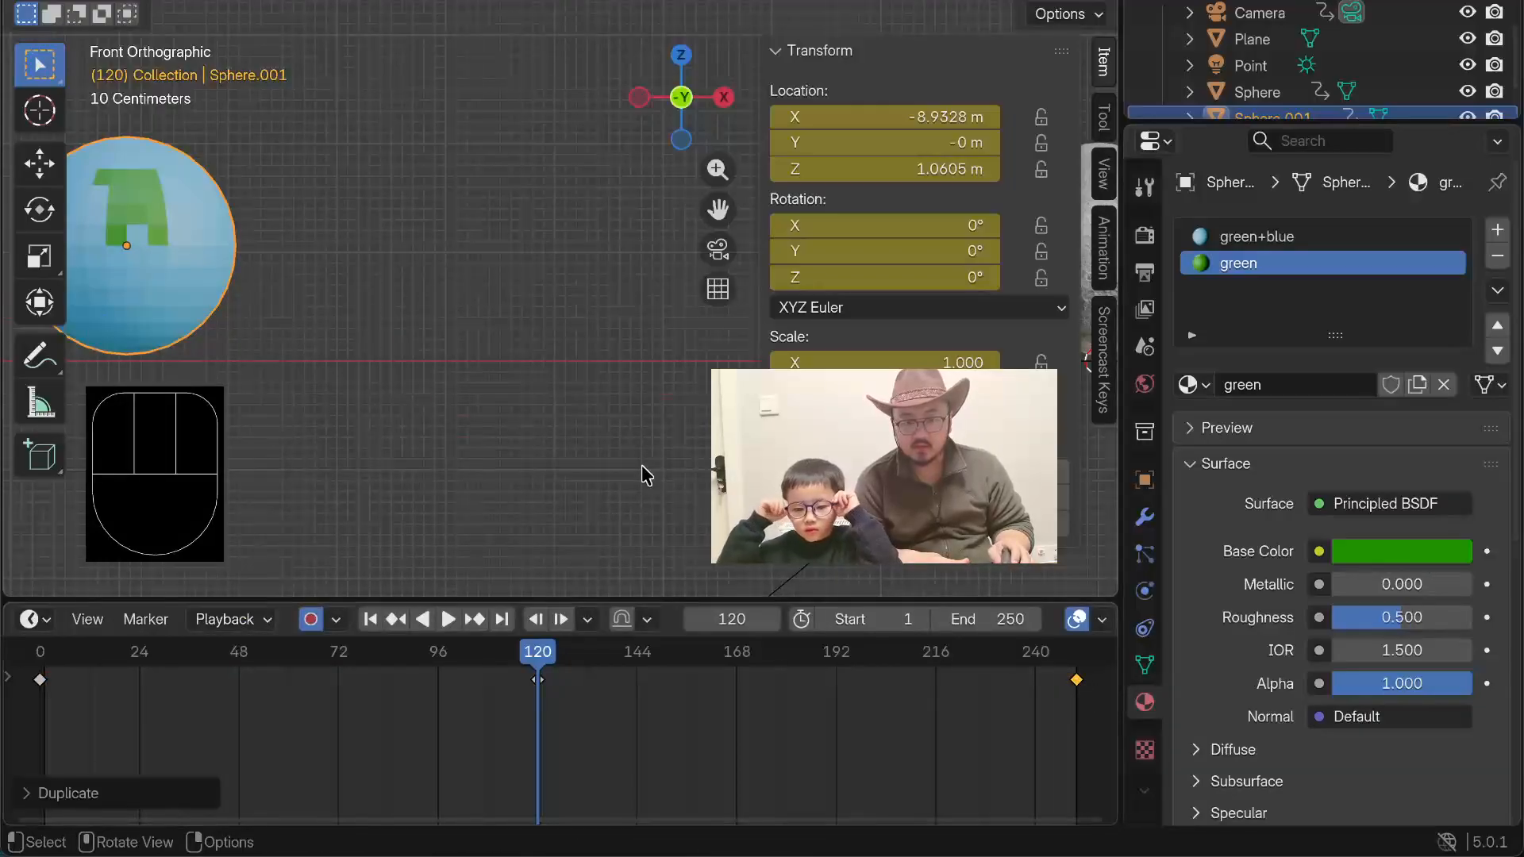
Step: Play the animation and examine the planet's movement from a perspective angle, then stop playback
left_click(450, 620)
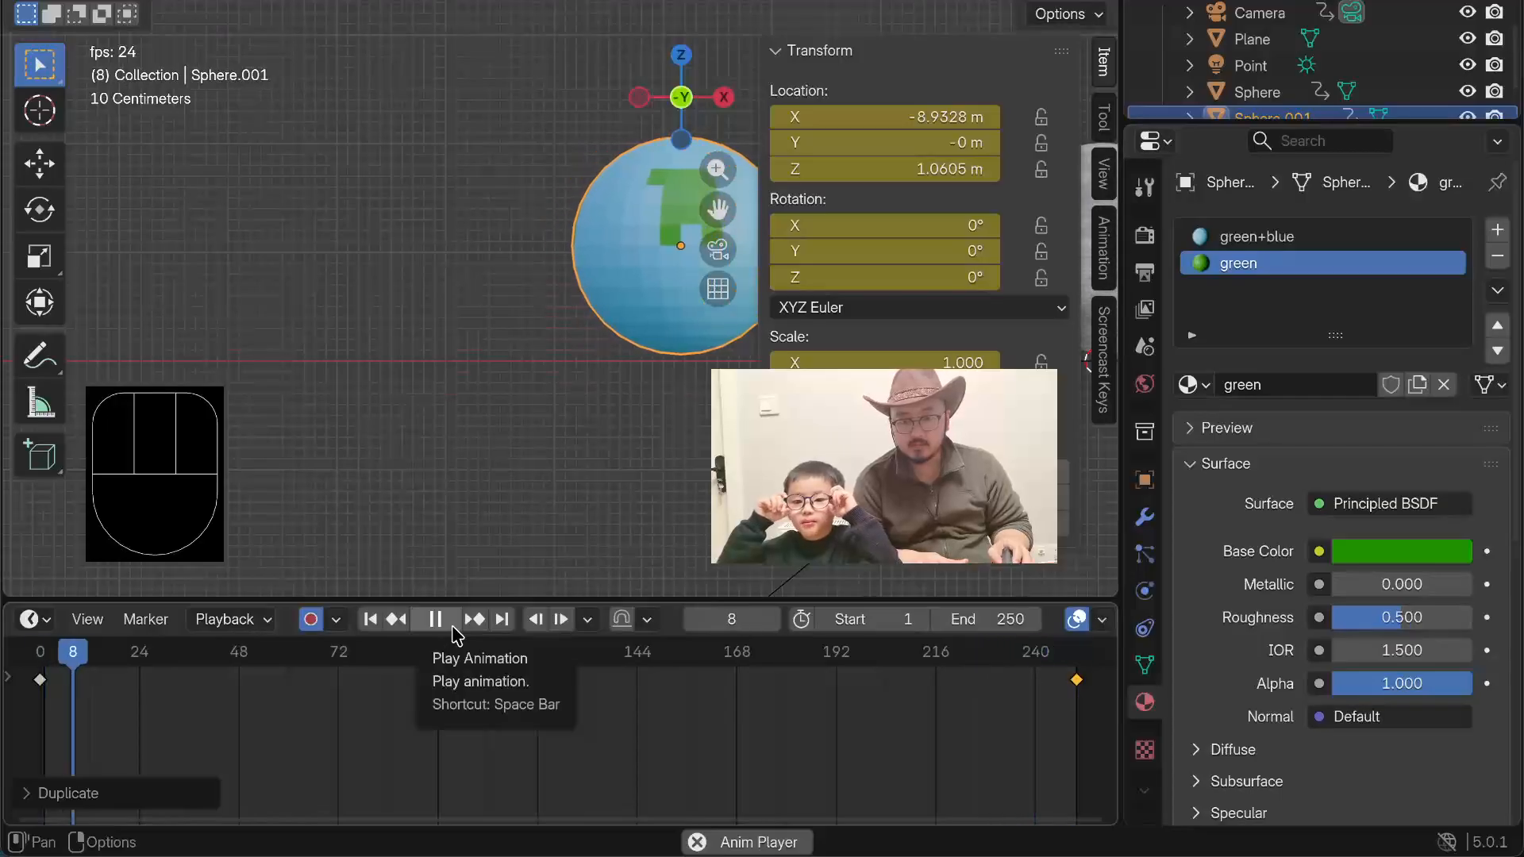
scroll(399, 337, "down", 6)
middle_click_drag(426, 179, 484, 136)
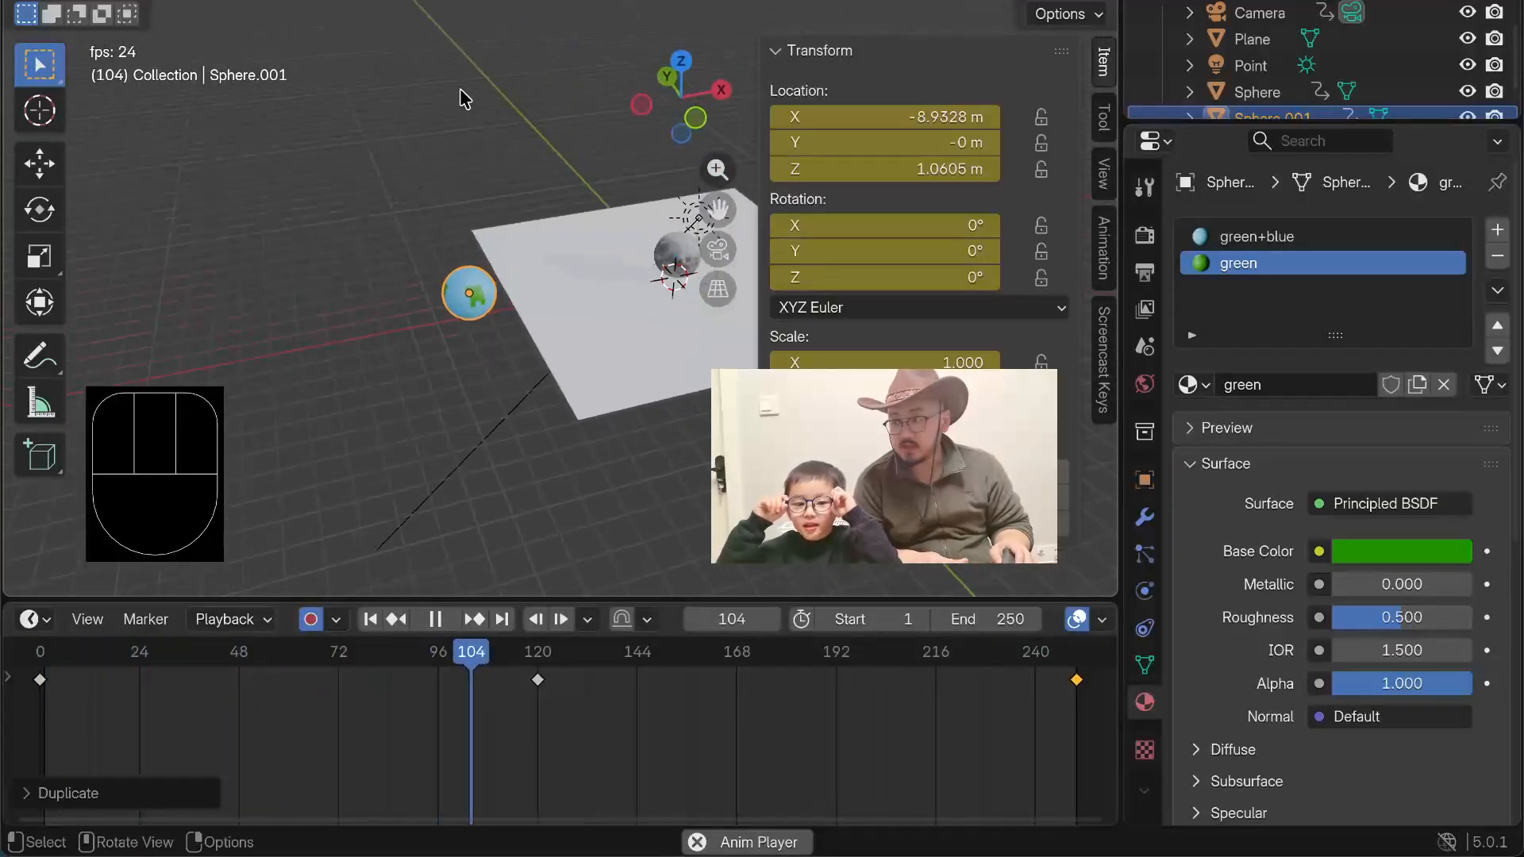
middle_click_drag(362, 78, 253, 148, "shift")
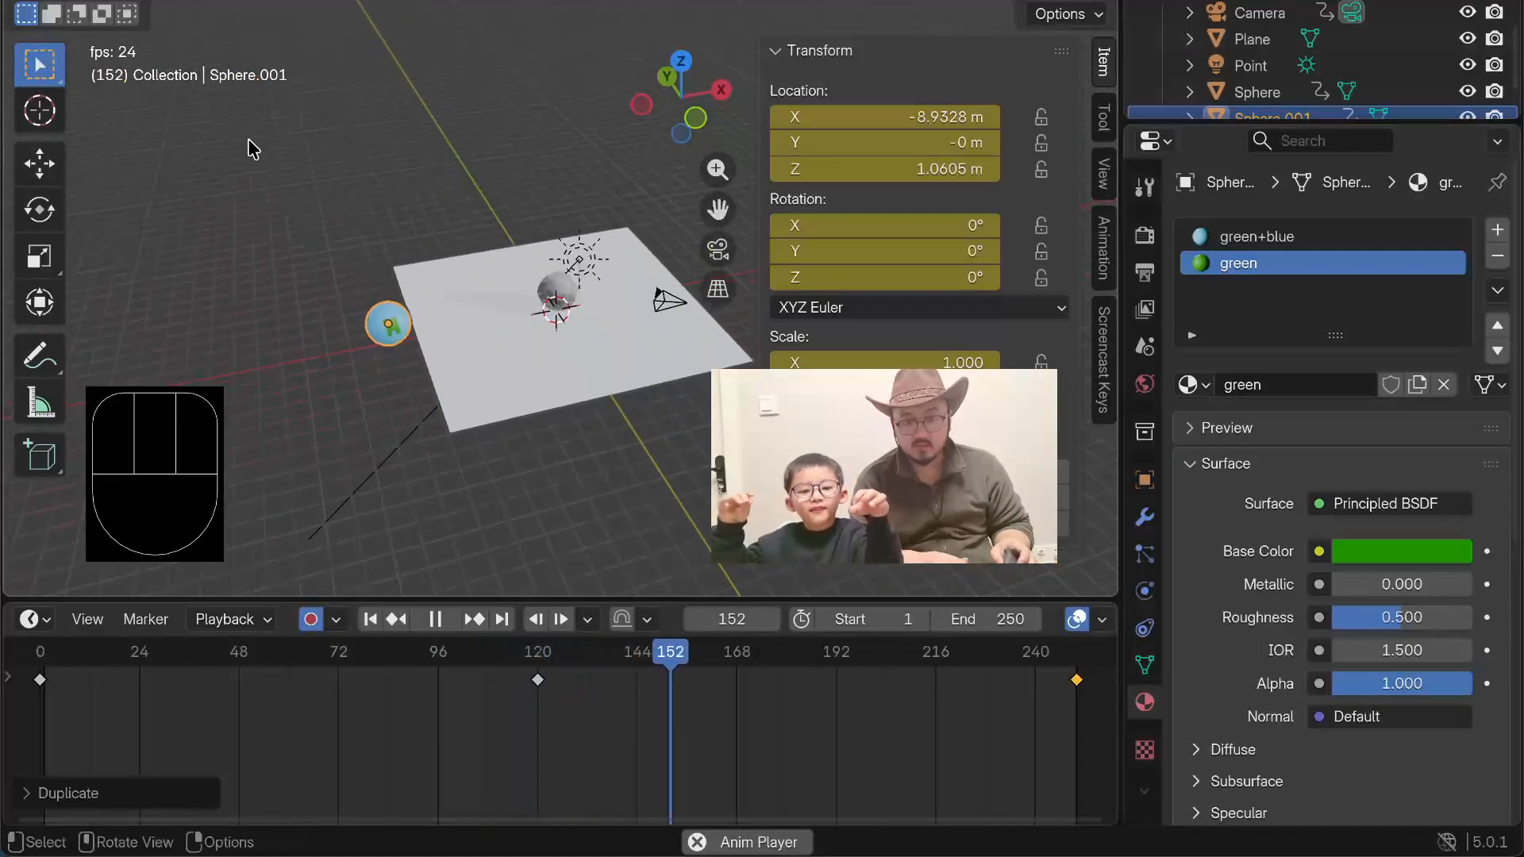
scroll(402, 230, "up", 4)
scroll(374, 308, "up", 1)
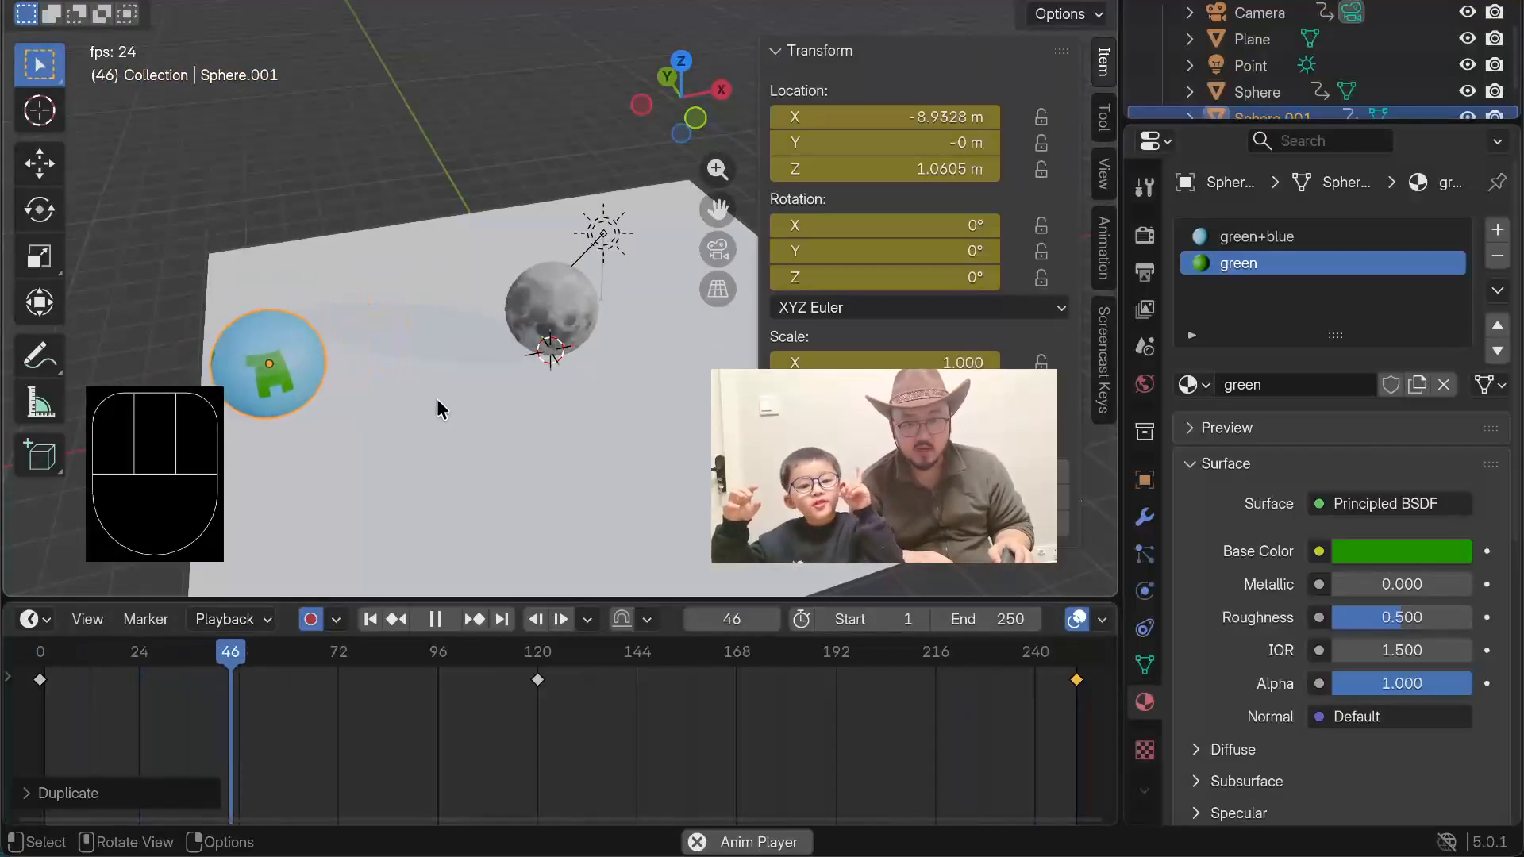
scroll(412, 373, "down", 2)
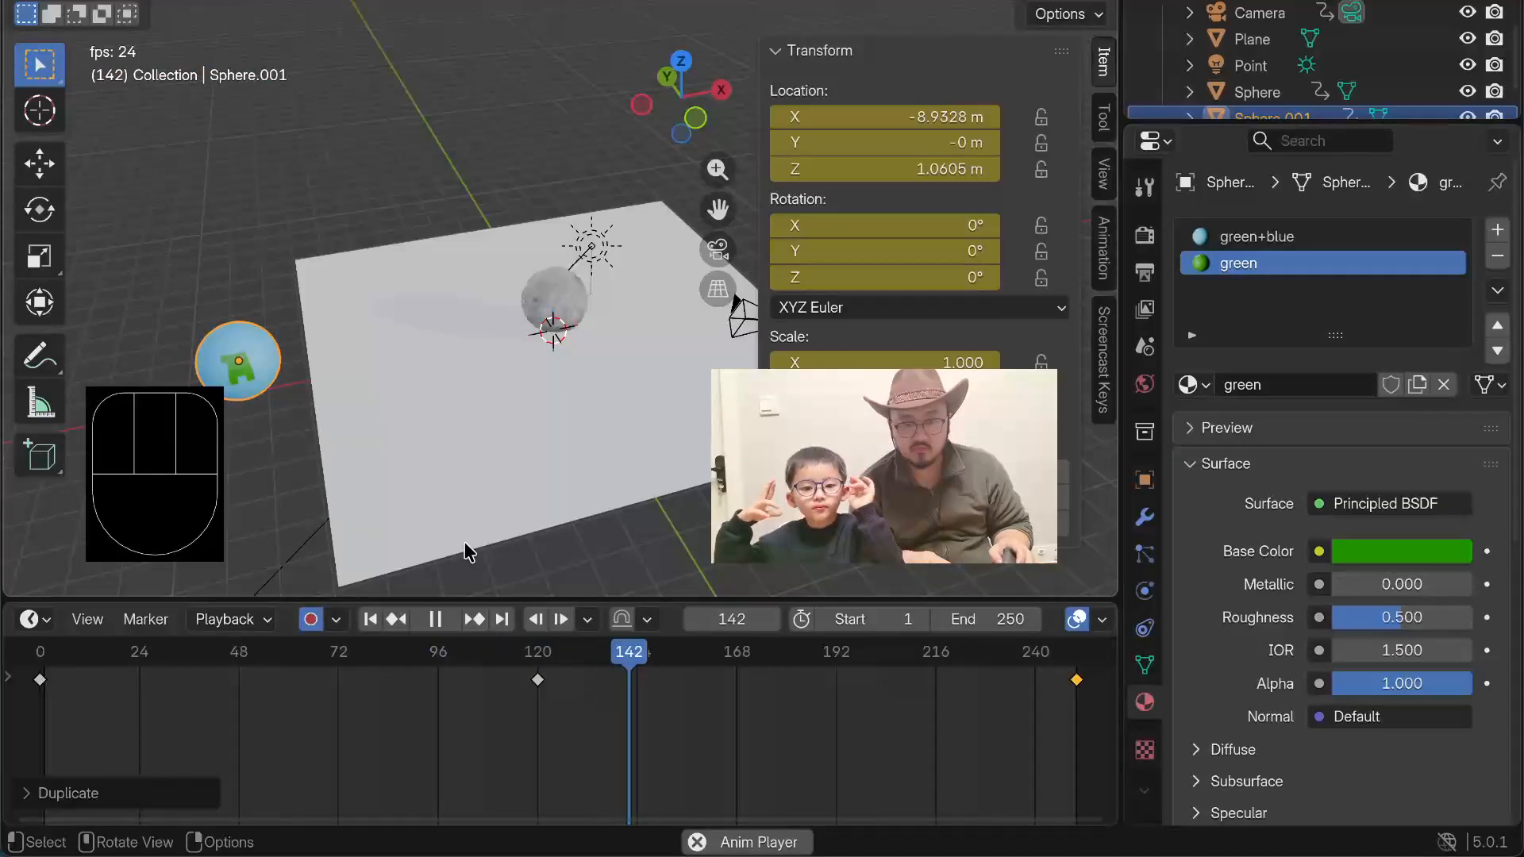
key("space")
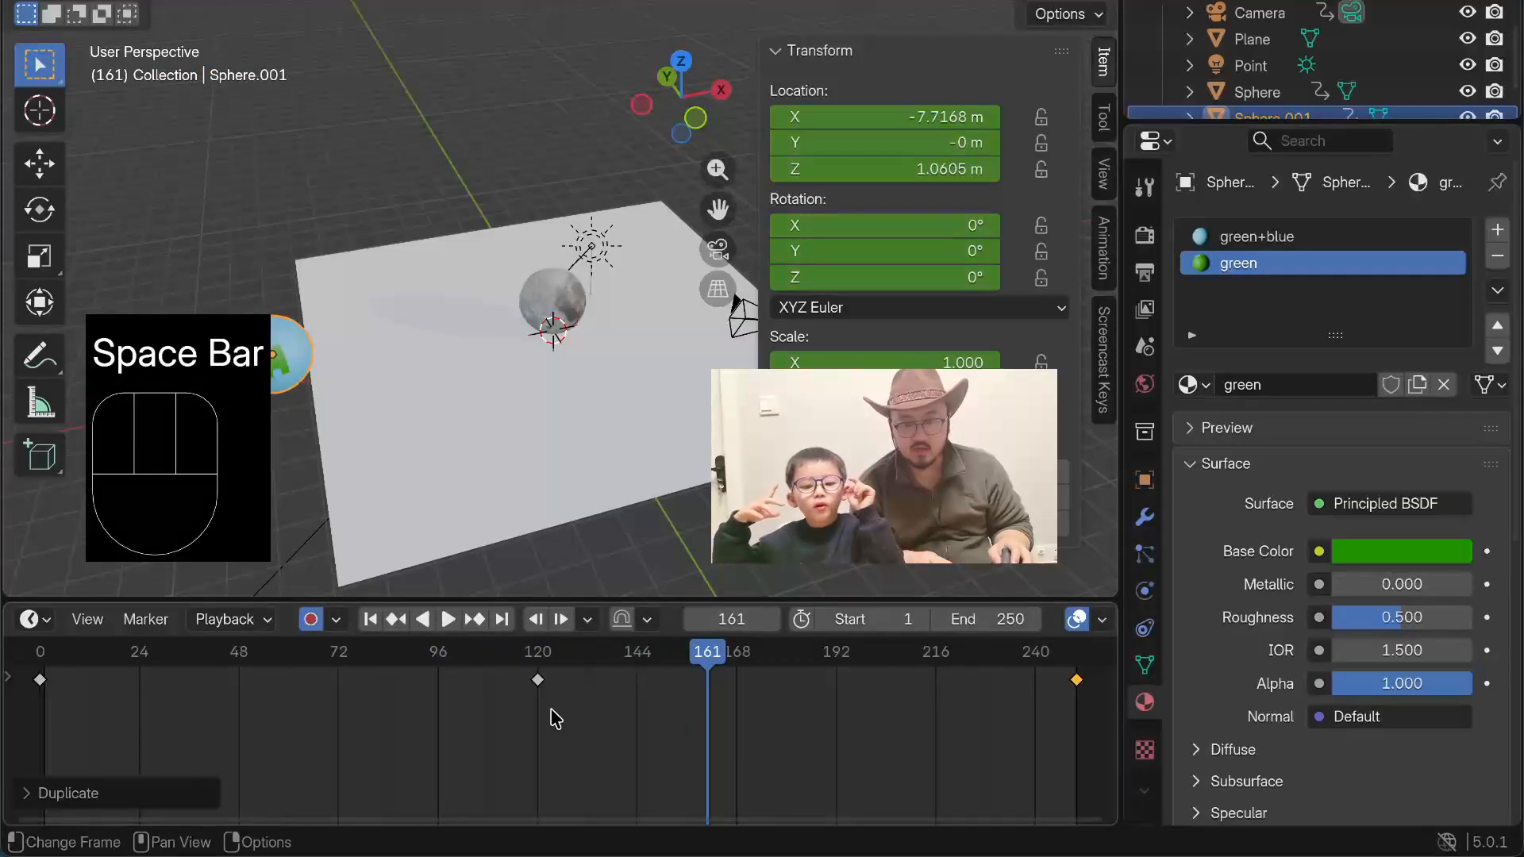
Step: Set the planet's X location to -100 m at frame 161
left_click(538, 681)
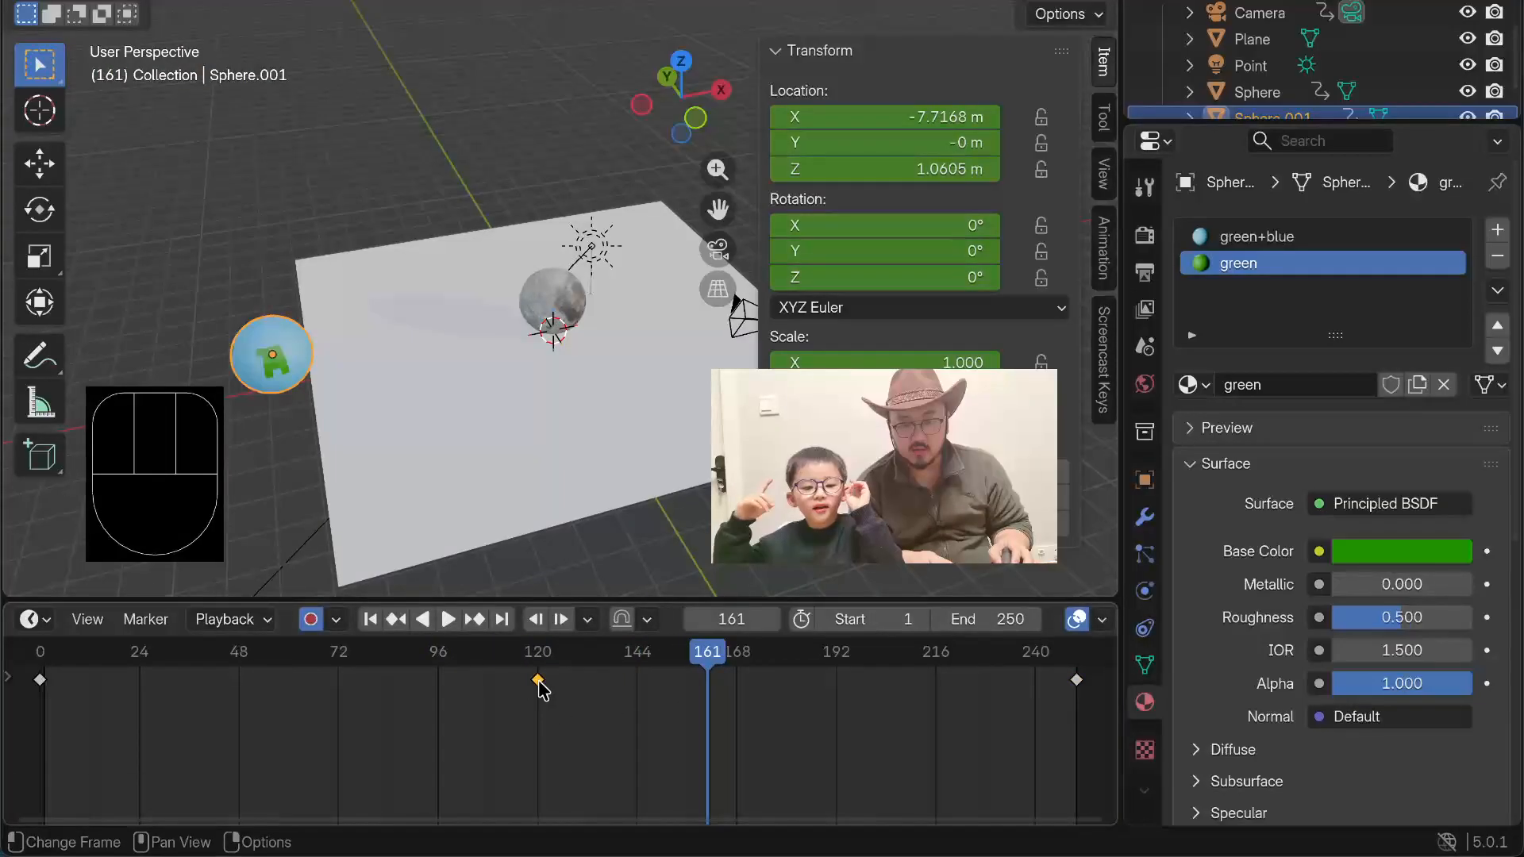
left_click(875, 112)
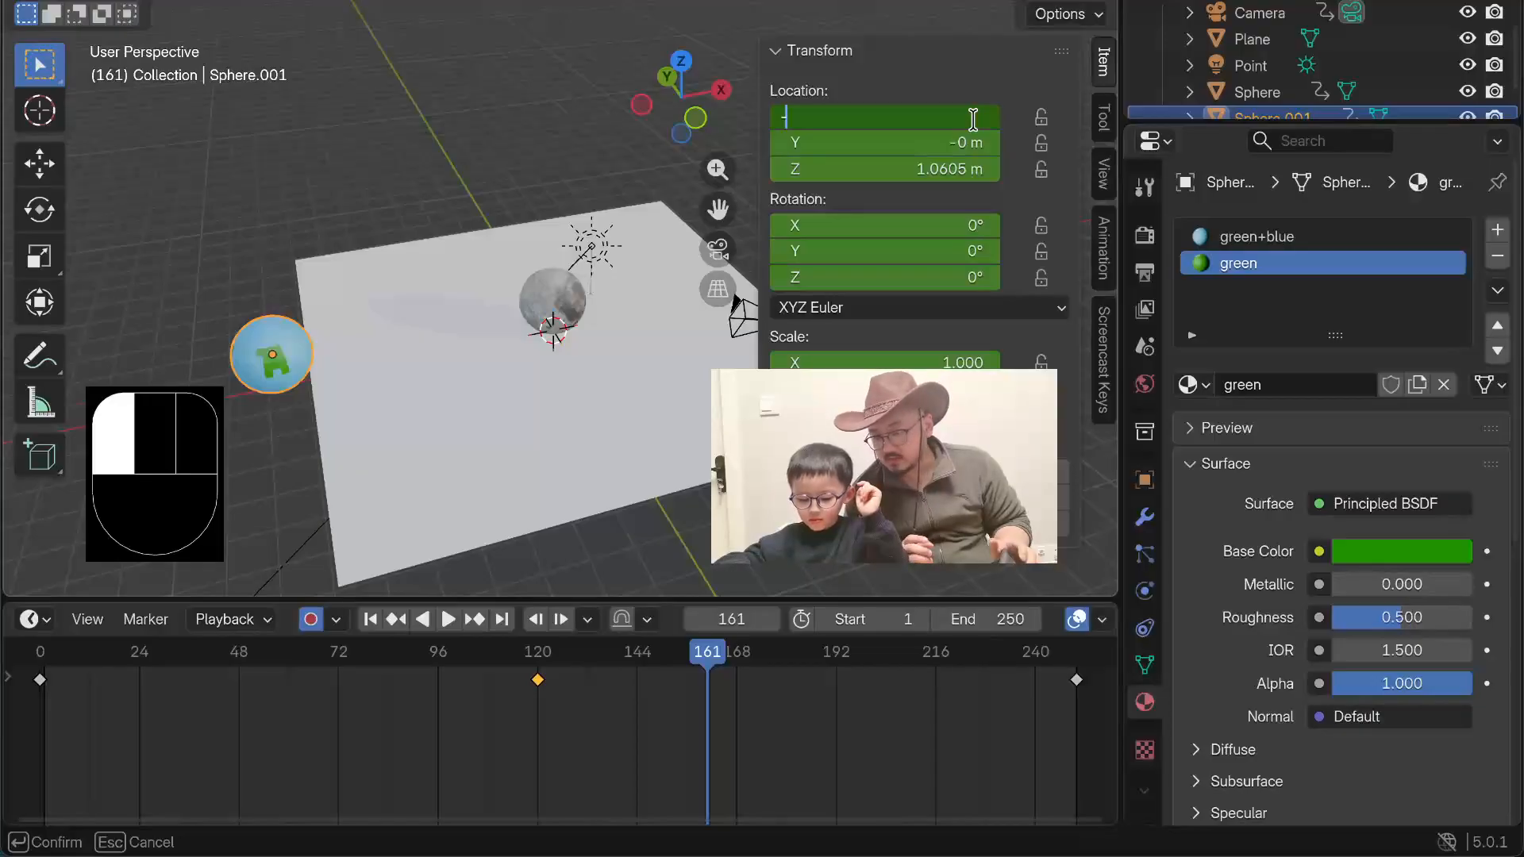
type("00")
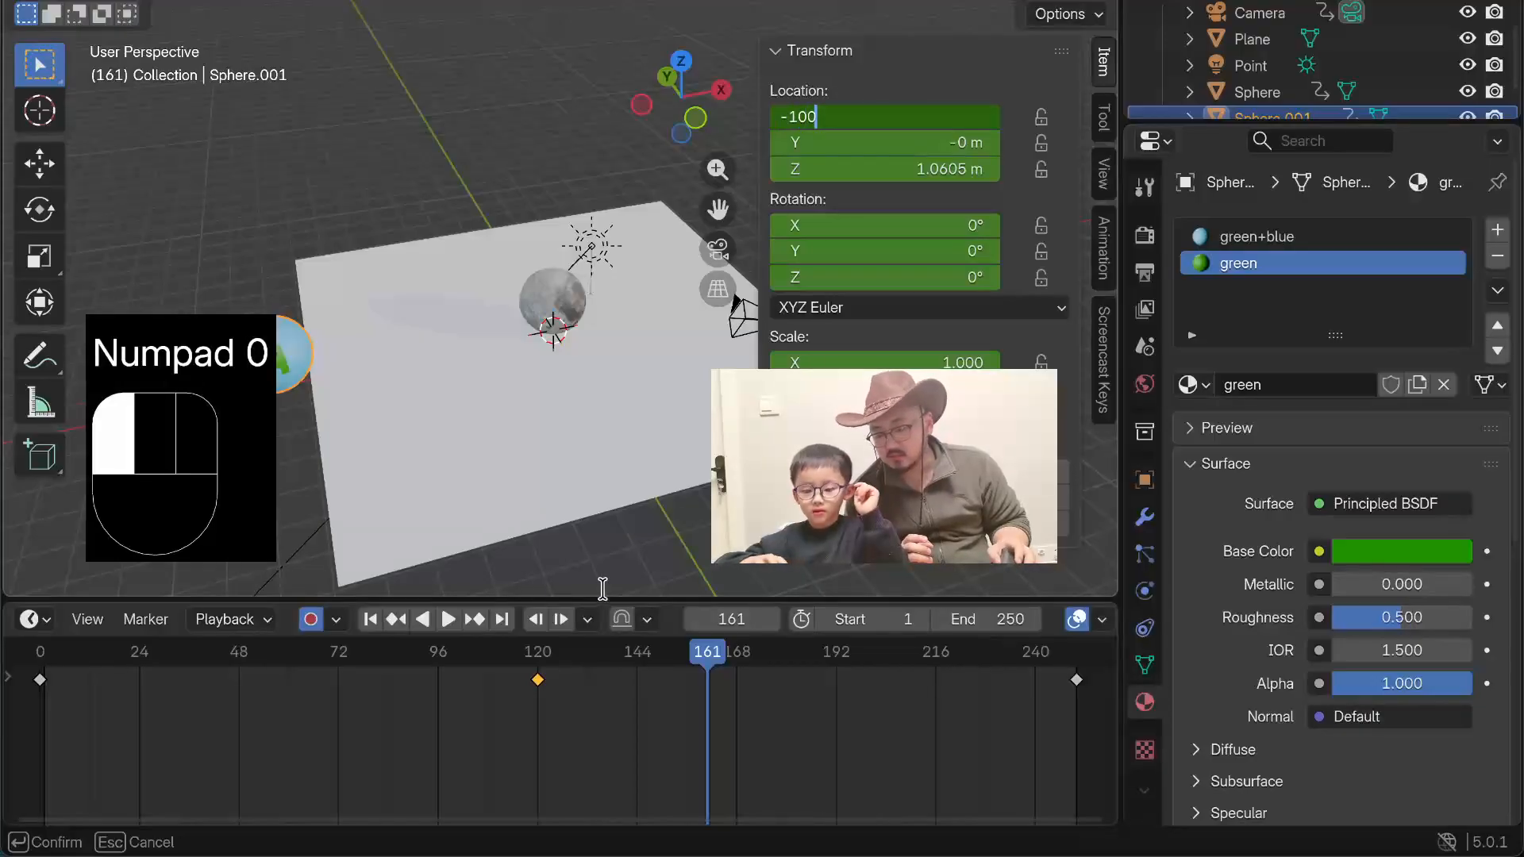
left_click(573, 579)
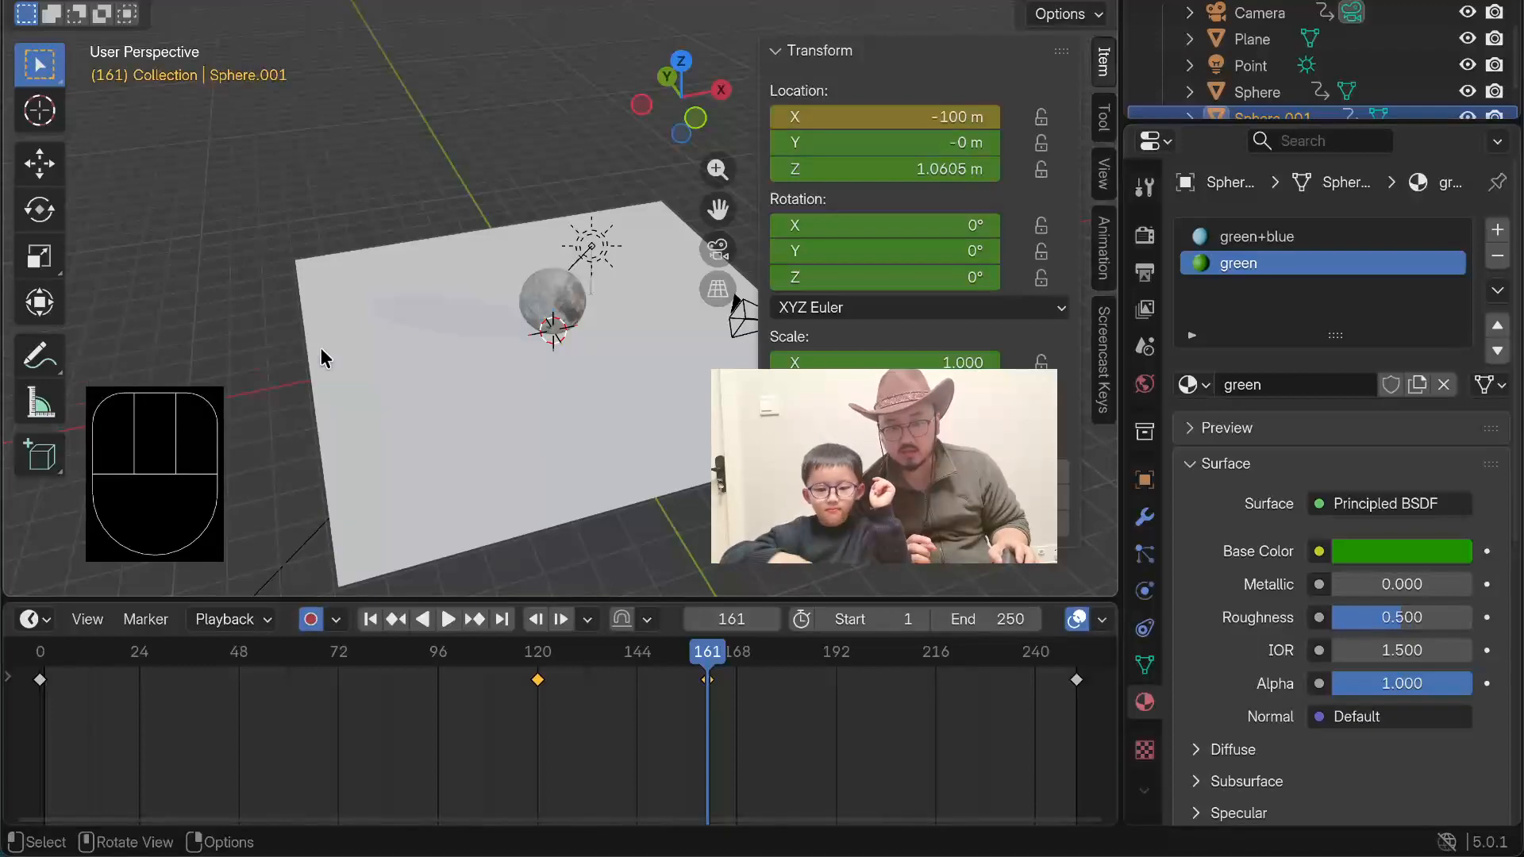
Step: Delete the planet's keyframe at frame 120 and move the frame 161 keyframe to frame 120
scroll(251, 276, "down", 11)
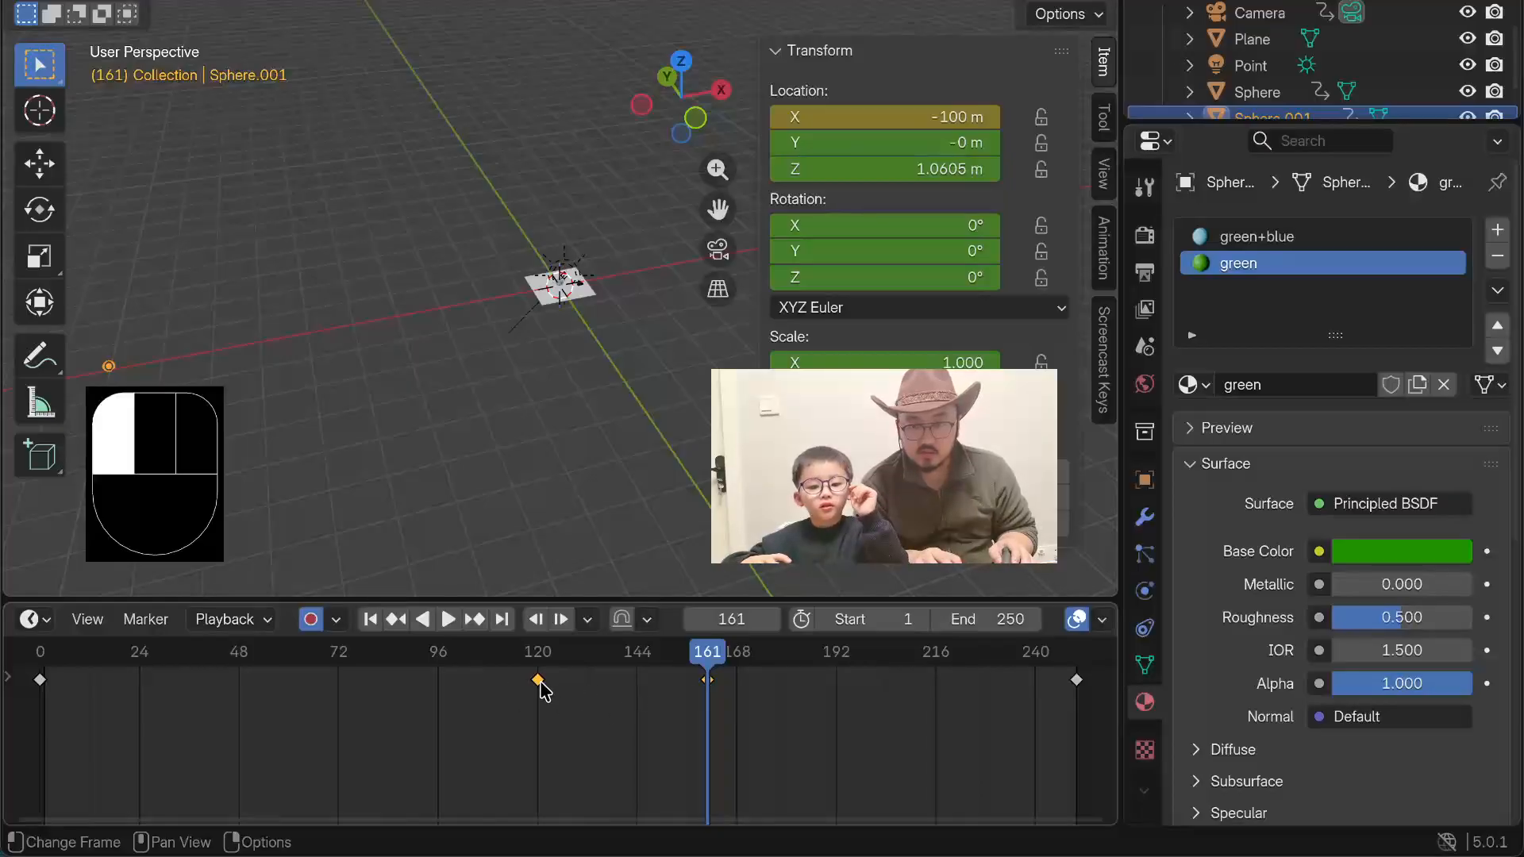
key("x")
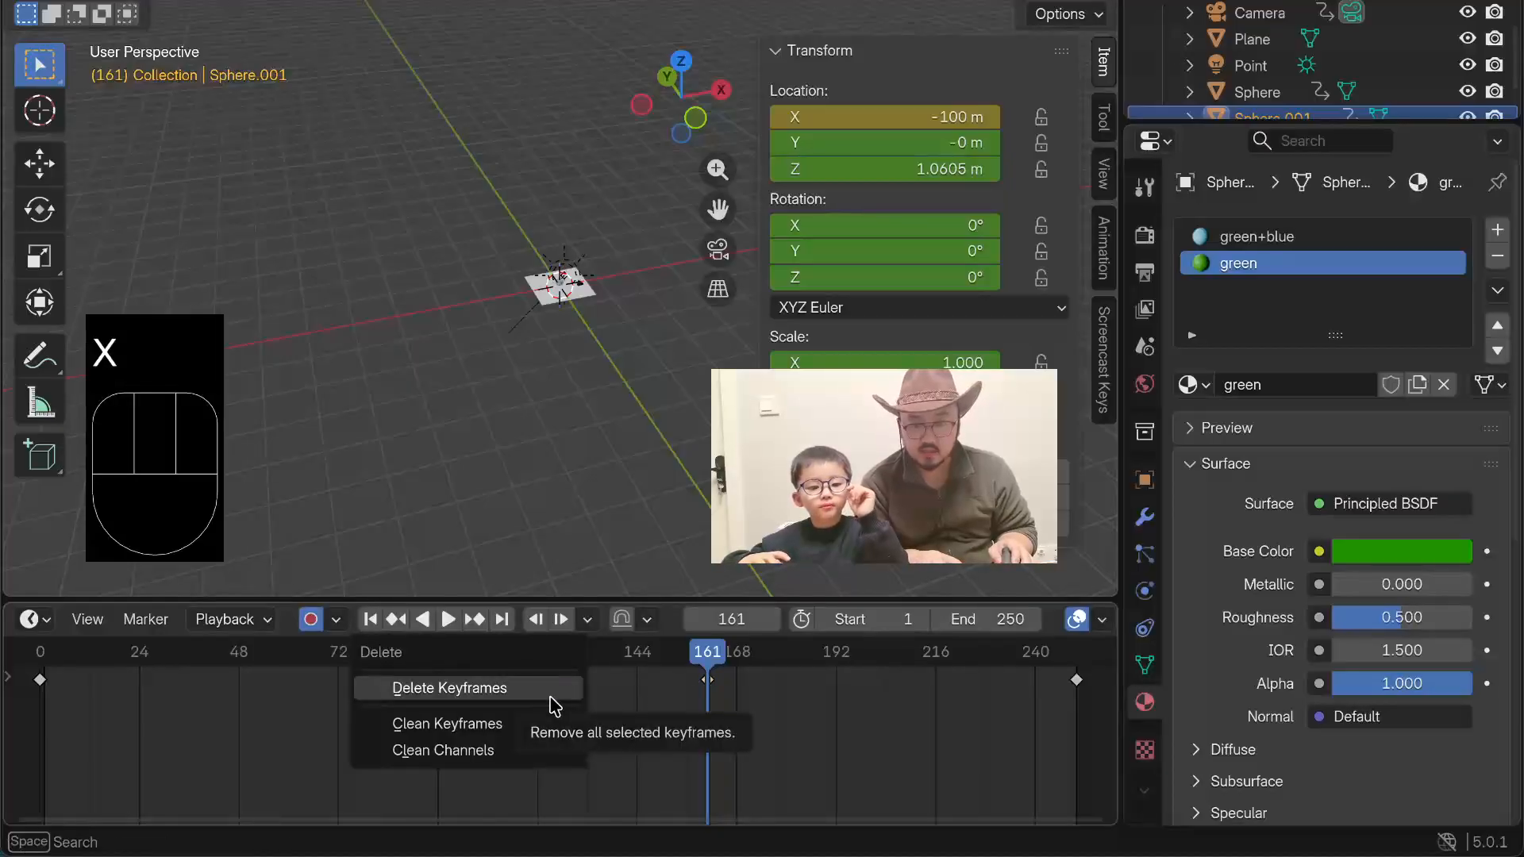
left_click(544, 691)
left_click(720, 689)
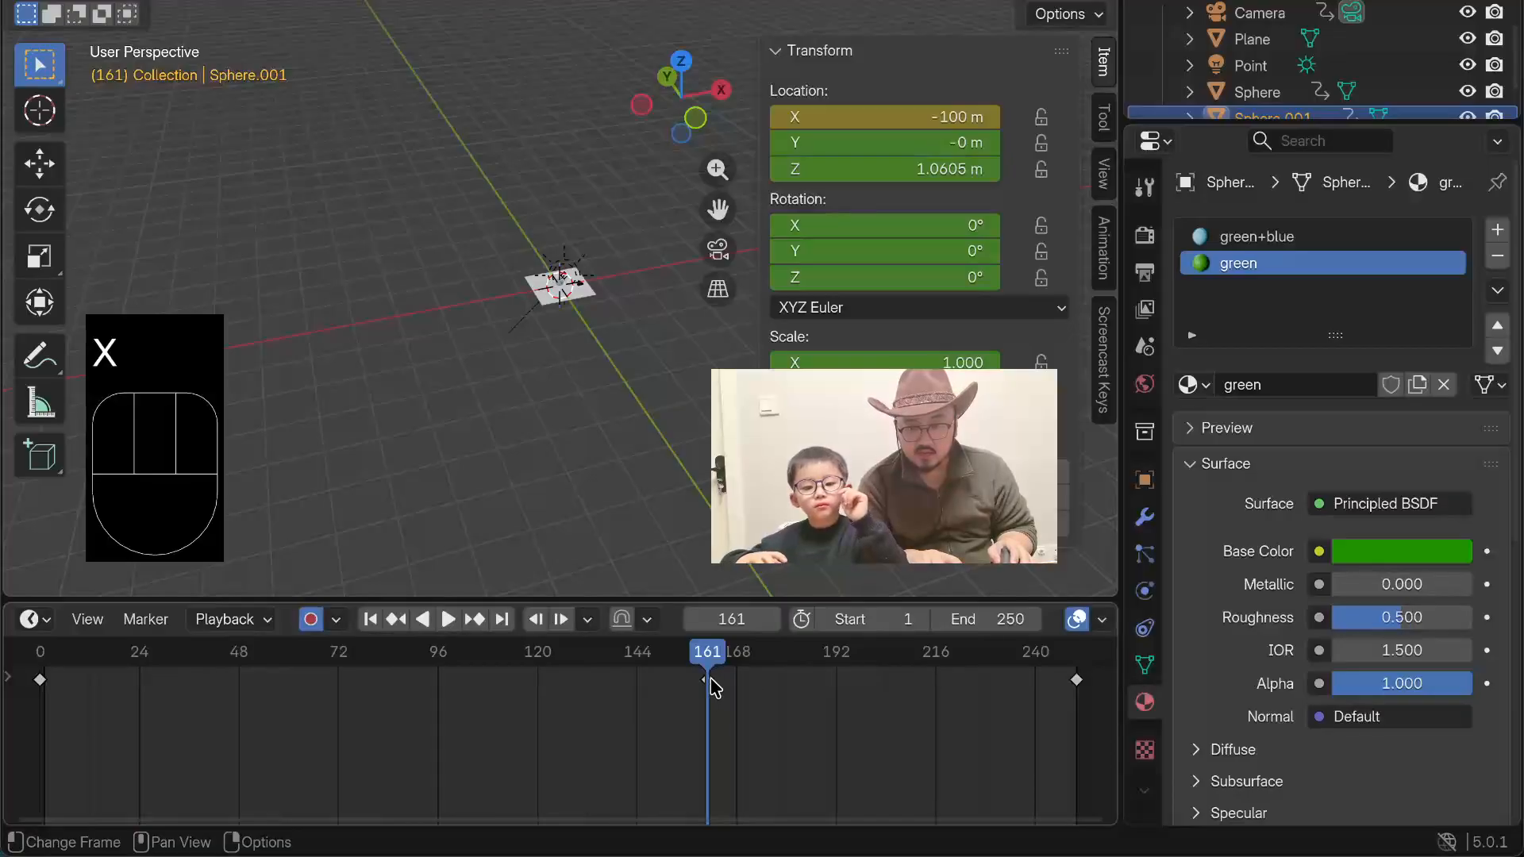
left_click_drag(712, 687, 696, 681)
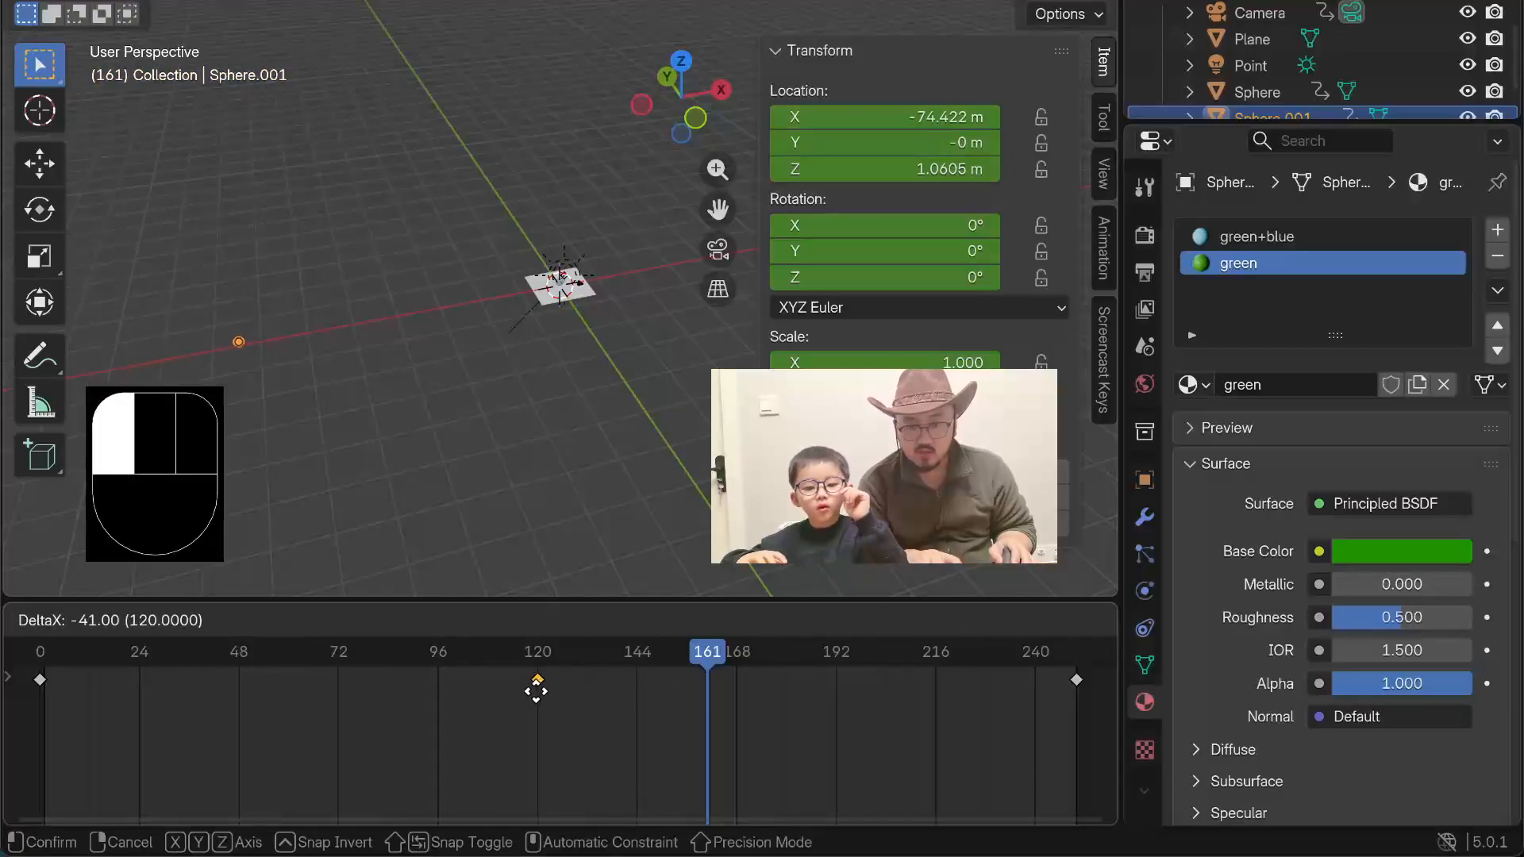
left_click_drag(537, 691, 538, 691)
Step: Deselect the planet and play the animation in front perspective view to check its longer travel, then stop playback
left_click(297, 405)
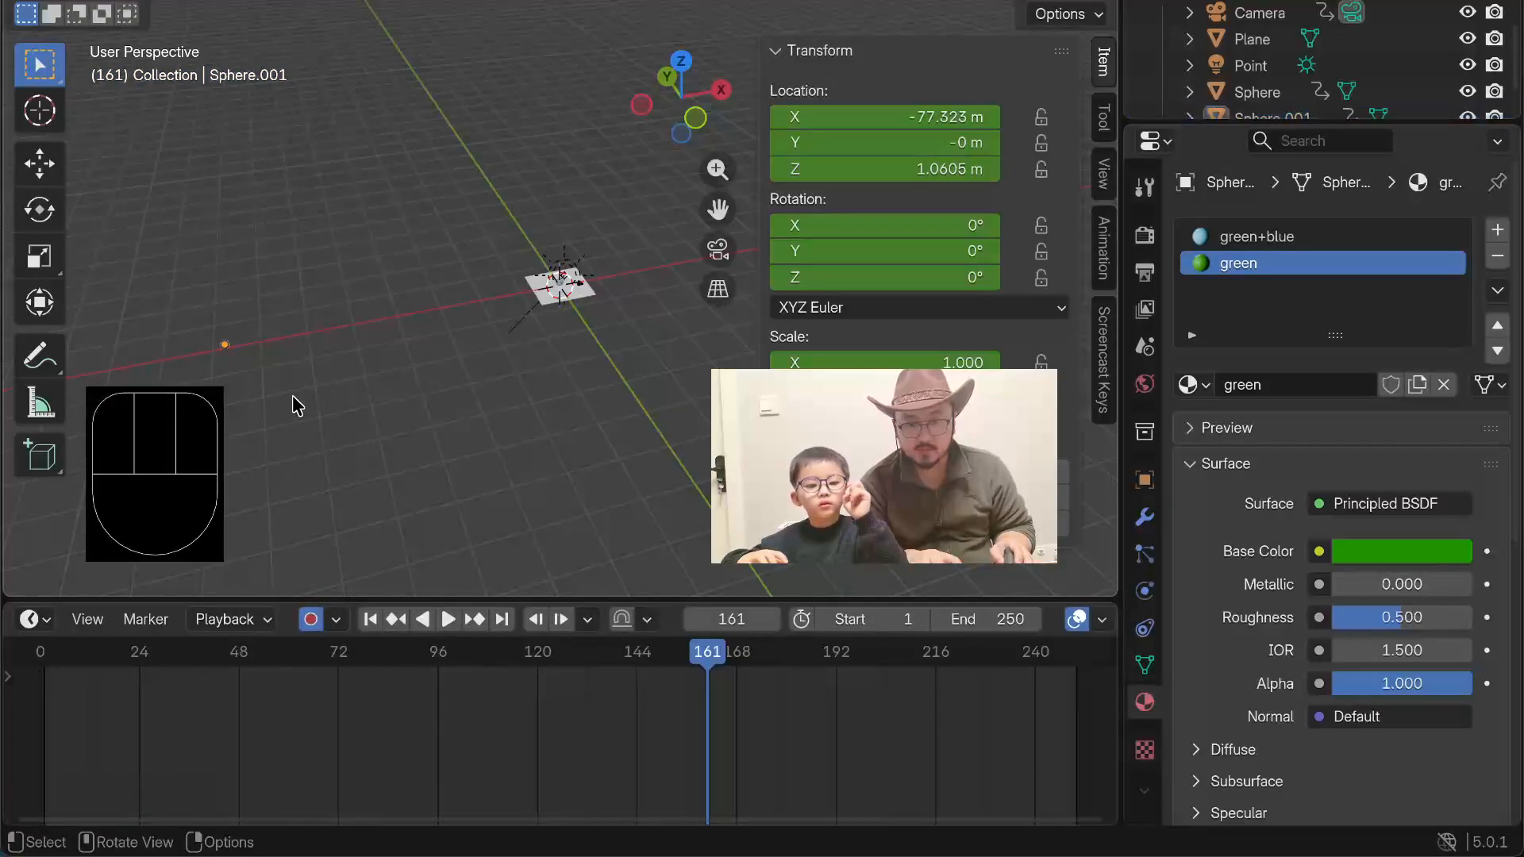
key("z")
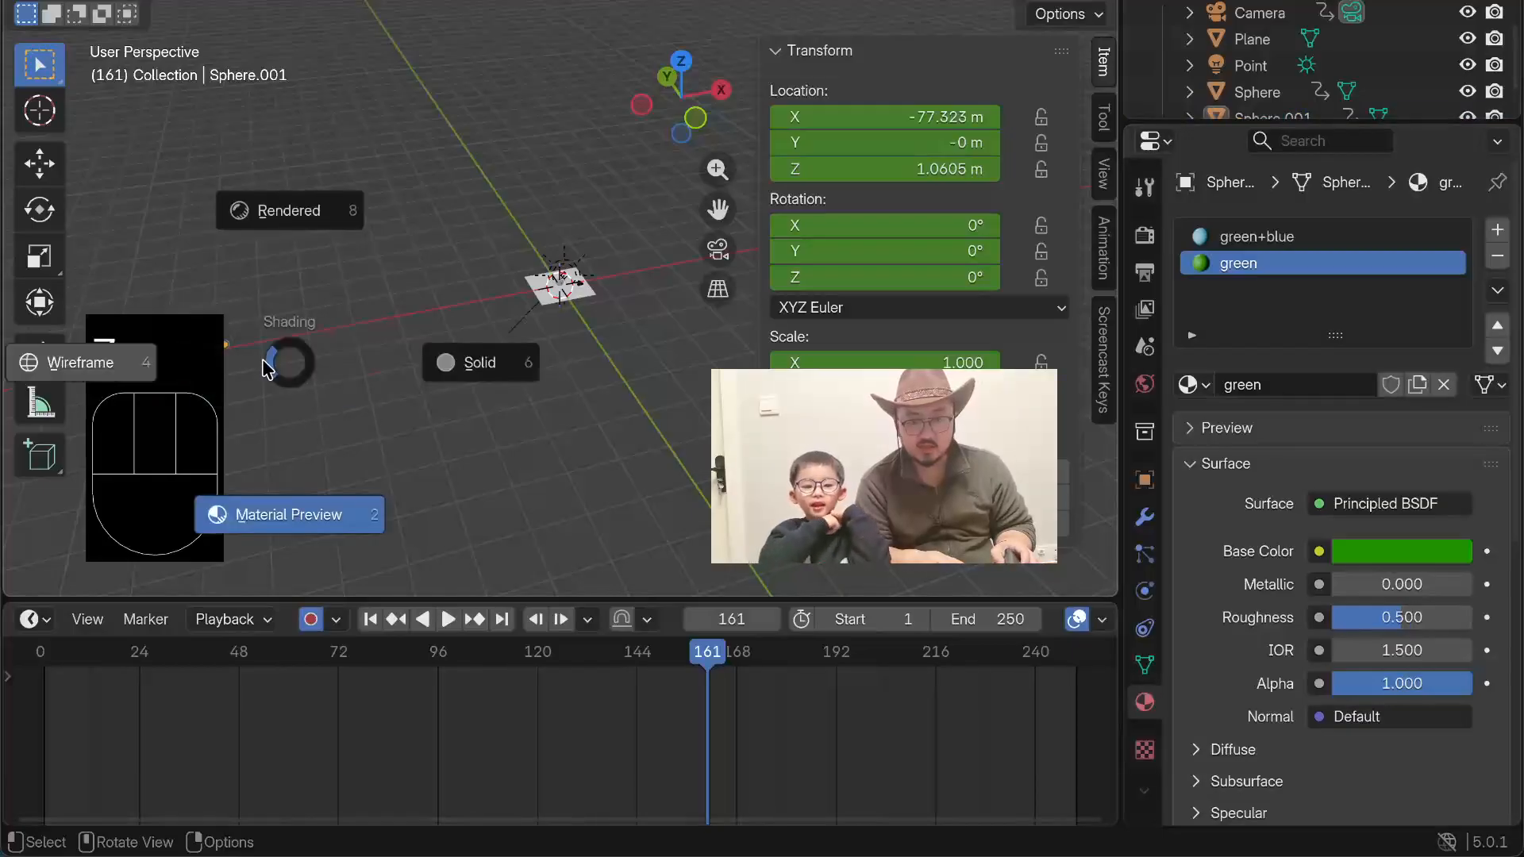
left_click(429, 238)
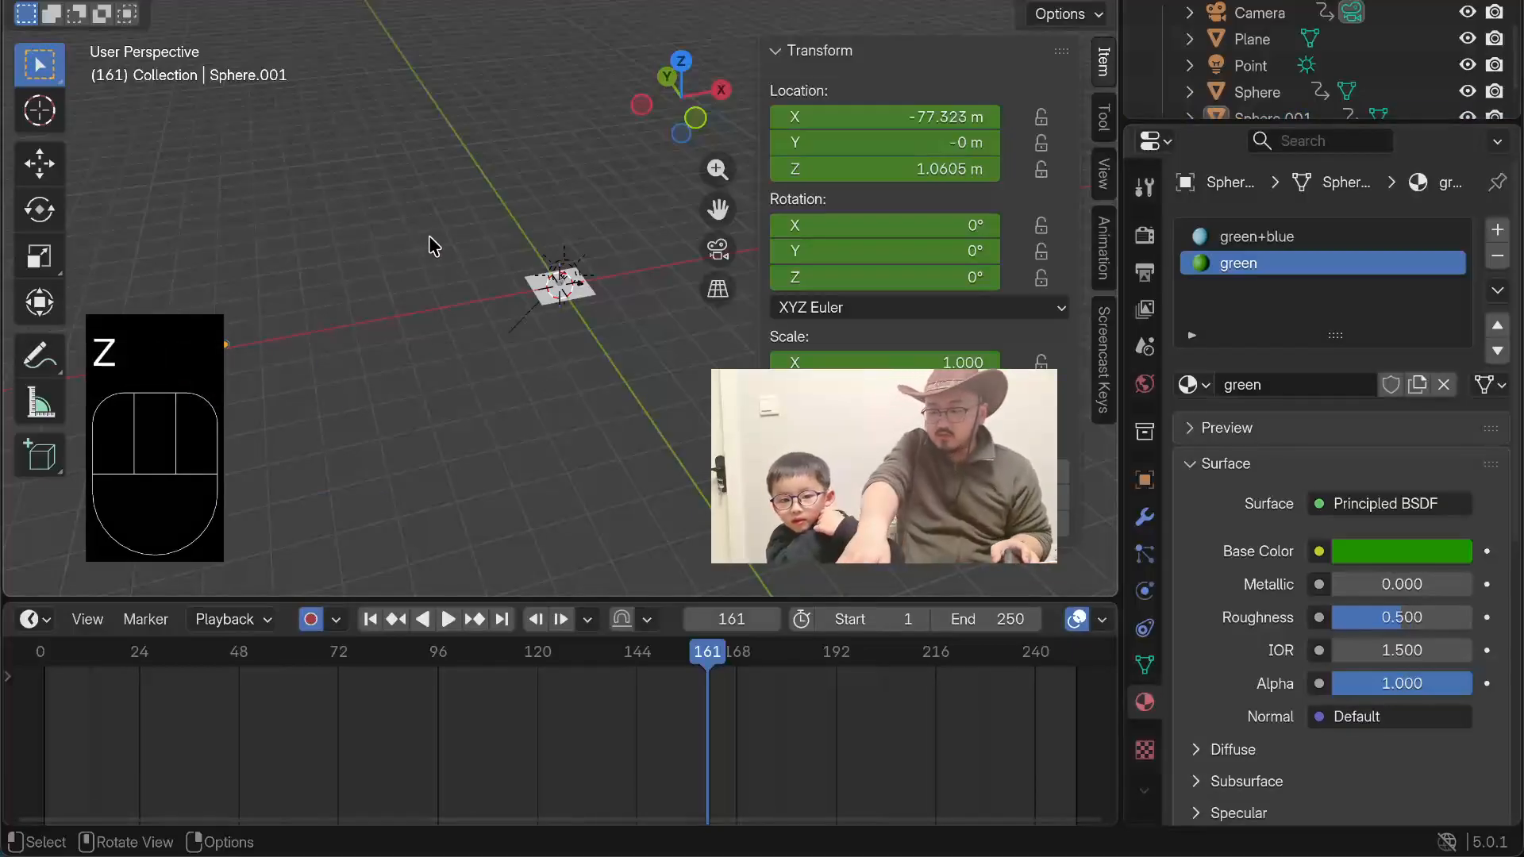
key("KP_1")
key("KP_5")
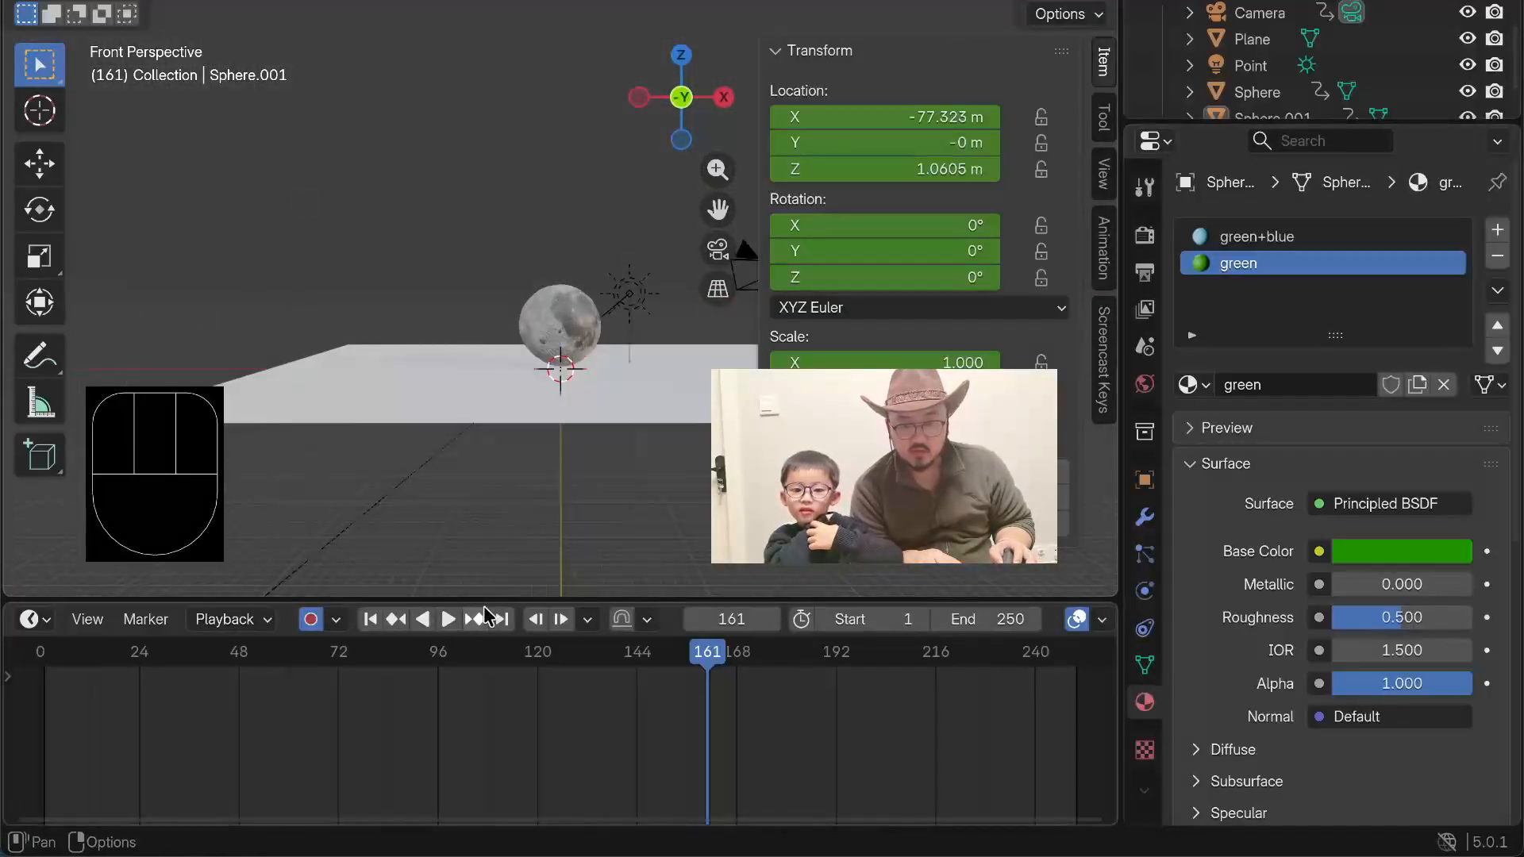
left_click(449, 619)
middle_click_drag(343, 316, 579, 289, "shift")
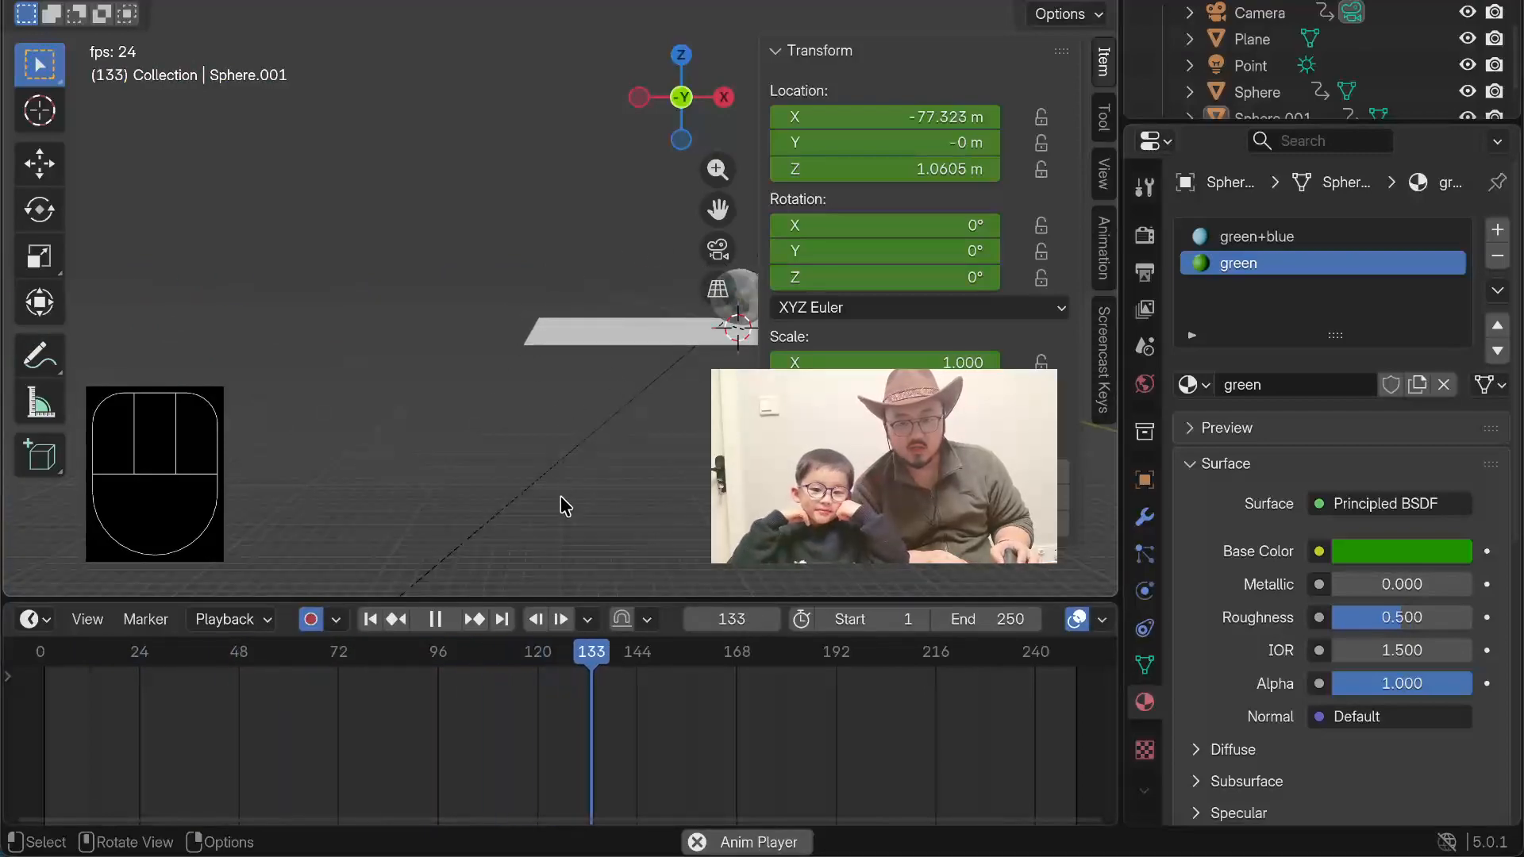
key("space")
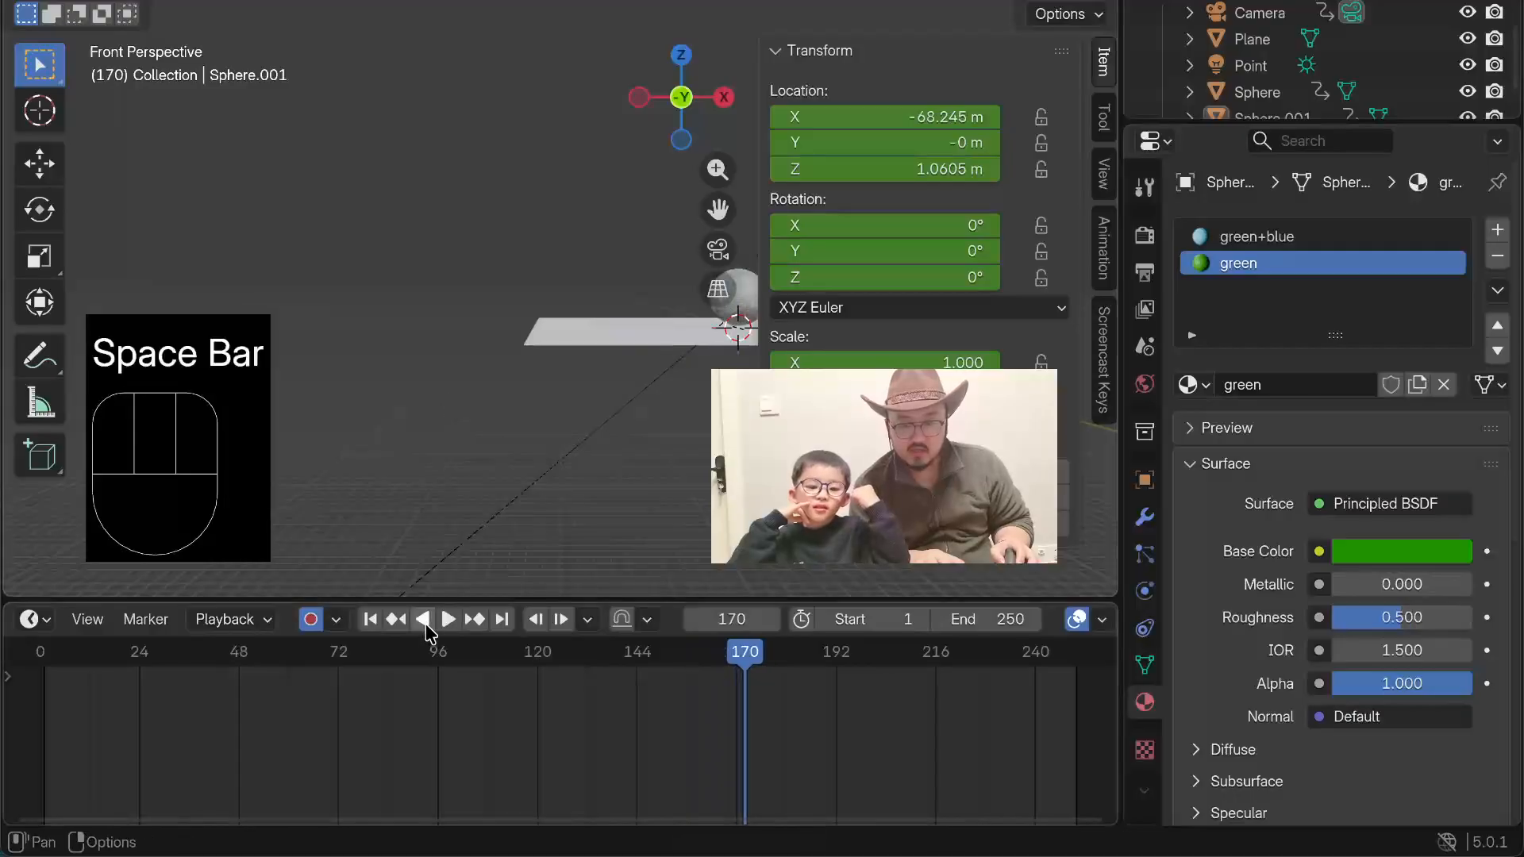
Step: Select the planet and set its X location to -20 m at frame 120
middle_click_drag(275, 223, 282, 270)
scroll(340, 284, "up", 4)
left_click_drag(102, 246, 199, 316)
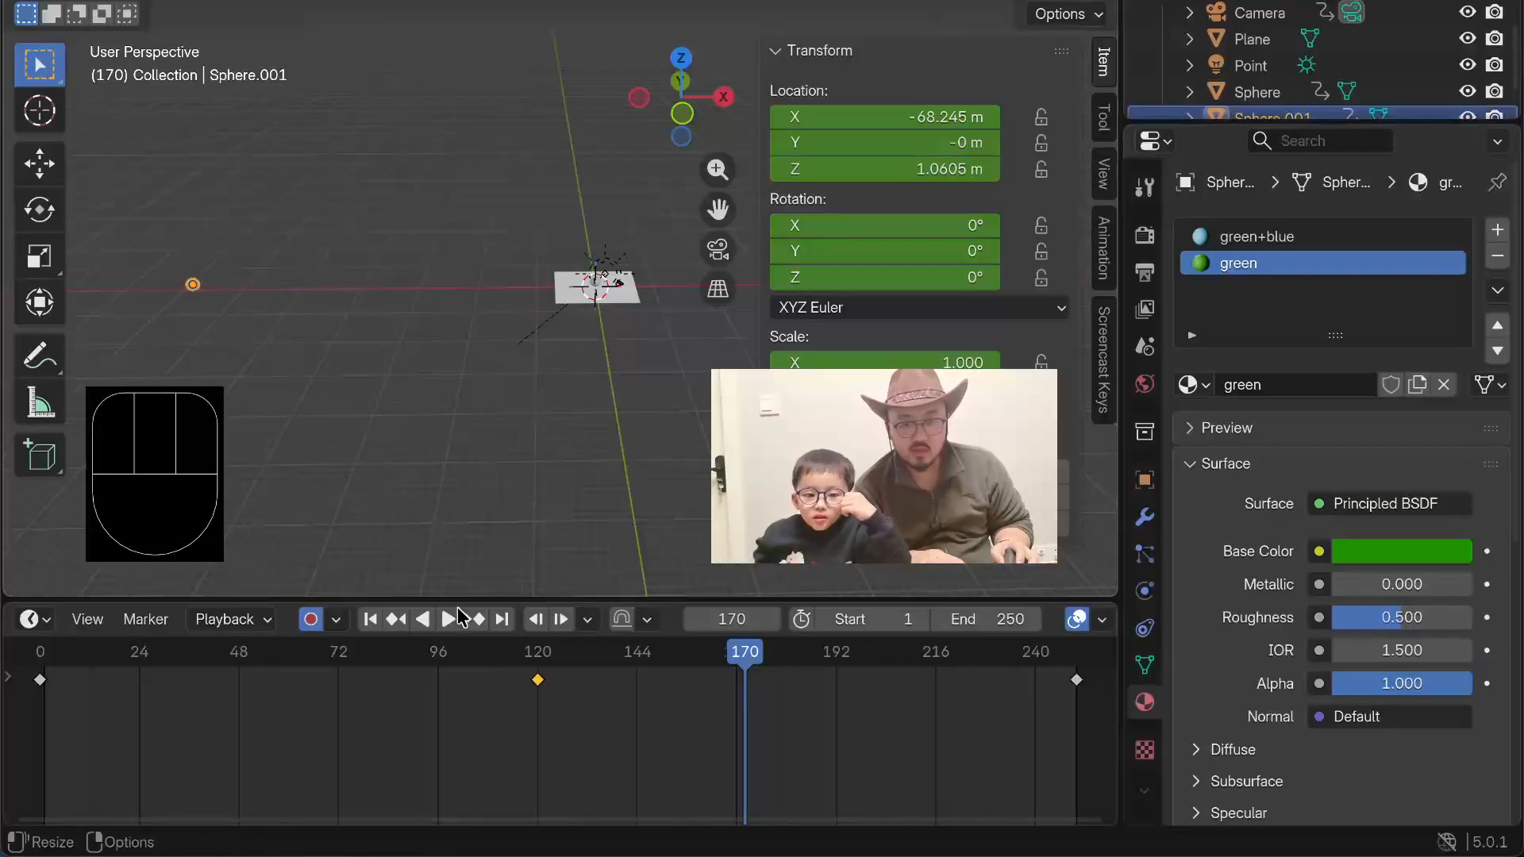
left_click(919, 121)
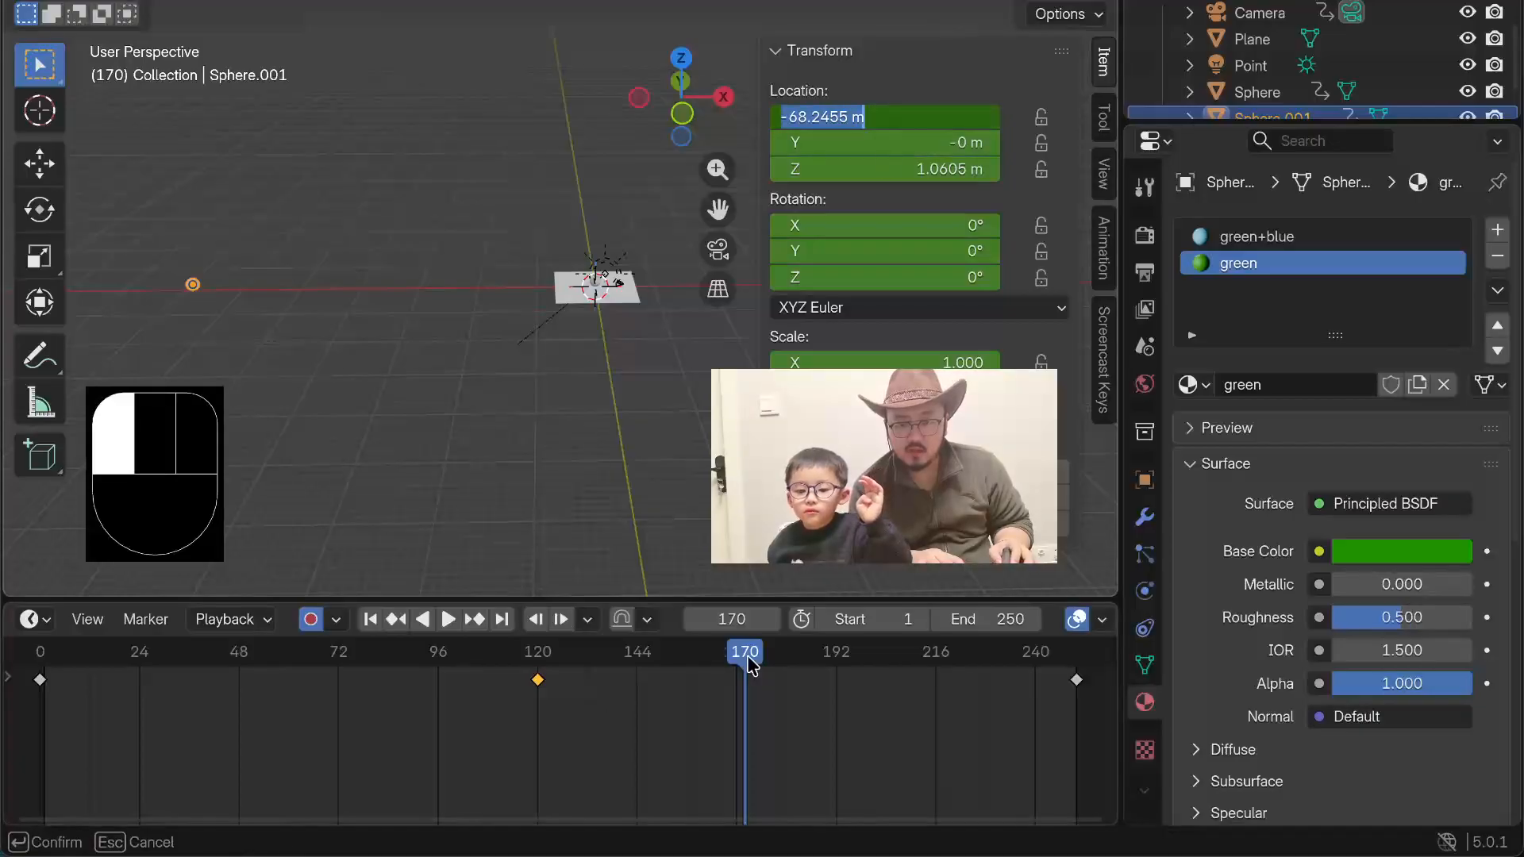
left_click_drag(746, 654, 539, 669)
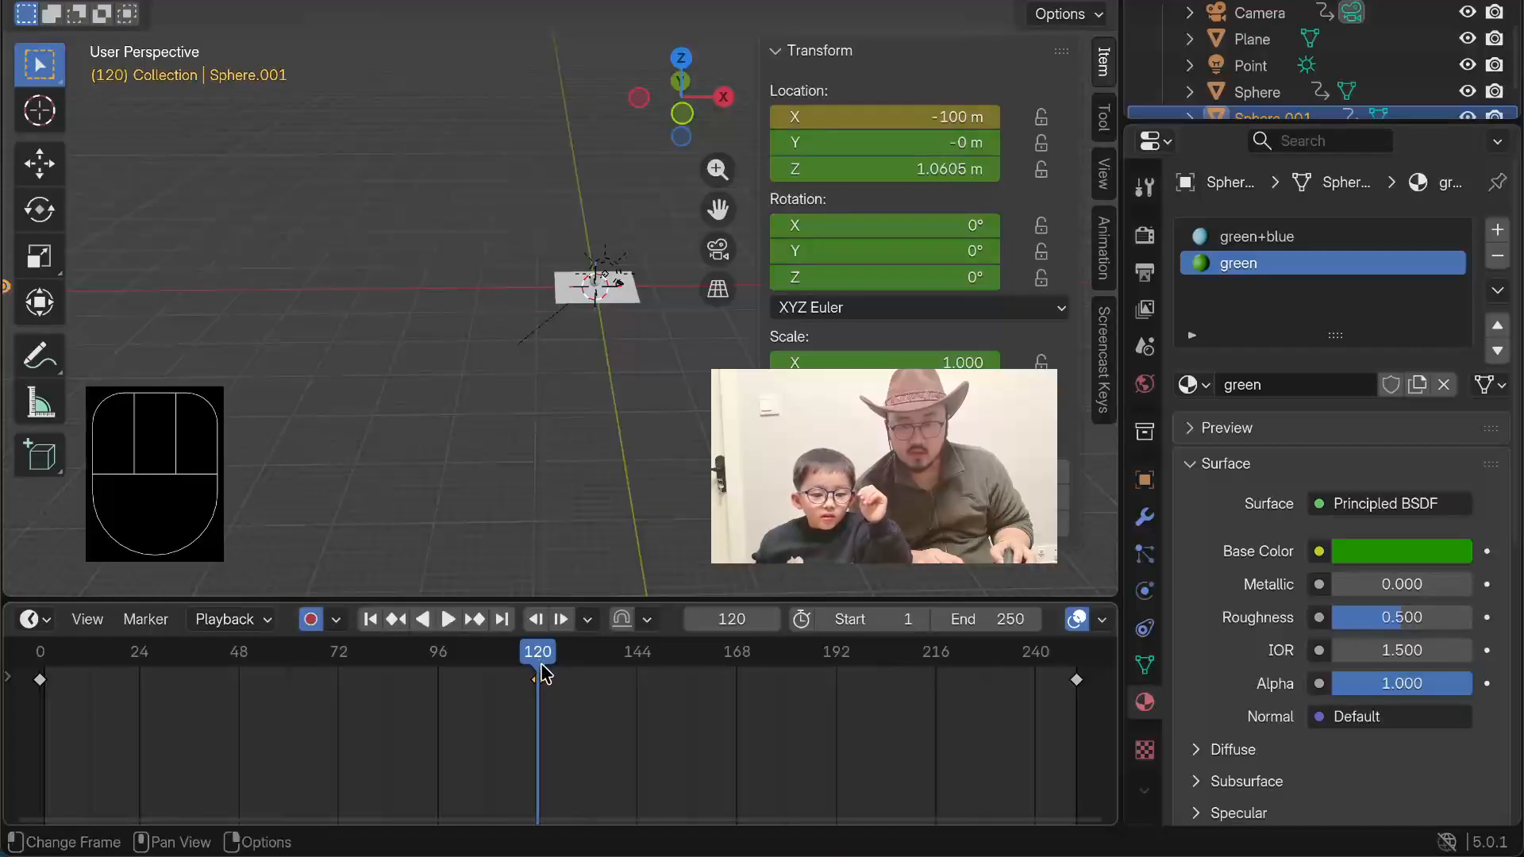
left_click(929, 120)
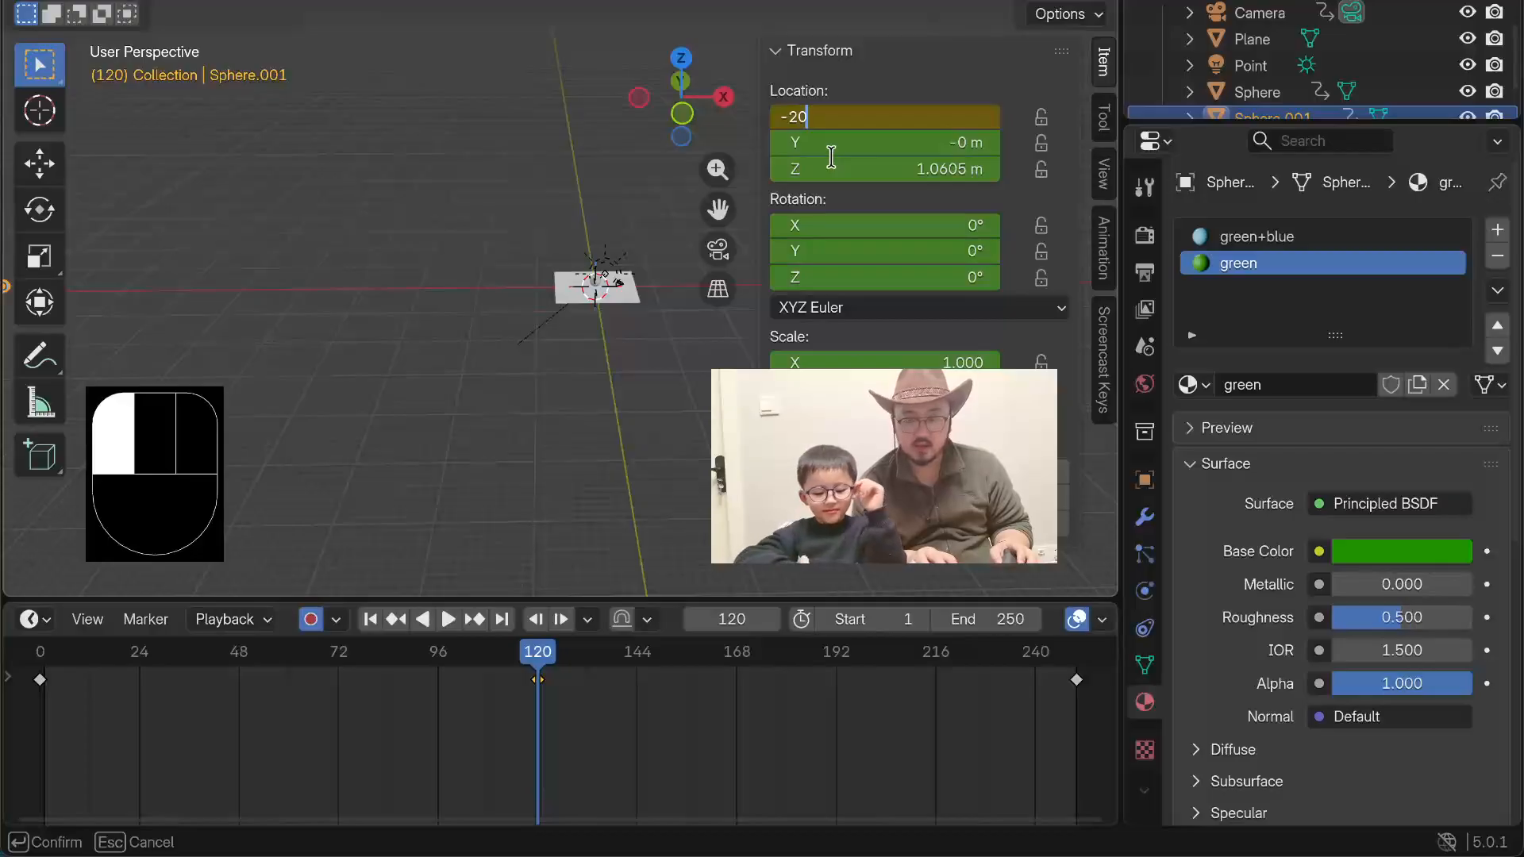
key("Return")
Step: Hide the transform sidebar, play the animation in front orthographic view to check the shorter travel, and stop at frame 48
middle_click_drag(504, 306, 509, 288)
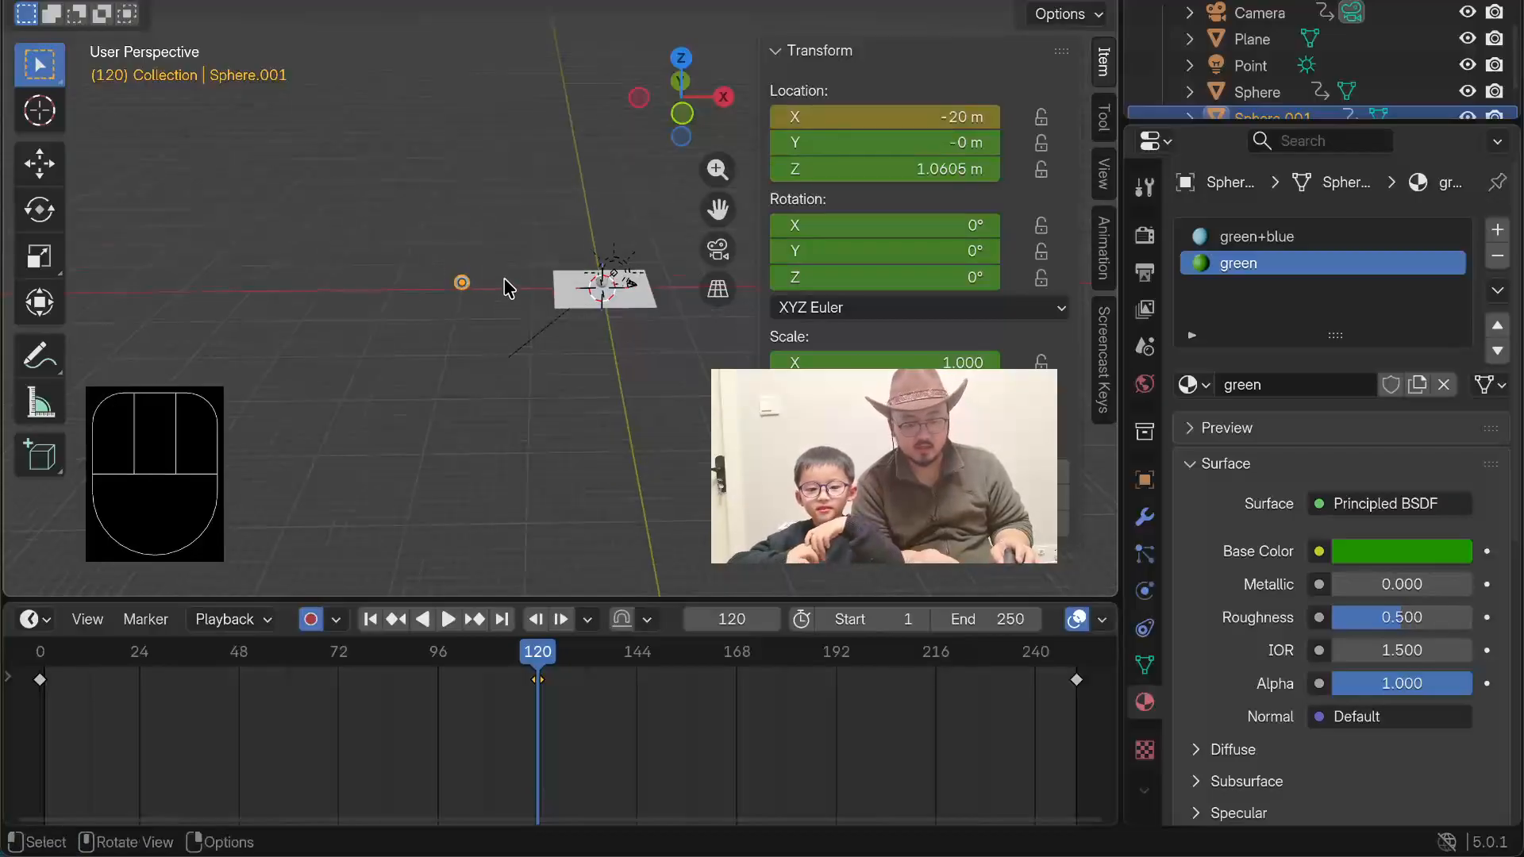
key("KP_1")
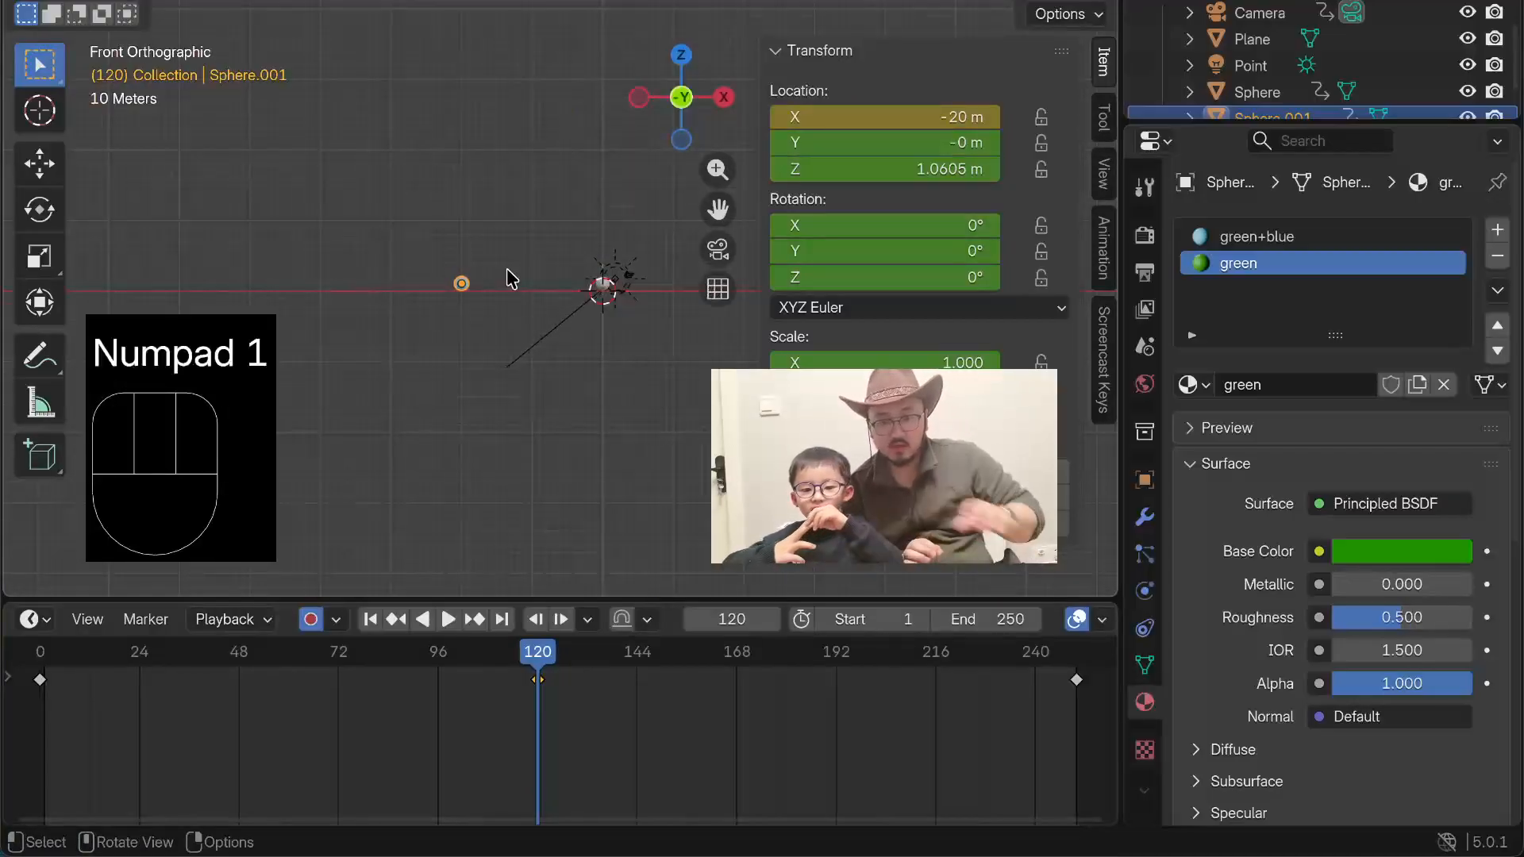
scroll(537, 208, "up", 6)
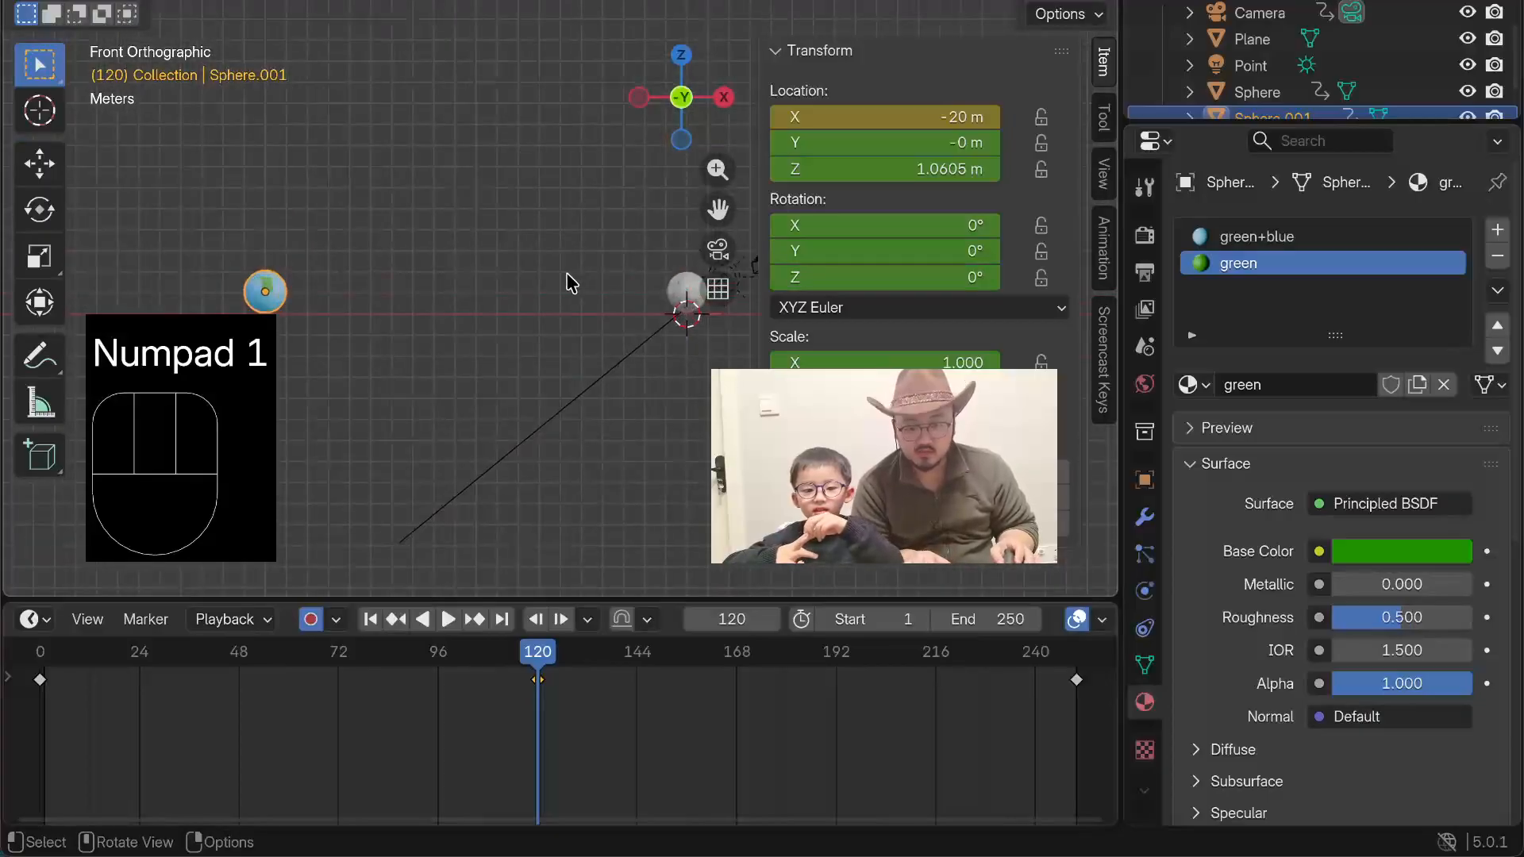
key("n")
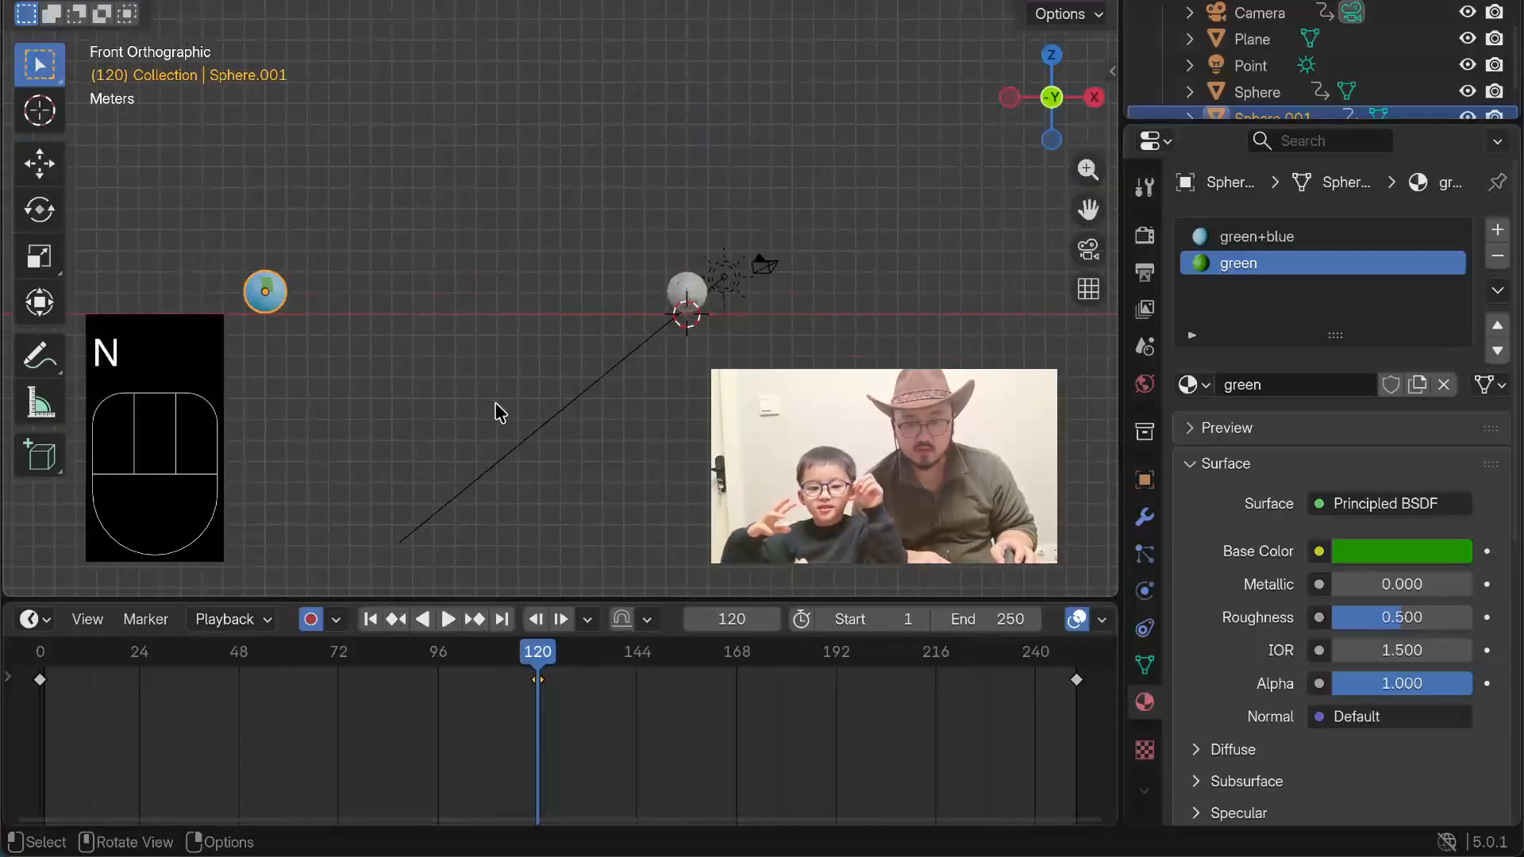
left_click(448, 619)
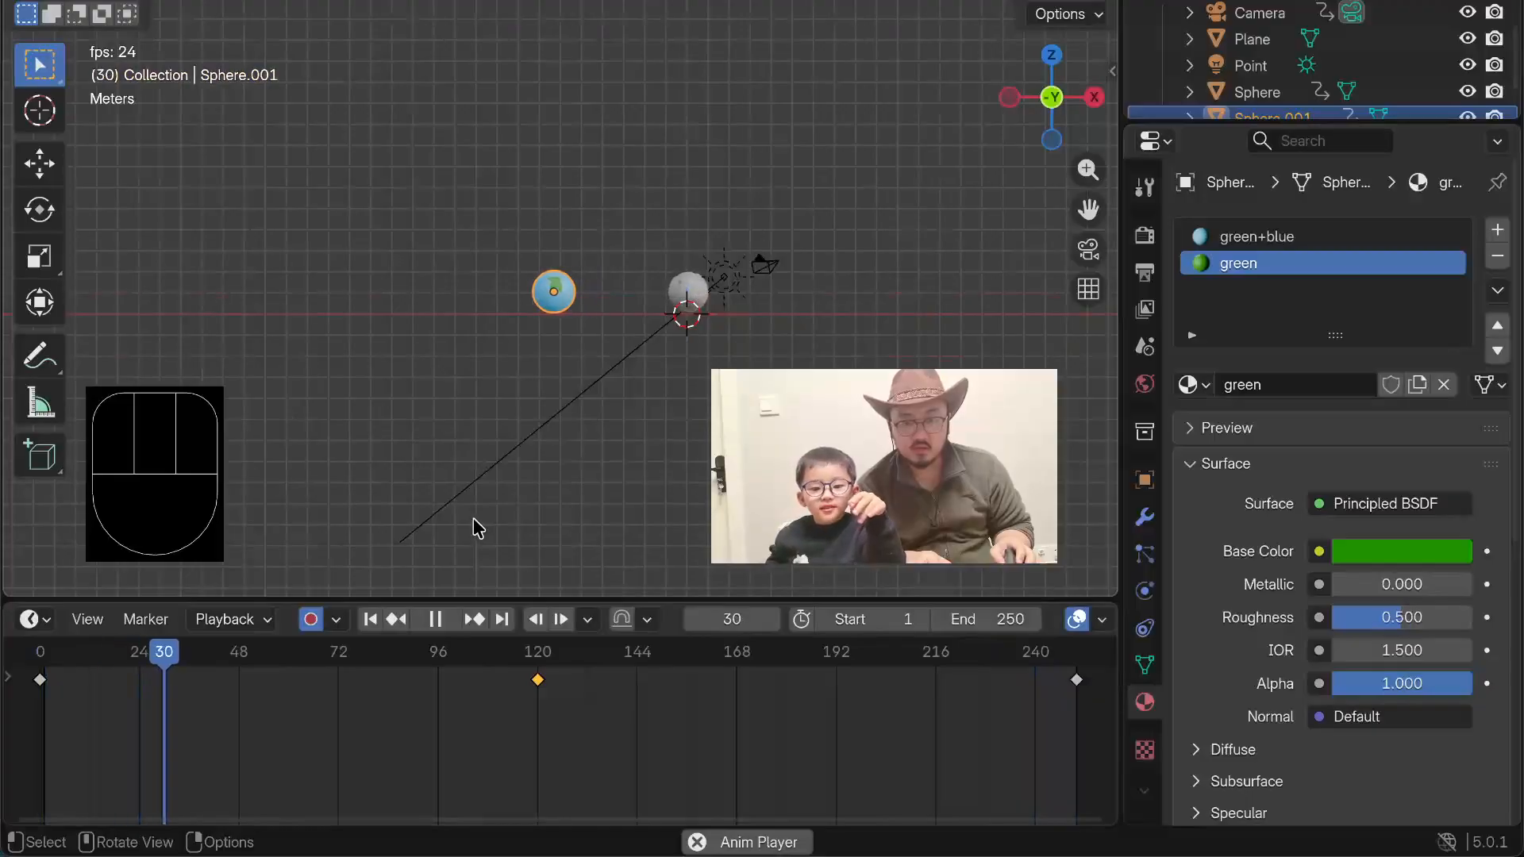
key("space")
Step: Try enlarging the planet about five times at frame 48 and raising it about 4.8 m along Z
key("s")
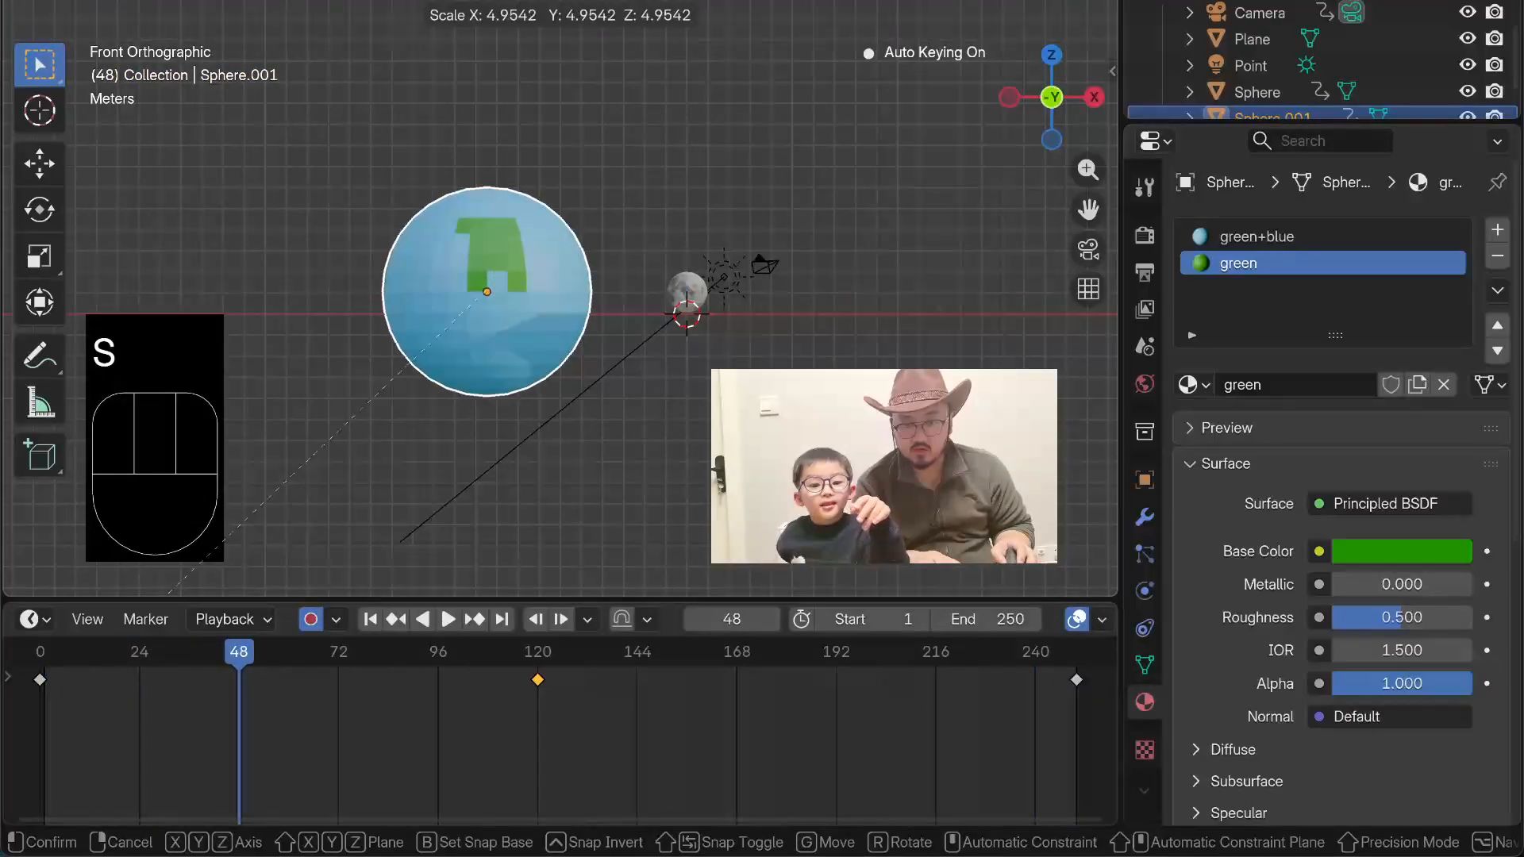
left_click(14, 149)
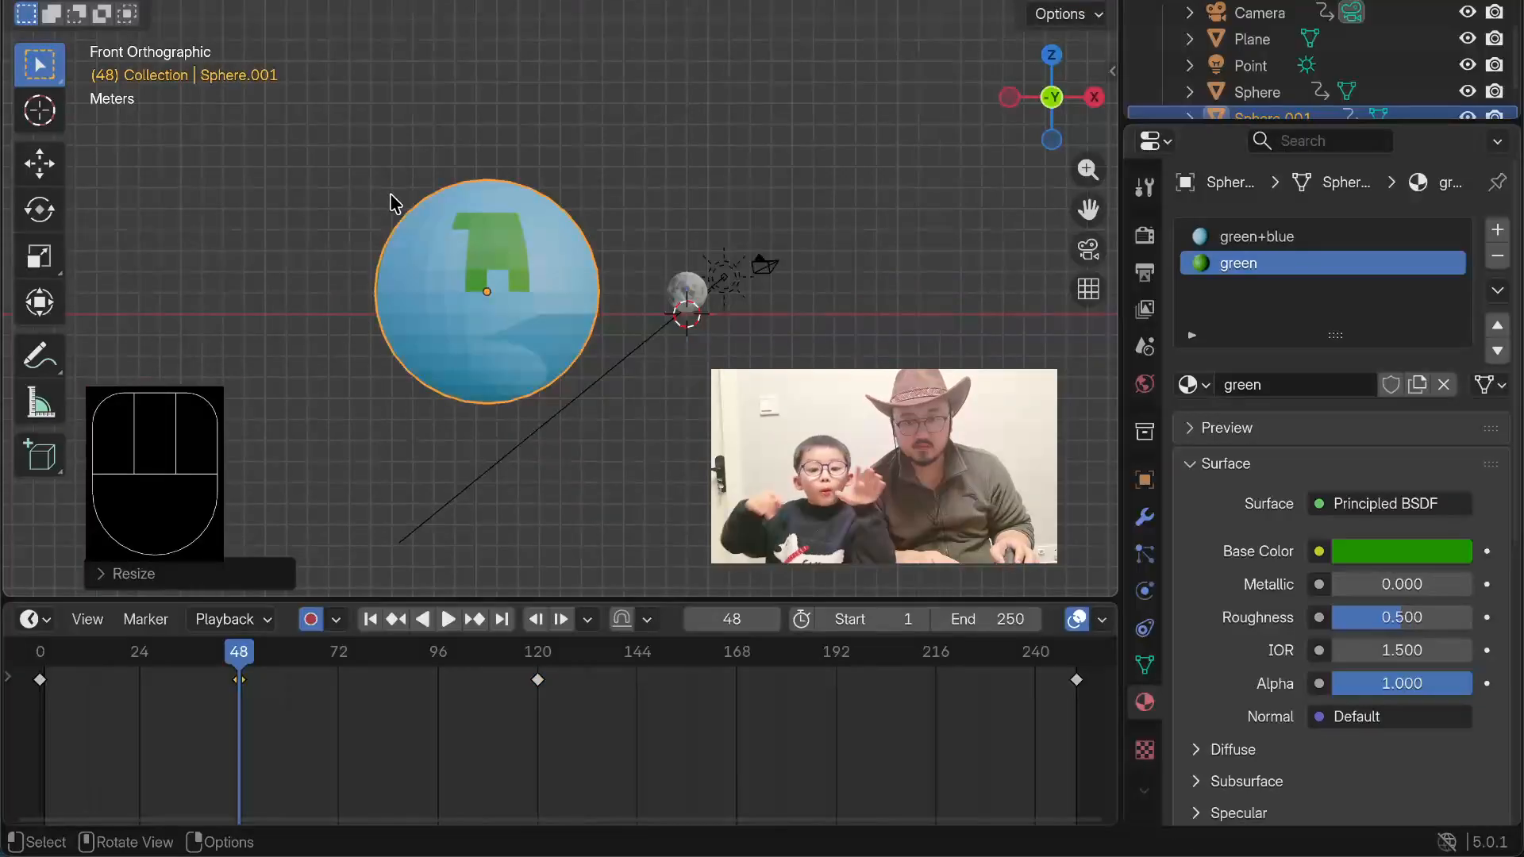
key("g")
key("z")
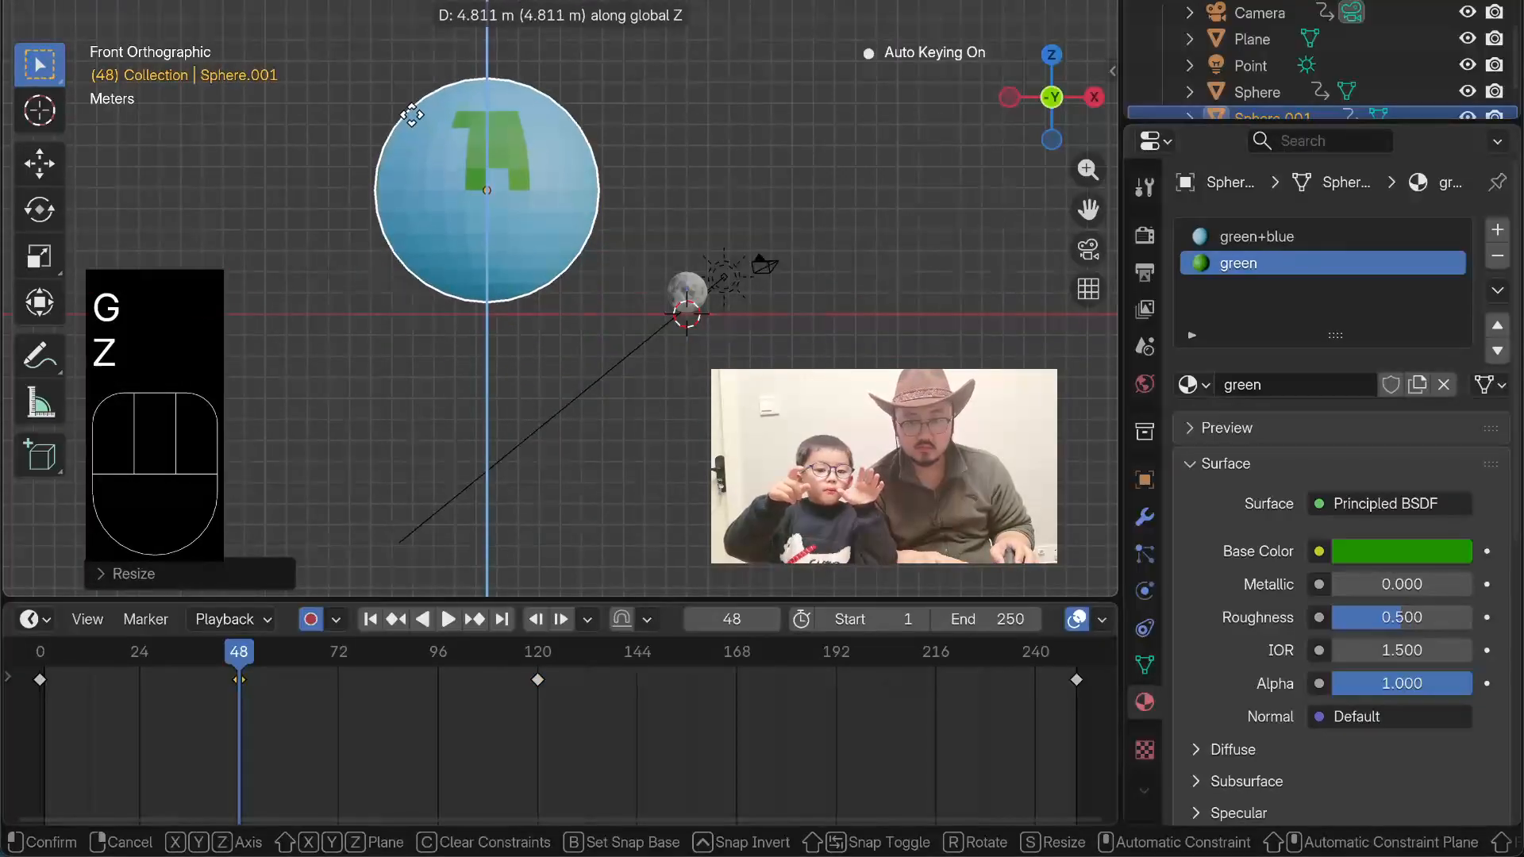
left_click(408, 120)
Step: Play the animation and examine the planet's size and height changes from front and perspective angles, then stop playback
scroll(544, 140, "up", 3)
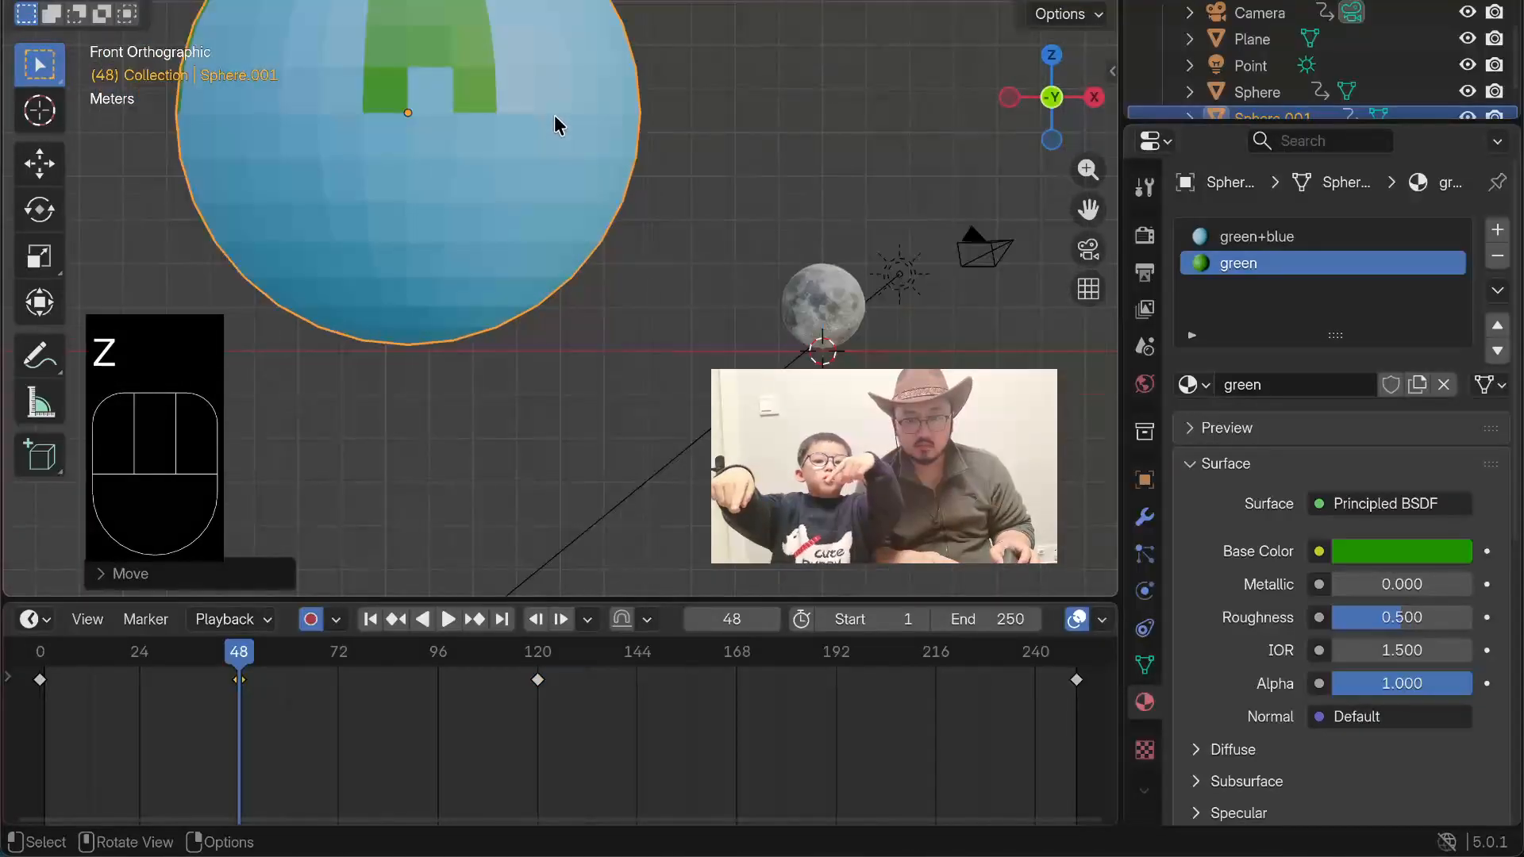
middle_click_drag(616, 125, 694, 244, "shift")
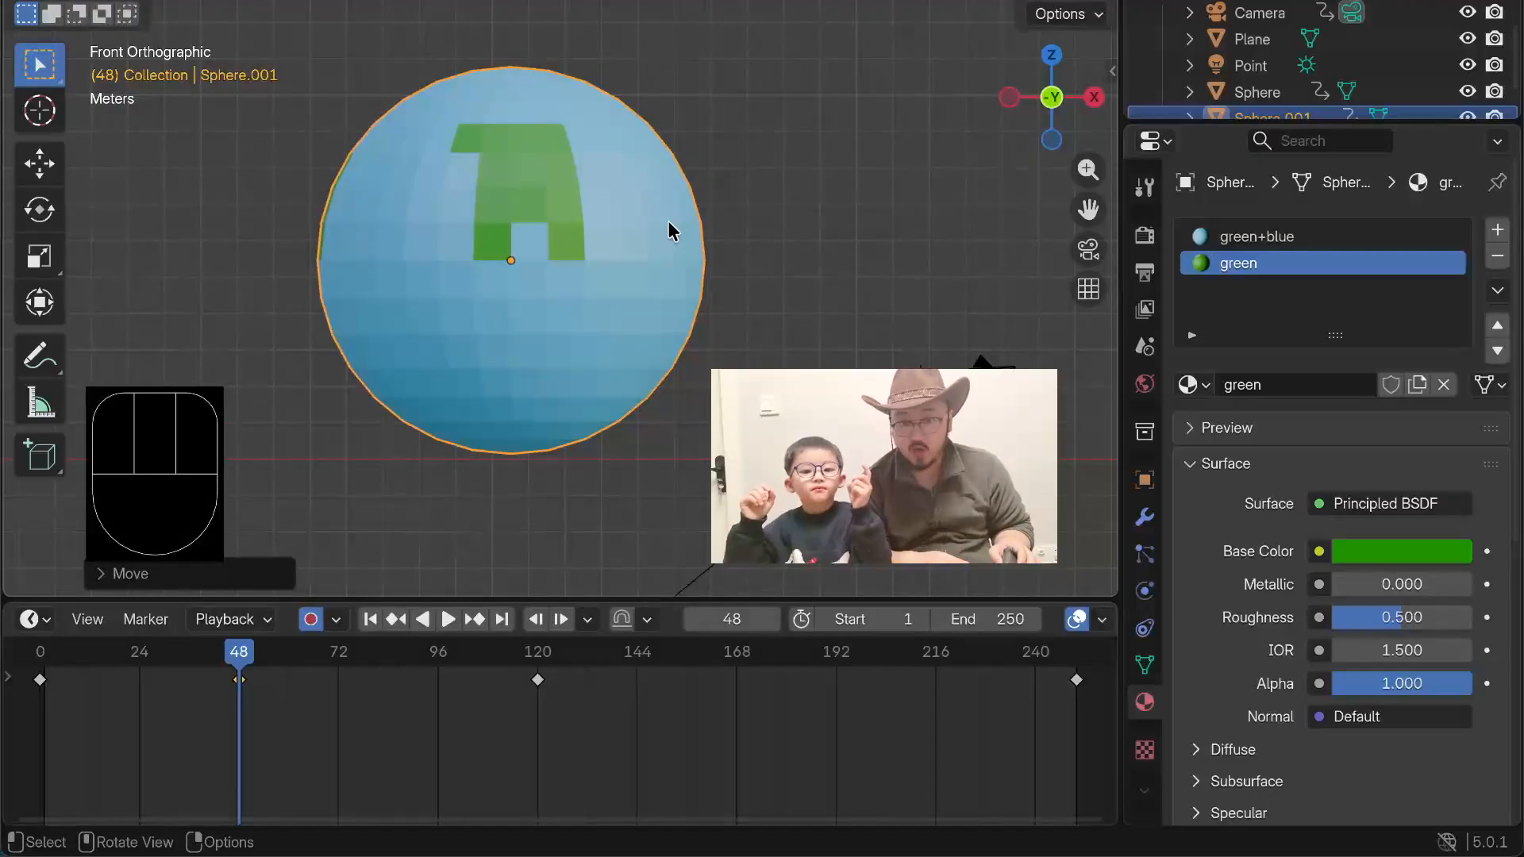
key("space")
scroll(521, 407, "down", 3)
scroll(526, 397, "up", 3)
middle_click_drag(612, 295, 768, 280, "shift")
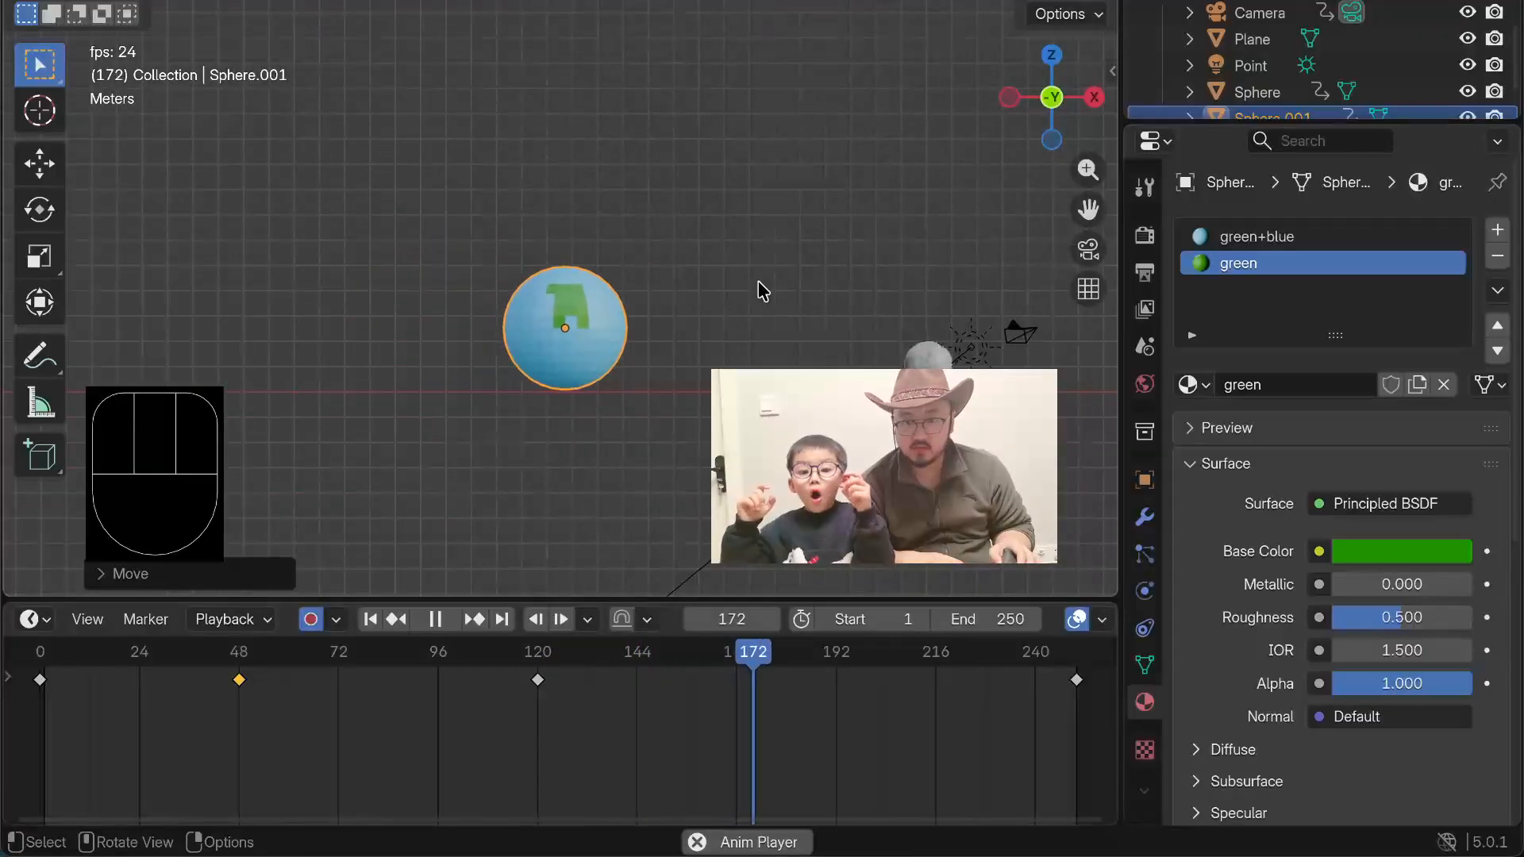
scroll(759, 290, "down", 2)
scroll(749, 267, "up", 4)
scroll(676, 241, "down", 2)
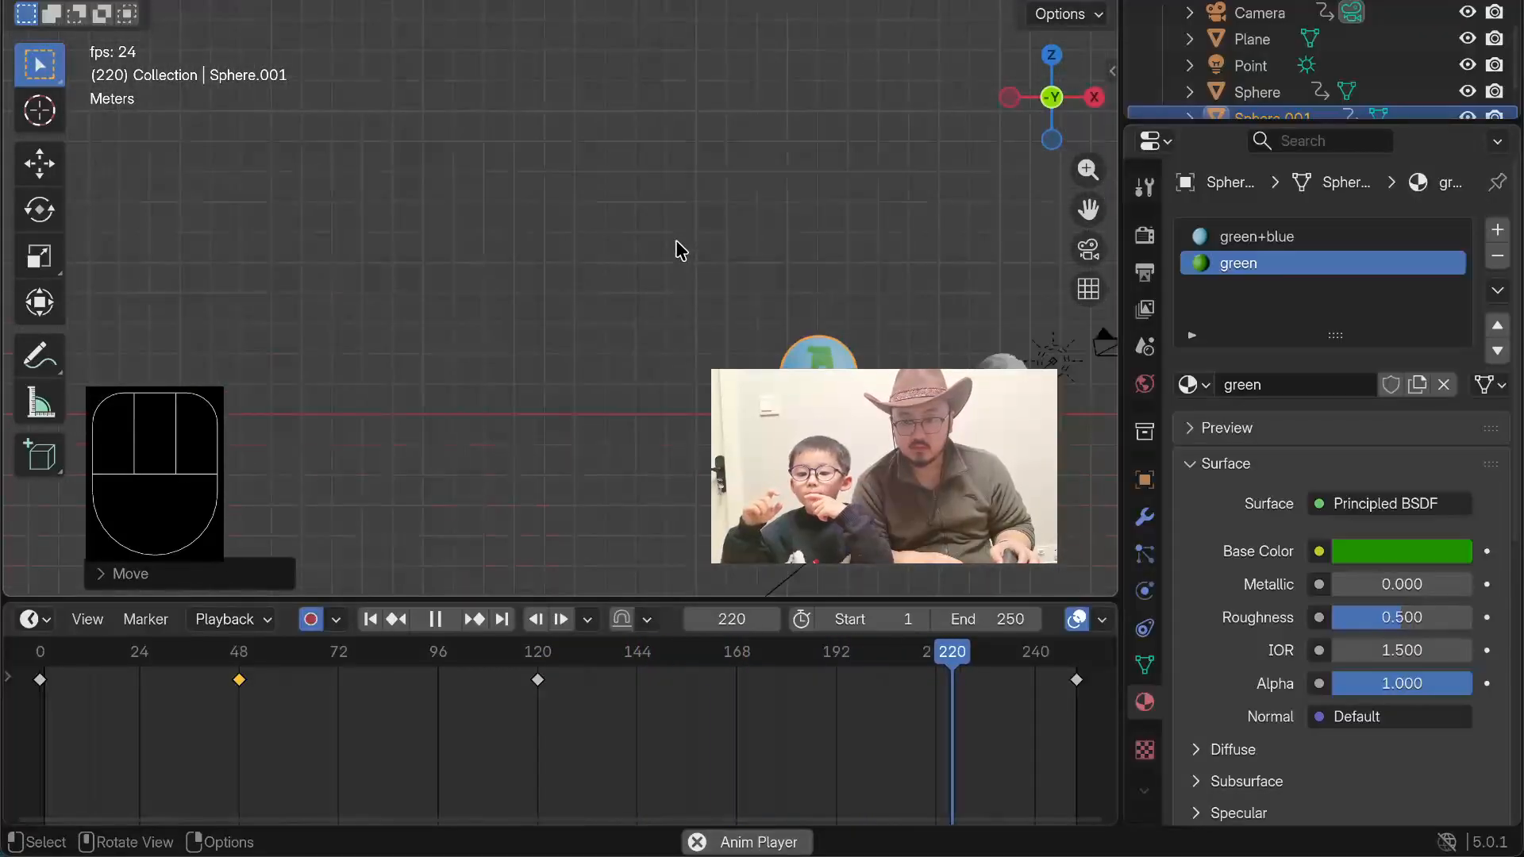
middle_click_drag(677, 248, 478, 265, "shift")
scroll(476, 253, "up", 6)
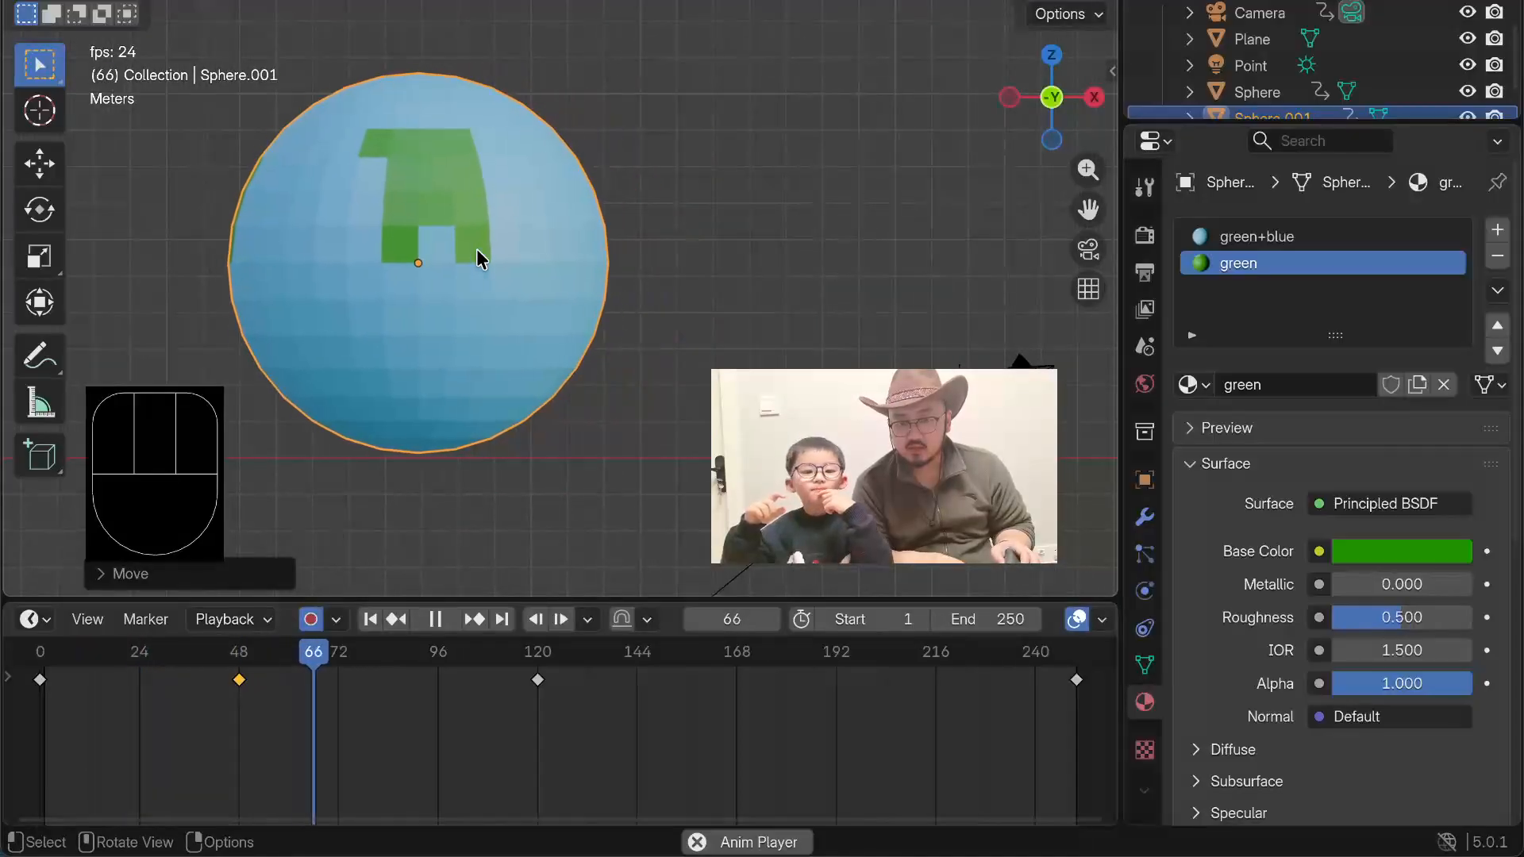
scroll(485, 244, "down", 10)
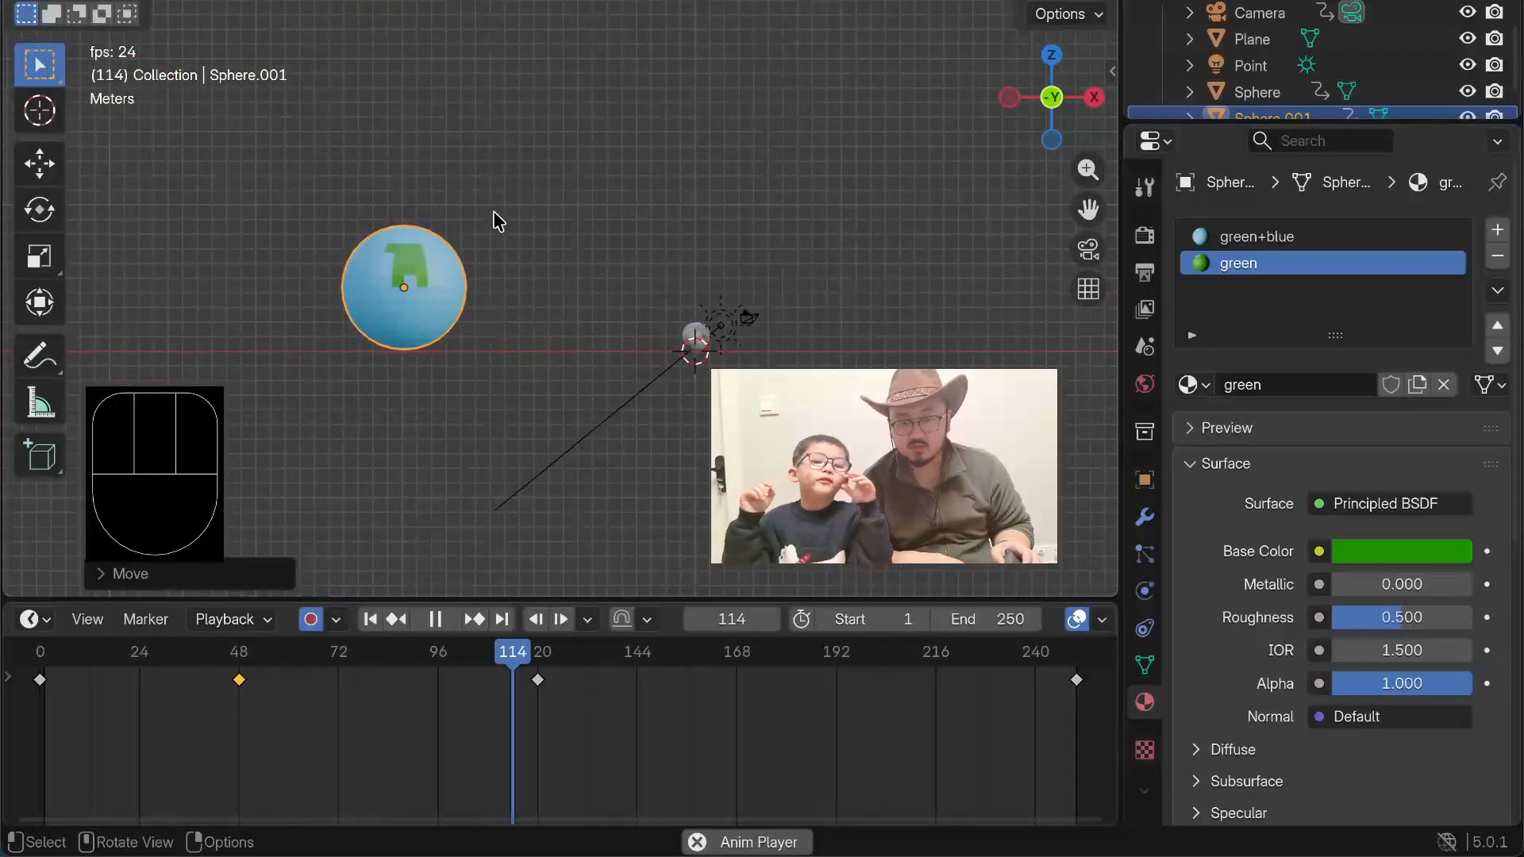
middle_click_drag(489, 213, 548, 287)
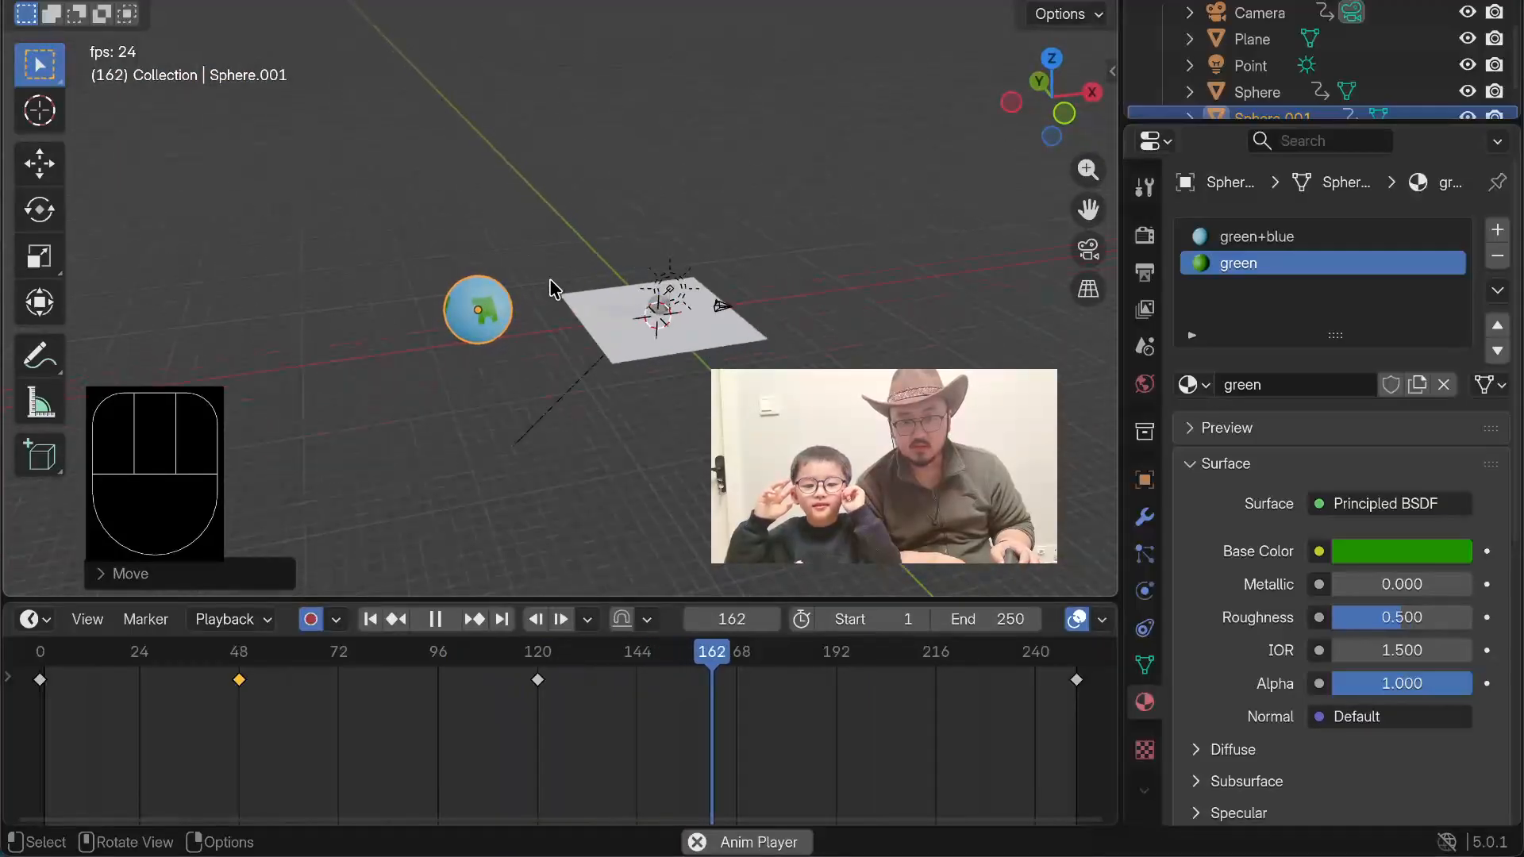
scroll(553, 252, "up", 2)
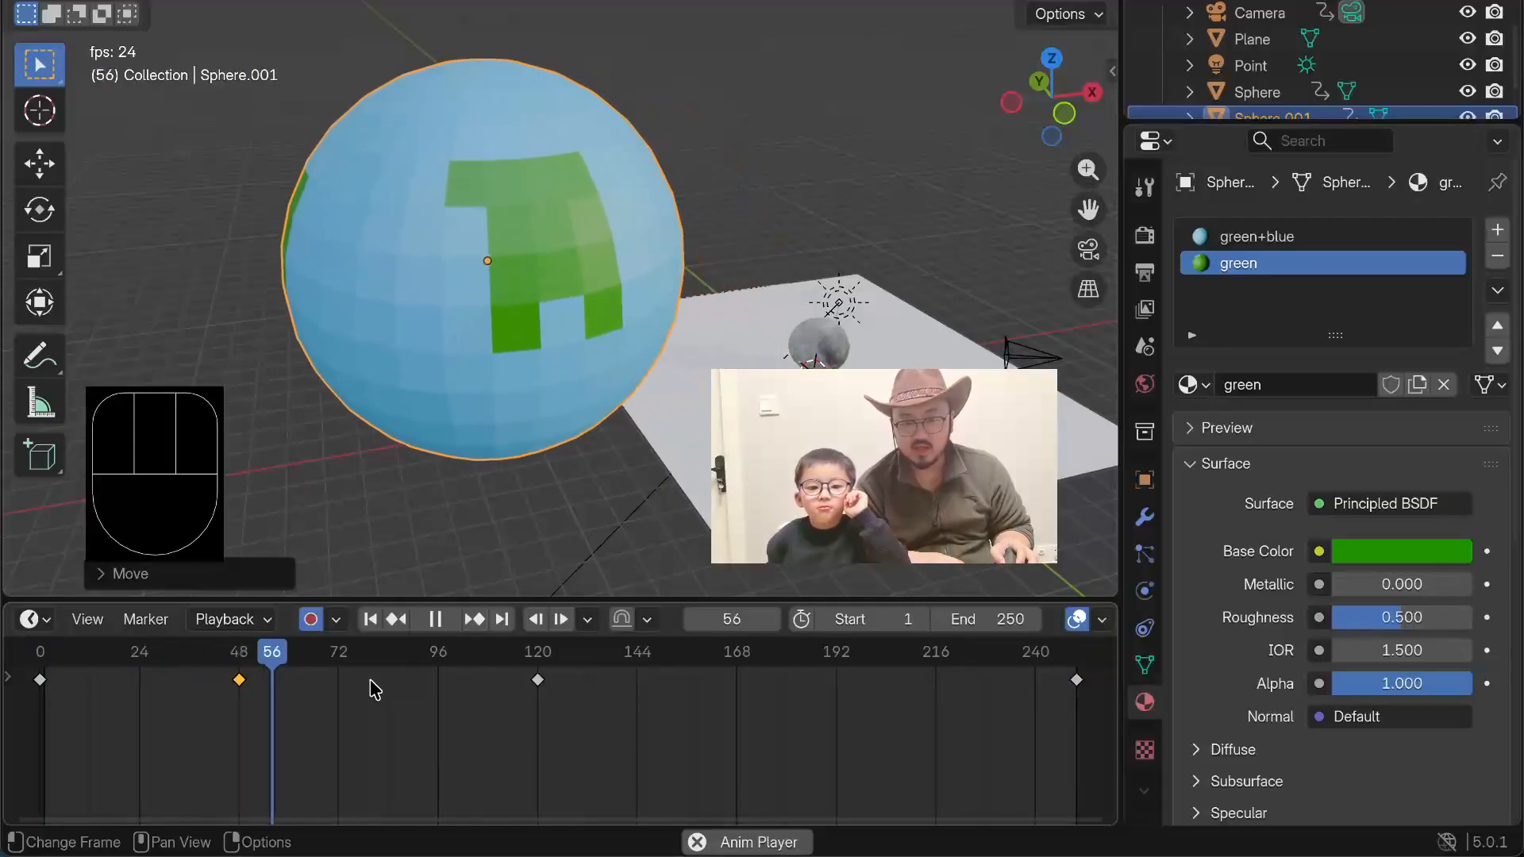
key("space")
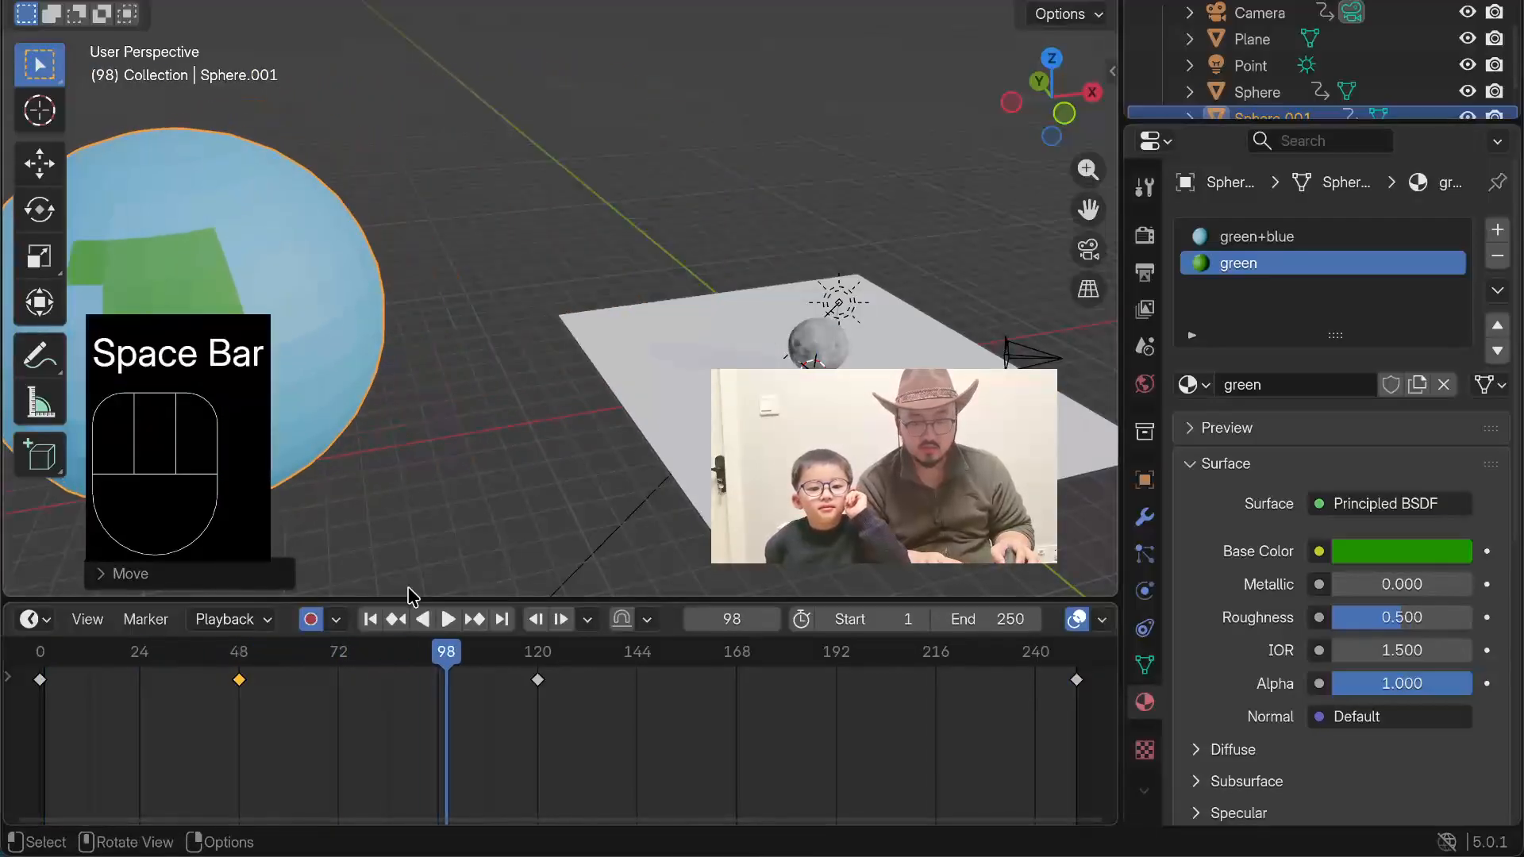
Step: Undo the planet's upward move and enlargement at frame 48, and deselect the planet
key("super+z")
key("super+z")
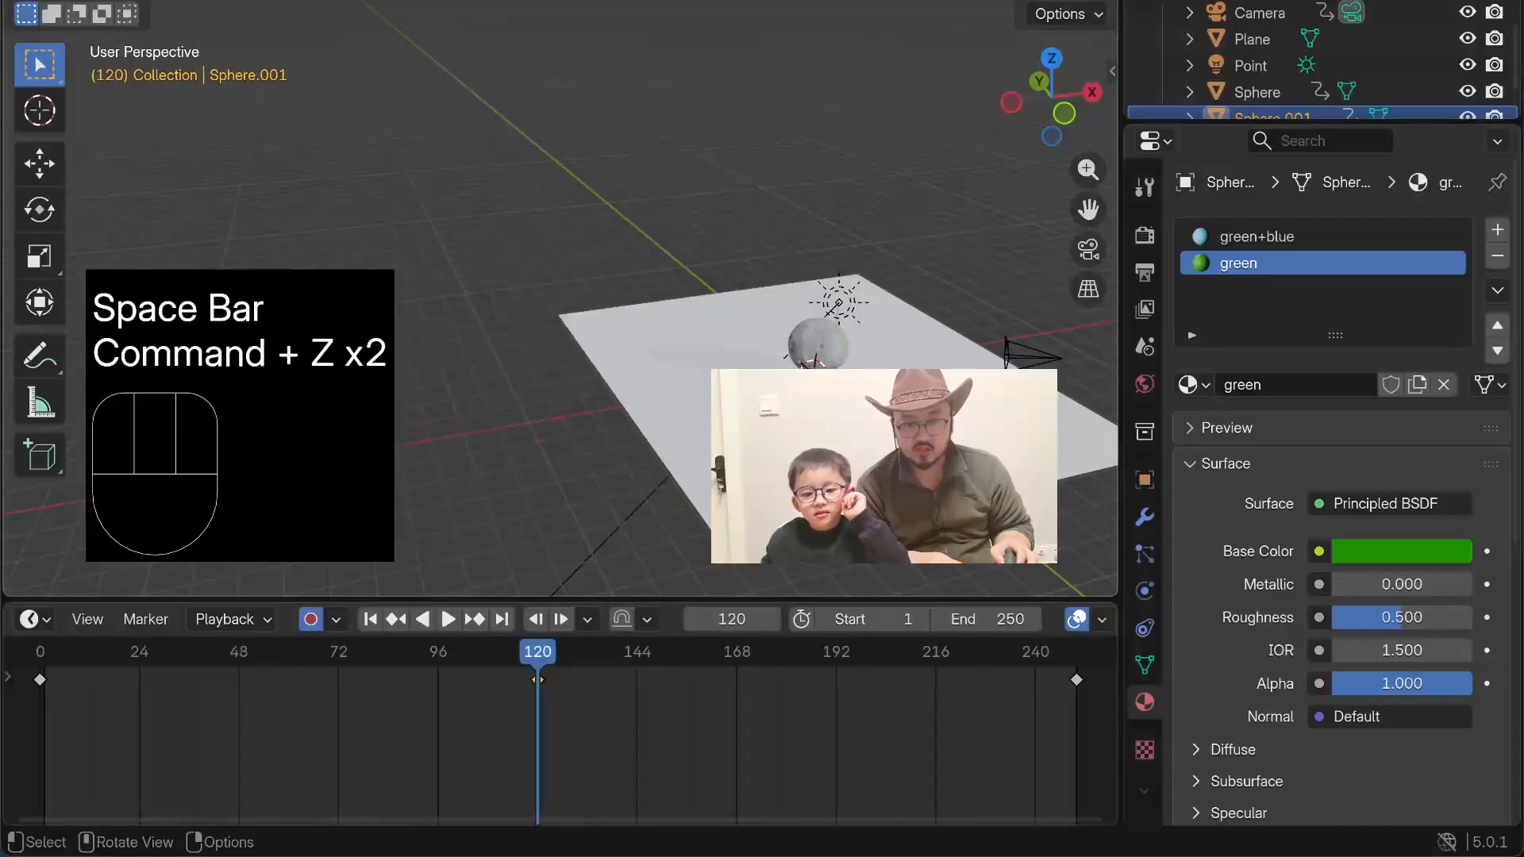
middle_click_drag(503, 397, 454, 354)
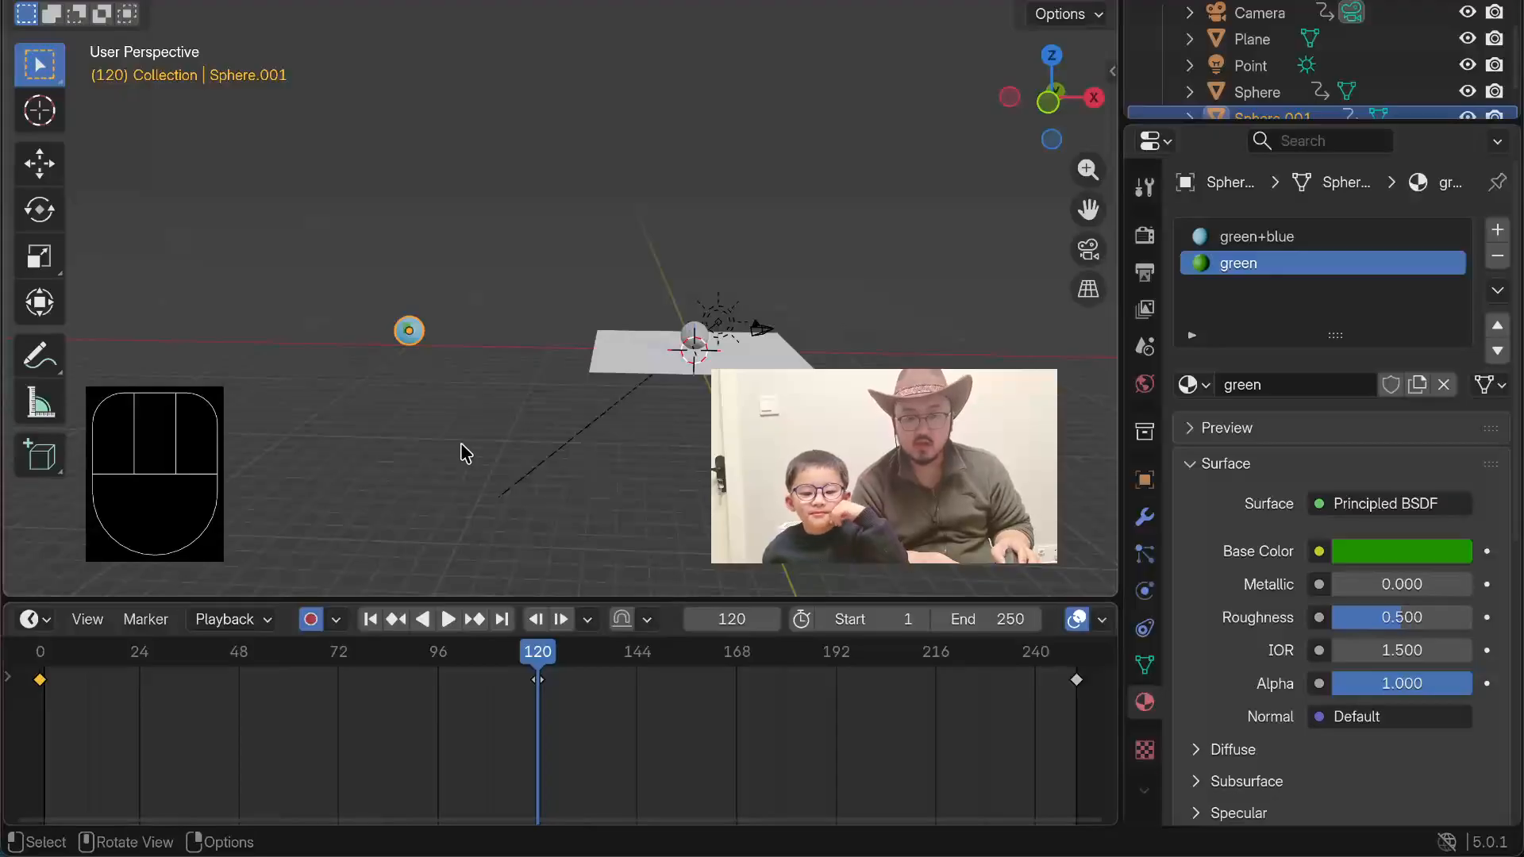
left_click(419, 418)
scroll(412, 369, "up", 3)
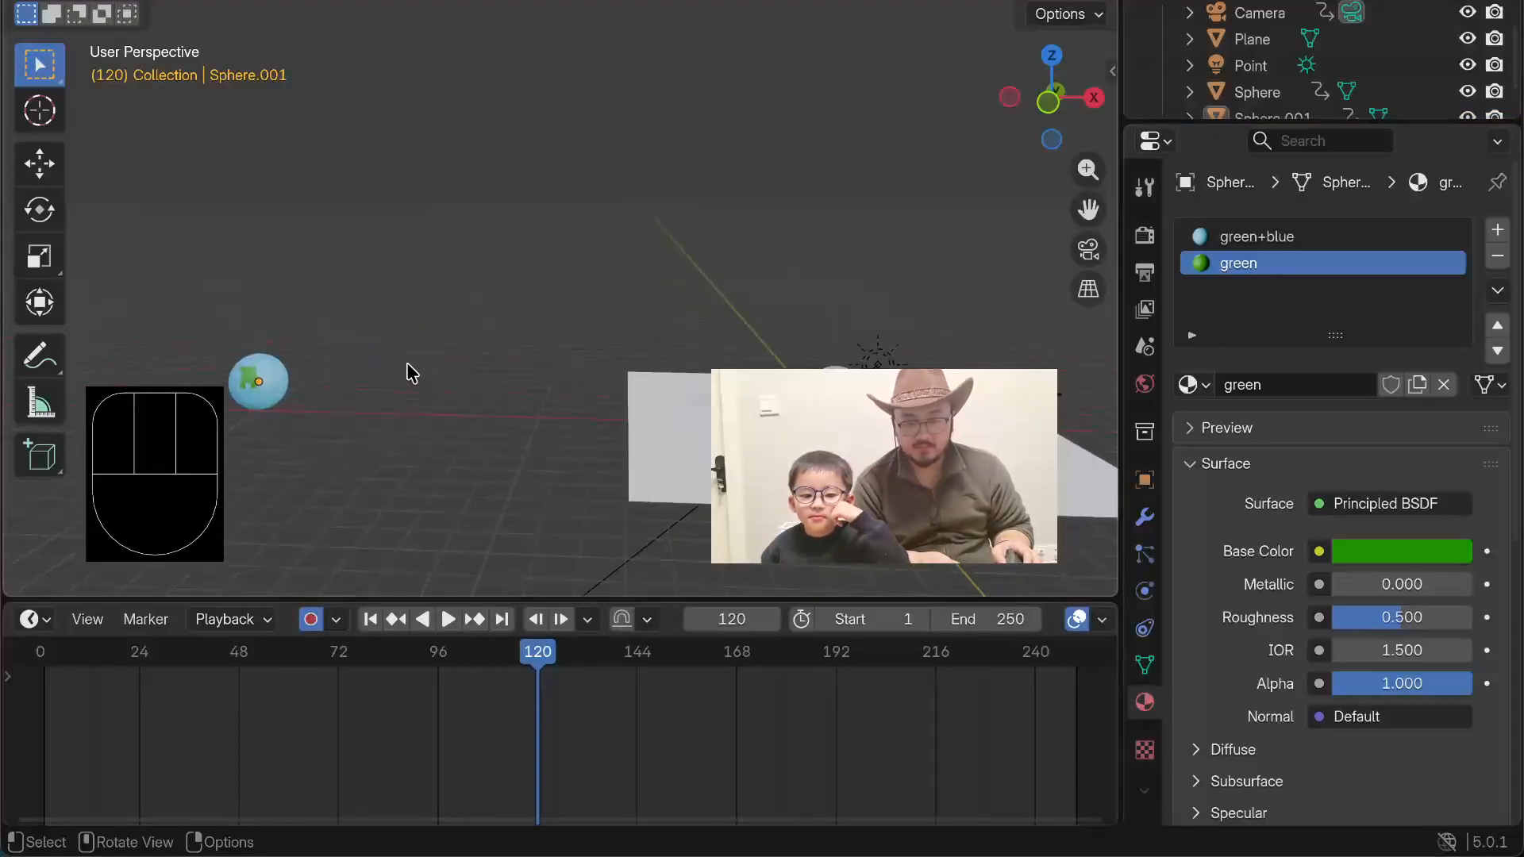
scroll(406, 349, "up", 2)
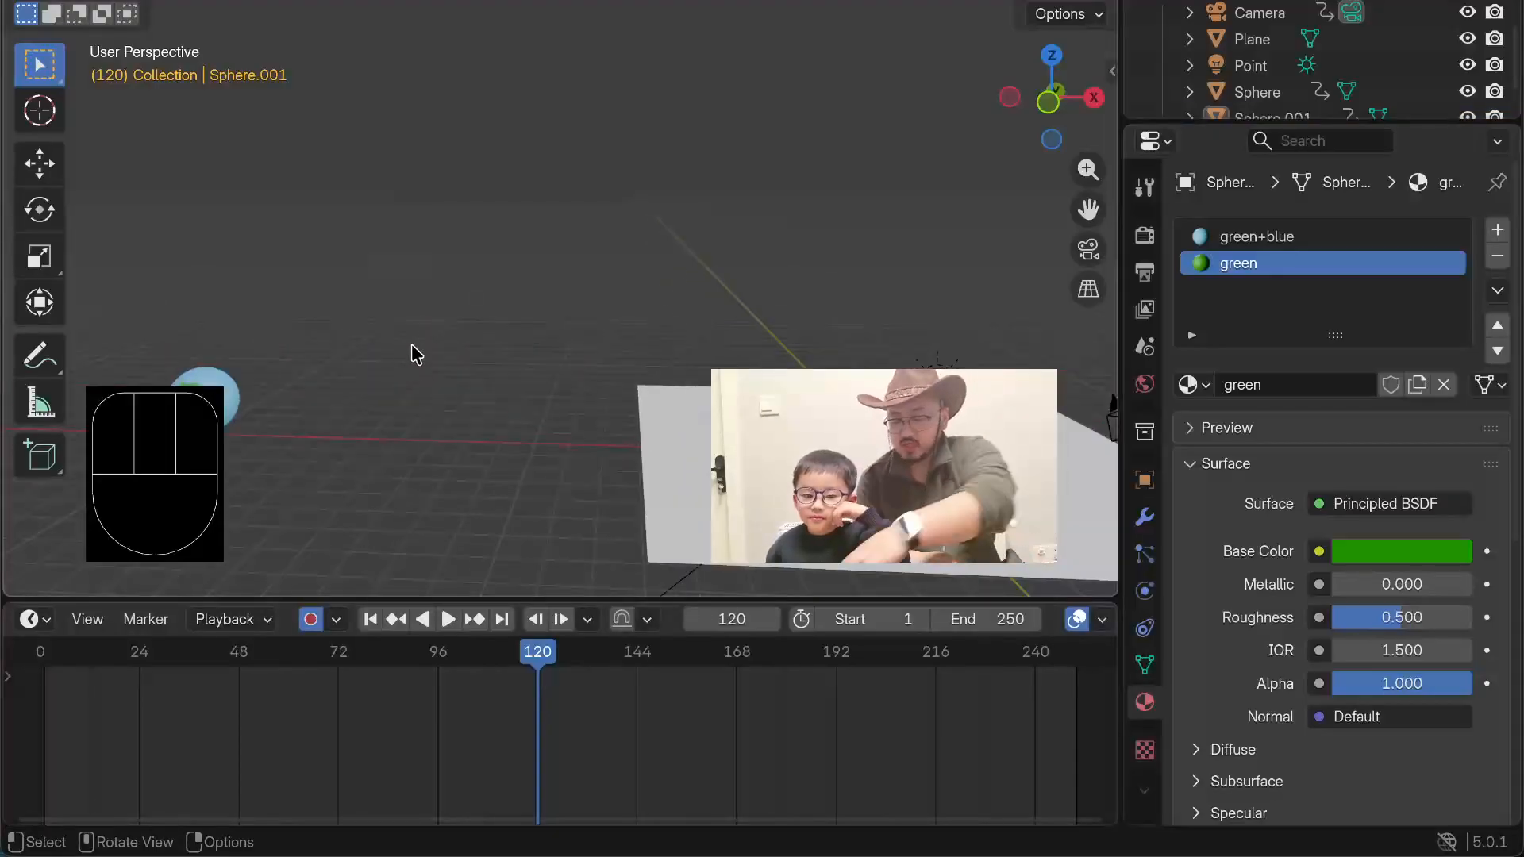
Step: Select the planet in front orthographic view and switch the timeline area to the Graph Editor
key("KP_1")
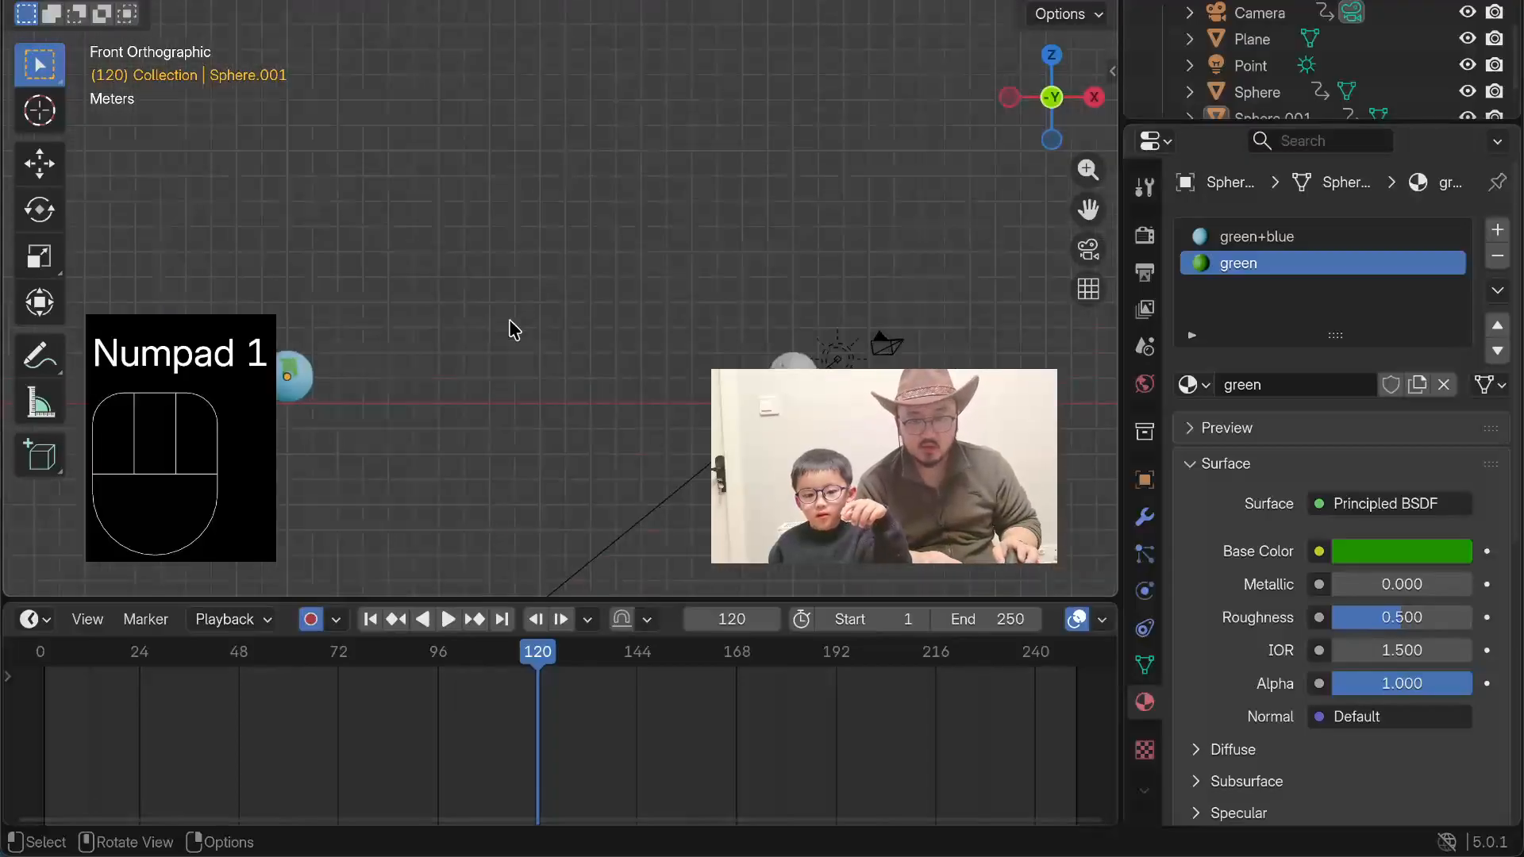
scroll(426, 389, "down", 3)
middle_click_drag(395, 347, 601, 376, "shift")
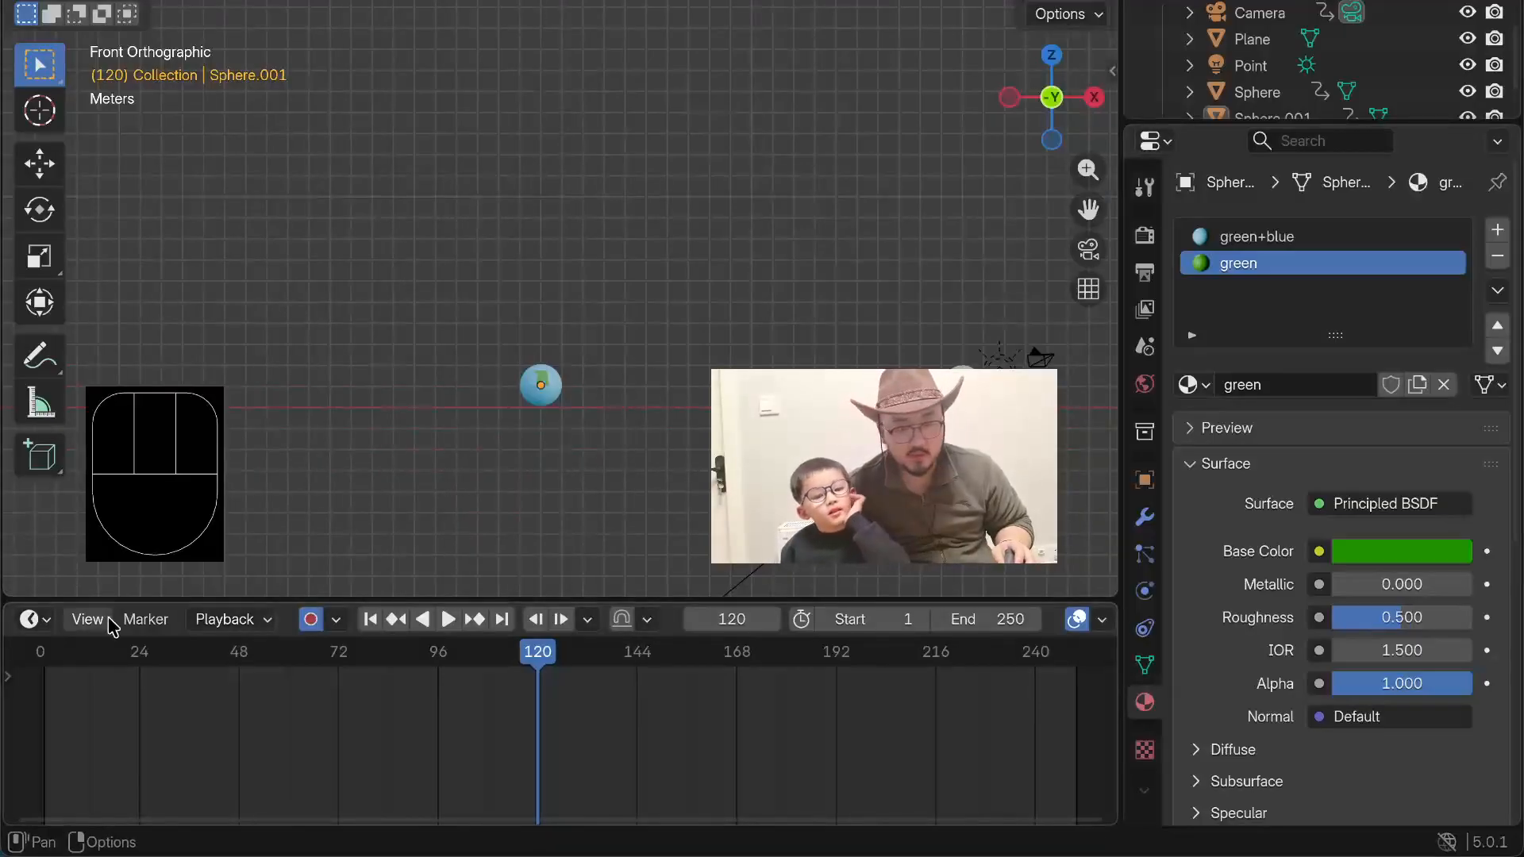
left_click(539, 389)
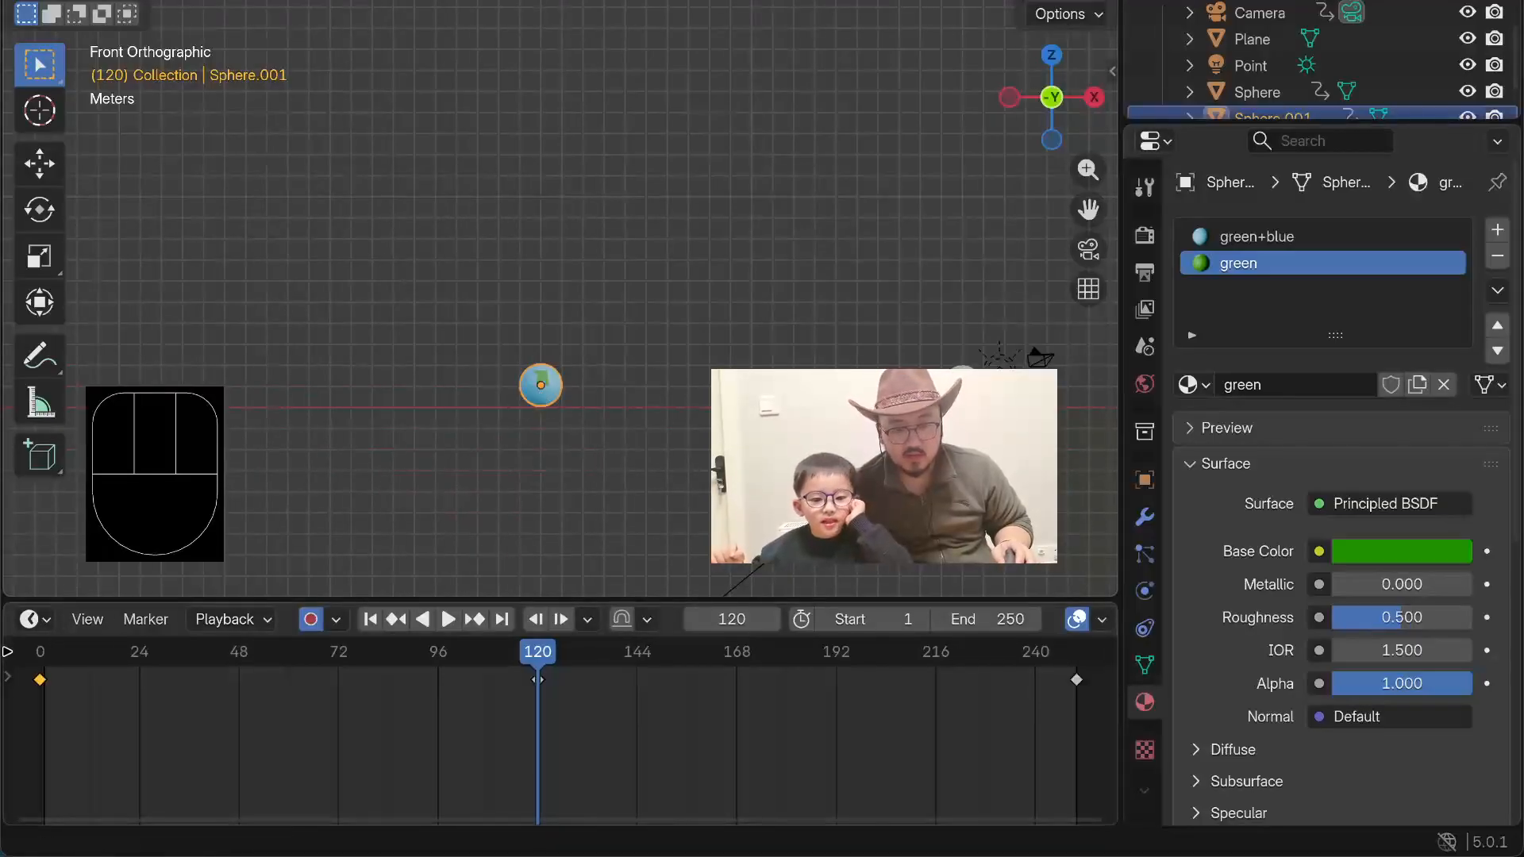
left_click(35, 624)
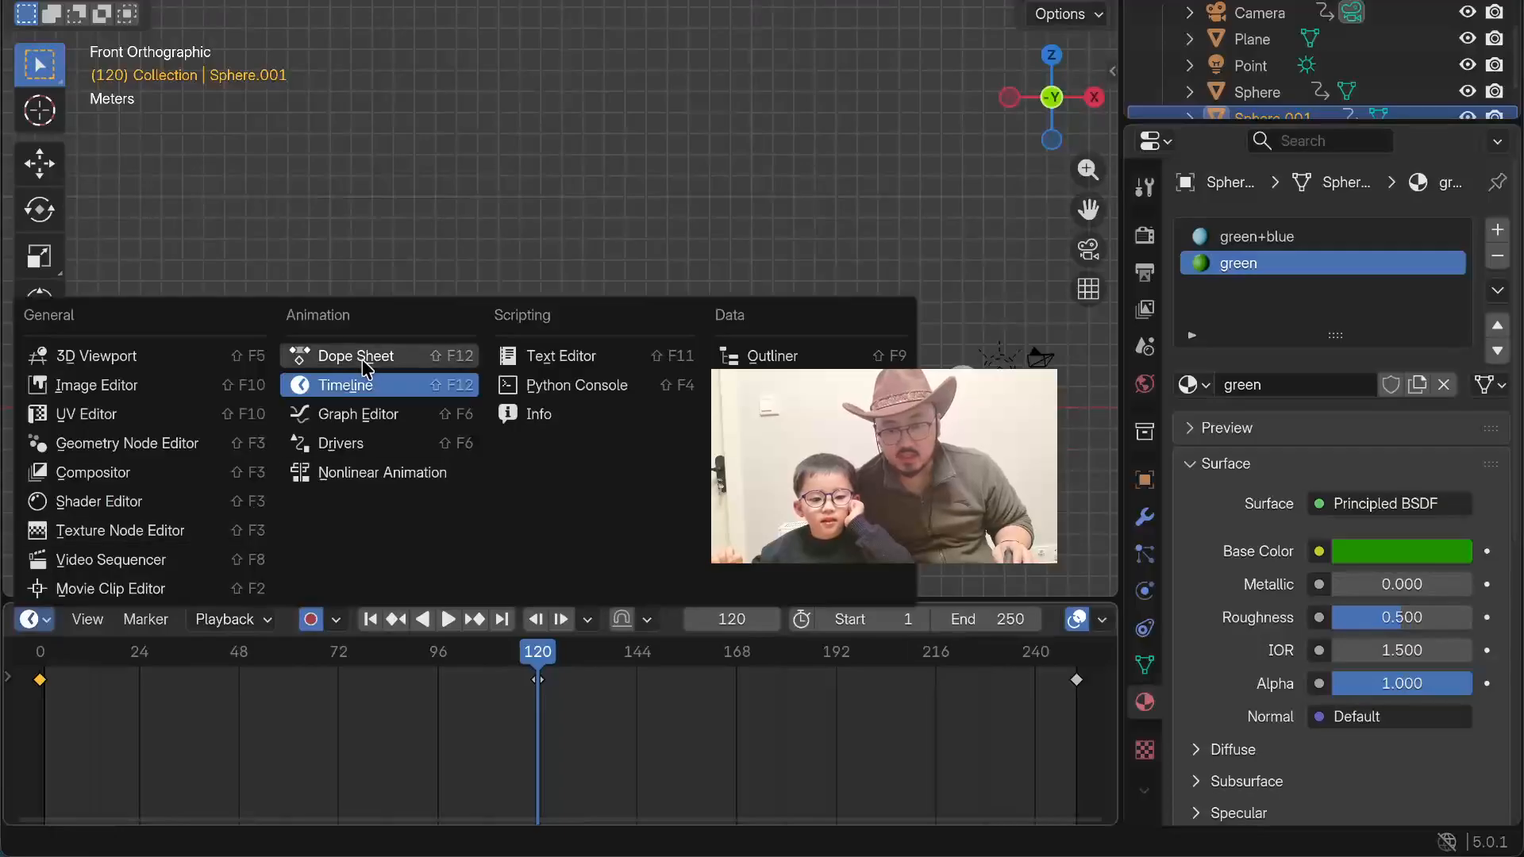
left_click(342, 415)
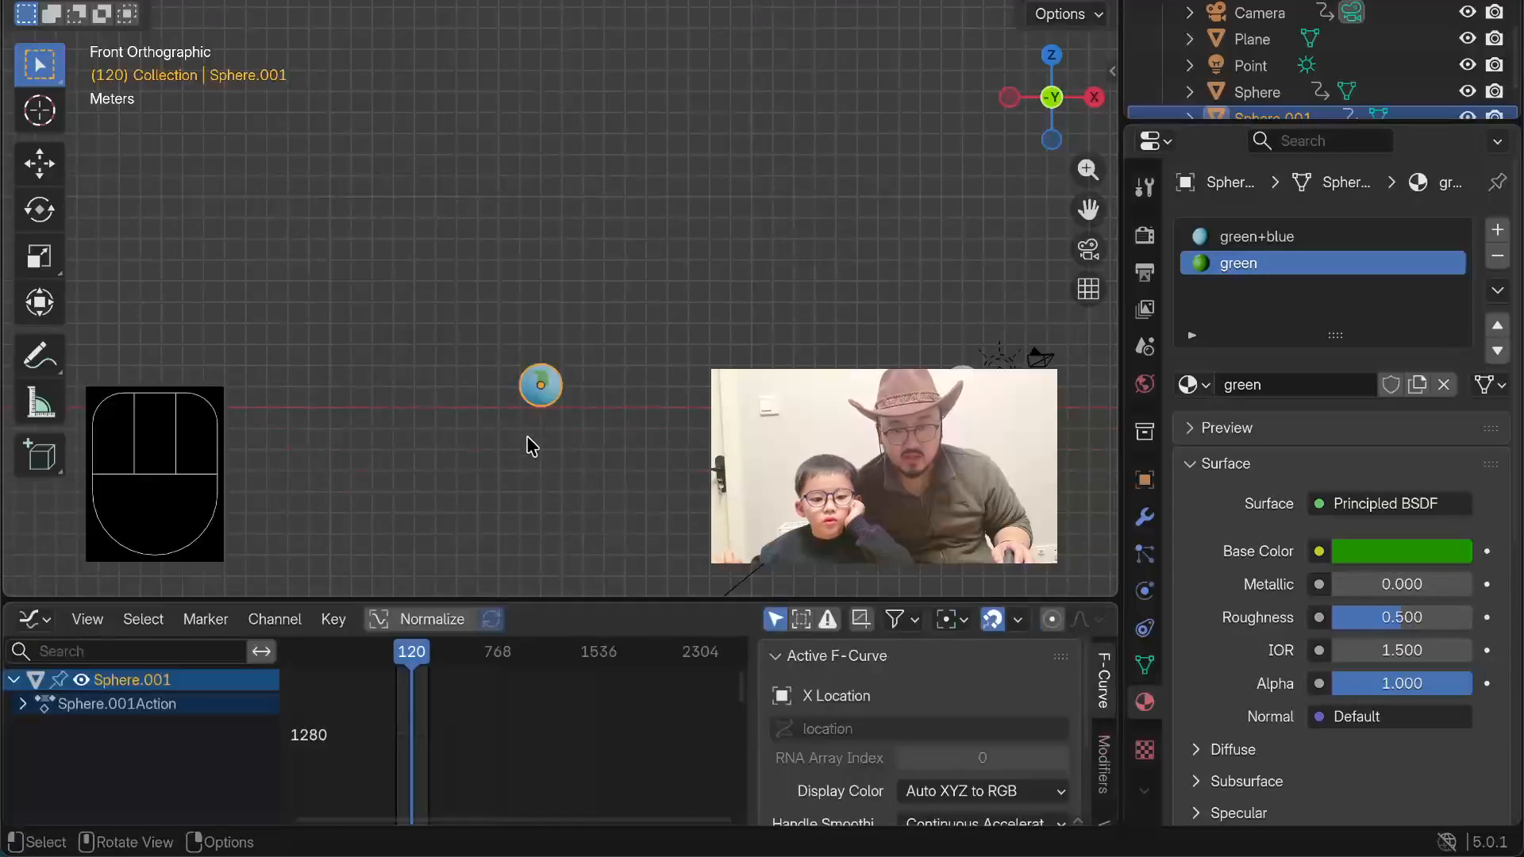
Step: Expand the planet's action, select its Object Transforms channel group, and enlarge the Graph Editor area
left_click(23, 704)
left_click(111, 737)
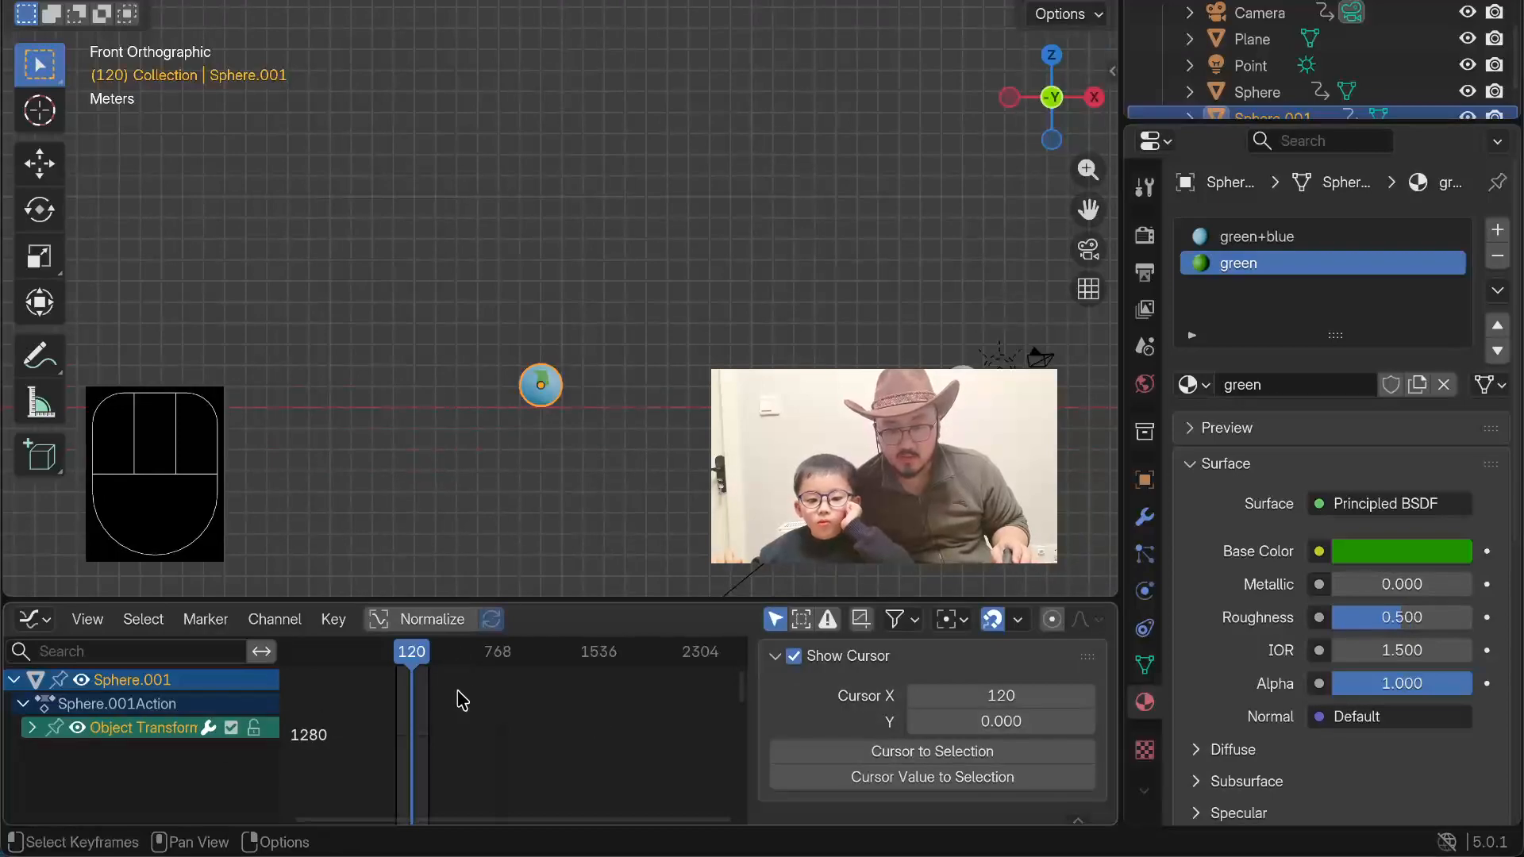
left_click_drag(652, 601, 651, 343)
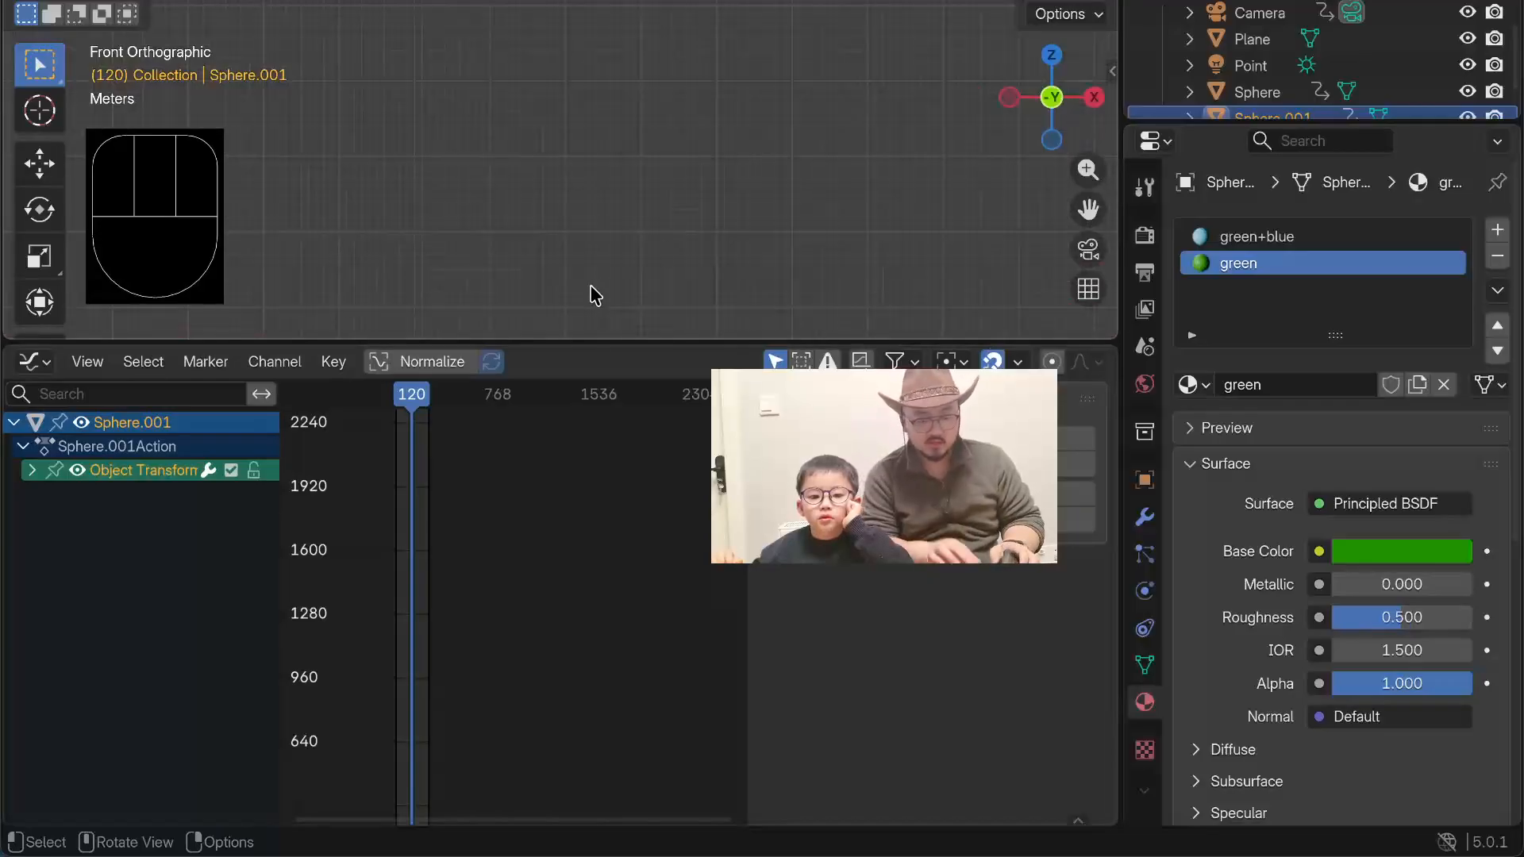
middle_click_drag(517, 242, 657, 112, "shift")
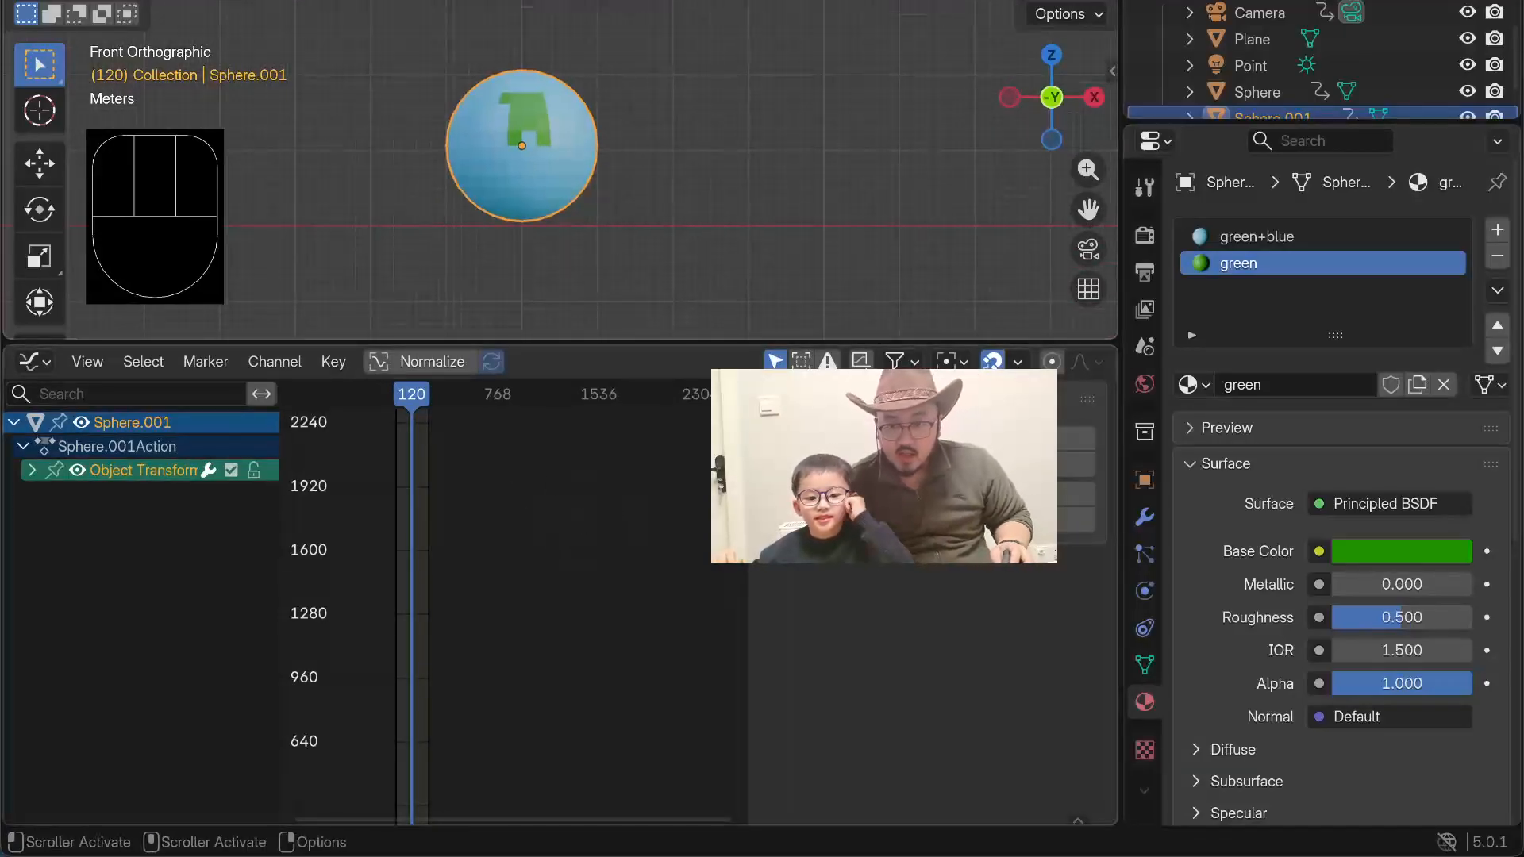
Step: Try to set the planet's keyframe interpolation to Linear, and play the animation to check its motion
left_click(415, 524)
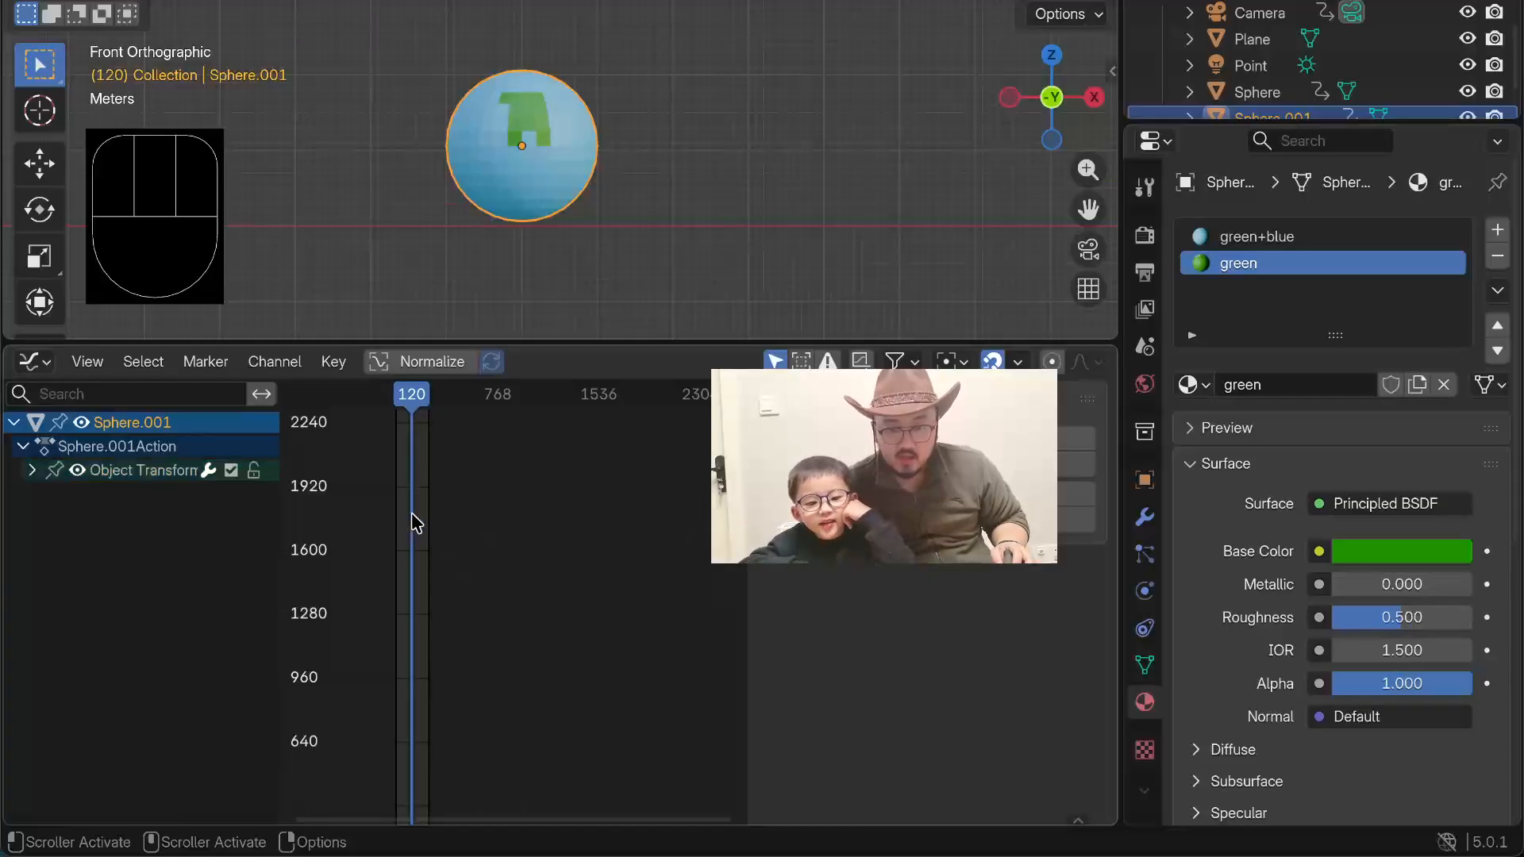
key("t")
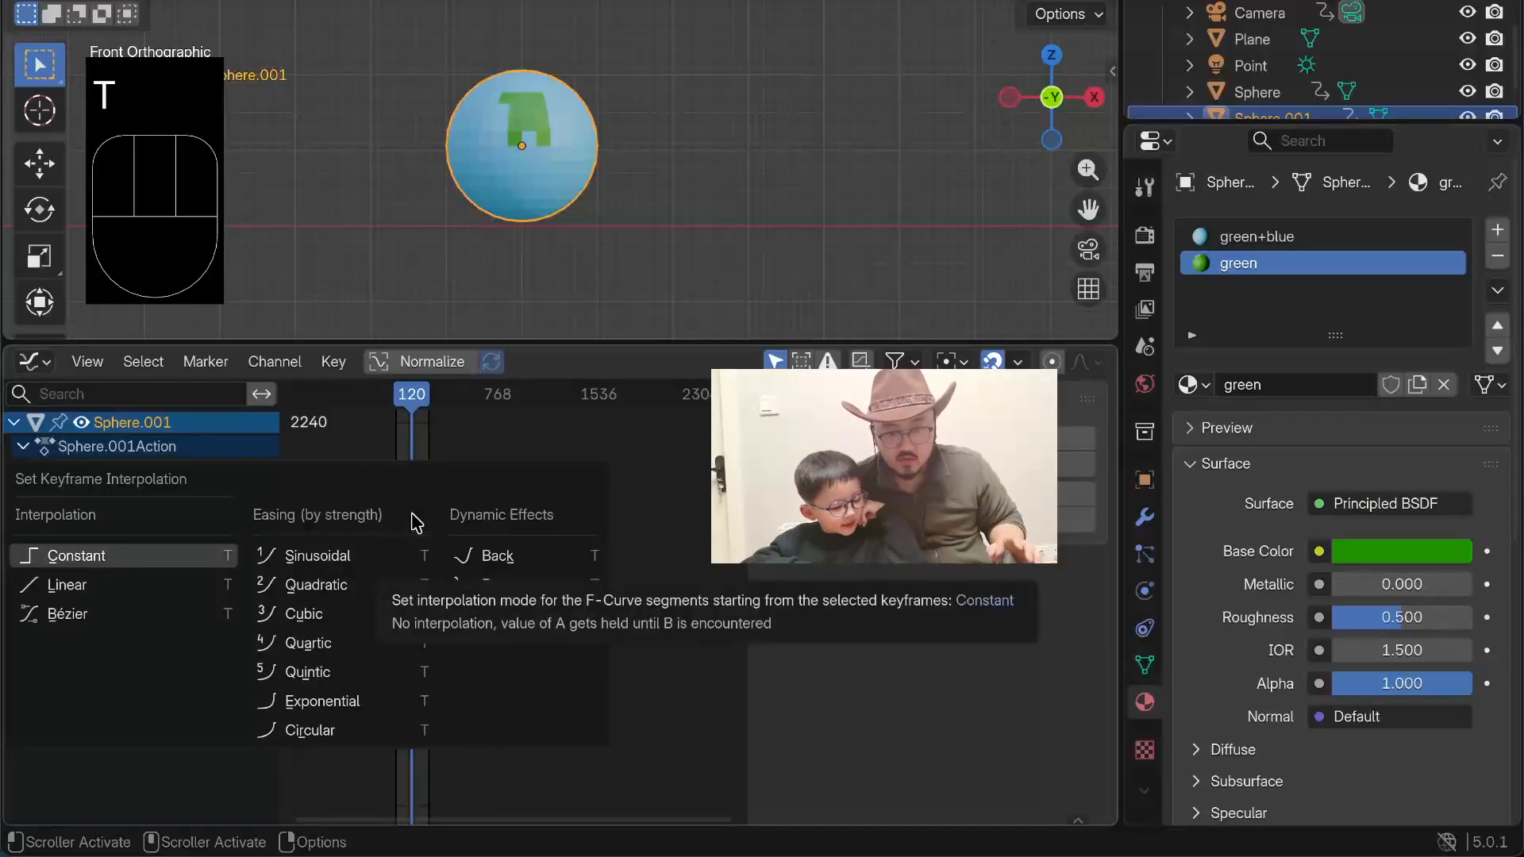
left_click(96, 597)
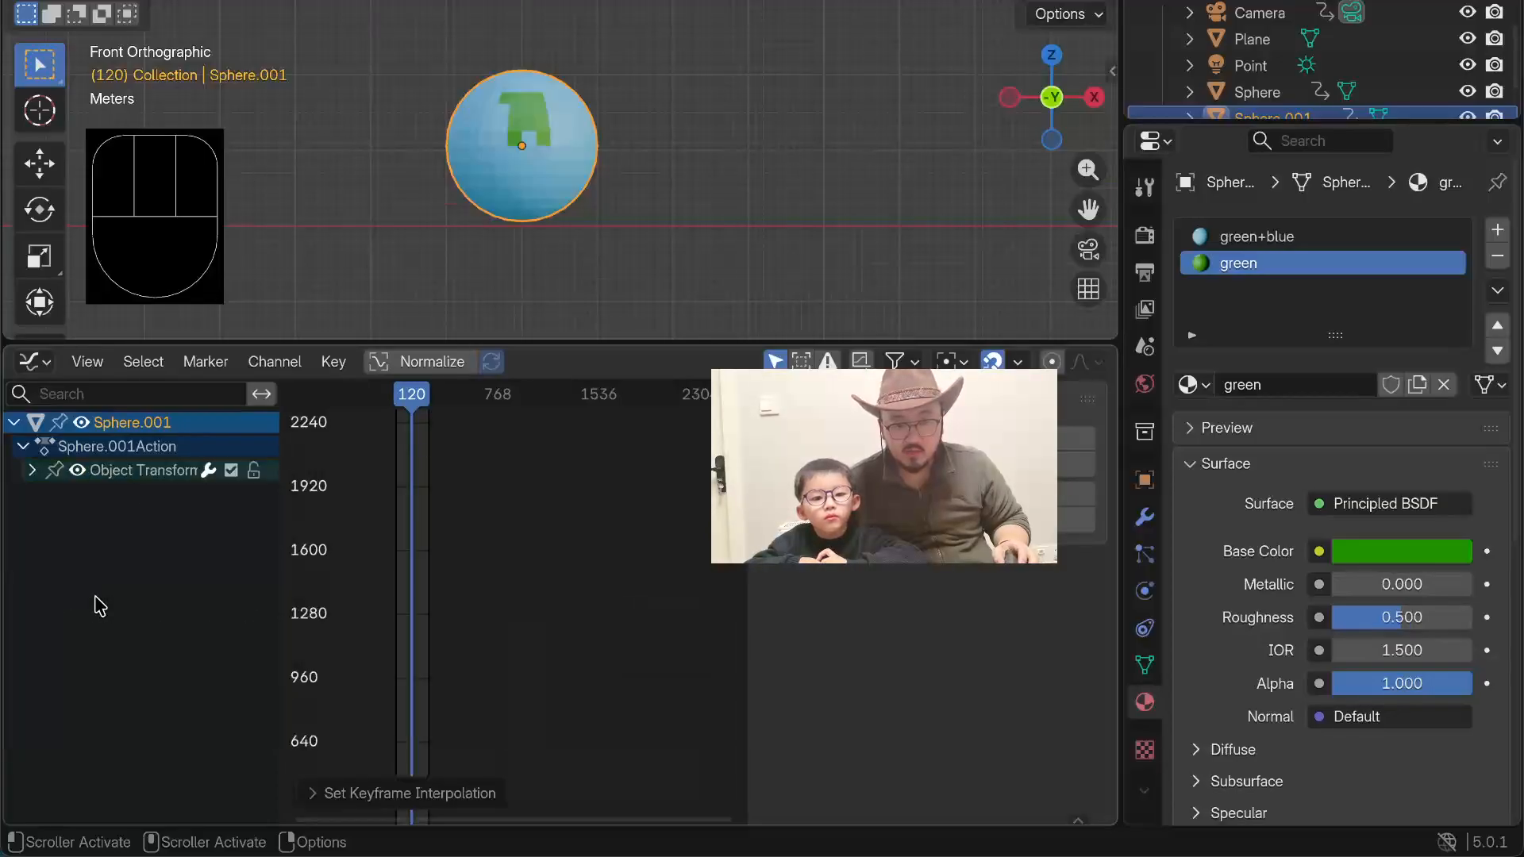
scroll(423, 248, "up", 3)
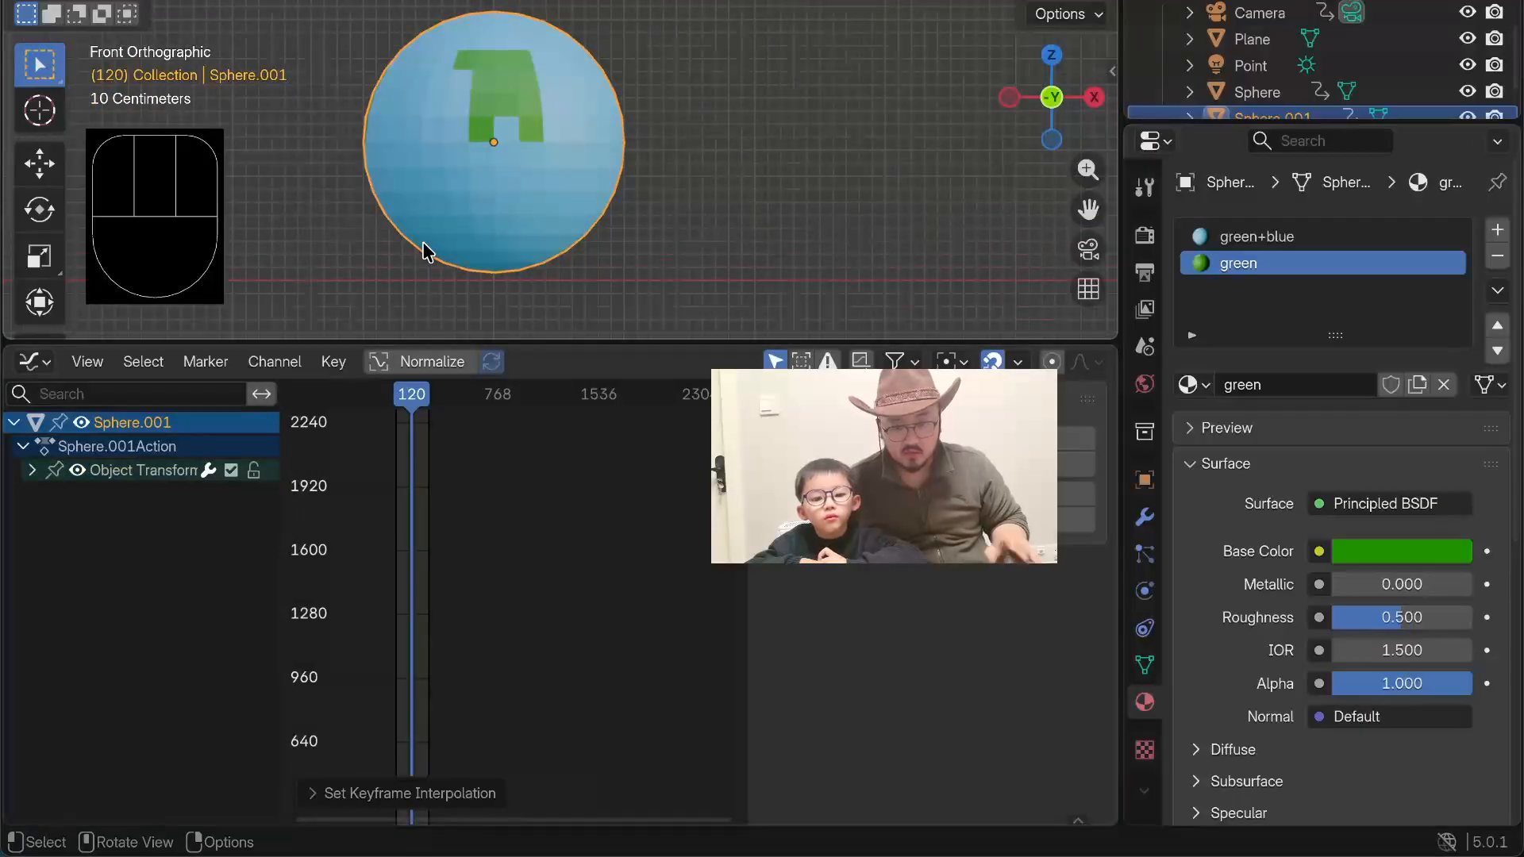
key("space")
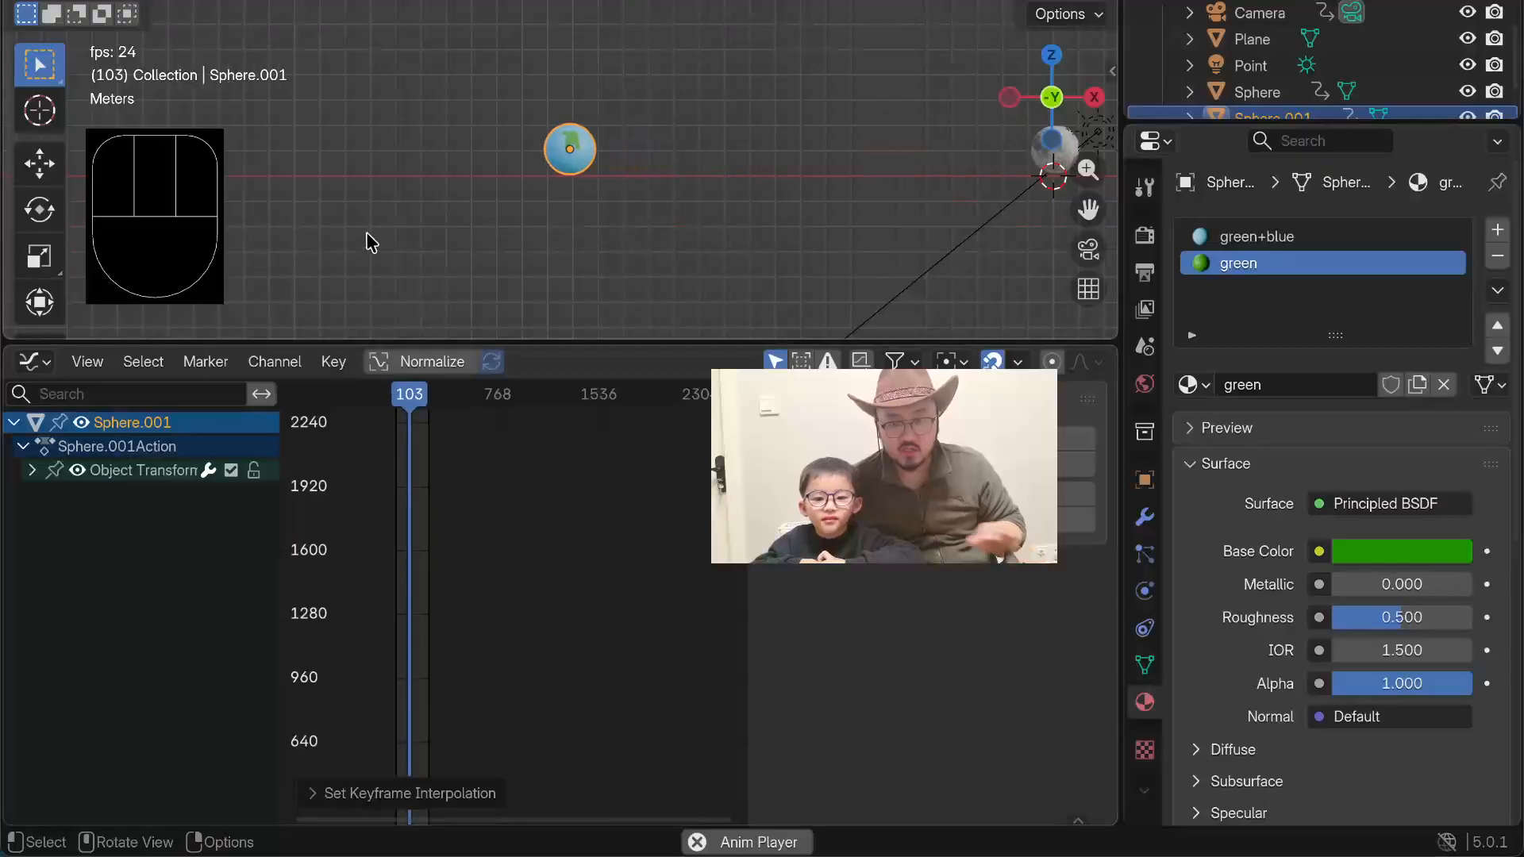
key("space")
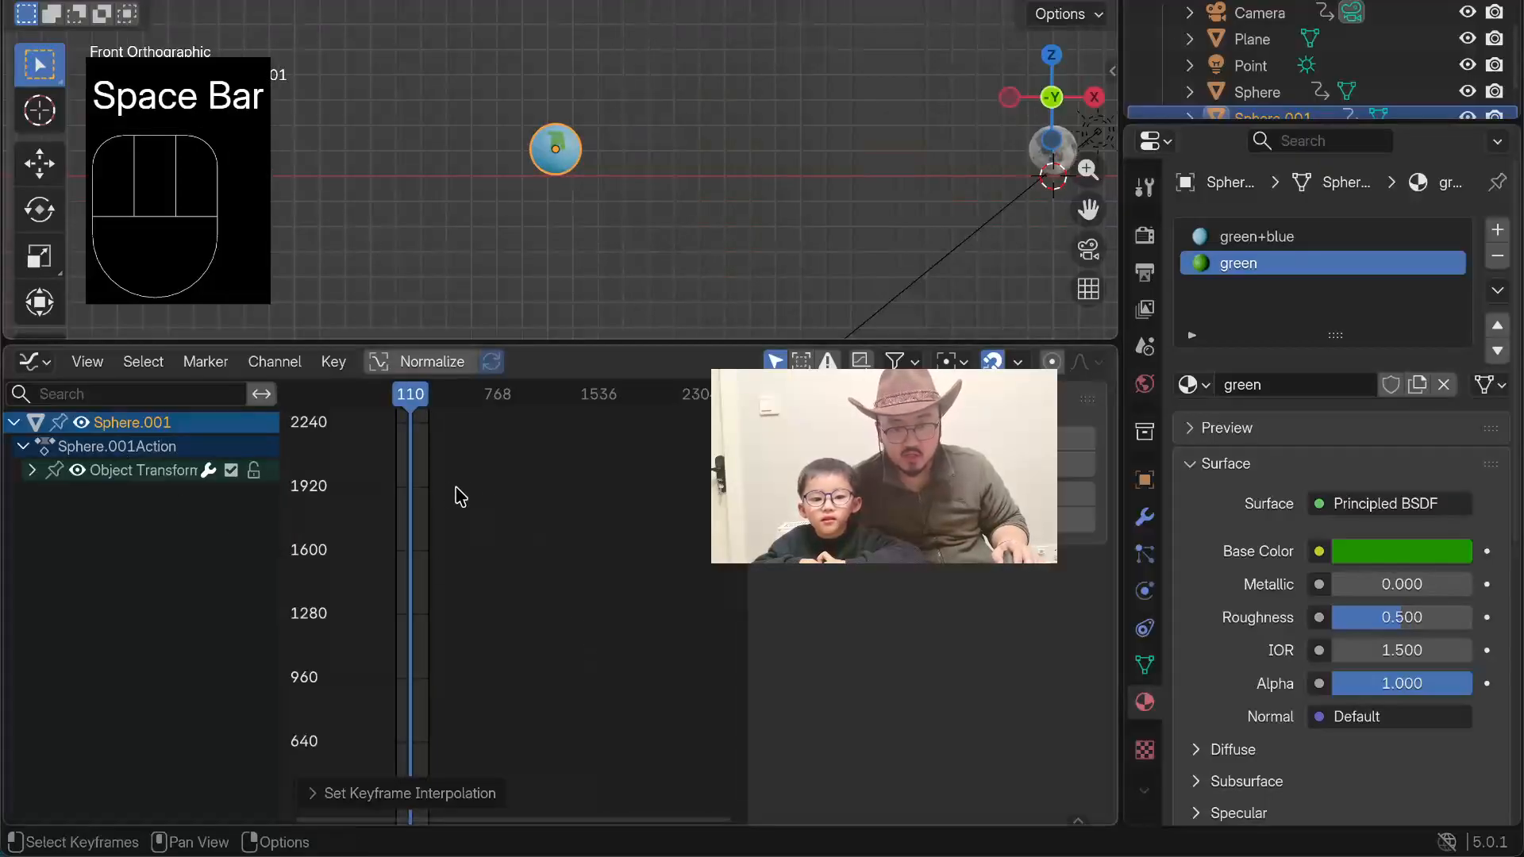
Step: Select all of the planet's keyframes and set their interpolation to Linear
left_click(429, 494)
key("a")
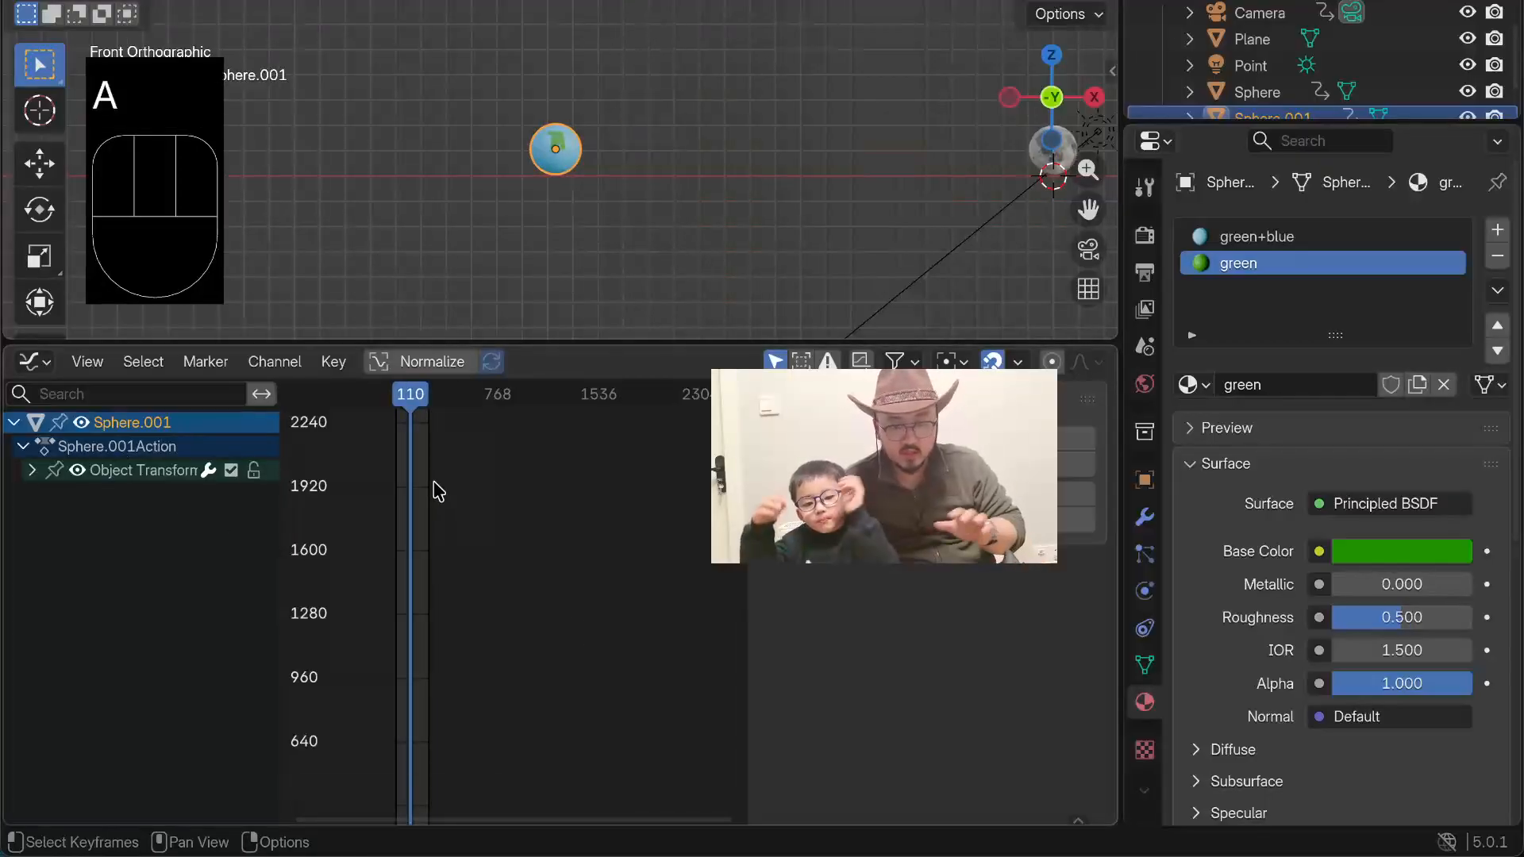
key("t")
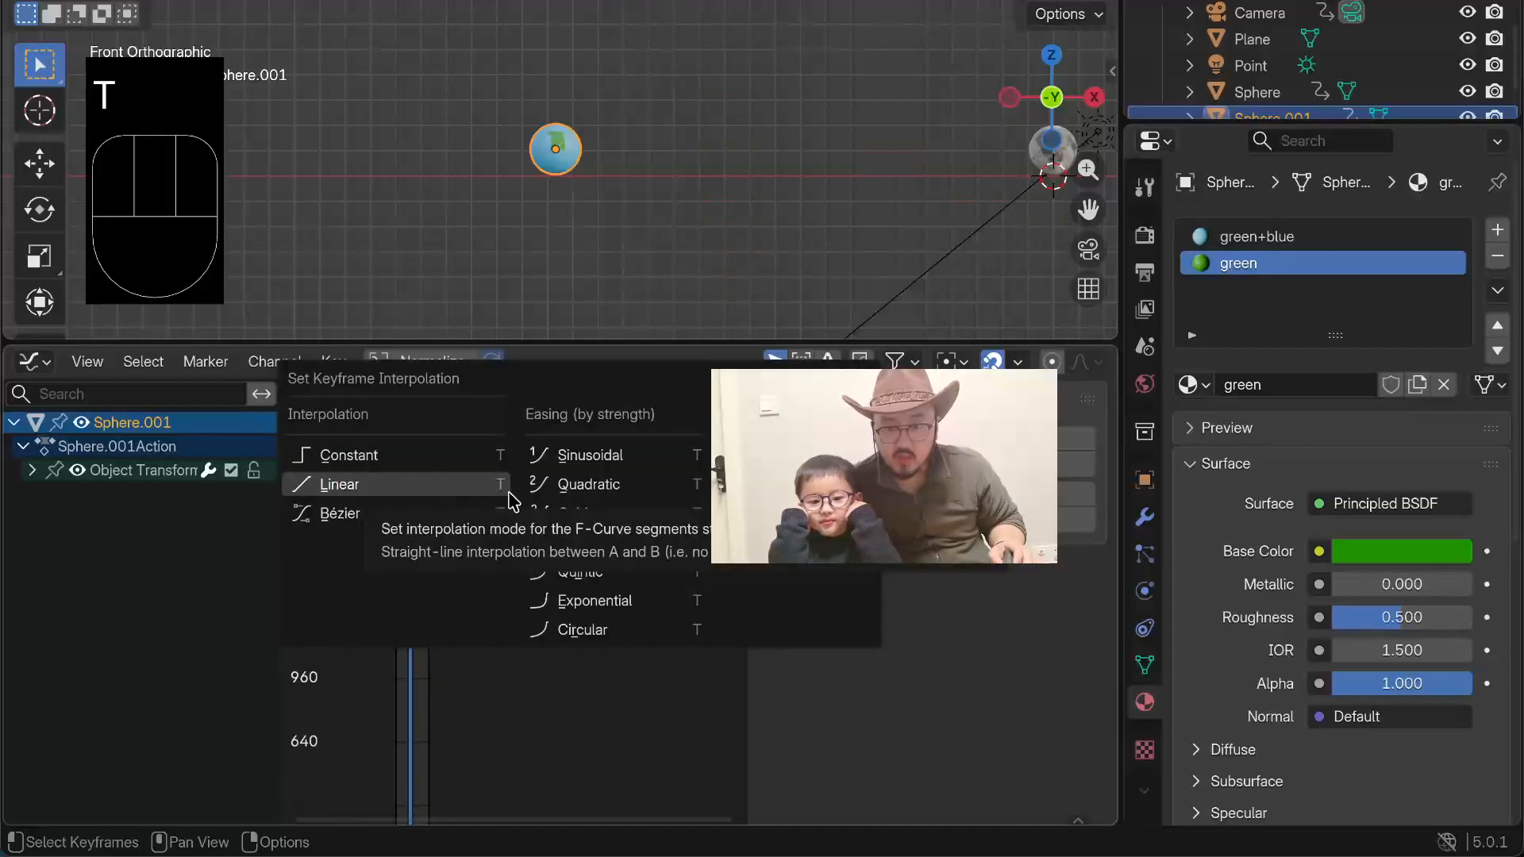
left_click(340, 484)
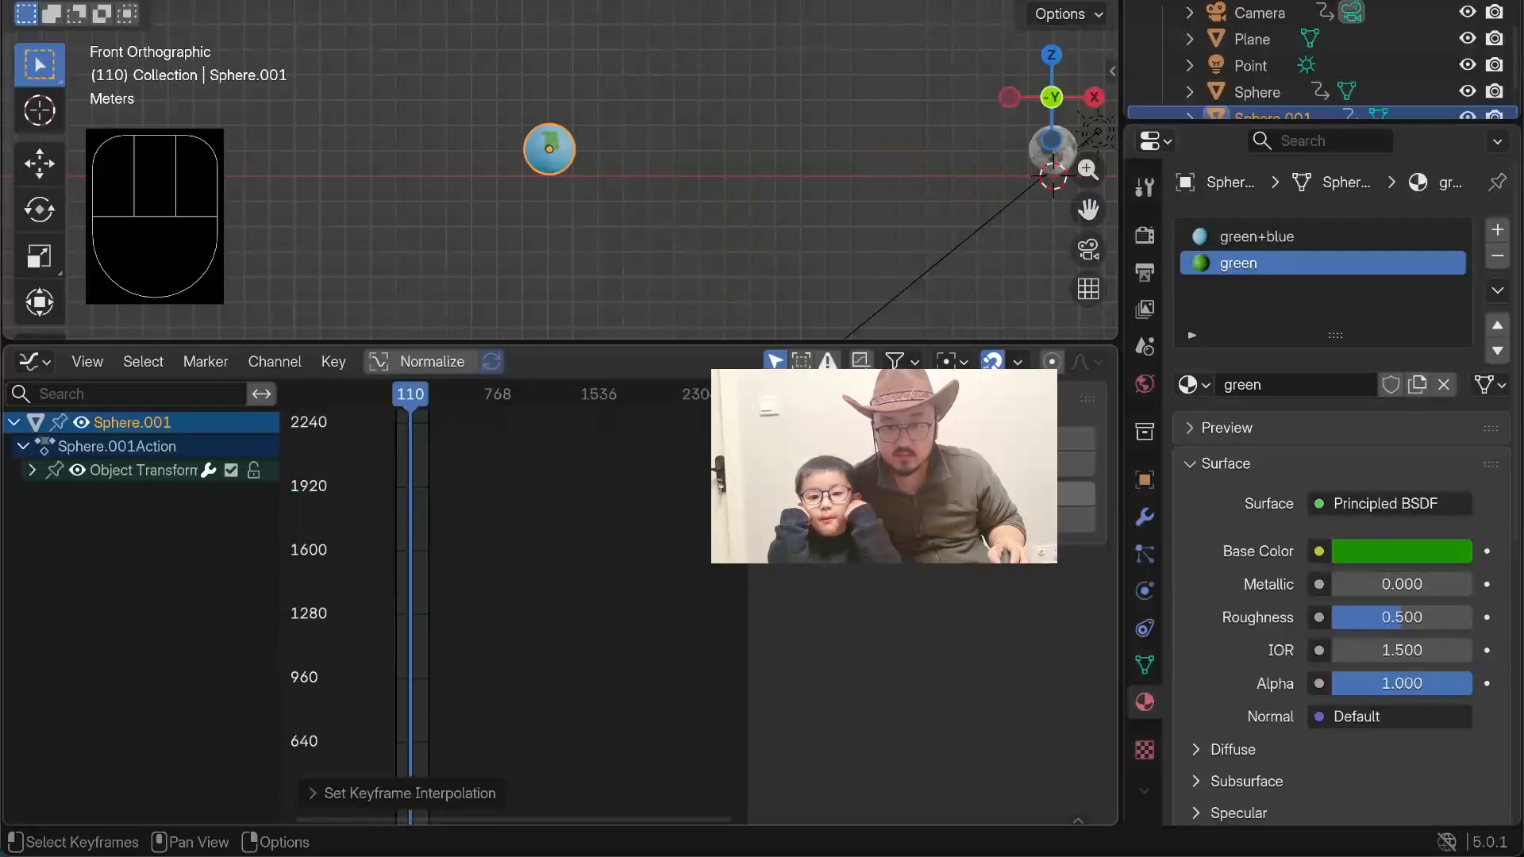
Step: Play the animation to examine the planet's speed along its path and its curves in the Graph Editor, then stop playback
key("space")
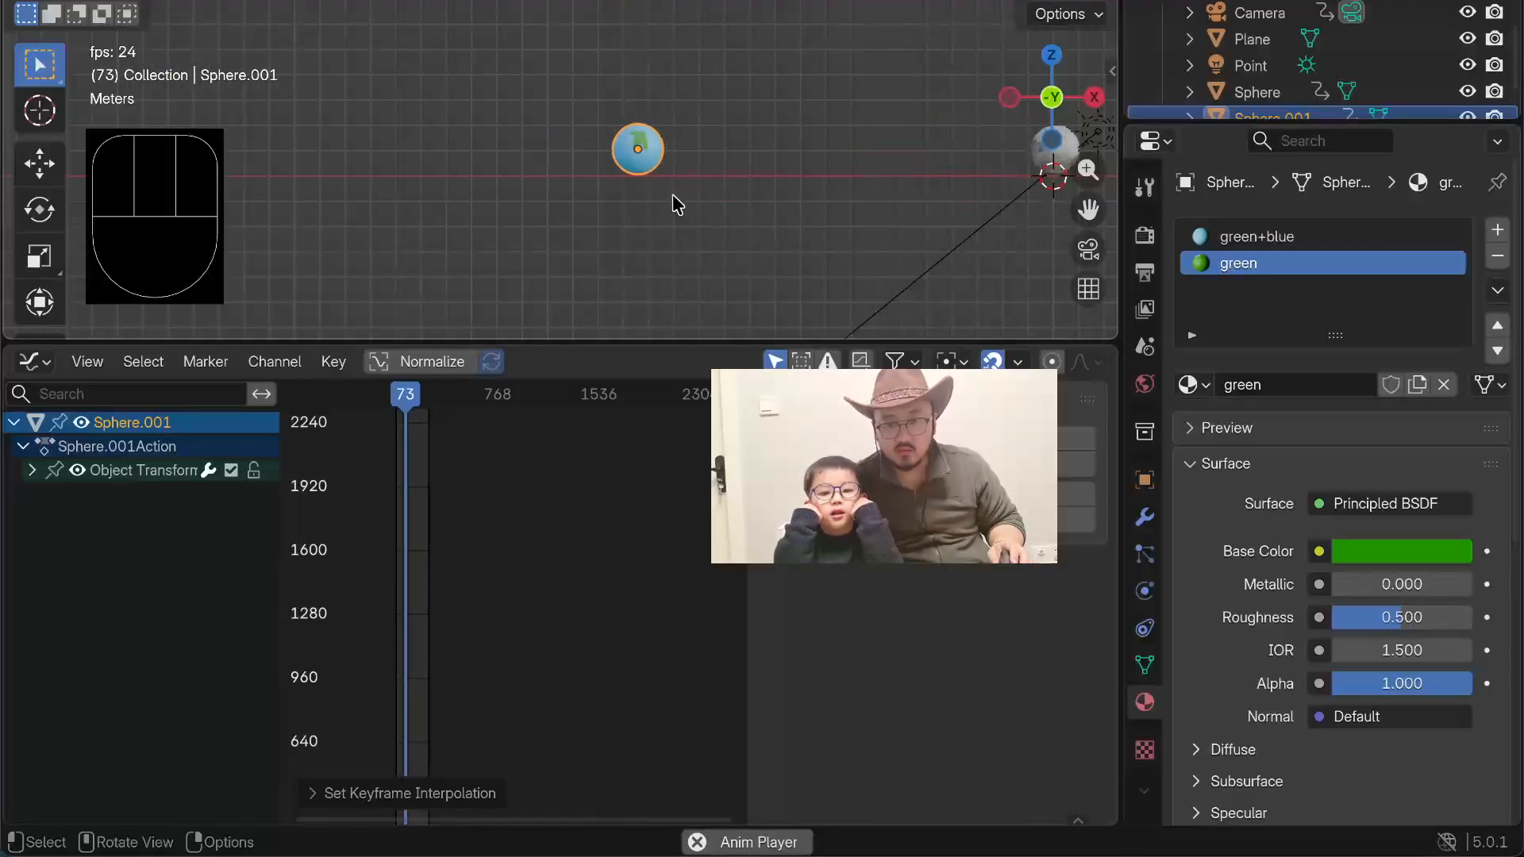
scroll(602, 167, "up", 4)
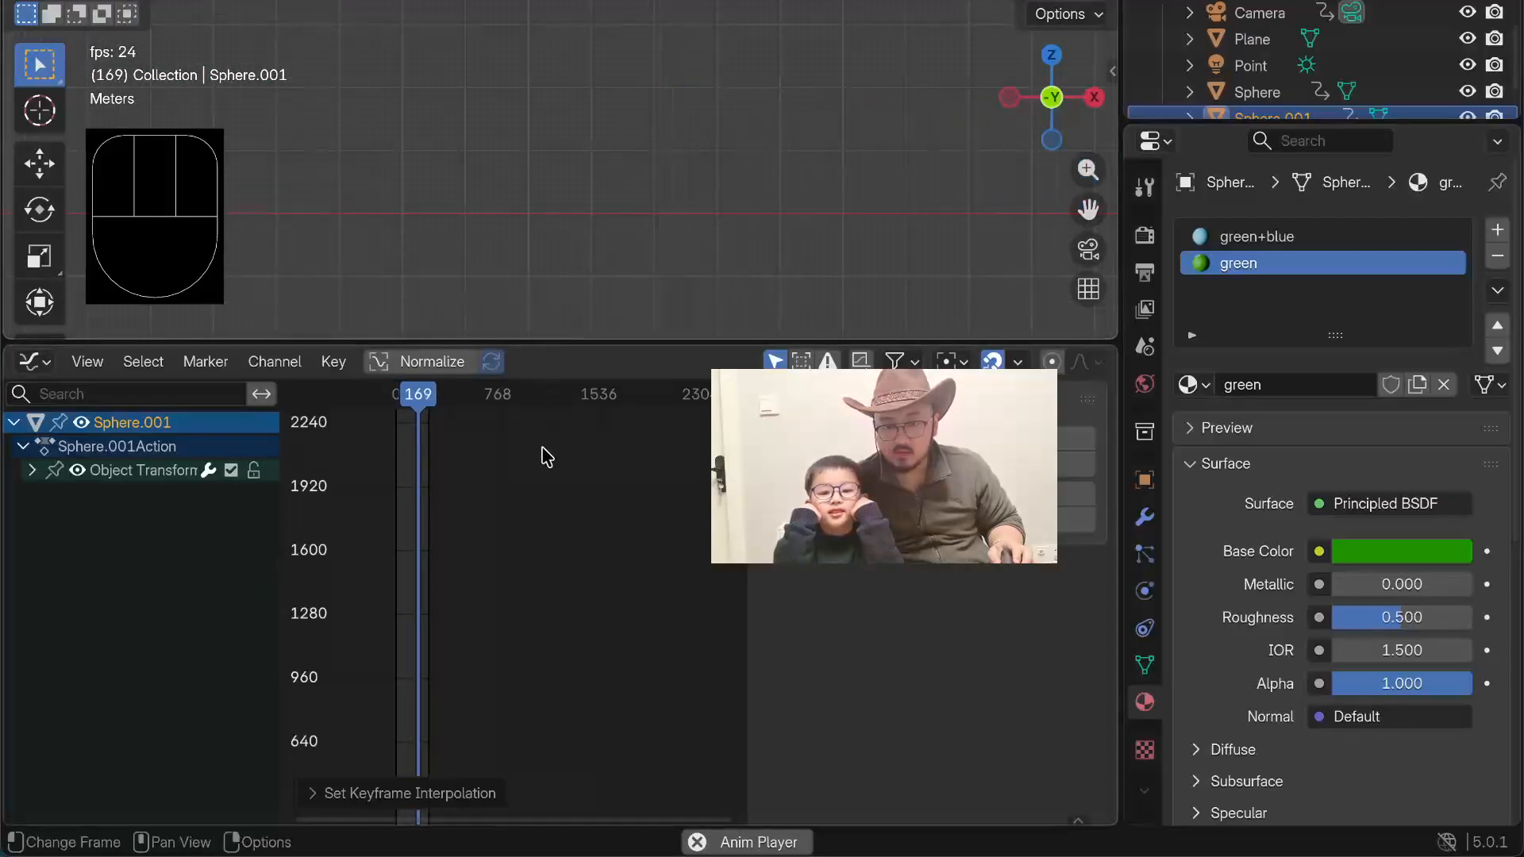
scroll(431, 473, "up", 5)
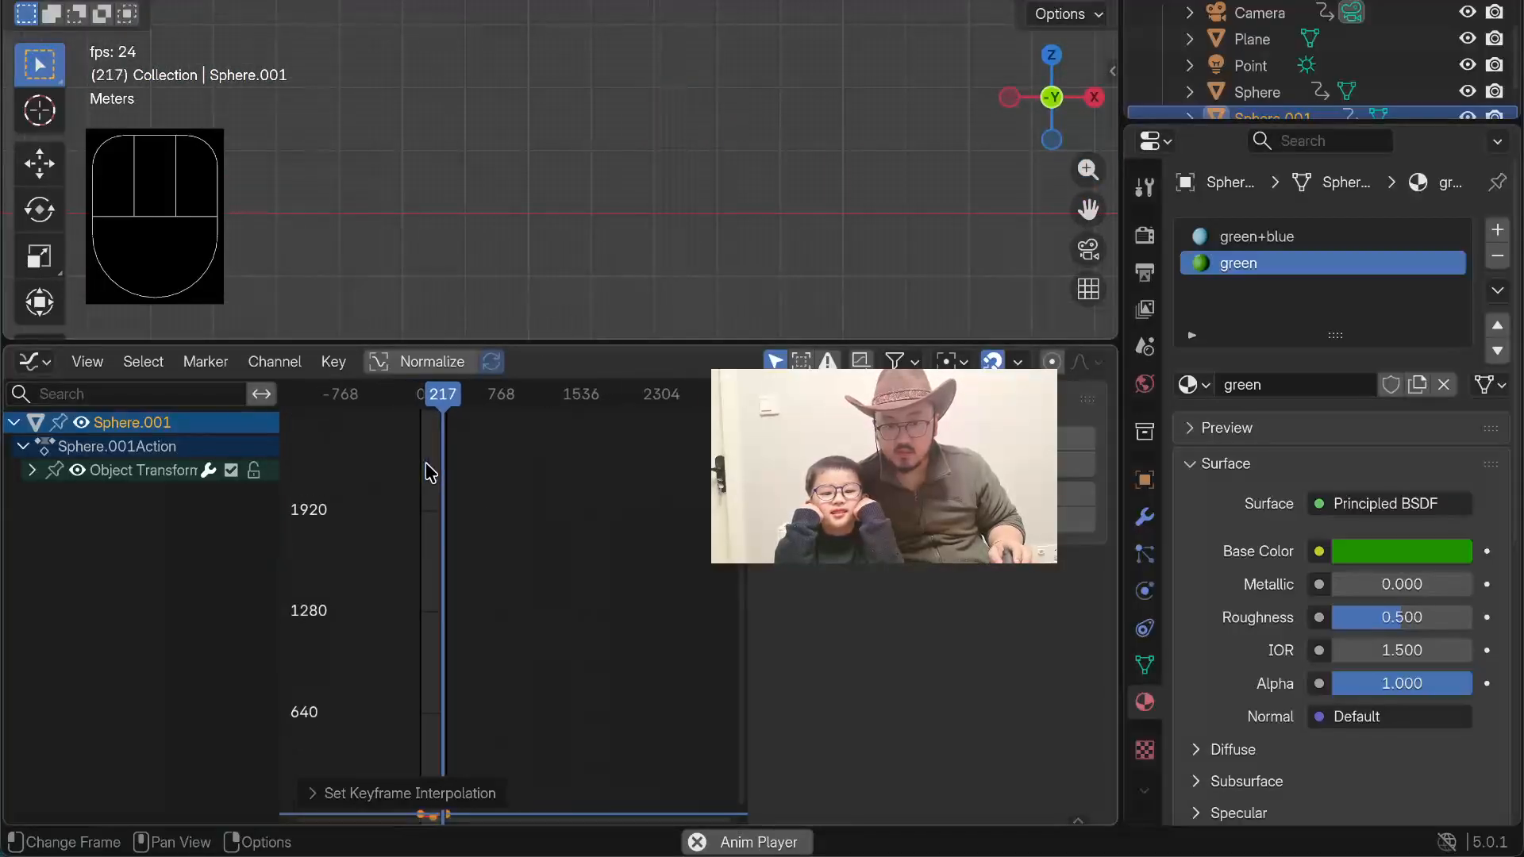
scroll(401, 532, "down", 4)
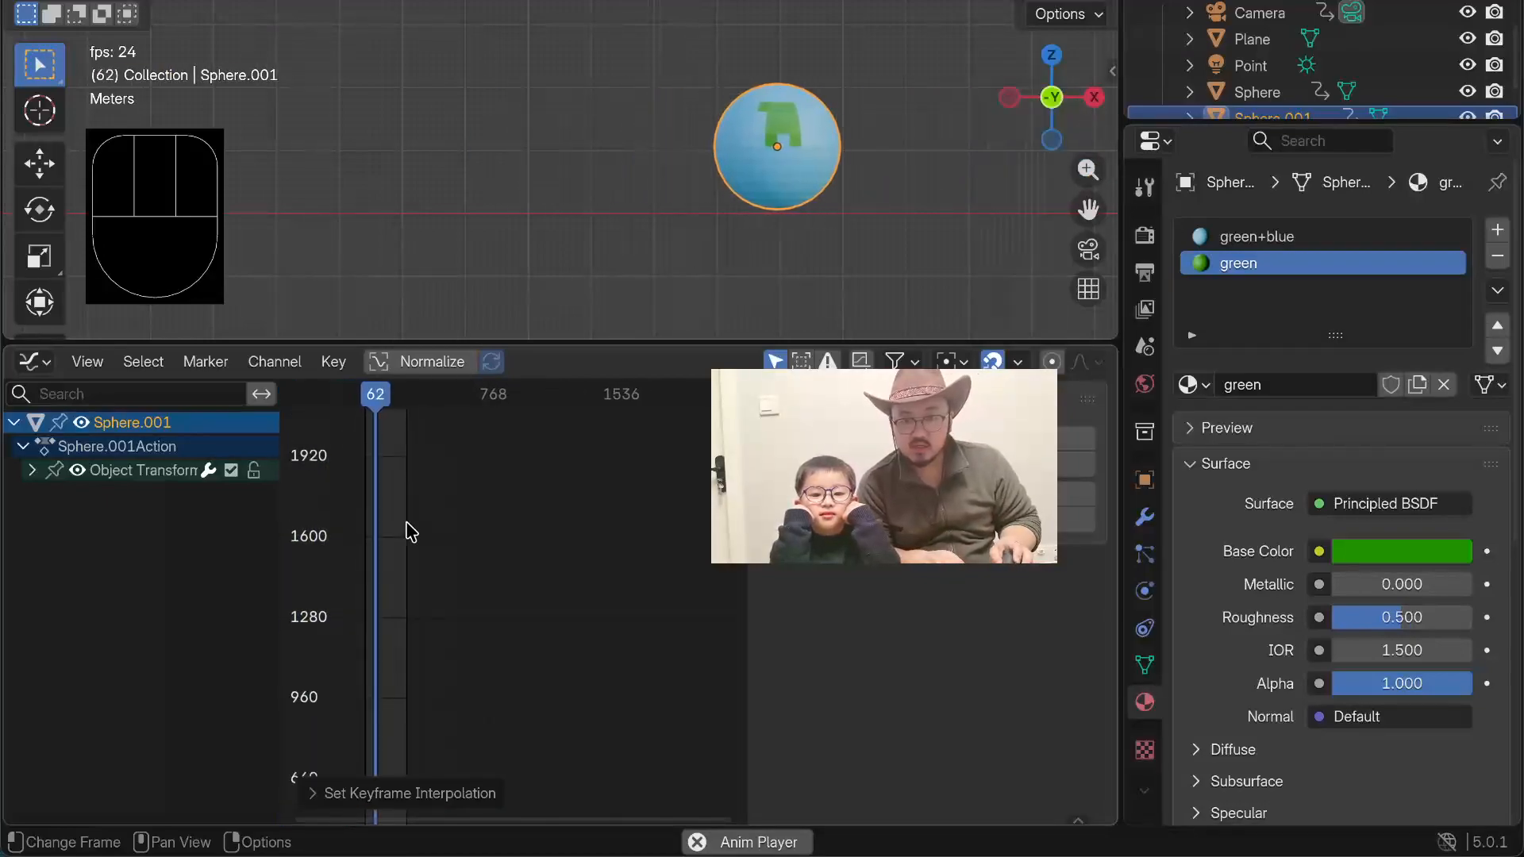
scroll(403, 516, "up", 3)
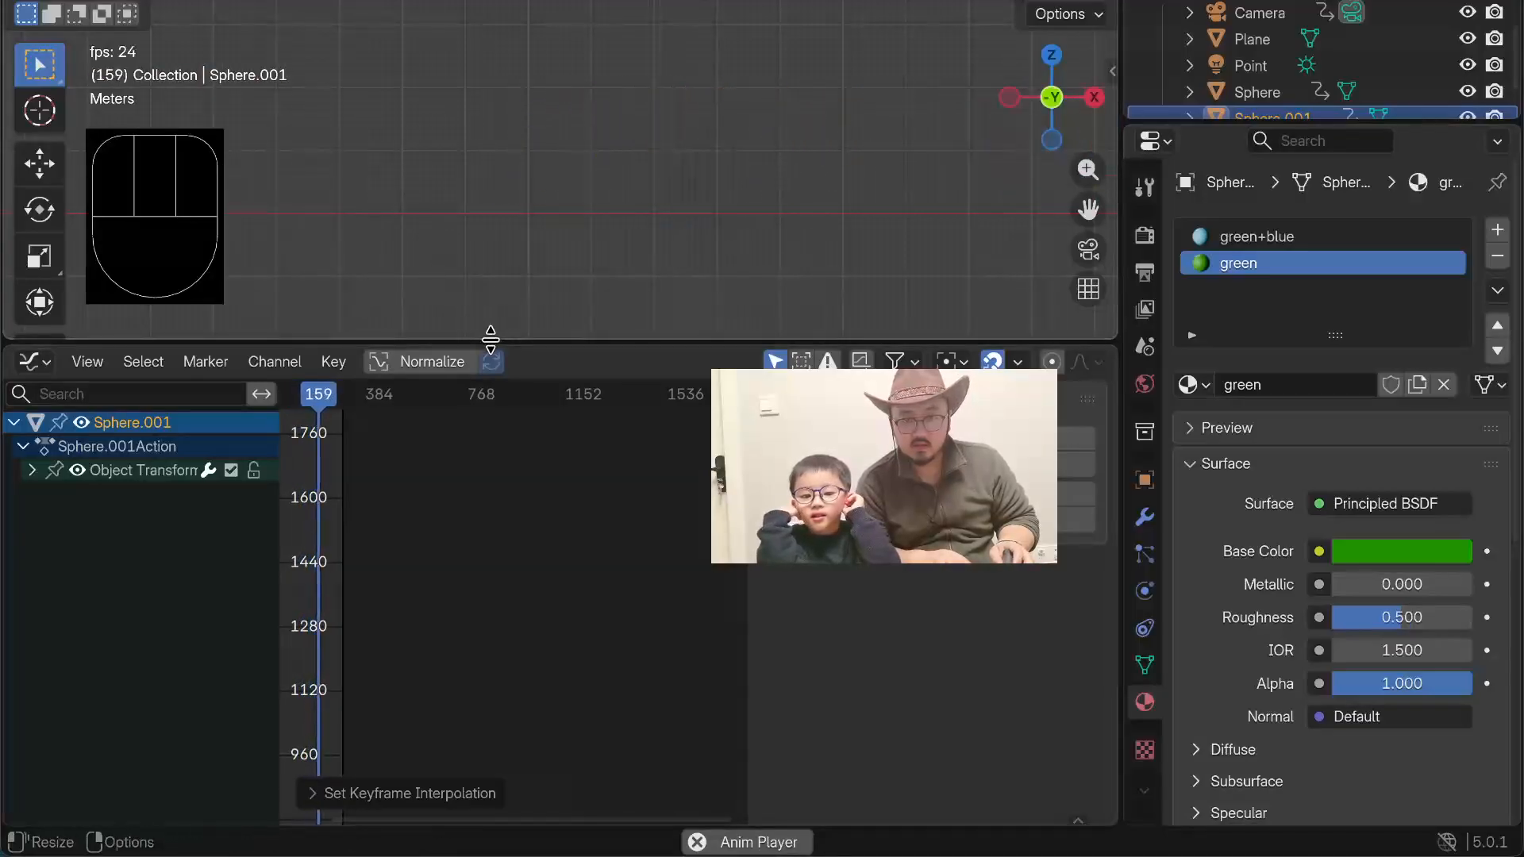
key("space")
Step: Change the interpolation of all the planet's keyframes to the Elastic dynamic effect
key("a")
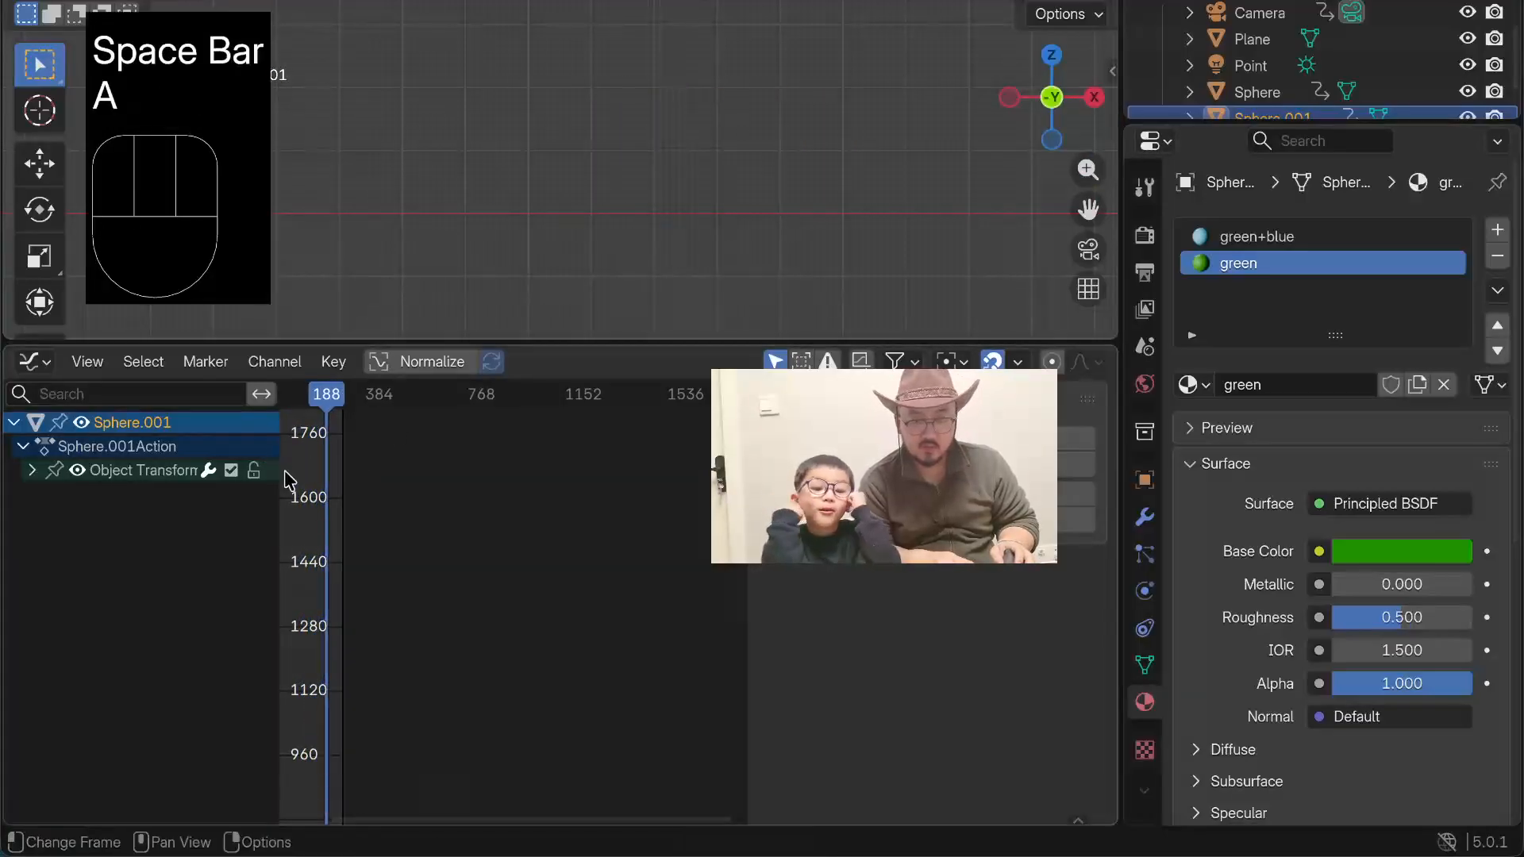
key("t")
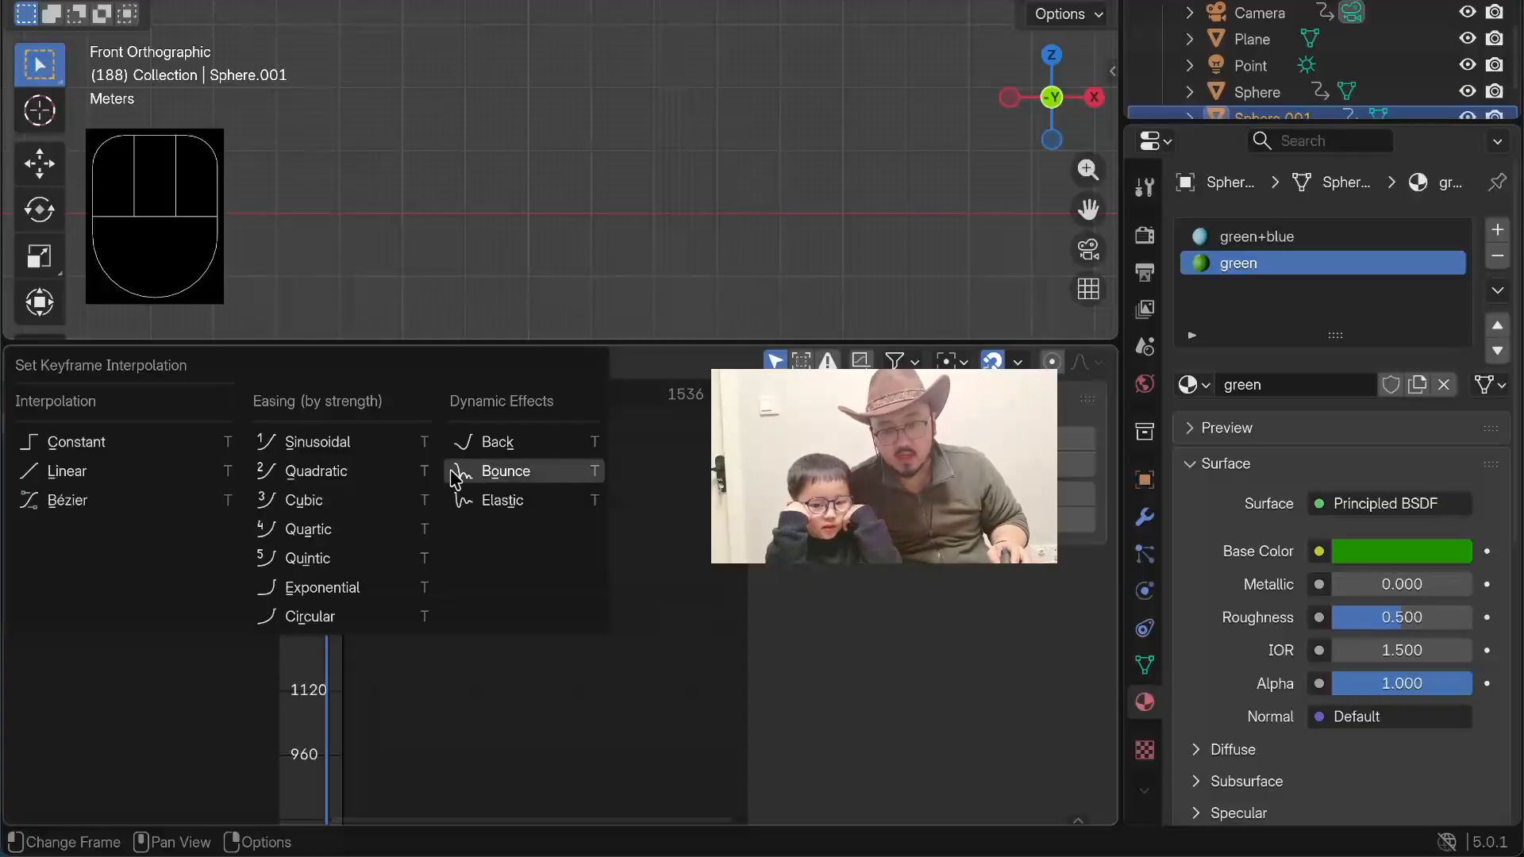
left_click(505, 504)
Step: Play the animation and examine the planet's elastic motion from front and perspective angles, then stop playback
key("space")
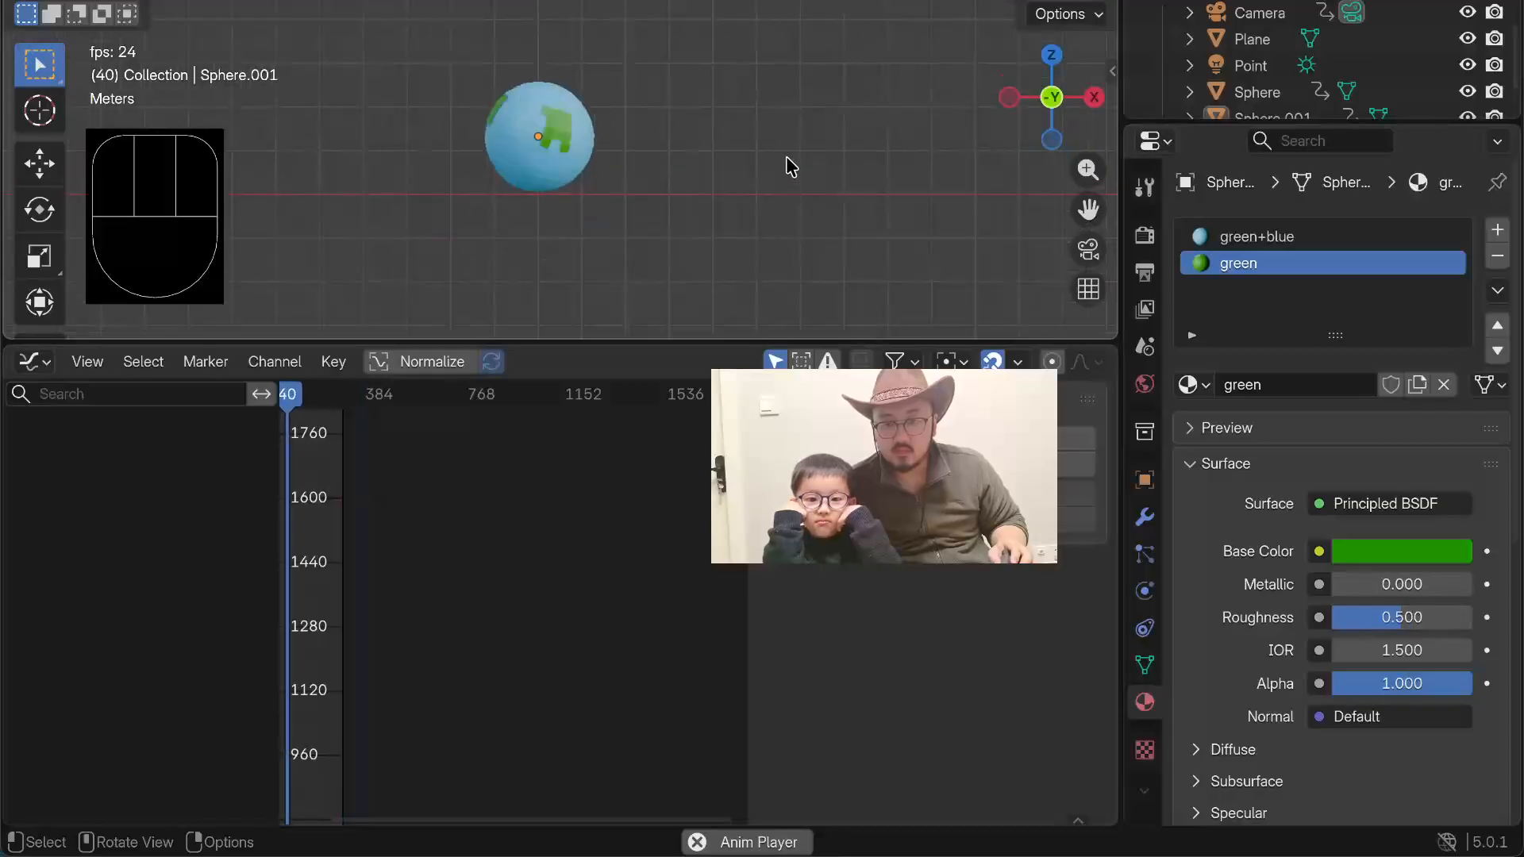
middle_click_drag(650, 122, 612, 127)
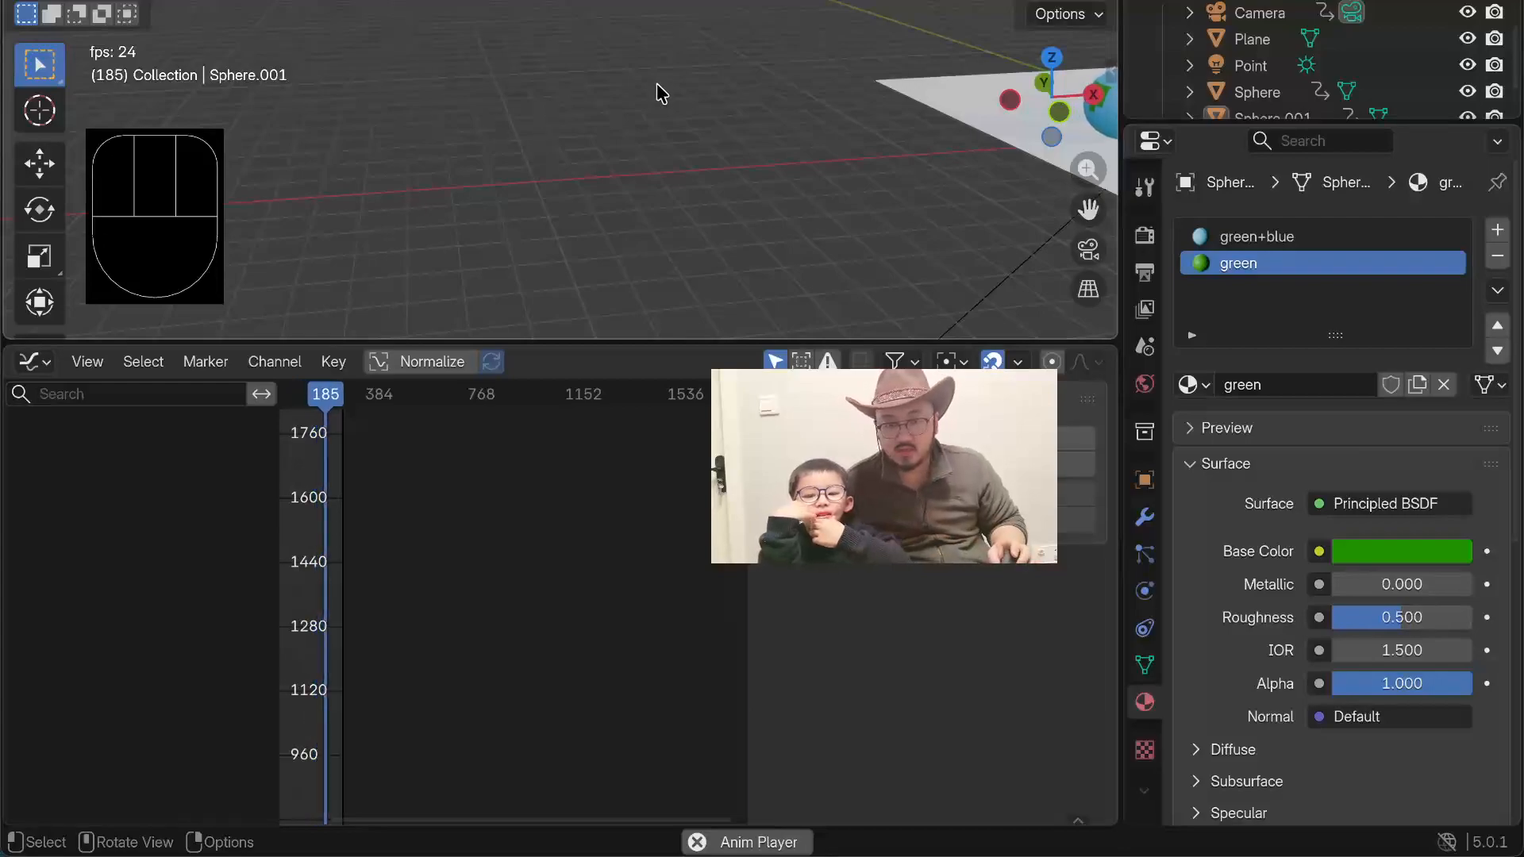
scroll(658, 106, "down", 2)
scroll(431, 227, "up", 1)
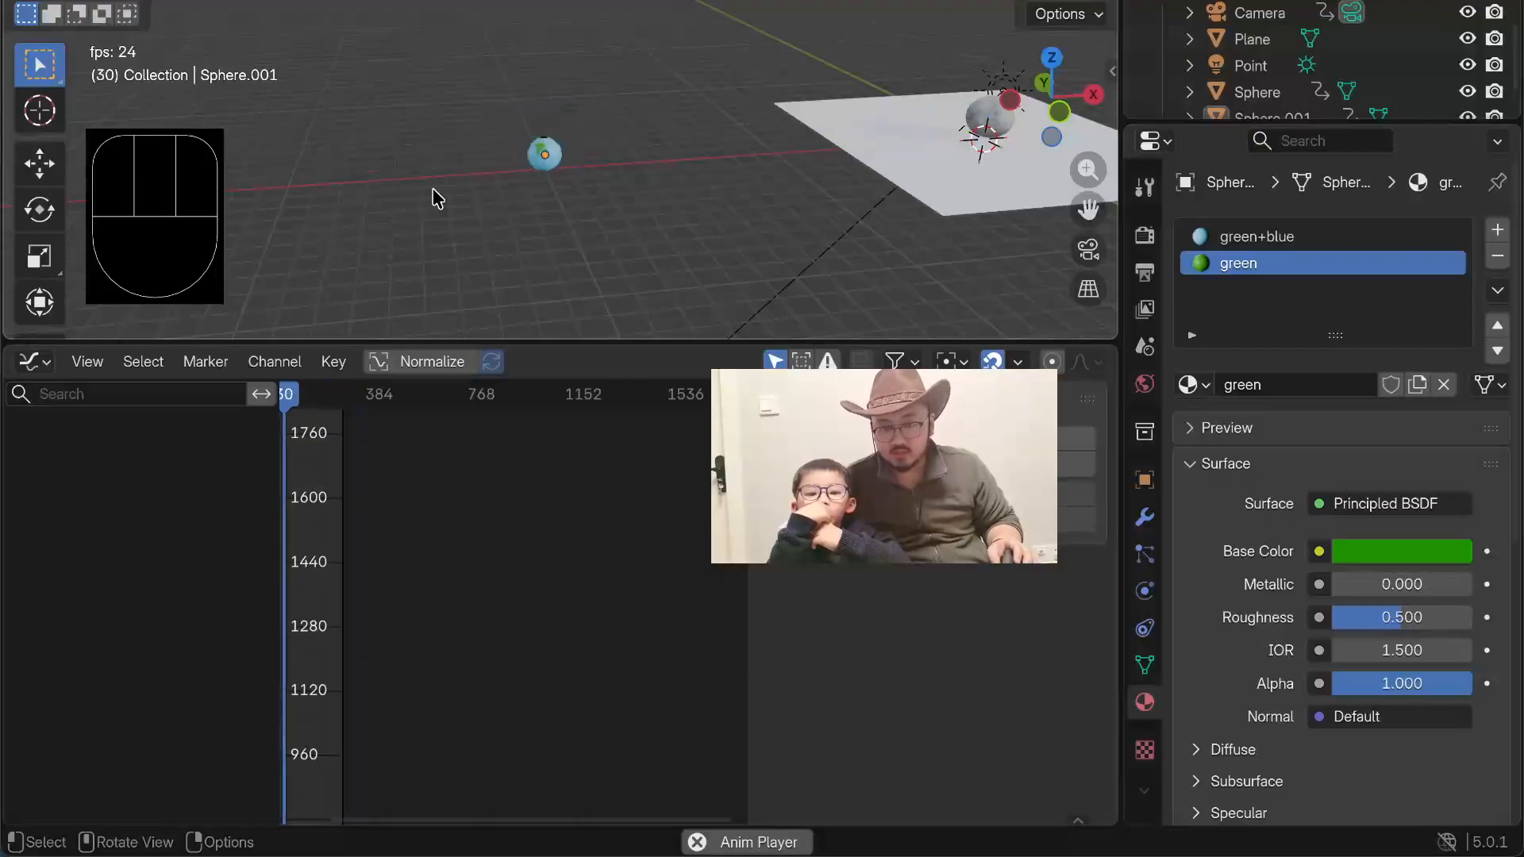
scroll(438, 104, "down", 2)
scroll(446, 100, "up", 8)
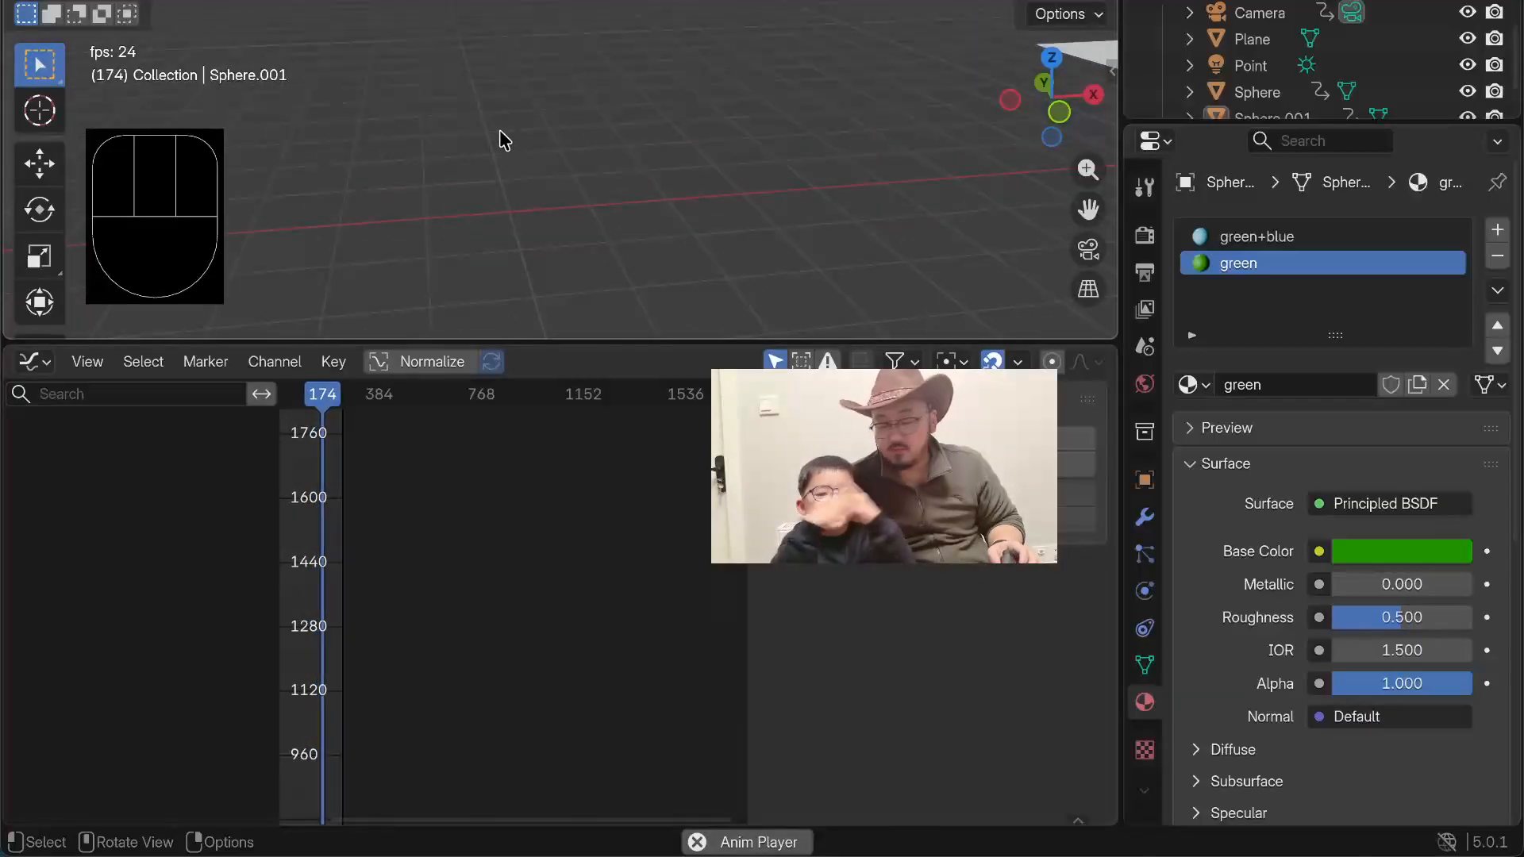
key("space")
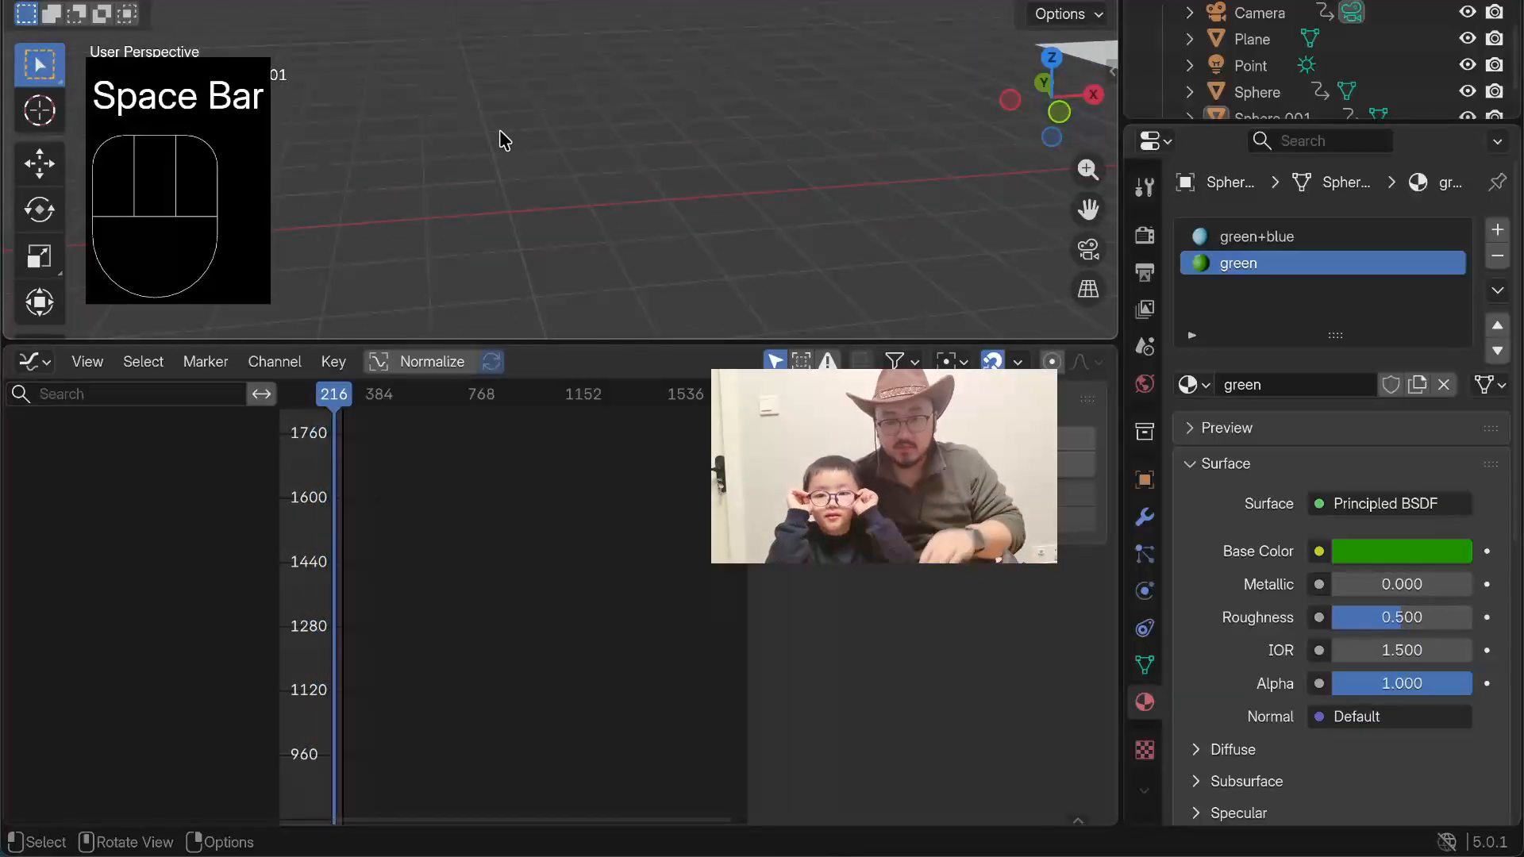
Step: Select the moon sphere, expand its action in the Graph Editor and select its Object Transforms channel group
middle_click_drag(758, 164, 278, 64, "shift")
middle_click_drag(971, 88, 721, 107, "shift")
left_click(827, 164)
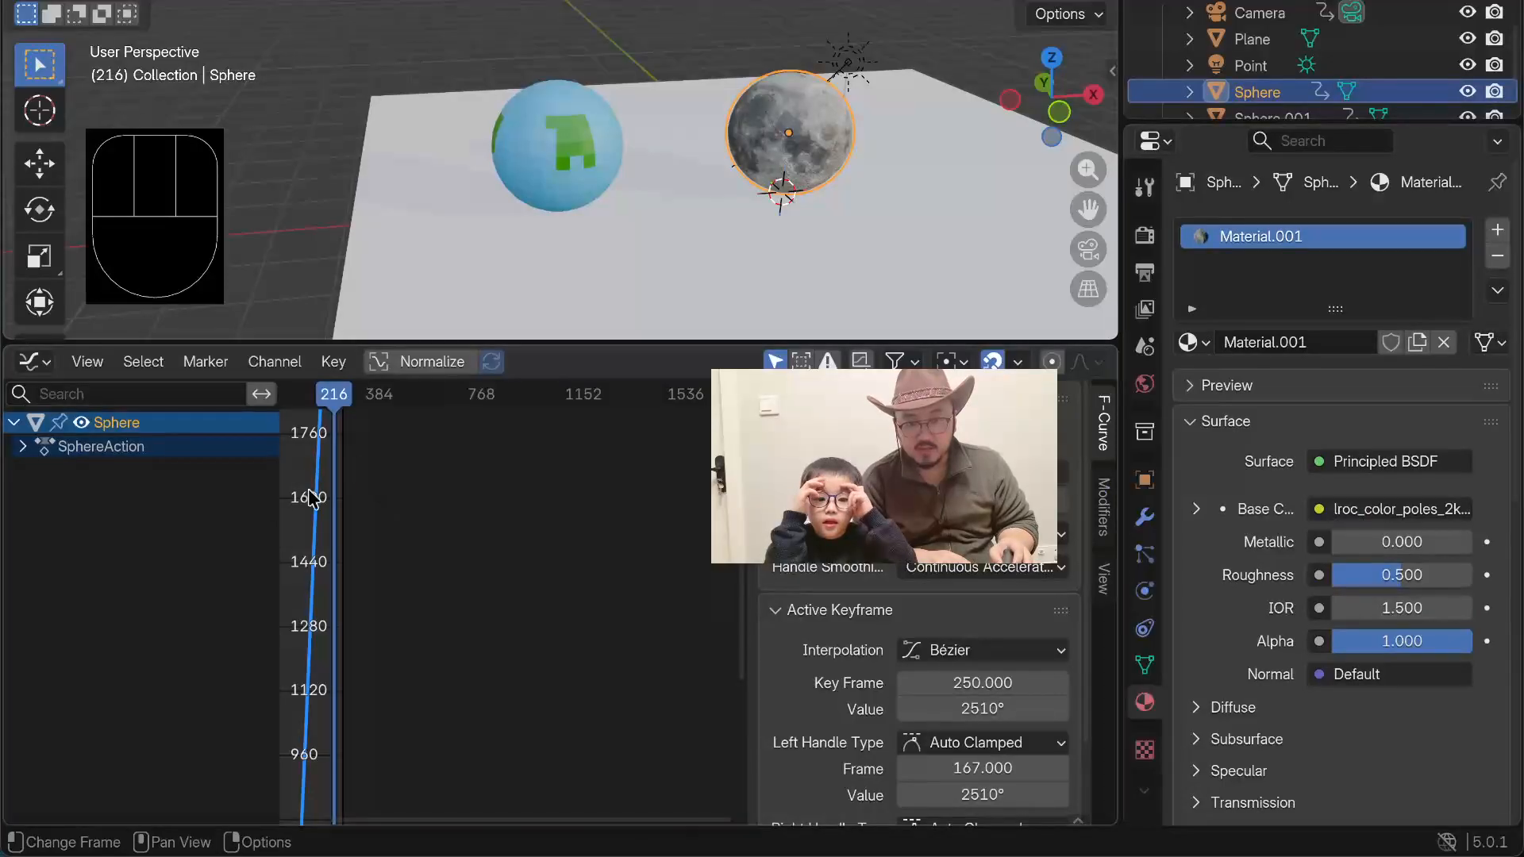
left_click(24, 447)
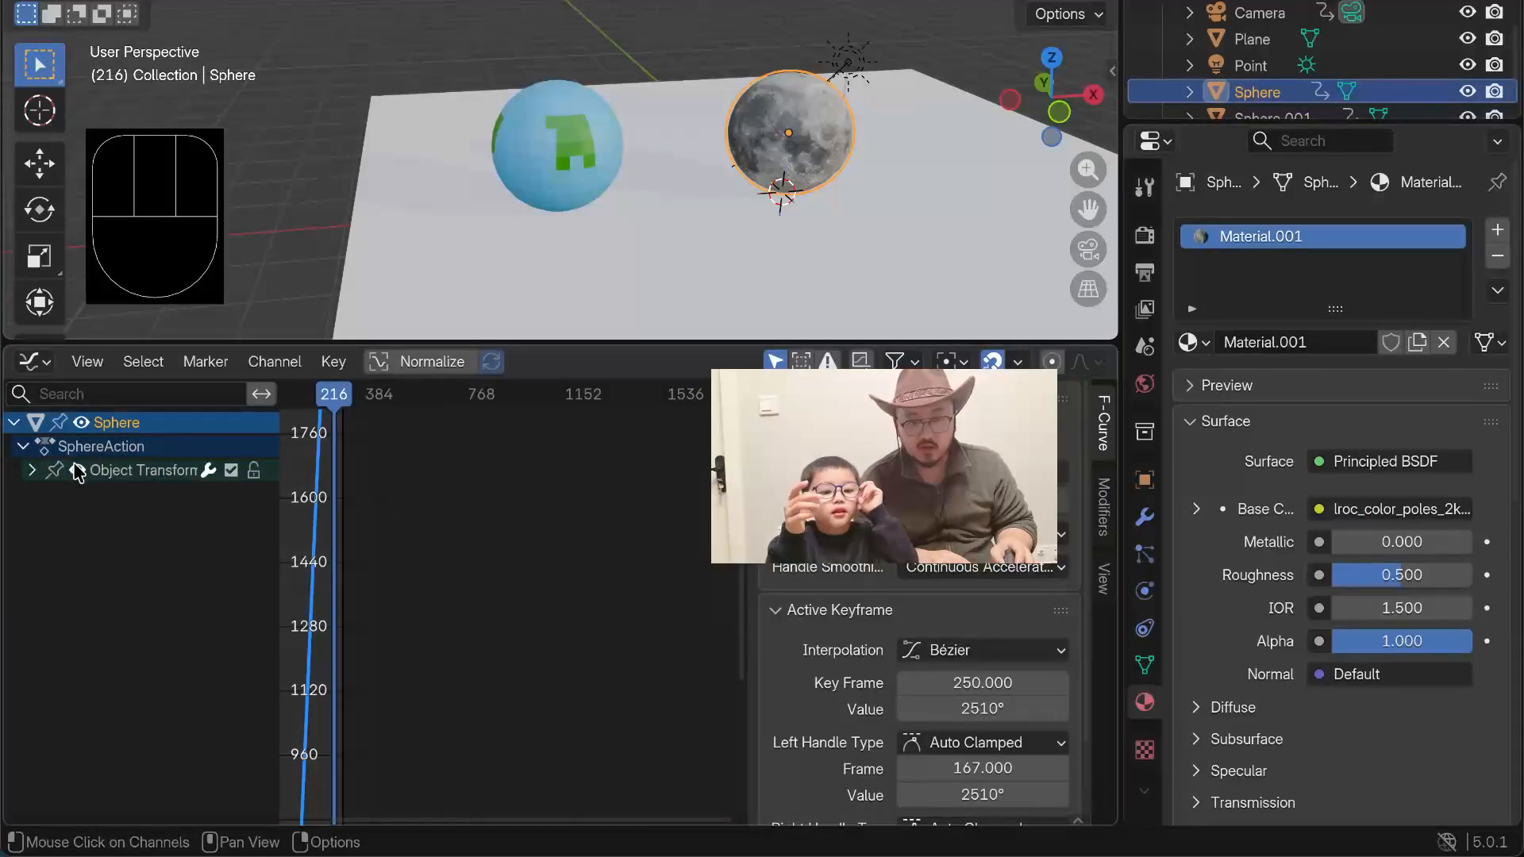
left_click(99, 471)
Step: Select all of the moon's keyframes and set their interpolation to Linear
left_click(311, 474)
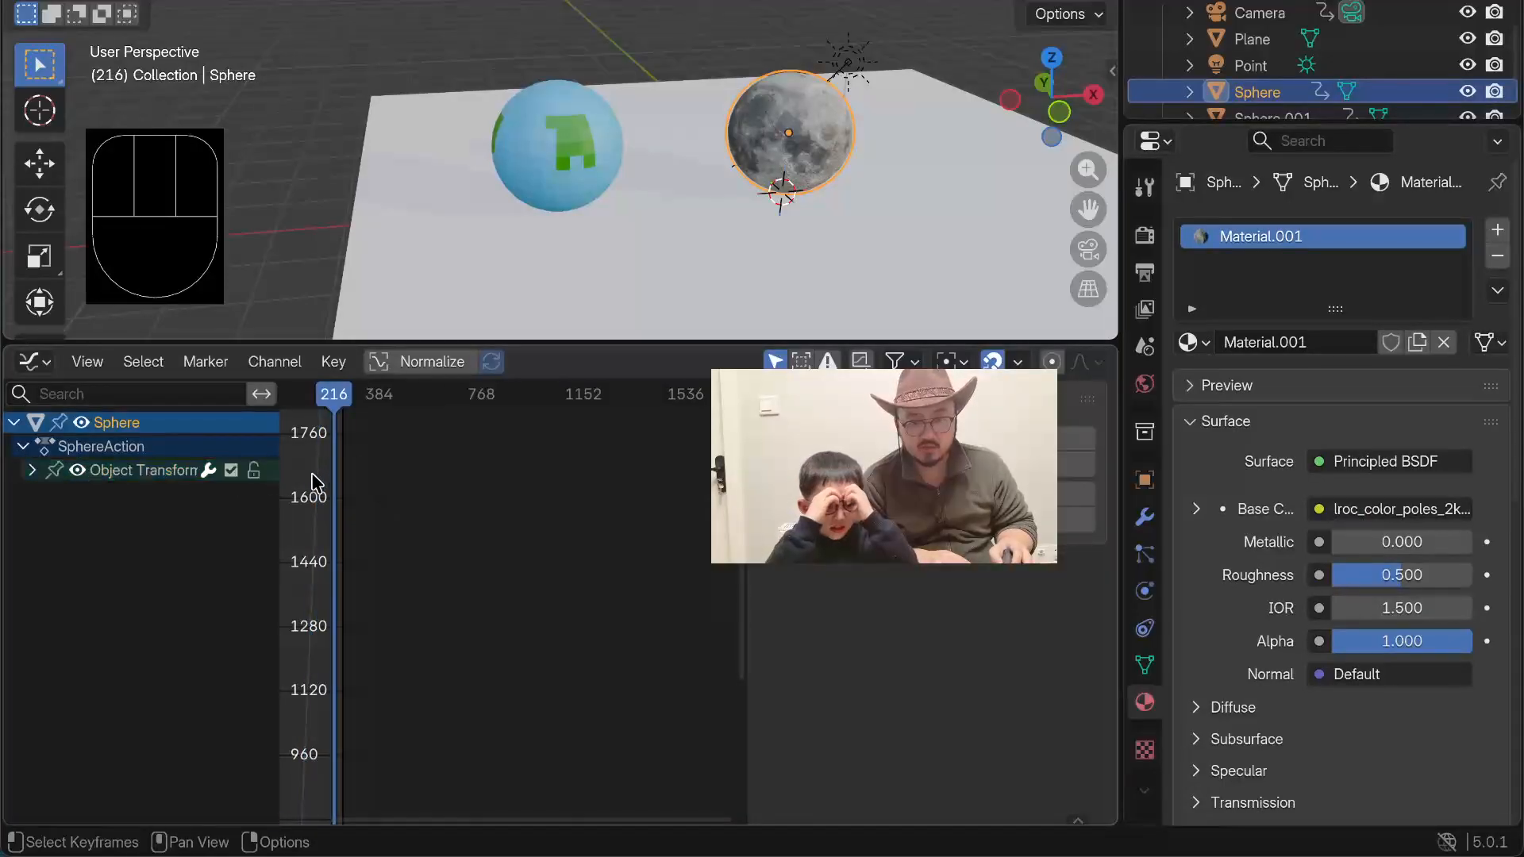
key("a")
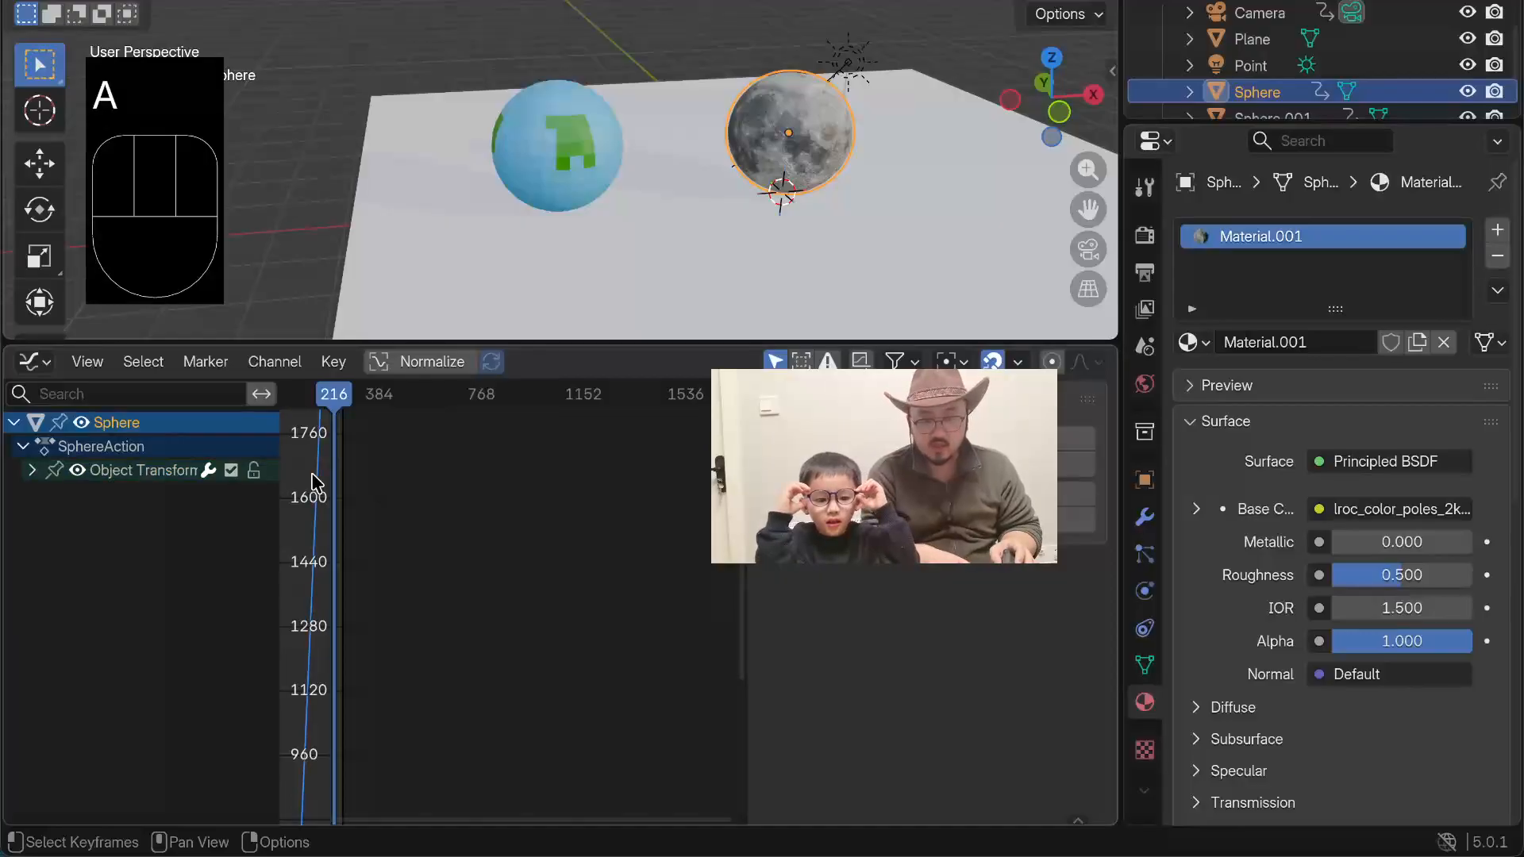
key("t")
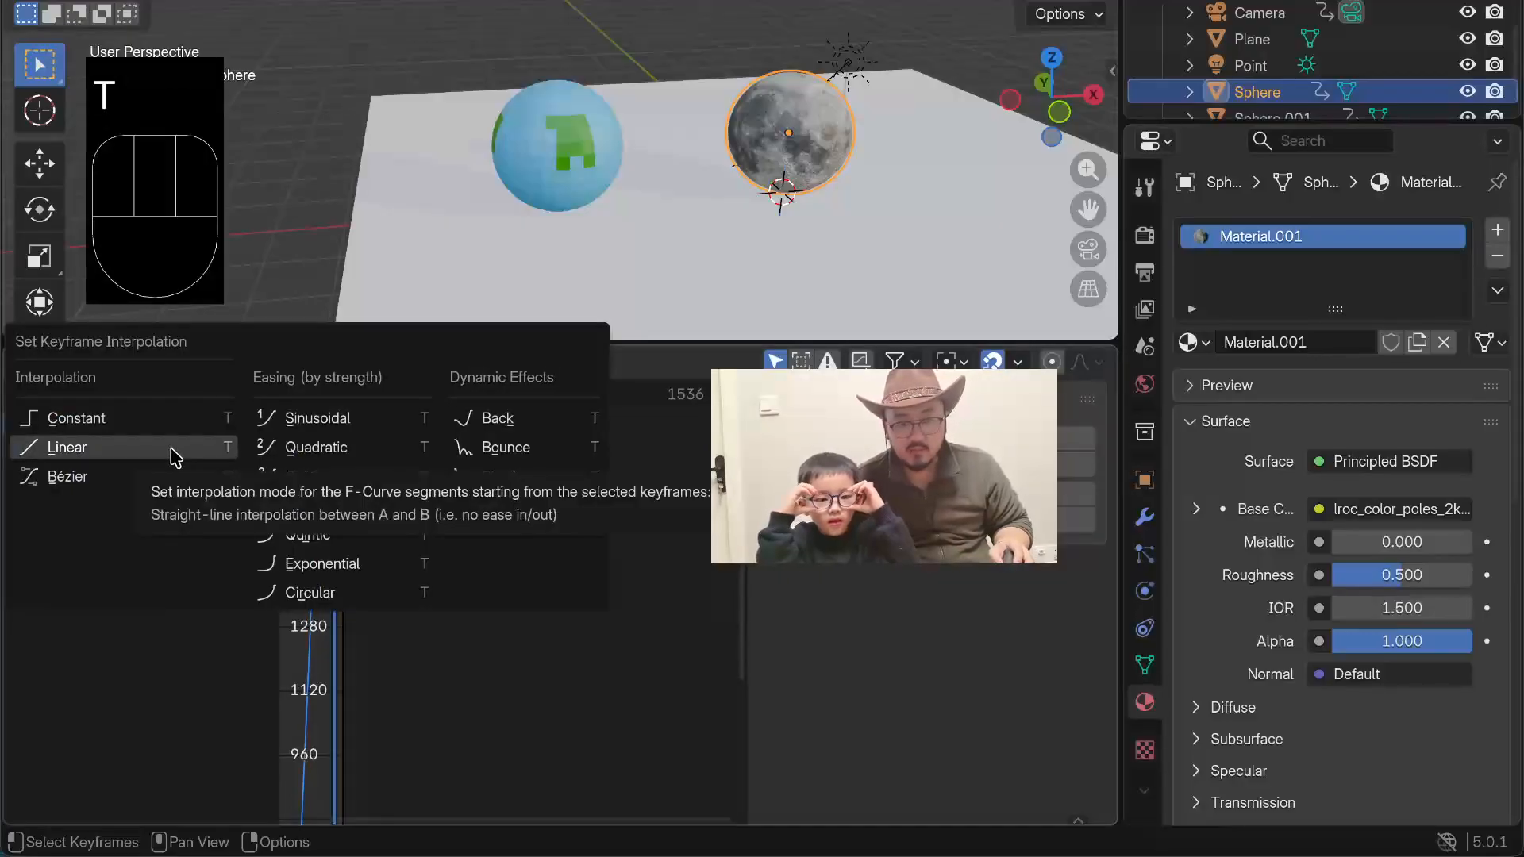
left_click(222, 447)
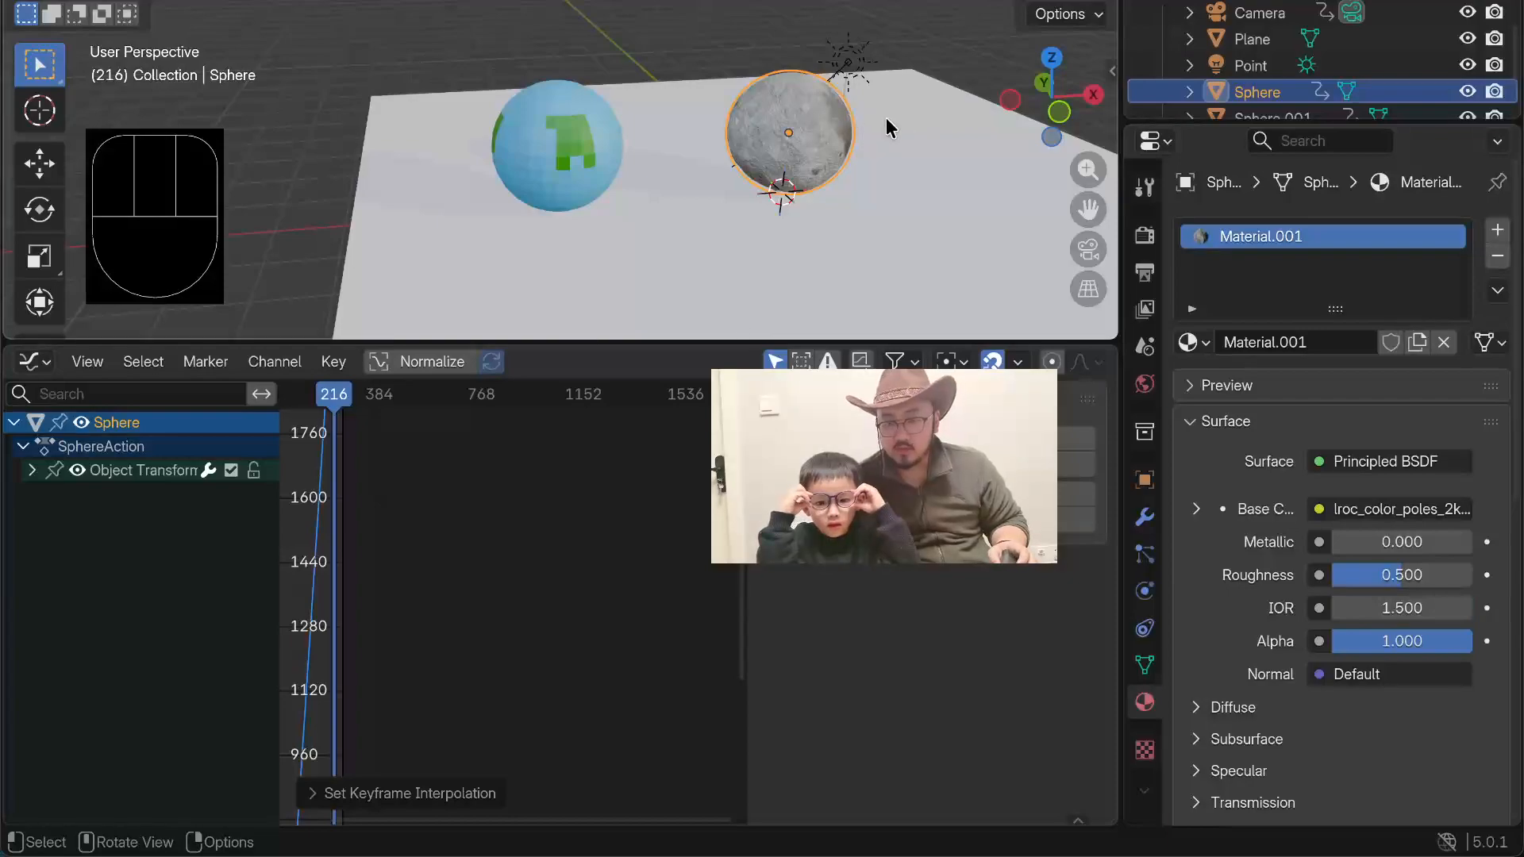
Step: Enlarge the 3D viewport in camera view, and switch the Graph Editor area back to the Timeline with the moon deselected
key("KP_0")
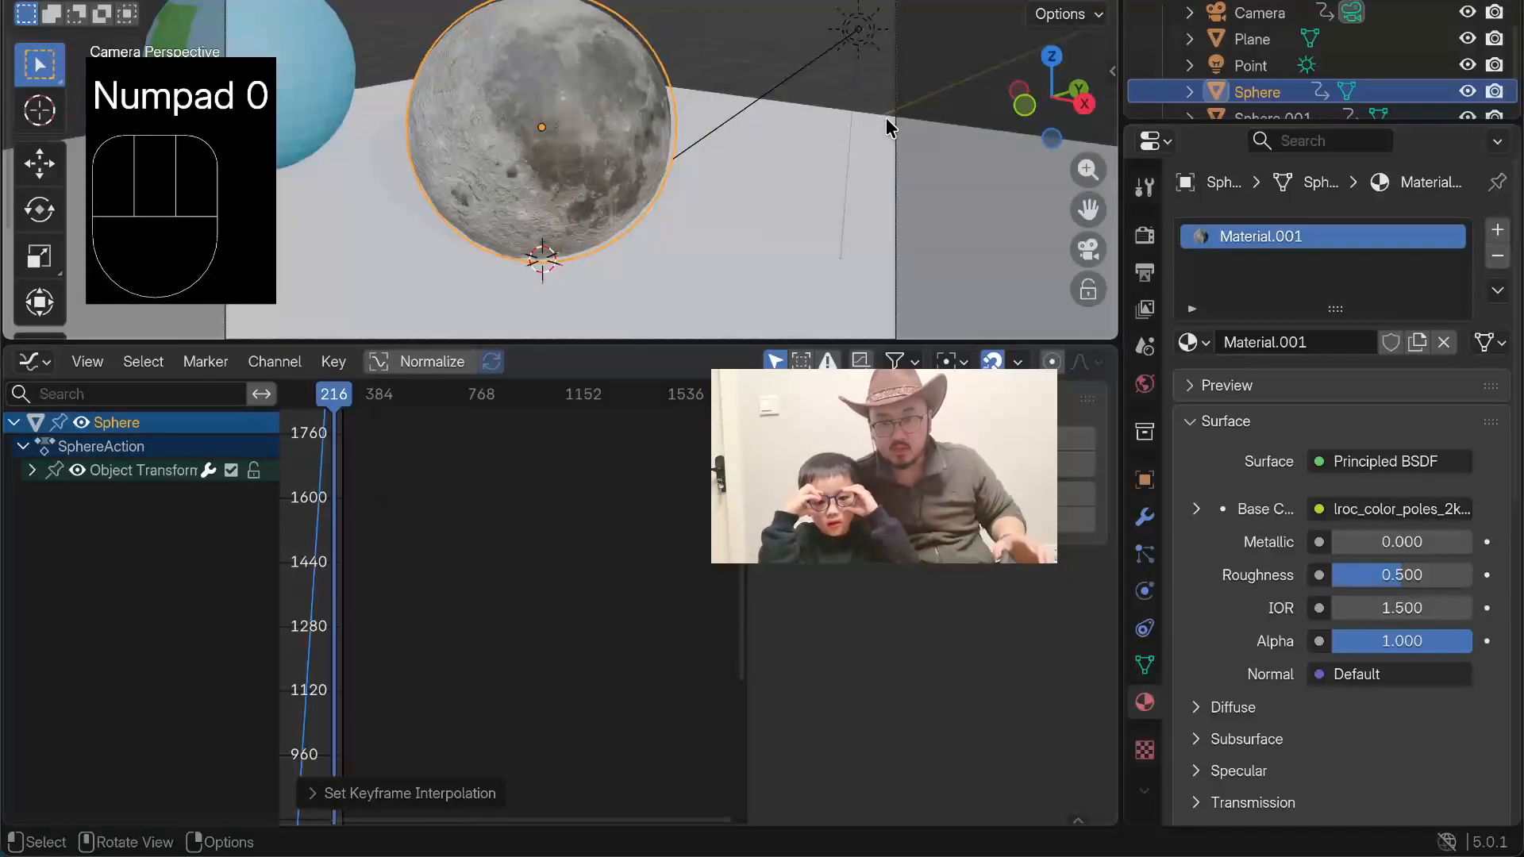
left_click_drag(411, 341, 429, 647)
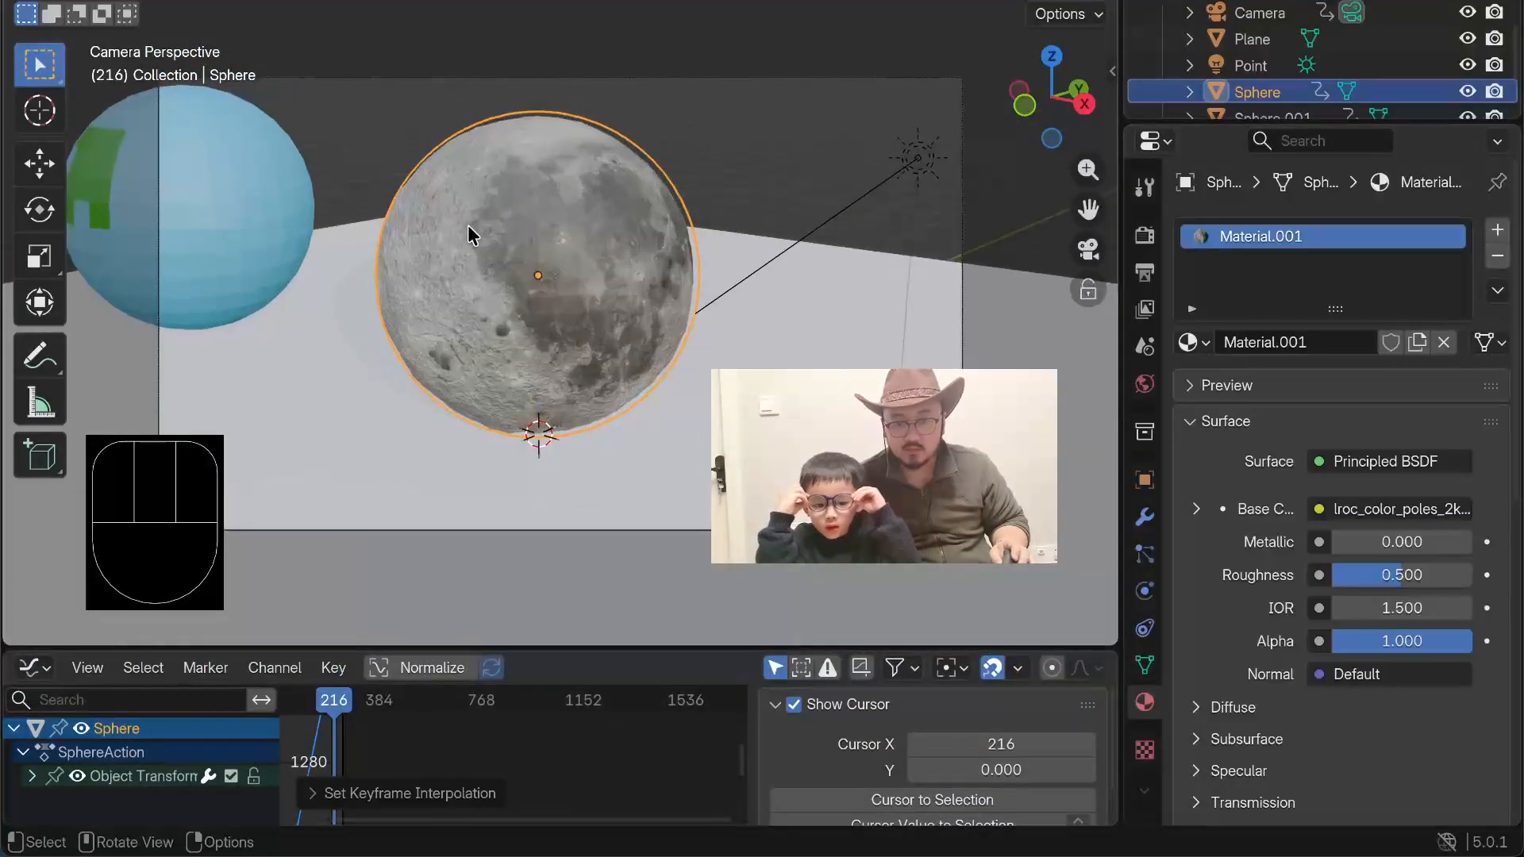
scroll(469, 222, "up", 3)
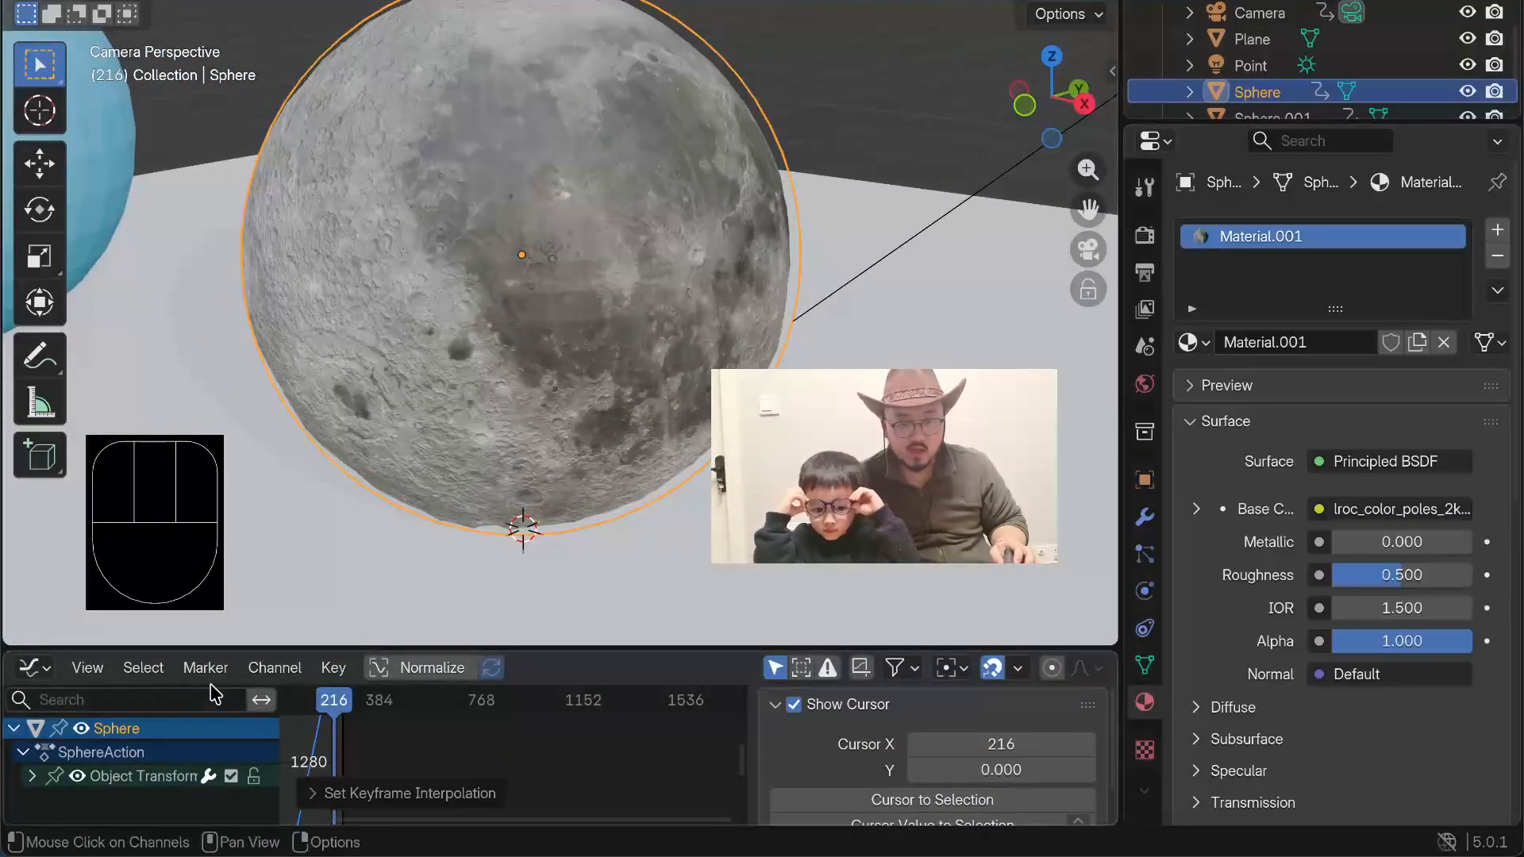
left_click(29, 669)
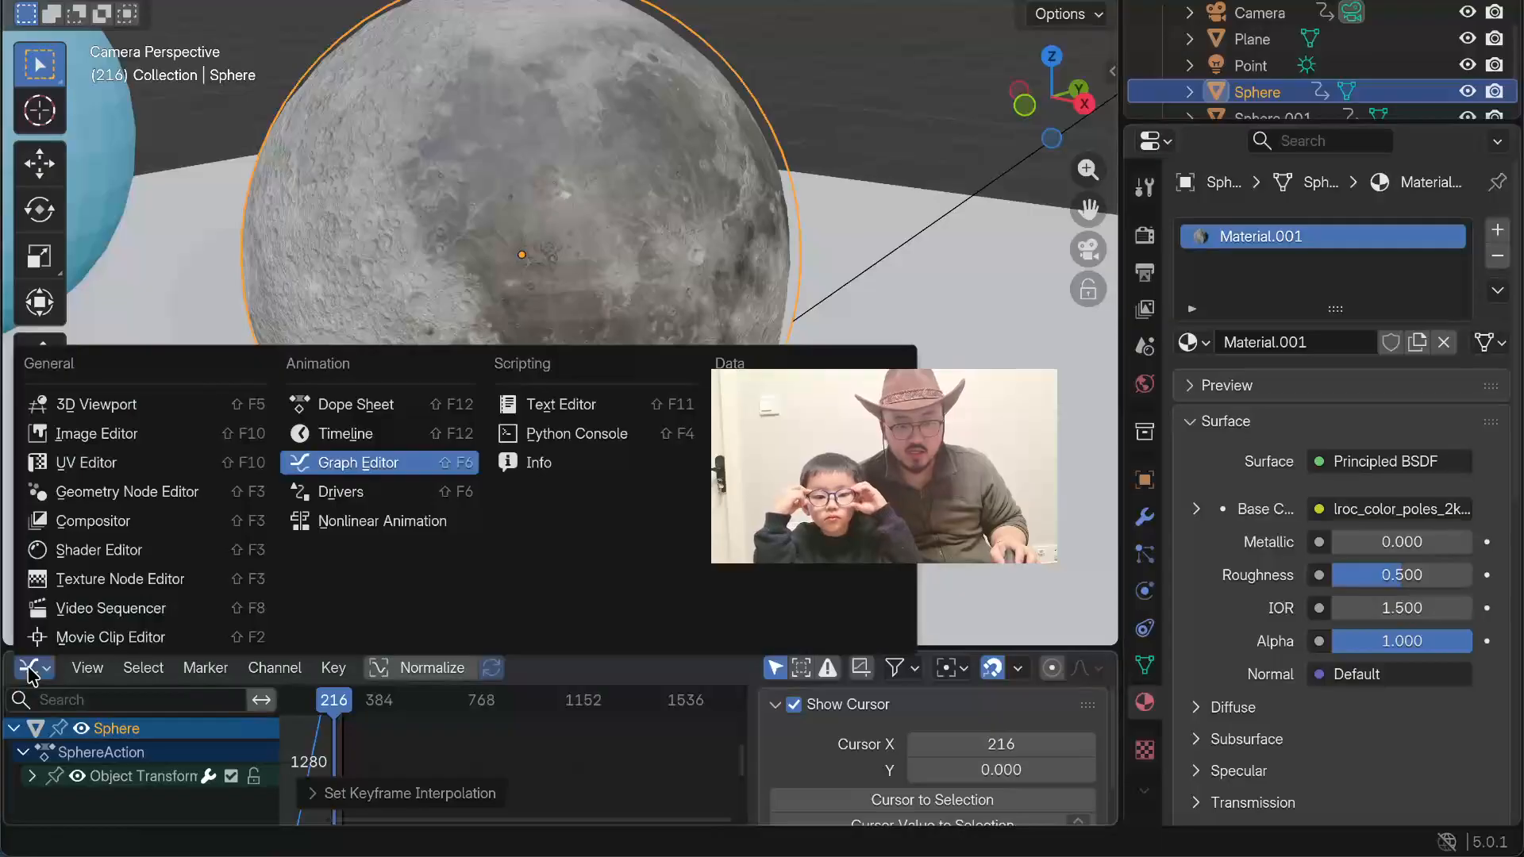
left_click(341, 439)
left_click(173, 146)
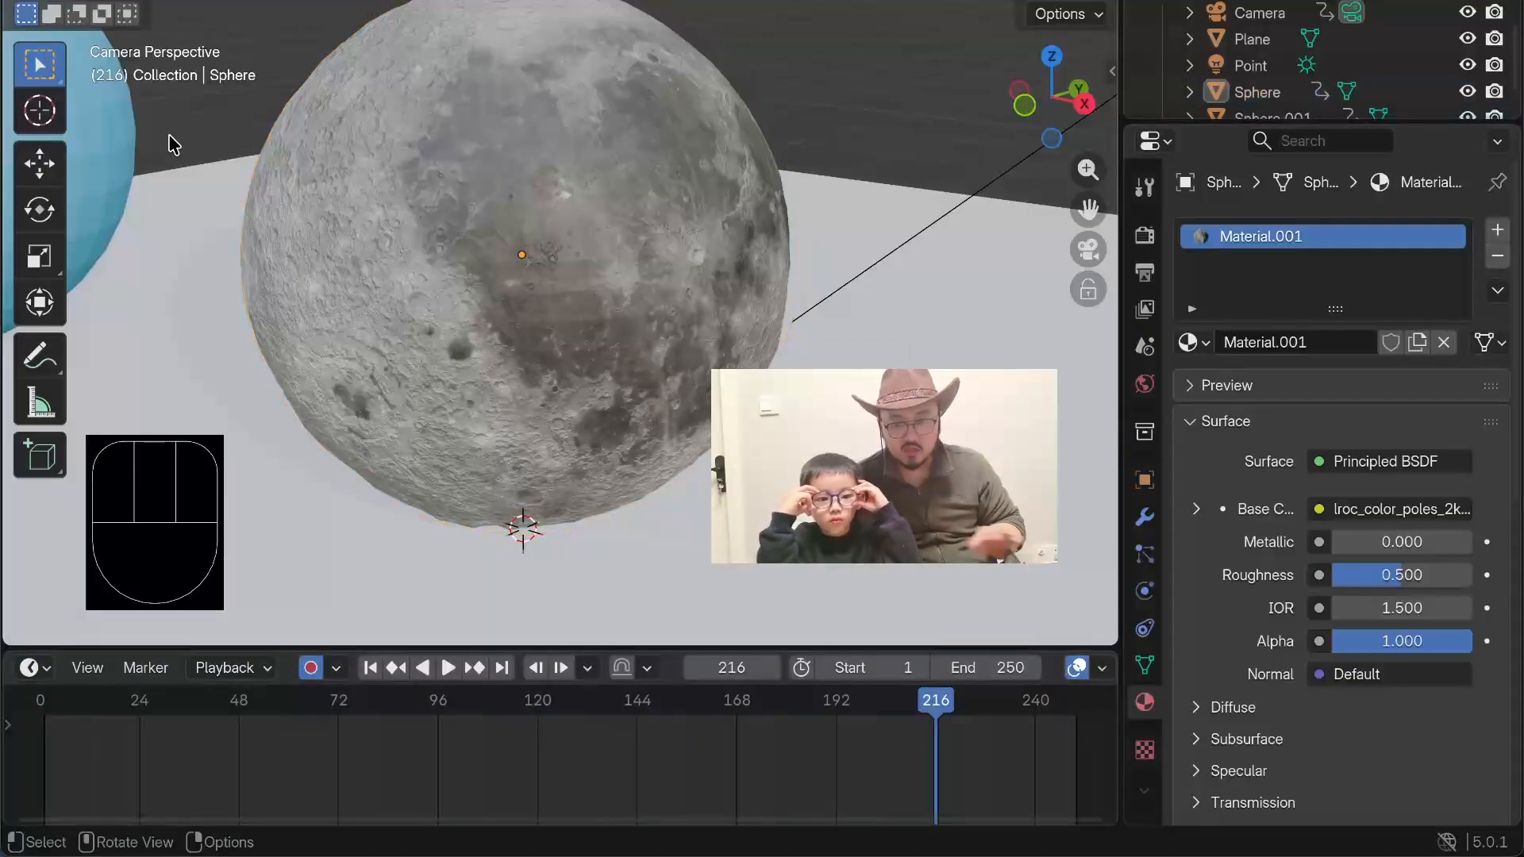
Step: Play the animation and examine the moon's rotation and the planet's travel from the camera and a wider perspective view
key("space")
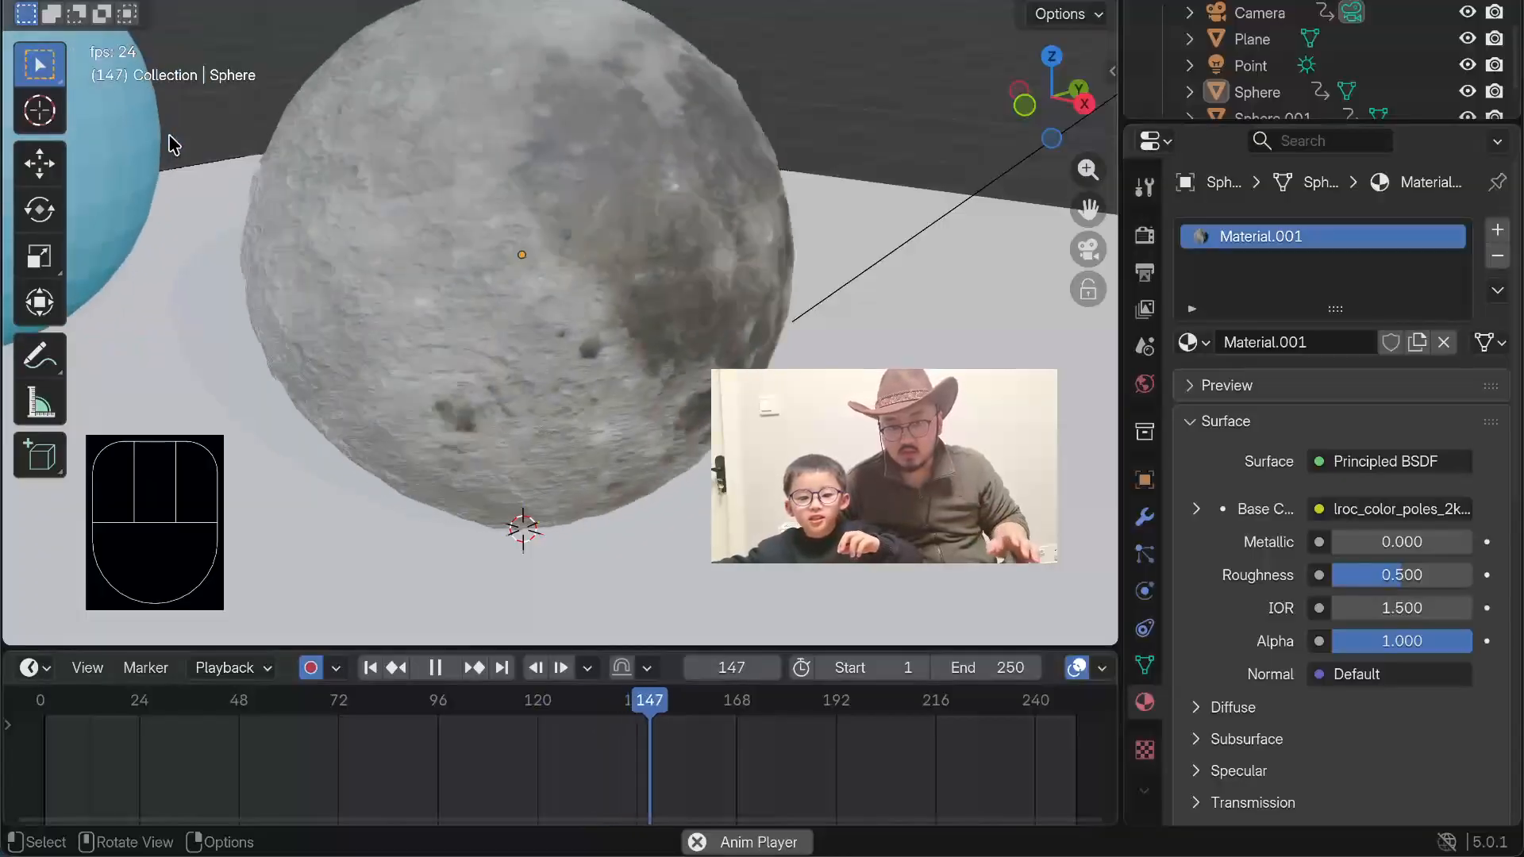
middle_click_drag(174, 113, 174, 113)
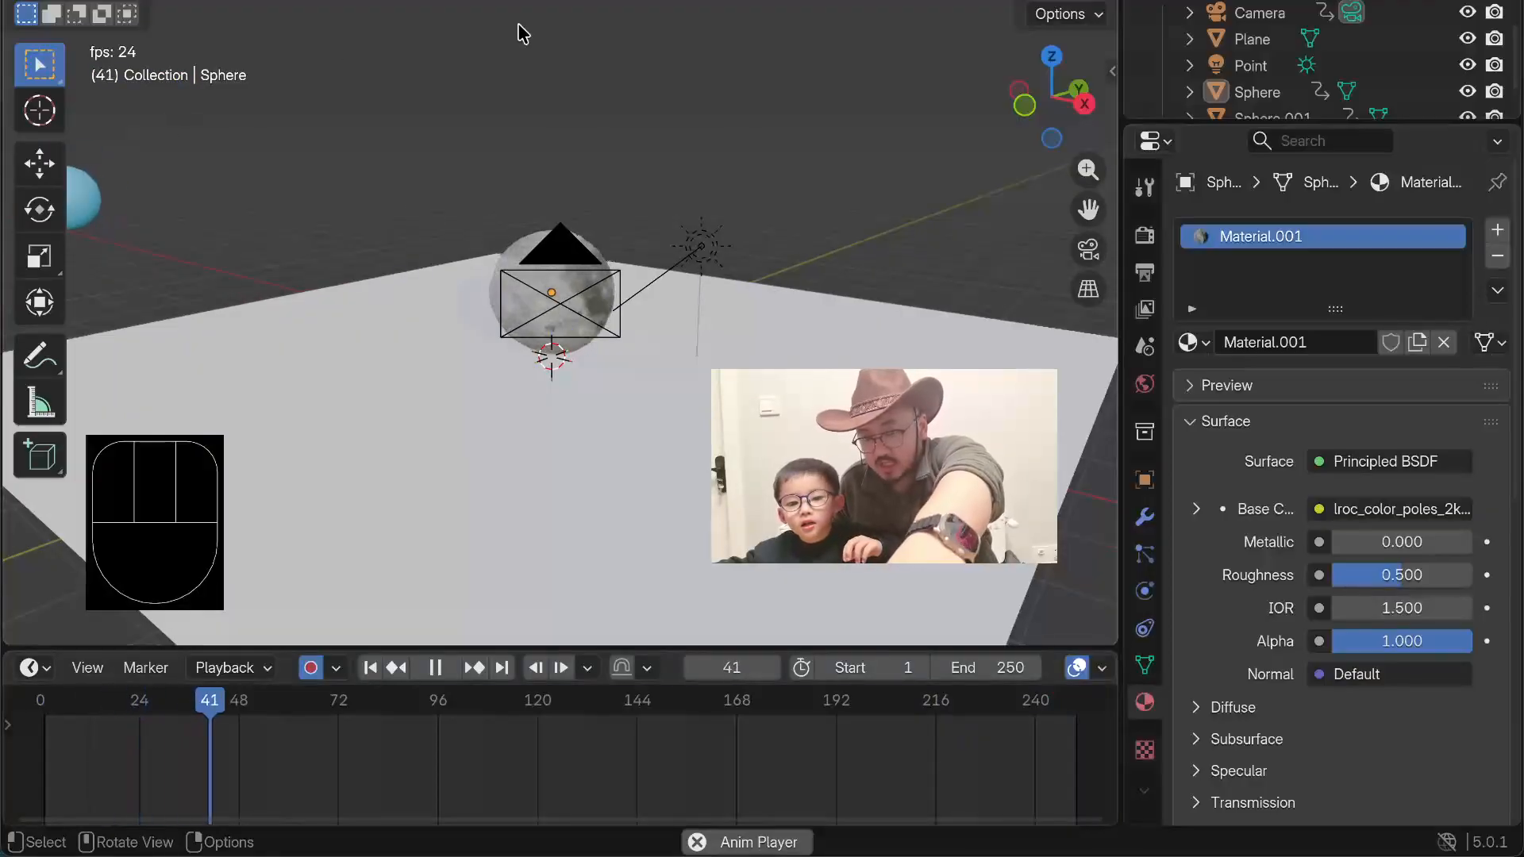
mouse_move(480, 114)
left_mouse_down()
mouse_move(485, 167)
mouse_move(539, 177)
mouse_move(469, 135)
left_mouse_up()
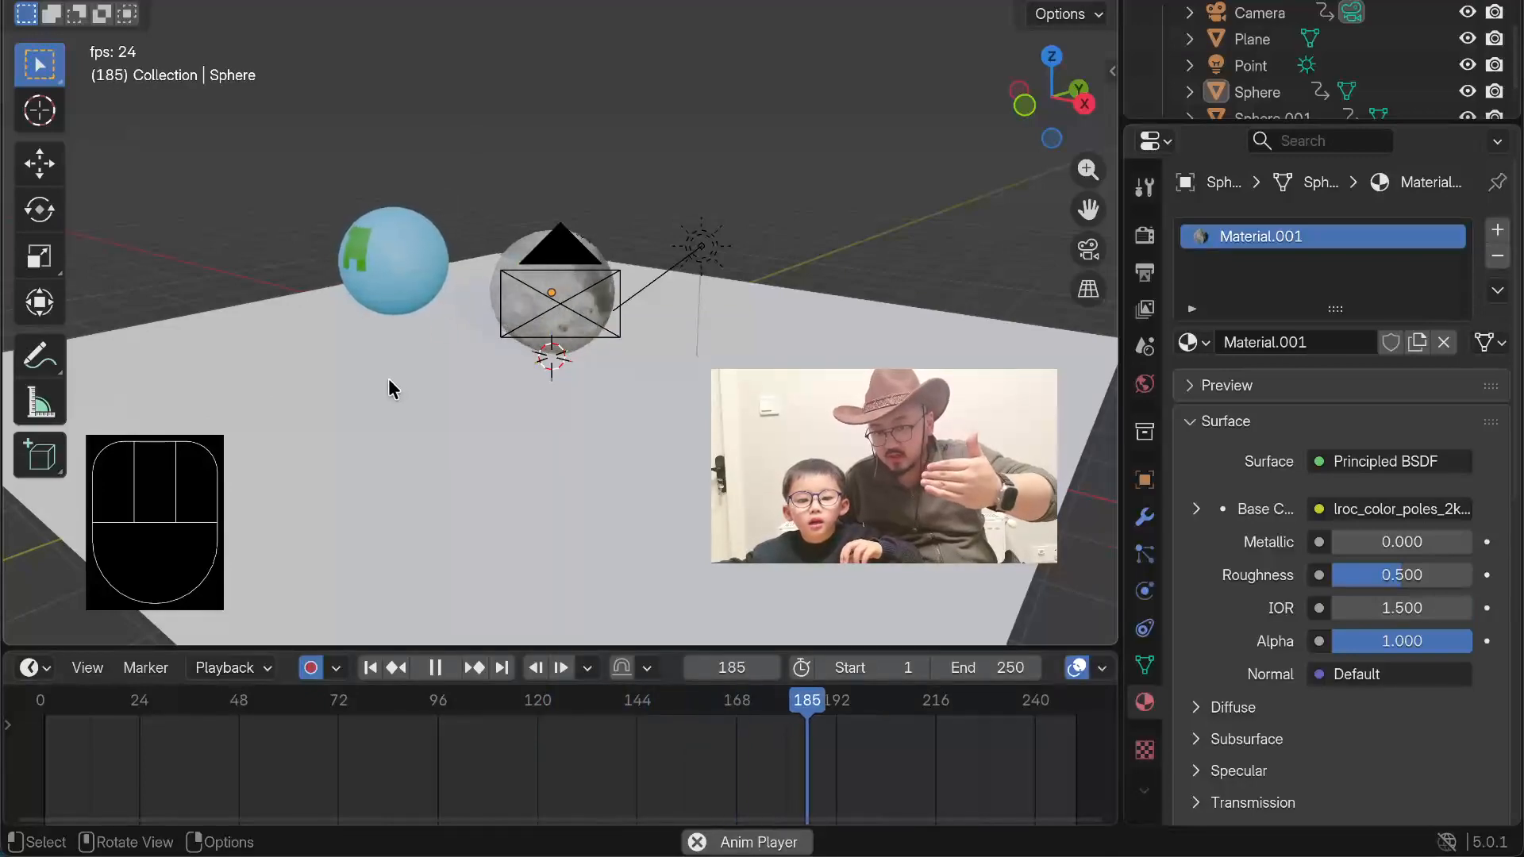
Step: Watch the playback from a wide view and from the opposite side, examining the planet's travel behind the moon, and stop it
scroll(510, 504, "down", 1)
middle_click_drag(510, 504, 513, 483)
scroll(513, 483, "down", 1)
scroll(510, 478, "up", 2)
middle_click_drag(539, 413, 296, 373)
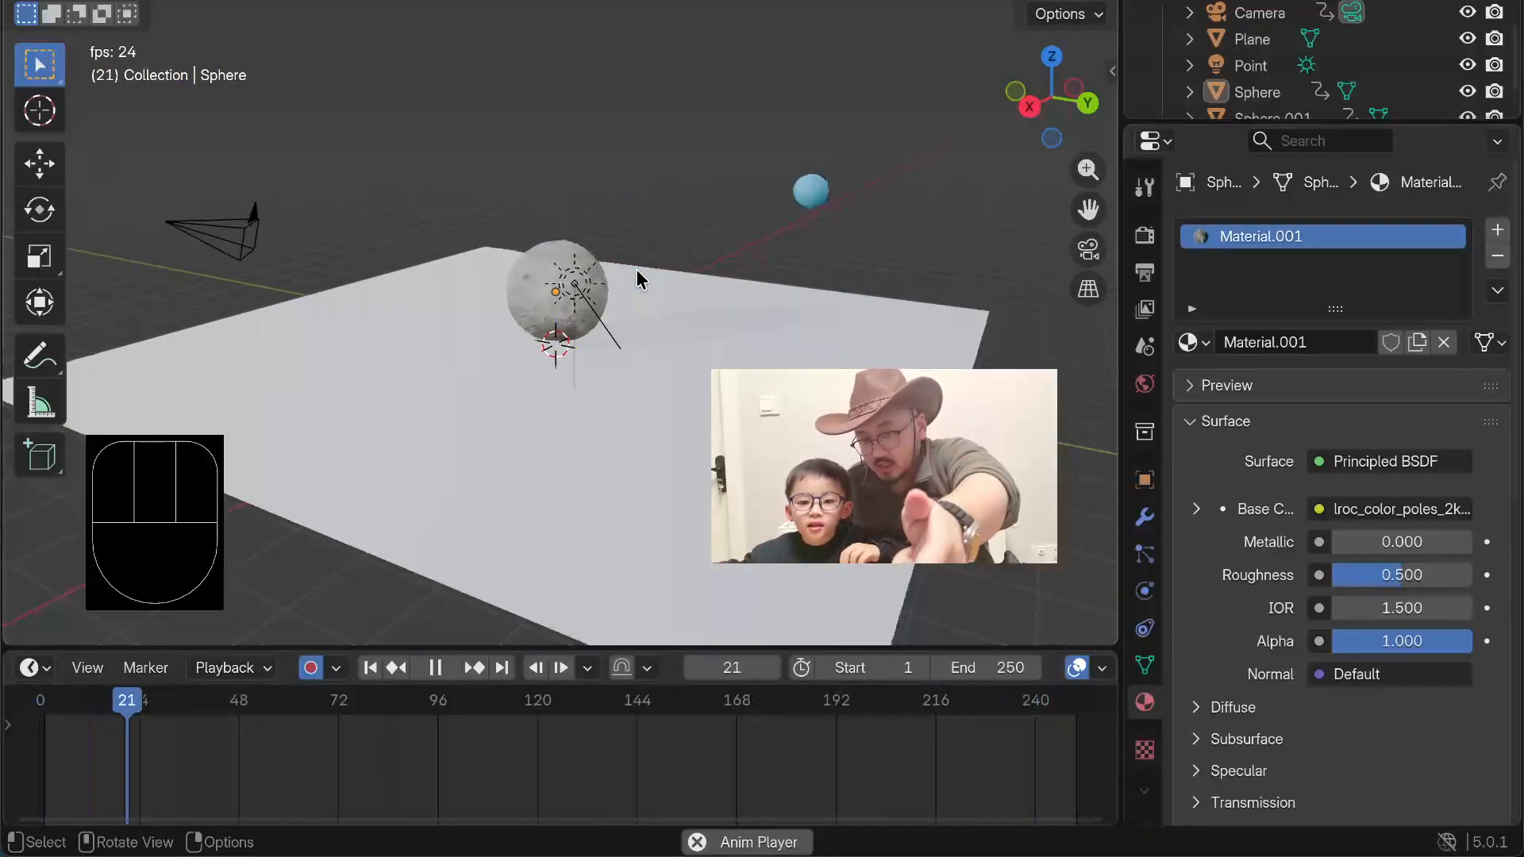
scroll(639, 282, "up", 3)
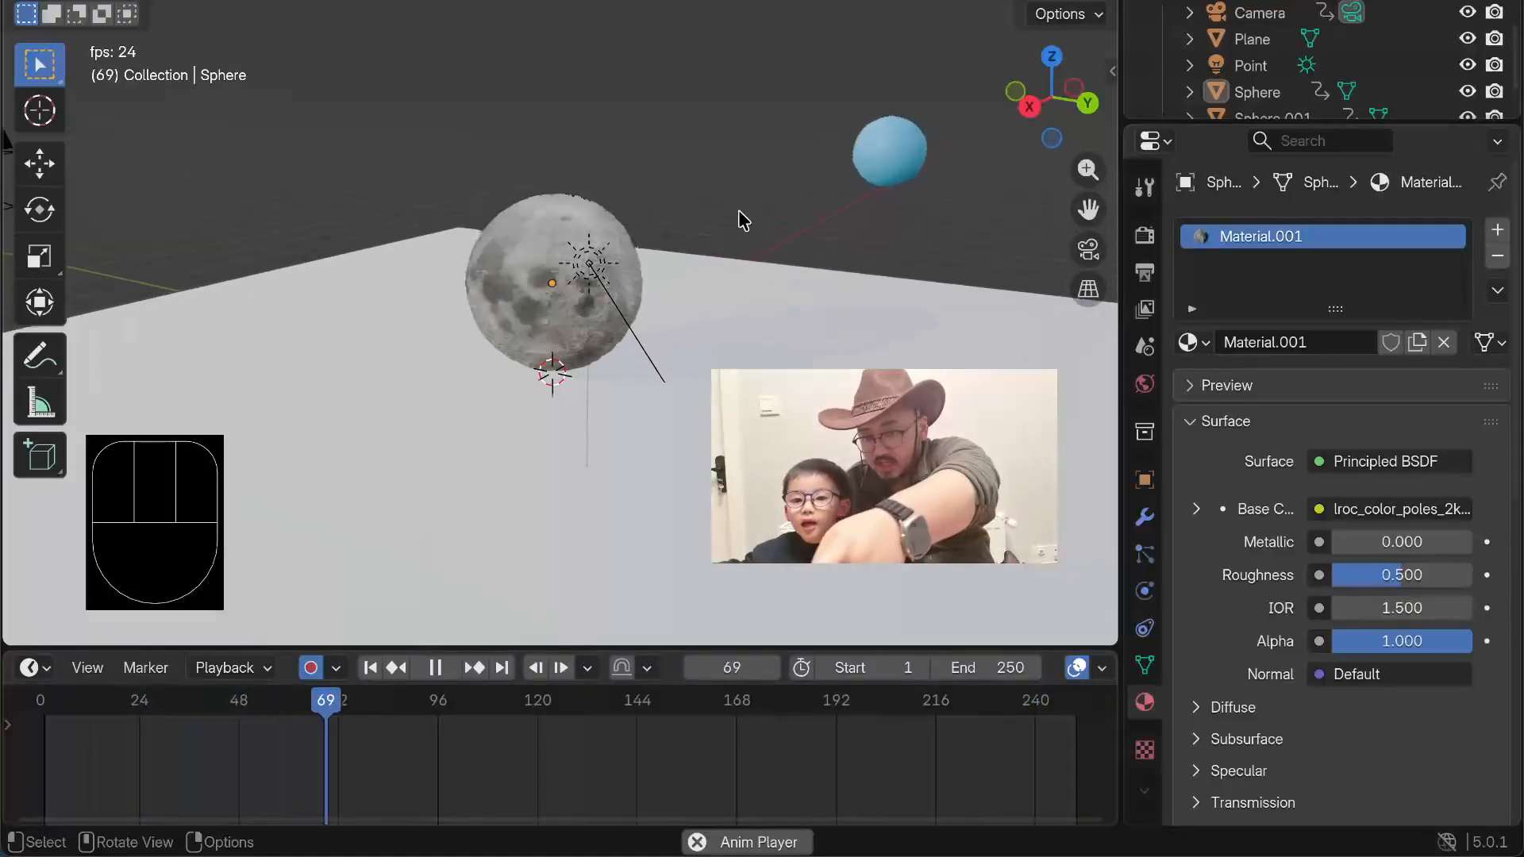
key("space")
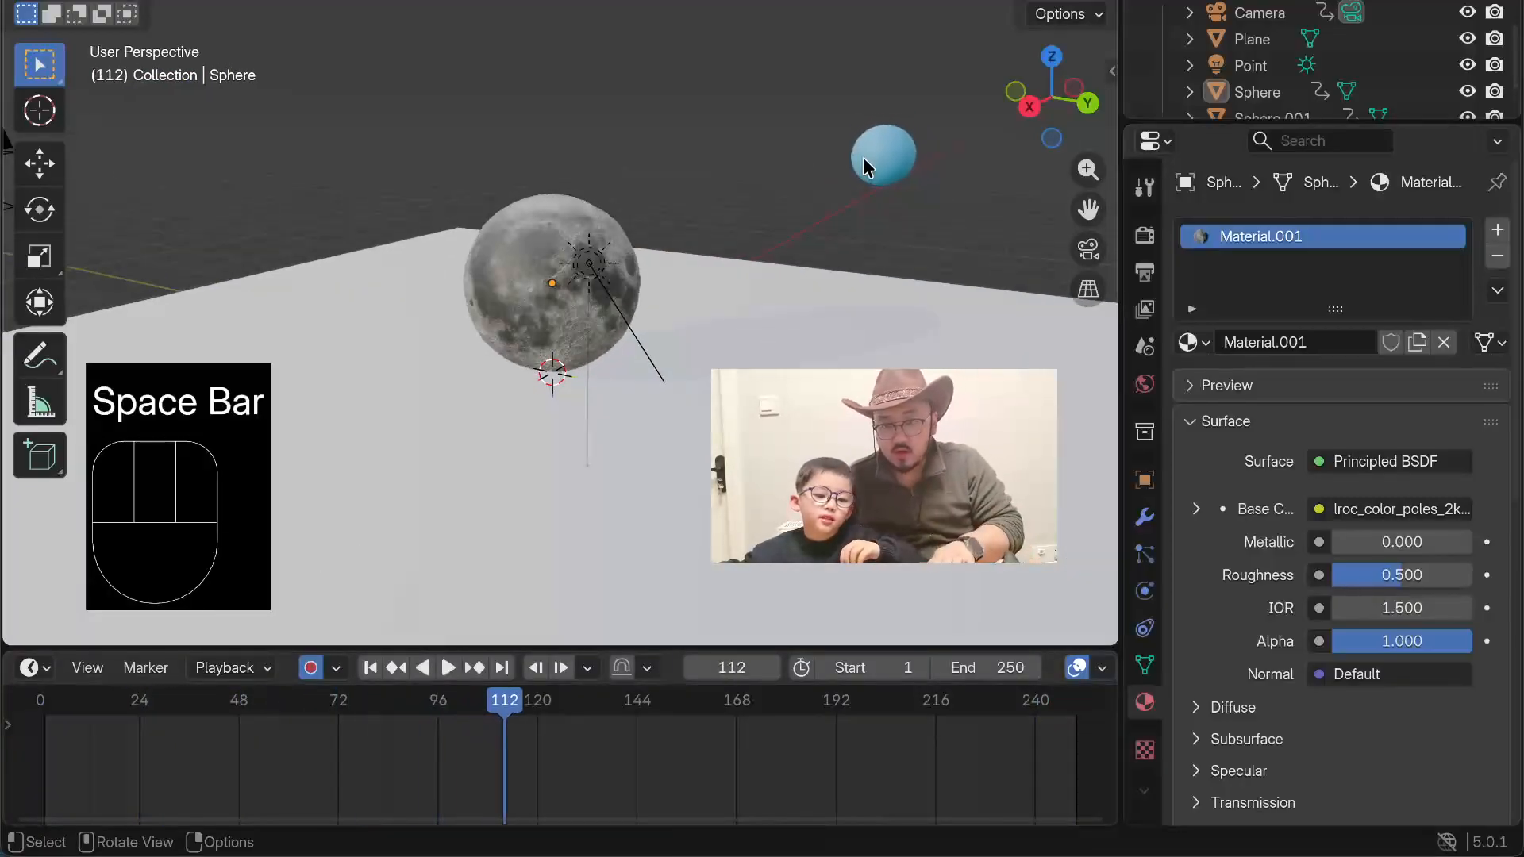
Step: Select the blue planet sphere and switch the Timeline area to the Graph Editor
left_click(864, 157)
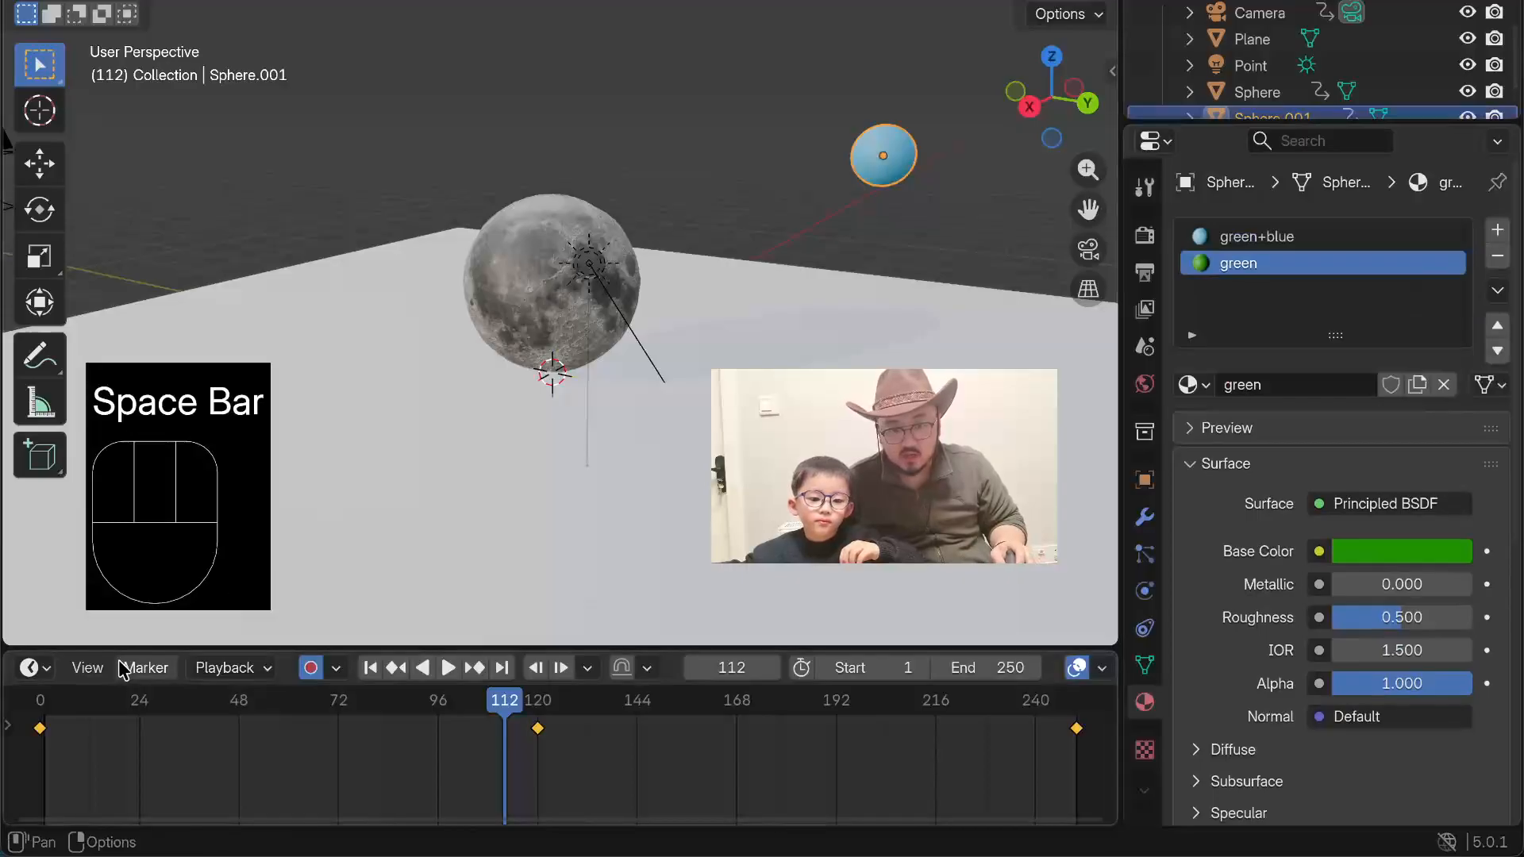
left_click(46, 669)
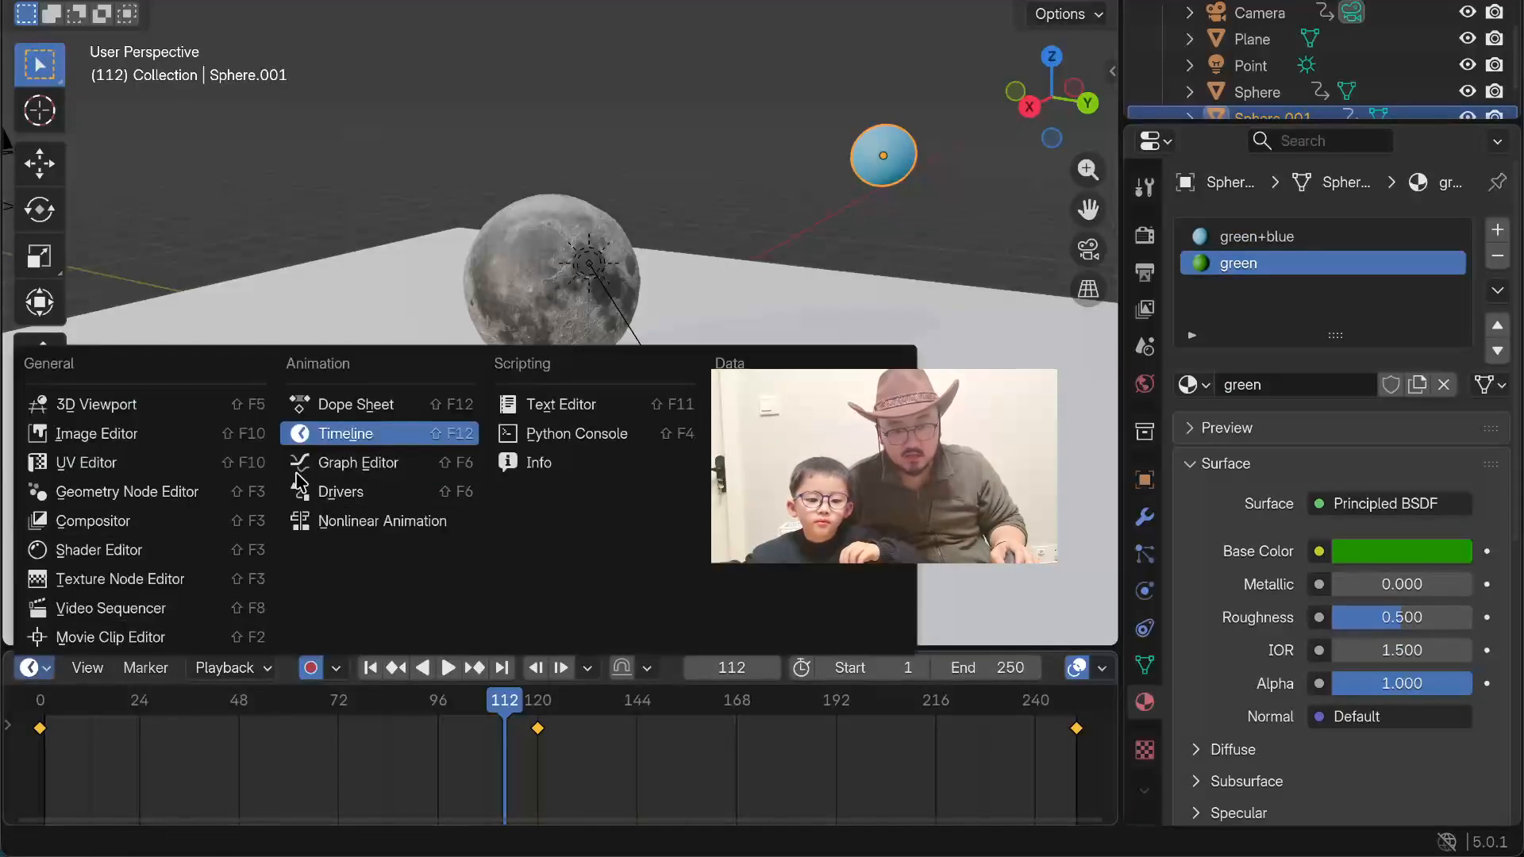
left_click(310, 453)
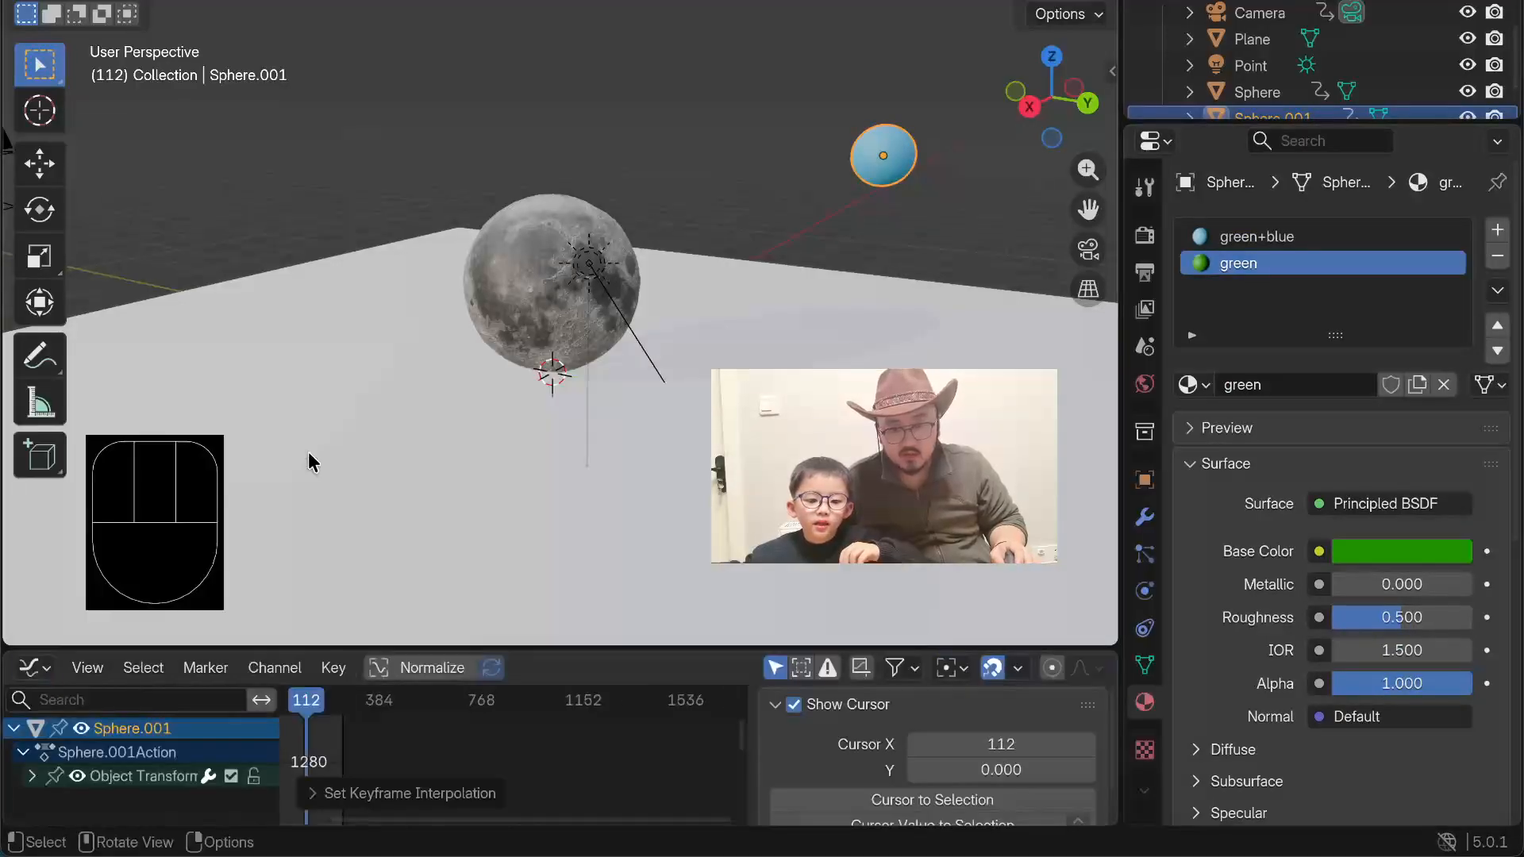
Step: Select all of the planet's keyframes and set their interpolation to Linear
left_click(170, 784)
left_click(316, 737)
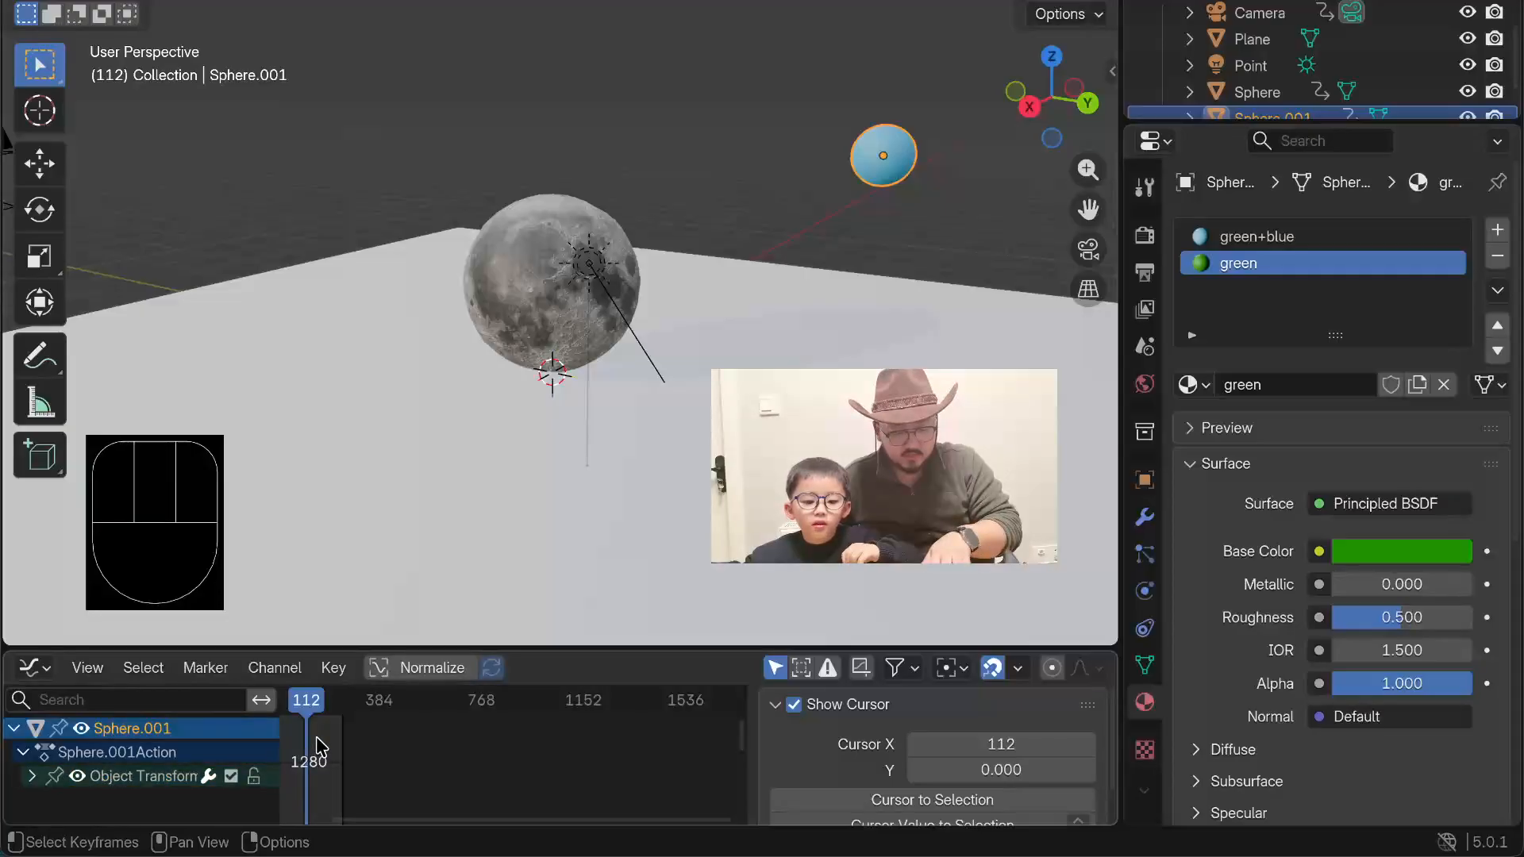
key("a")
key("t")
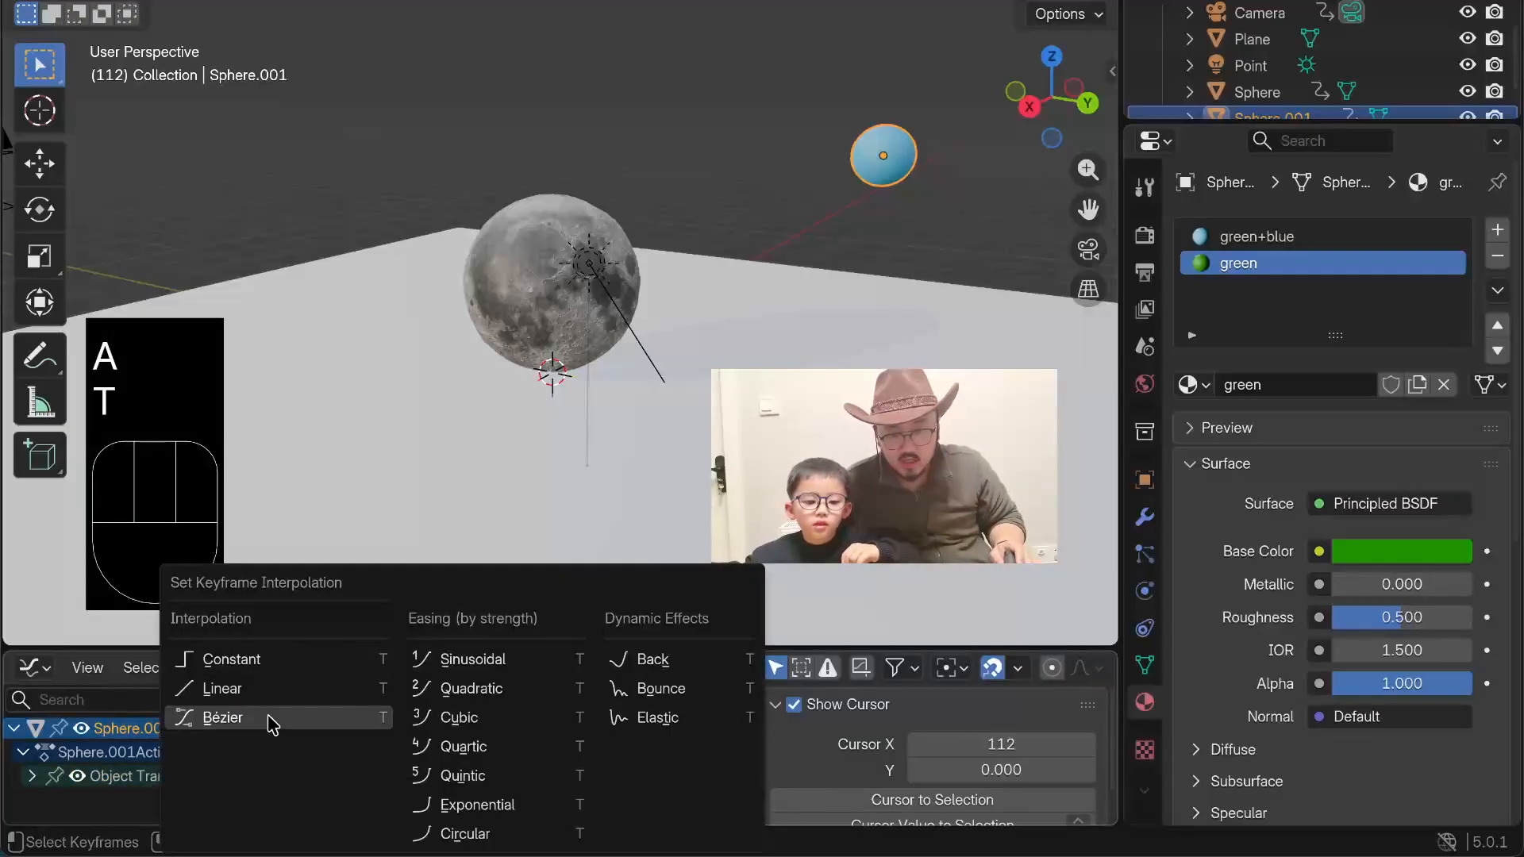
left_click(262, 689)
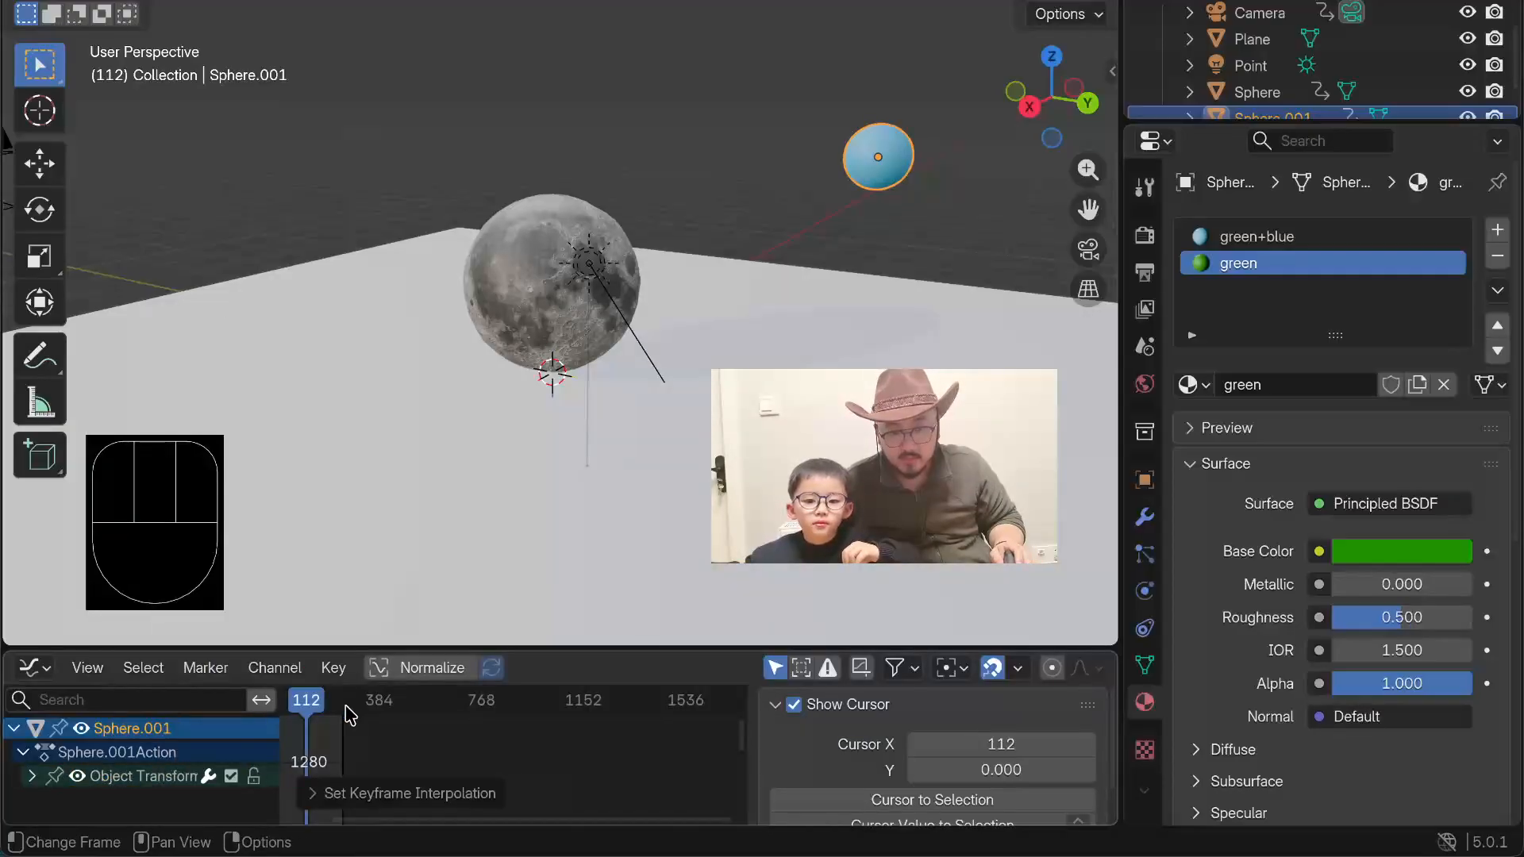
Step: Deselect the planet, play the animation to examine its Linear motion, and stop the playback
left_click(513, 127)
key("space")
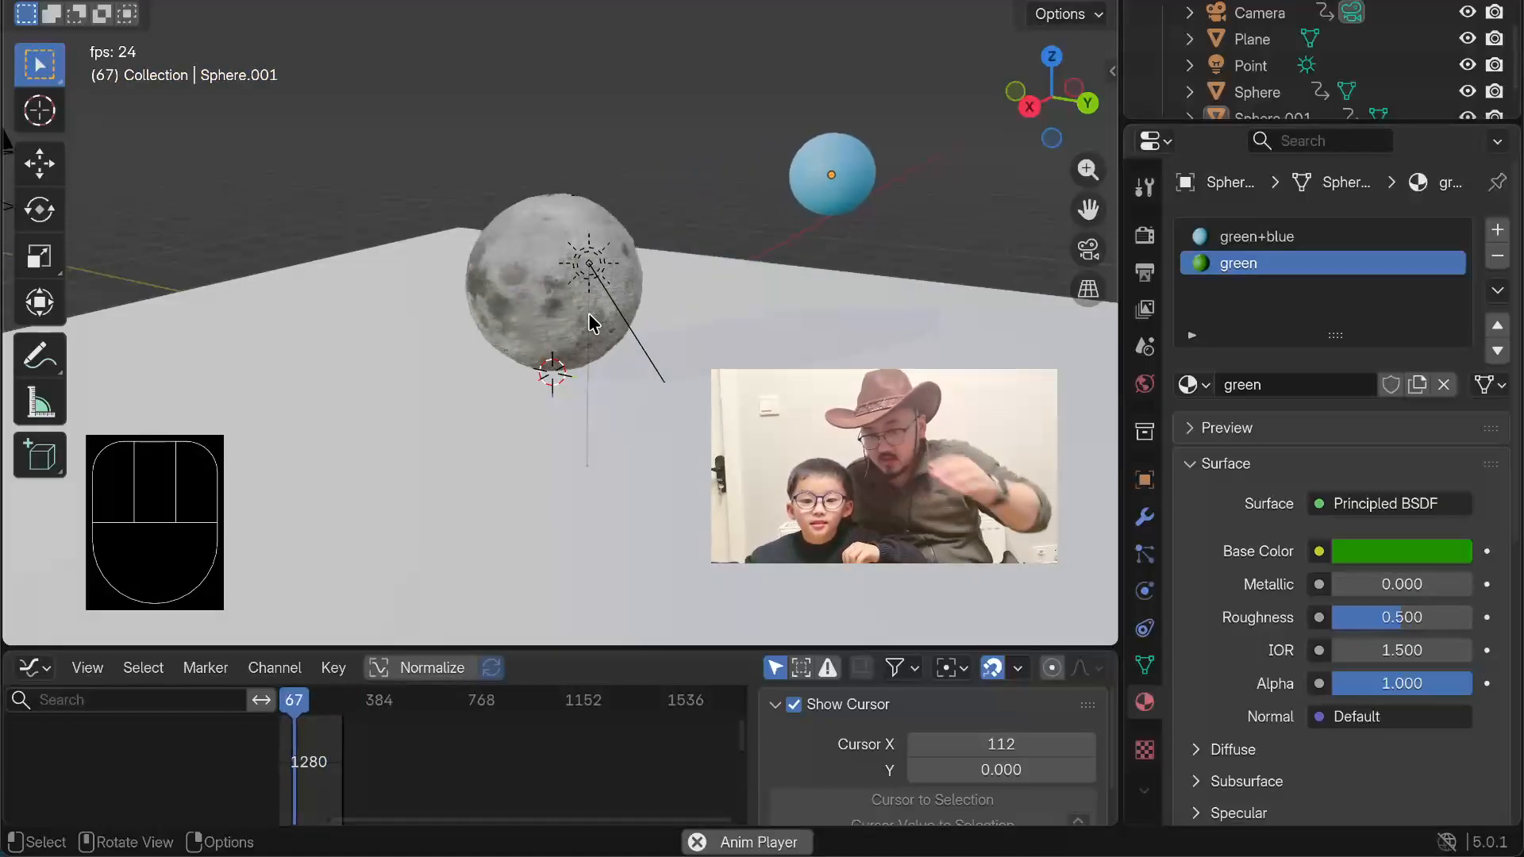
key("space")
Step: Reselect only the planet and set the interpolation of all its keyframes to Elastic
key("a")
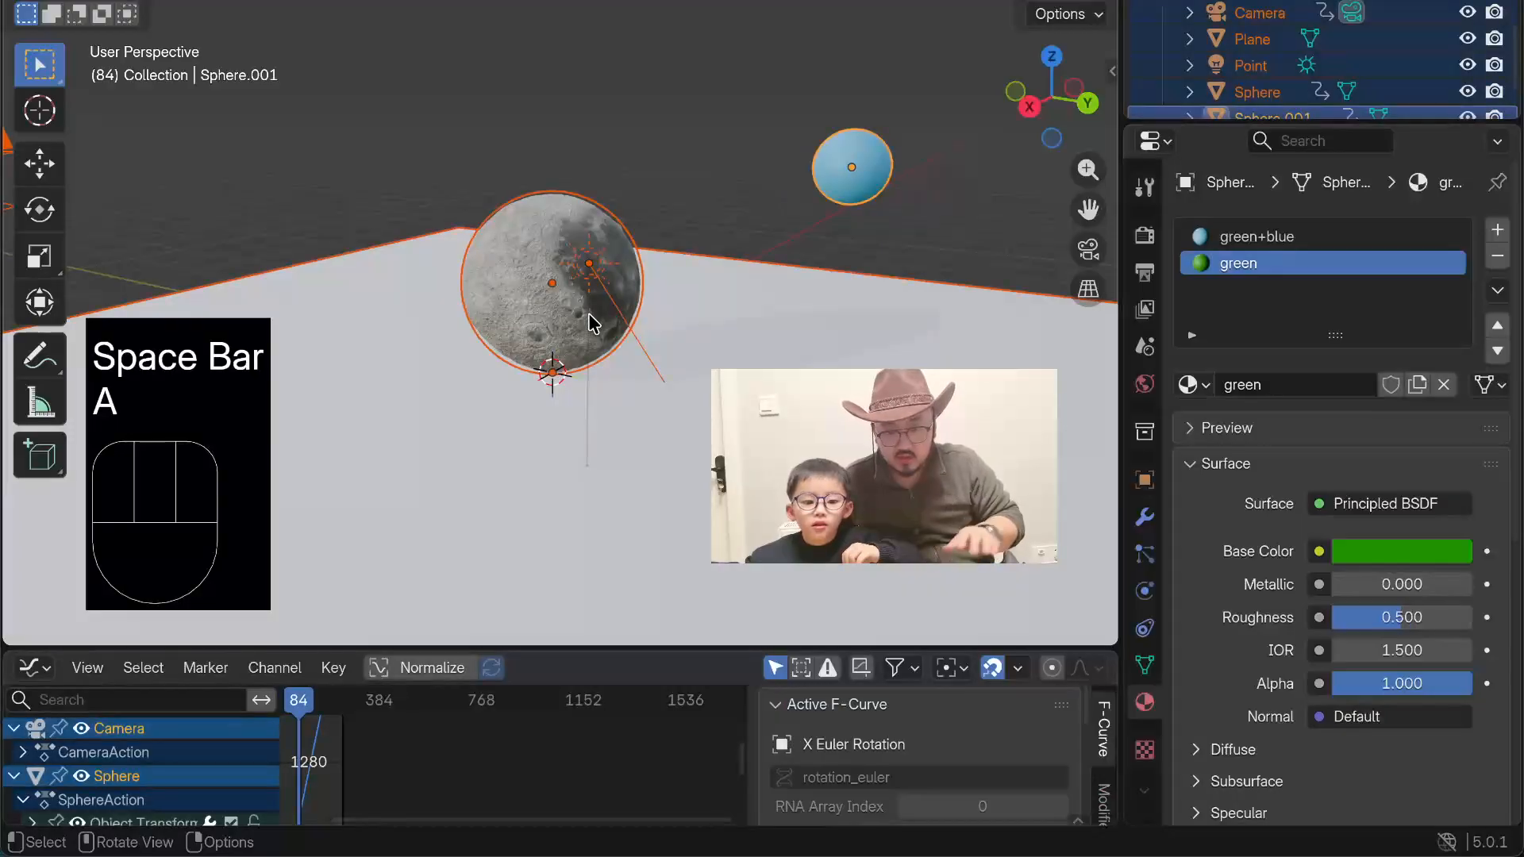
left_click(771, 198)
left_click(846, 174)
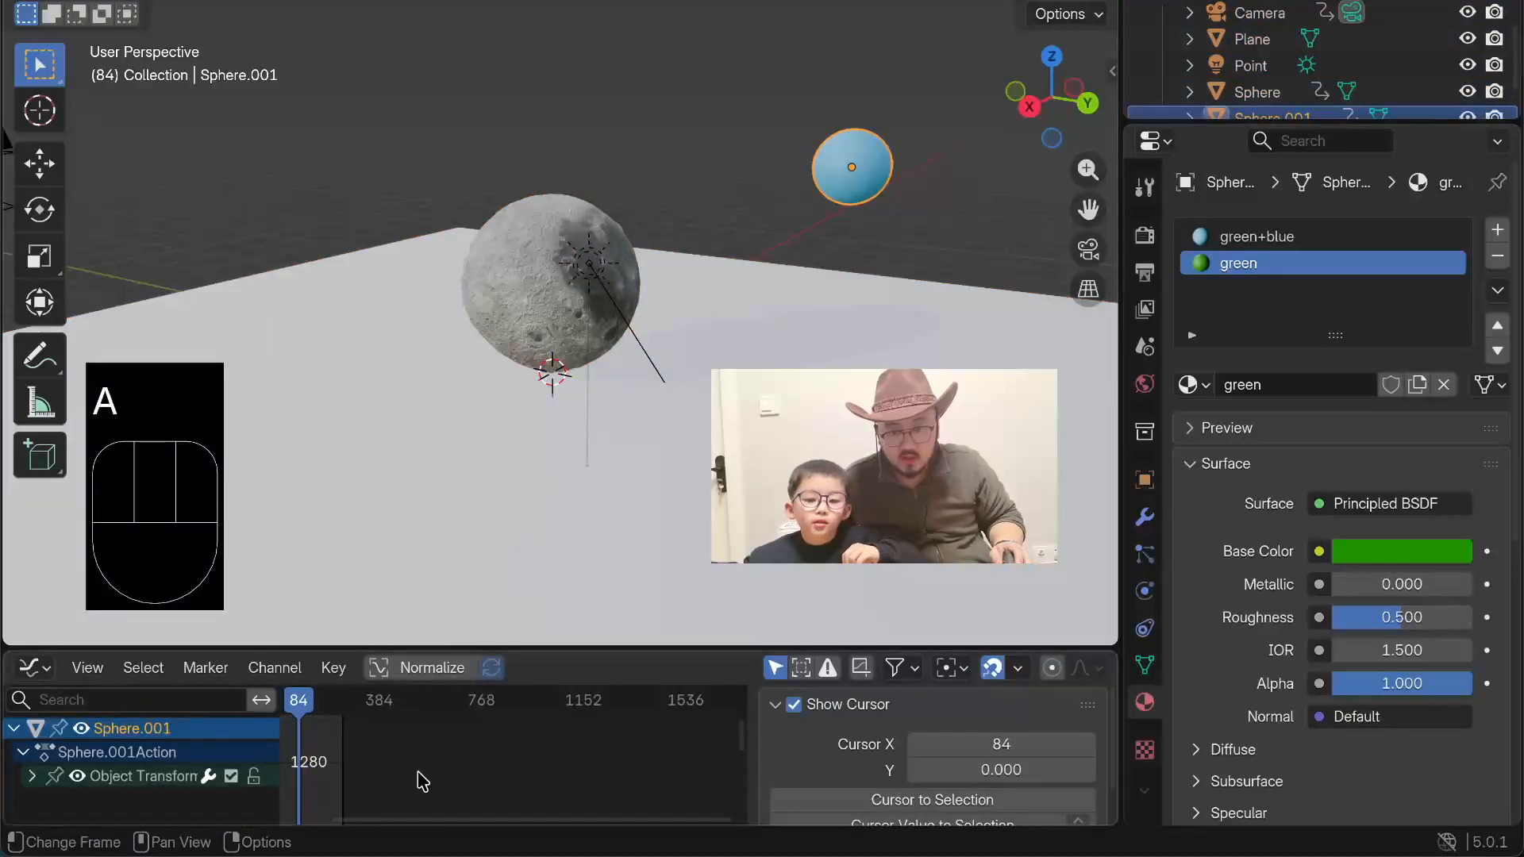
key("a")
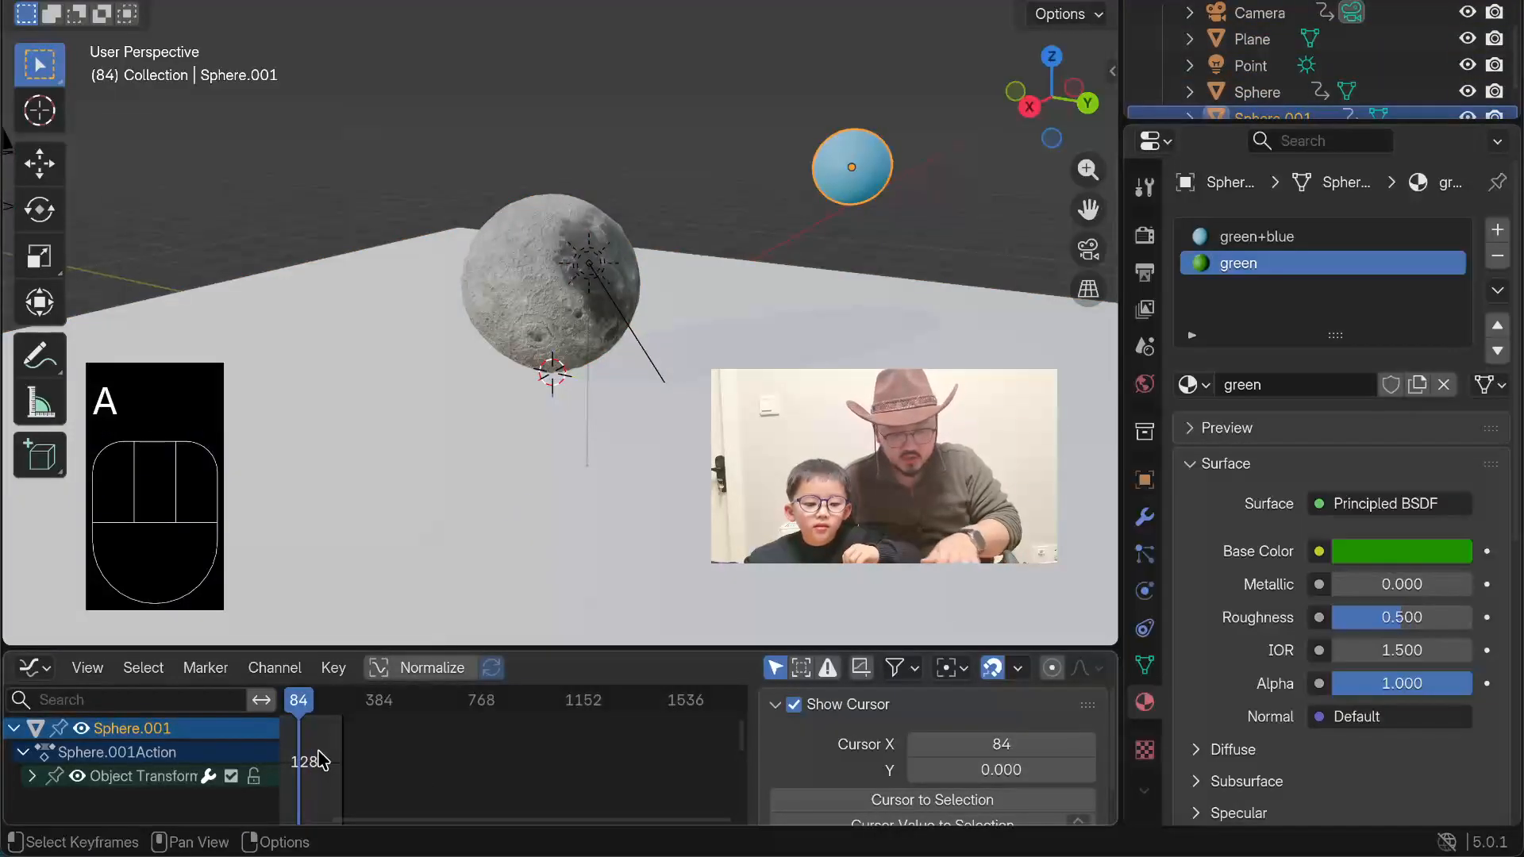
key("t")
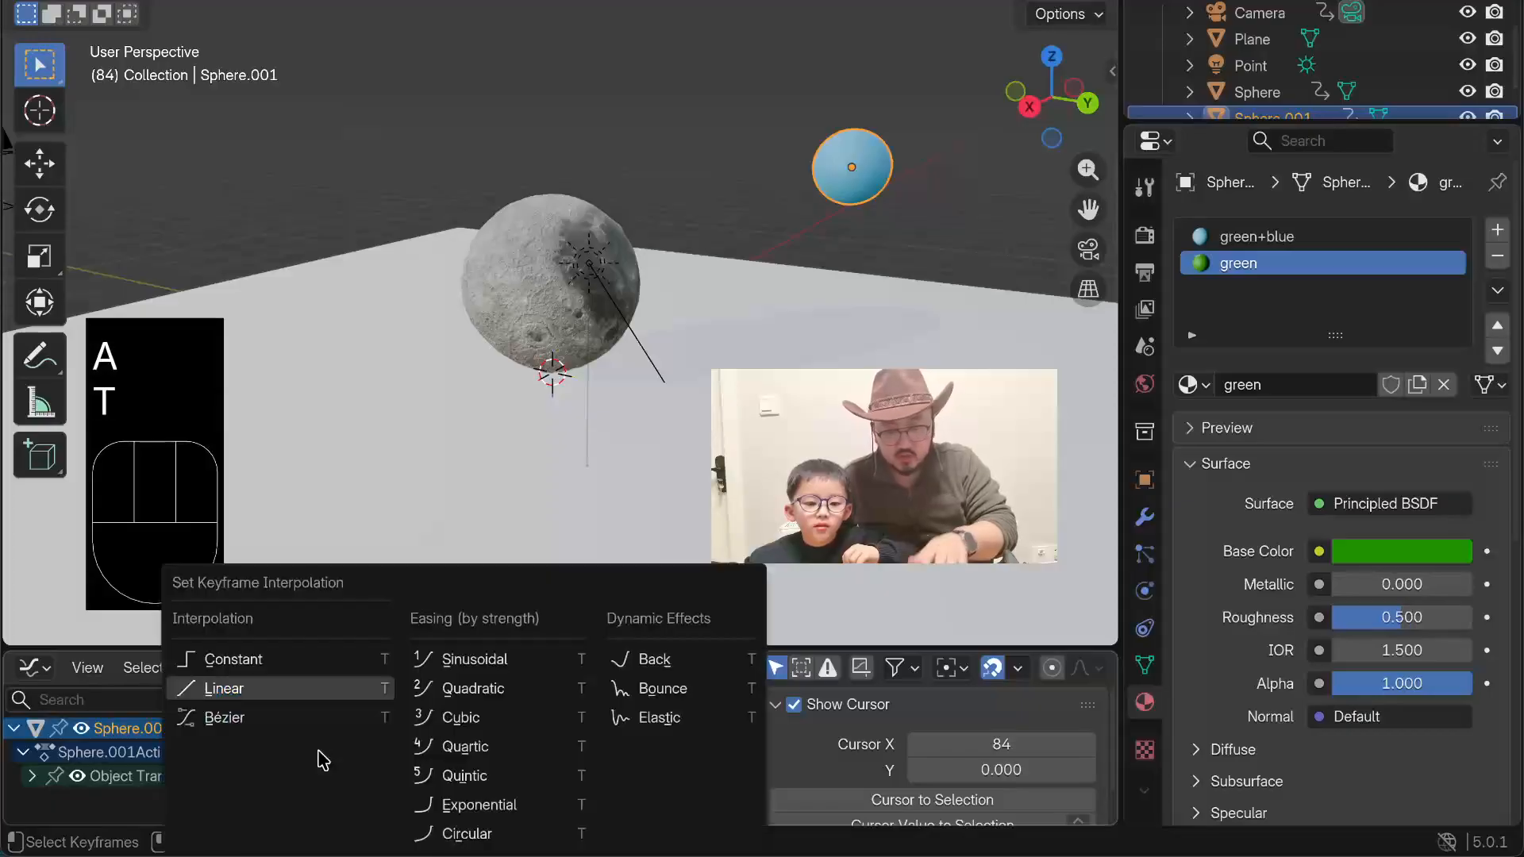
left_click(658, 716)
Step: Play the animation with the planet deselected, examine its Elastic motion from a closer view, and stop the playback
left_click(688, 178)
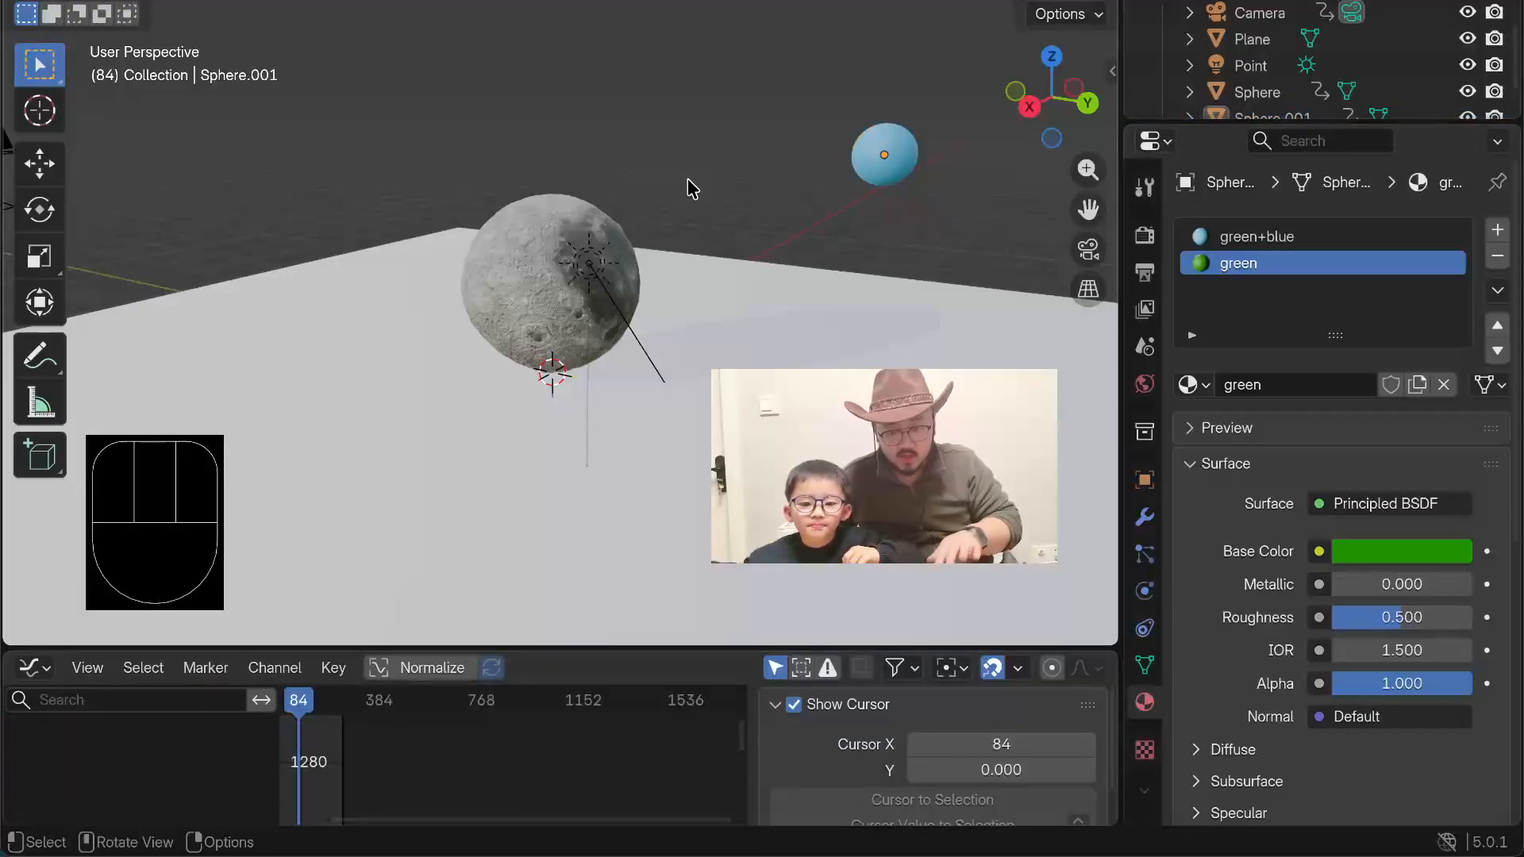
key("space")
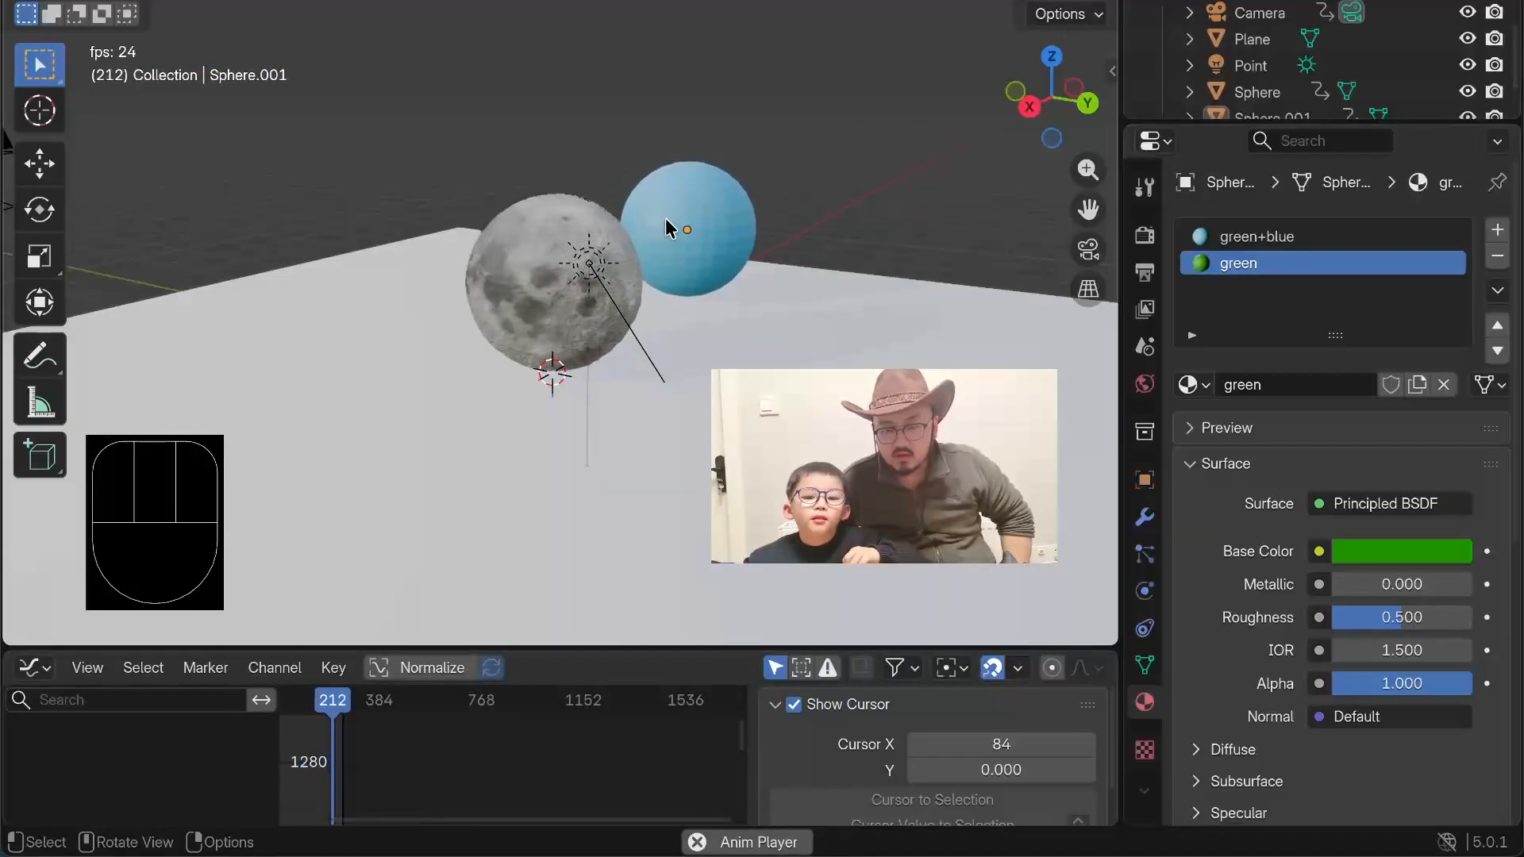
middle_click_drag(666, 217, 563, 233)
middle_click_drag(725, 170, 903, 158)
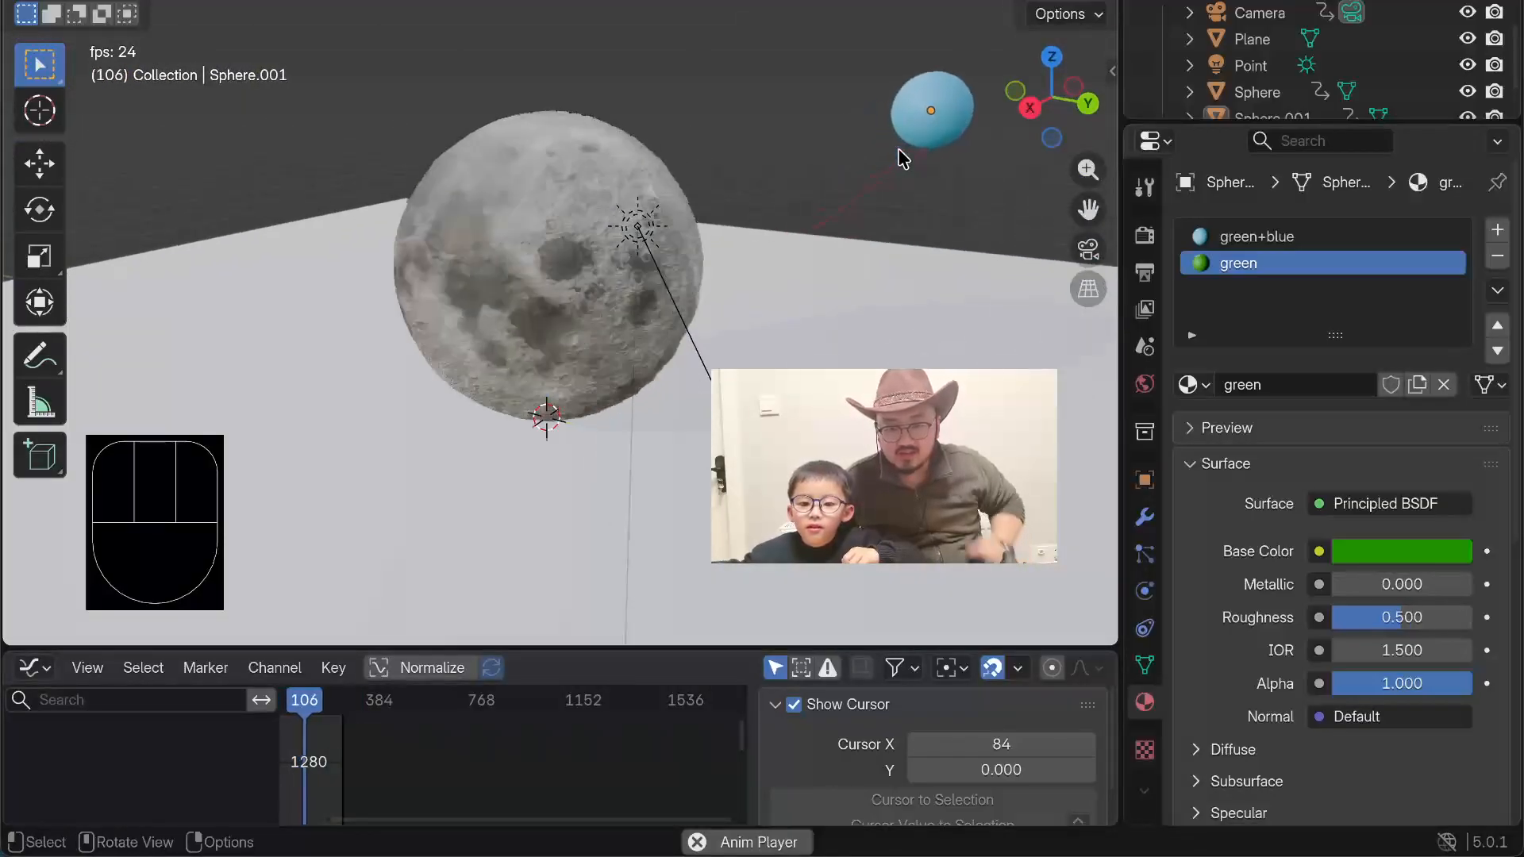
key("space")
Step: Select the planet and set the interpolation of all its keyframes to Bounce
left_click(918, 115)
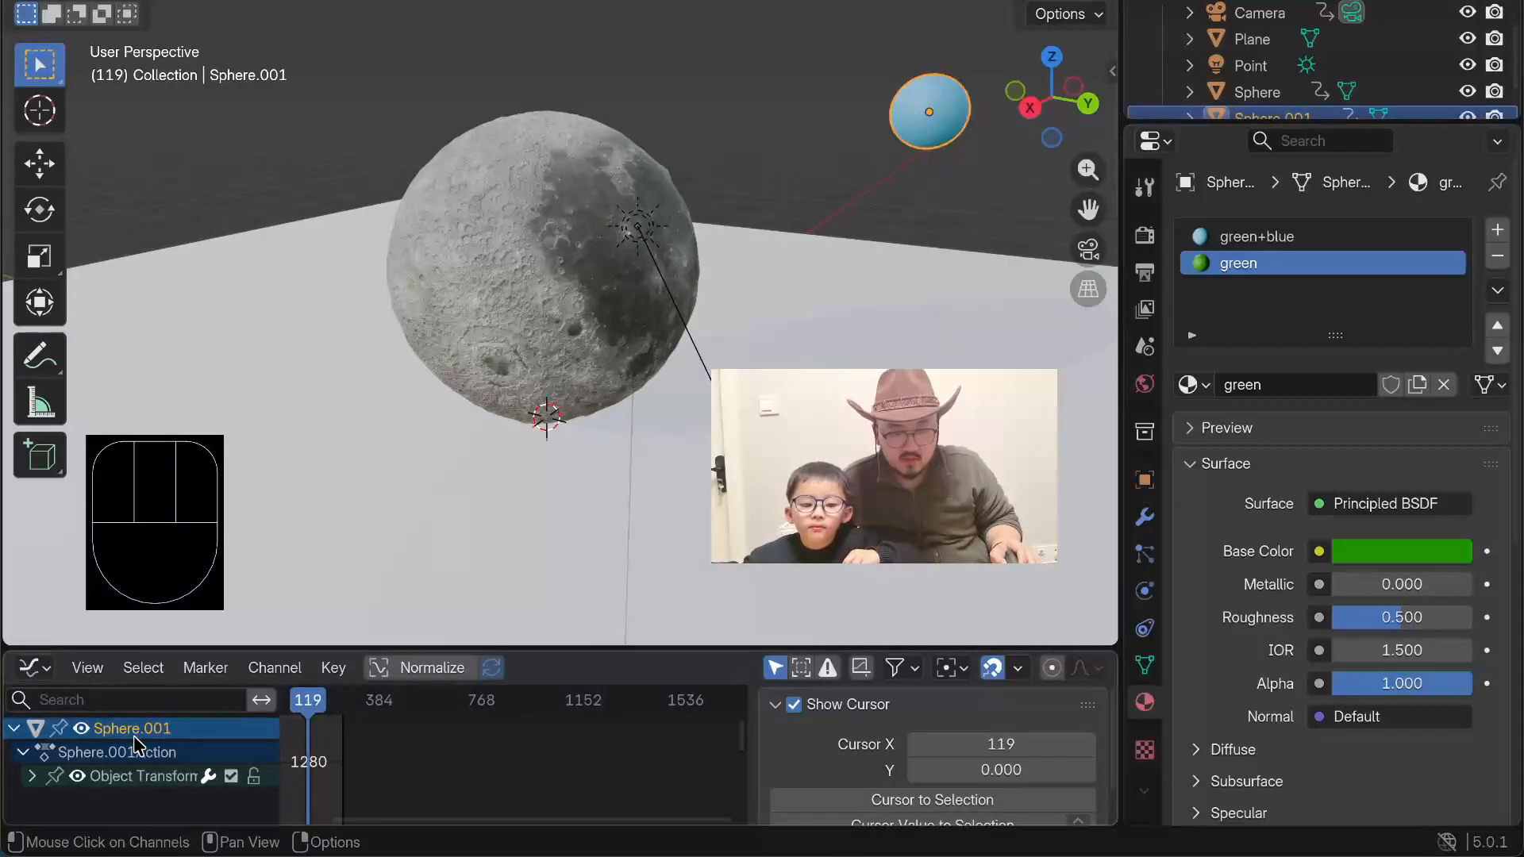
key("t")
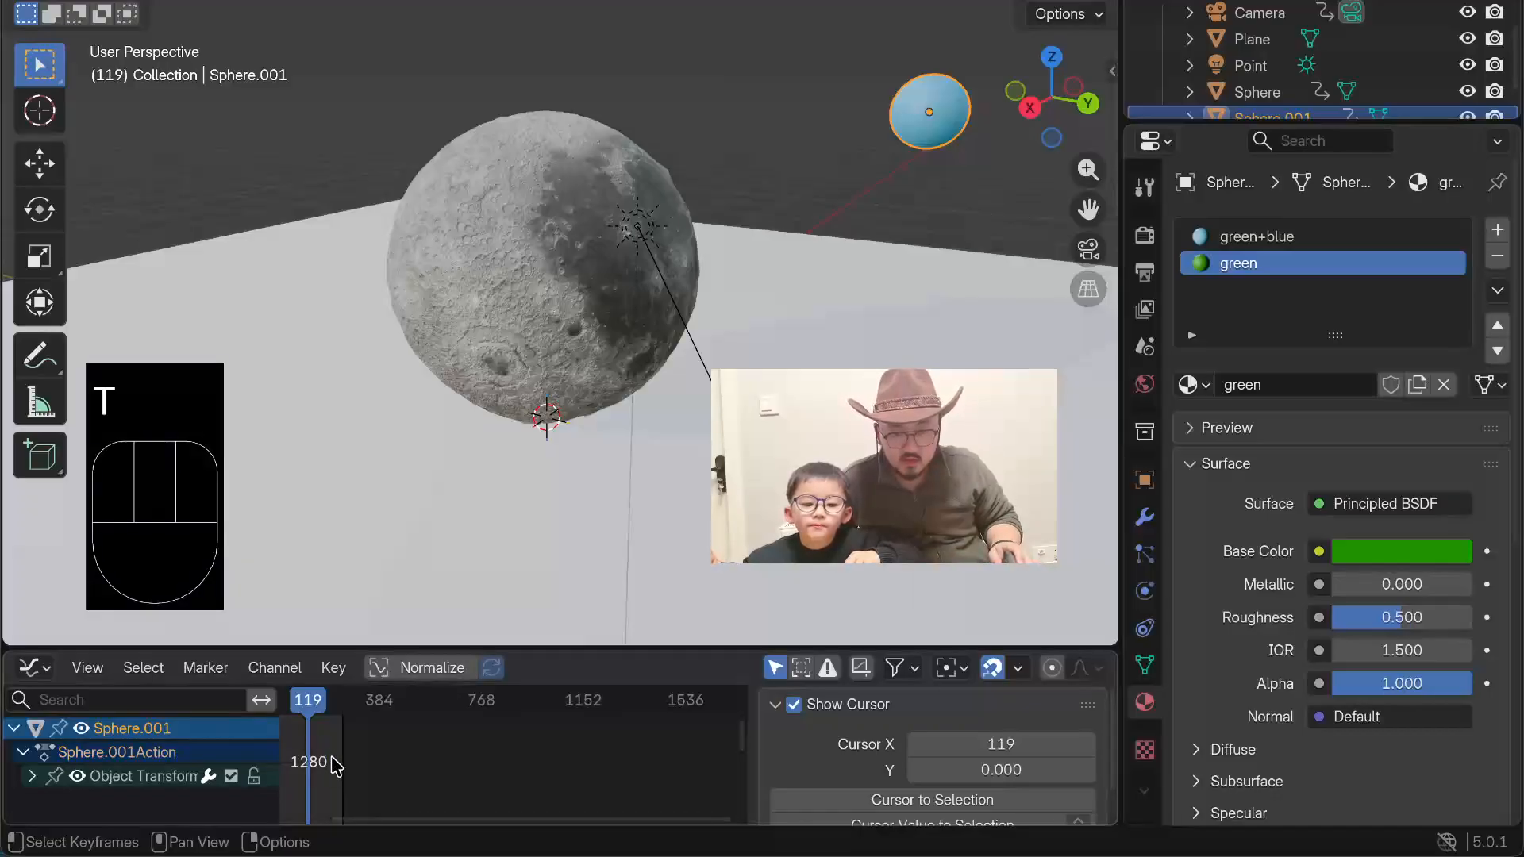
key("t")
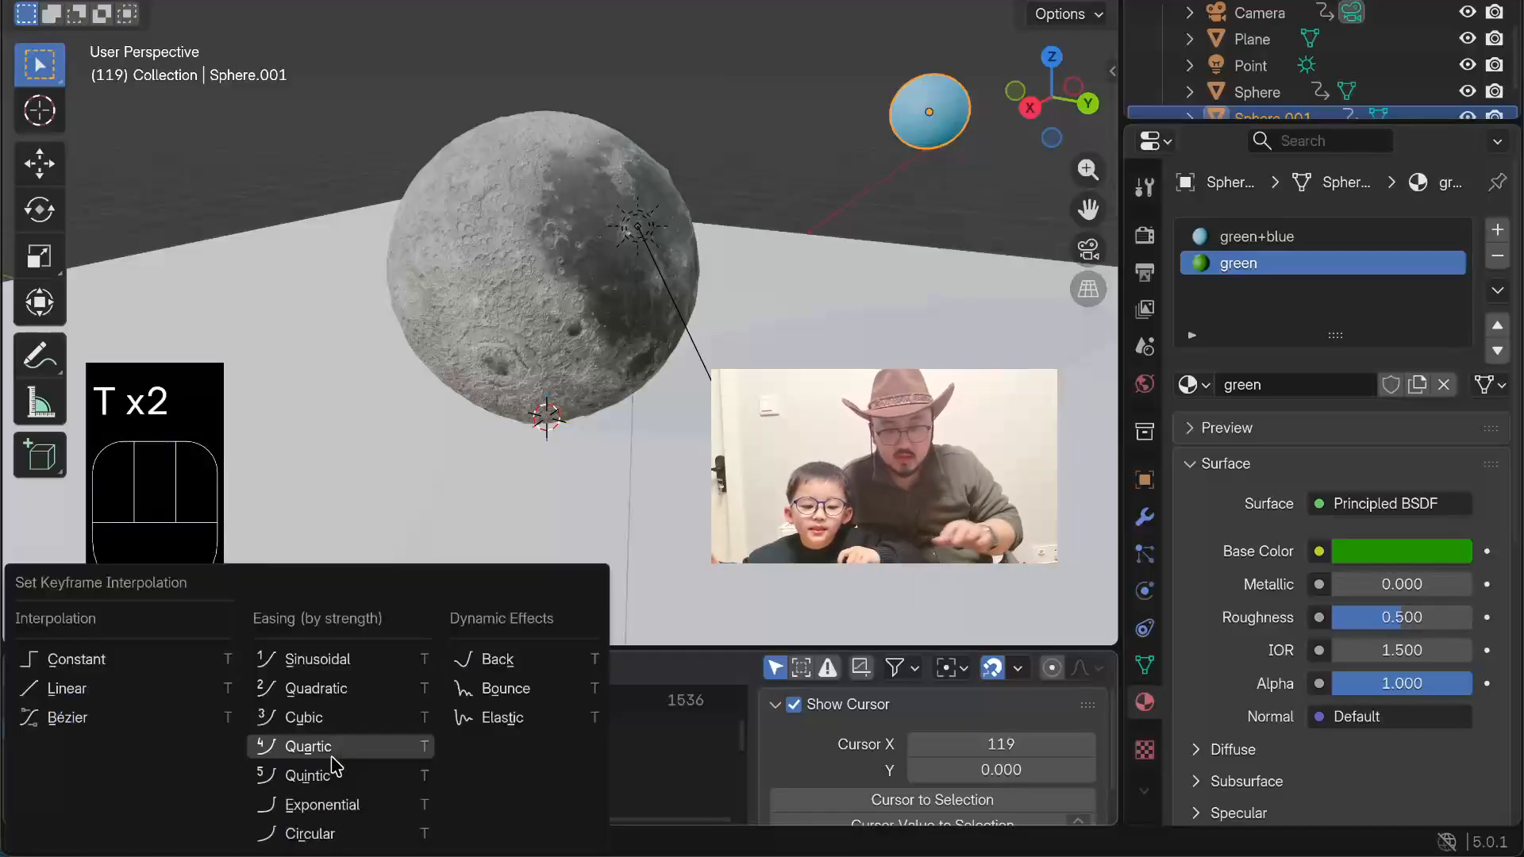
left_click(477, 691)
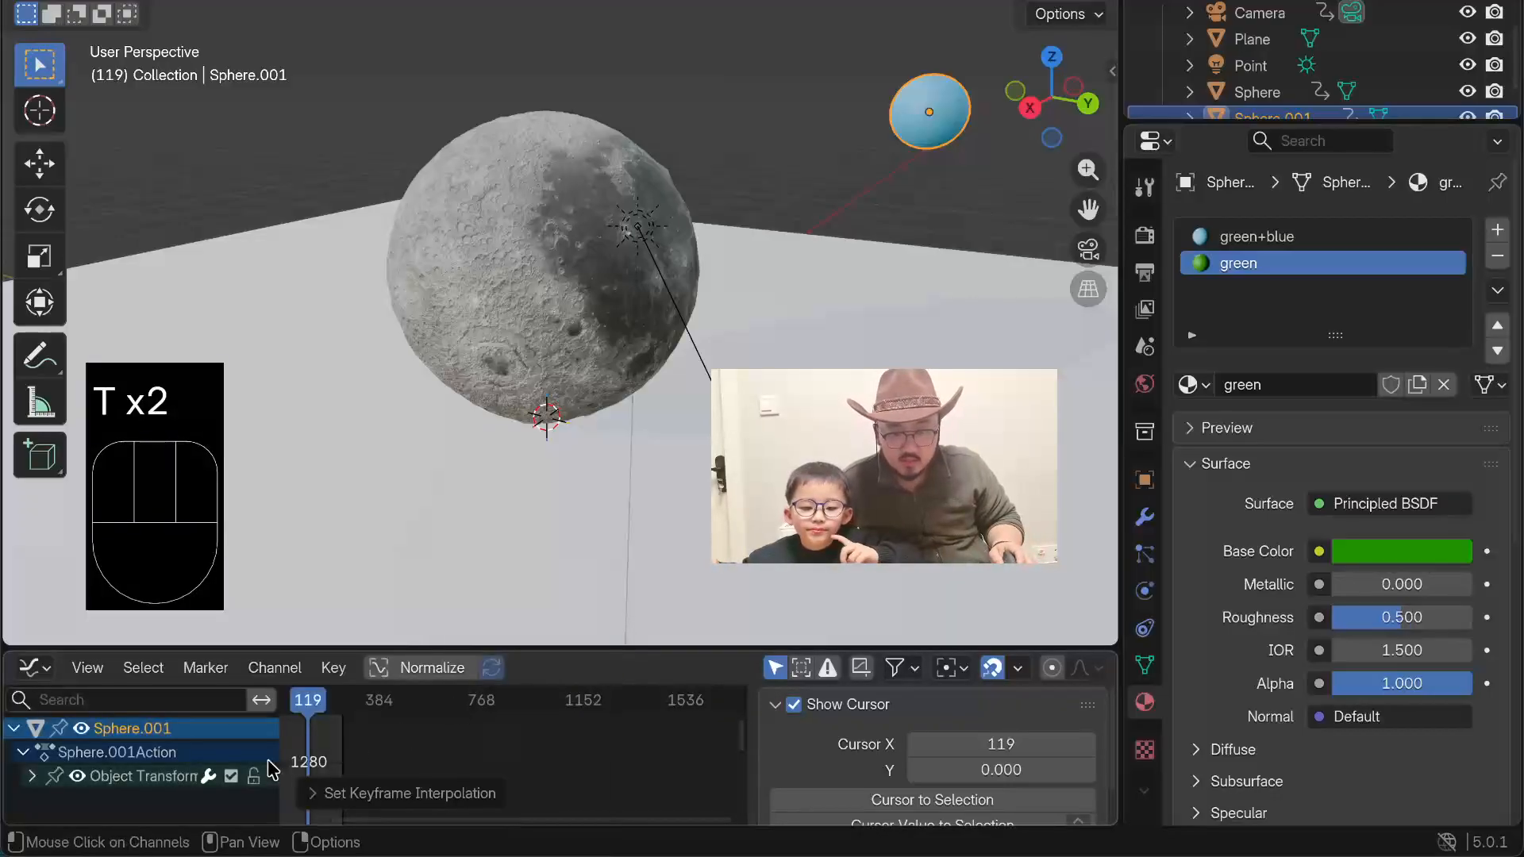
left_click(326, 758)
key("a")
key("t")
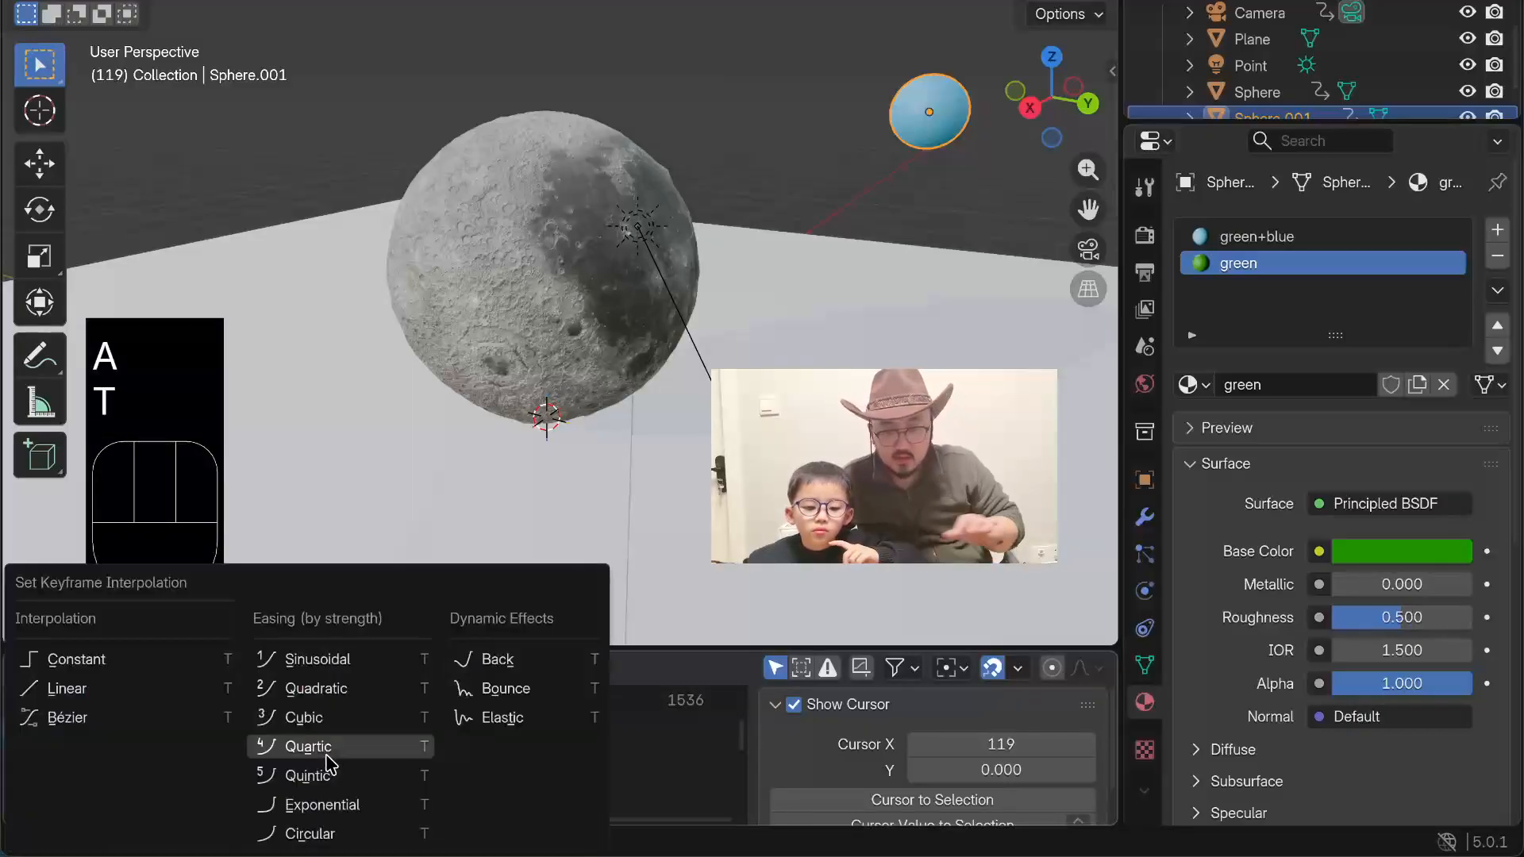
left_click(481, 698)
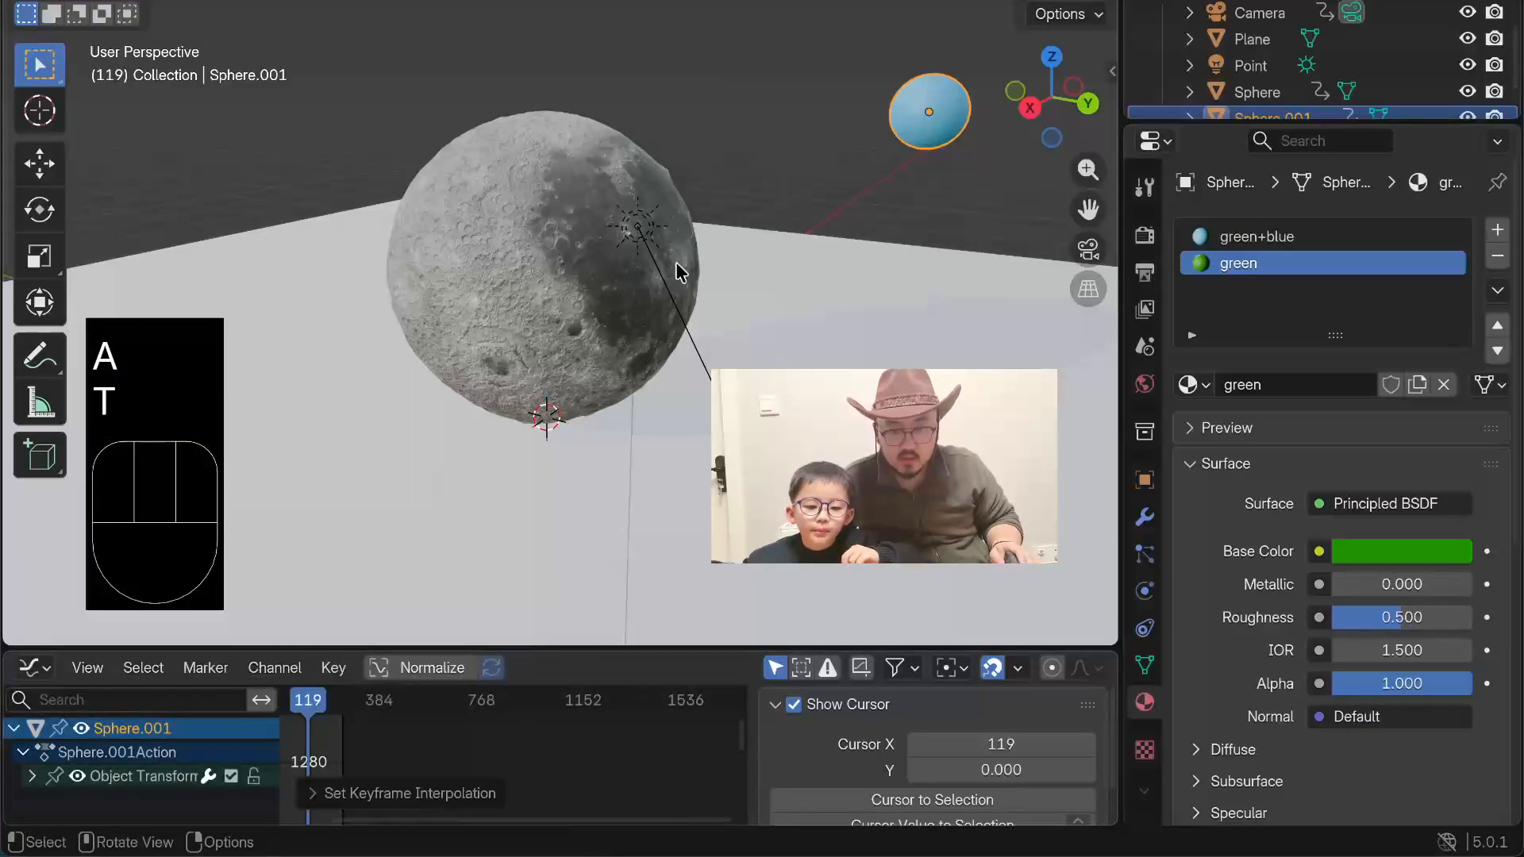
Step: Play the animation and examine the planet's Bounce motion from the front and at several distances, stopping and restarting it as needed
left_click(715, 83)
key("space")
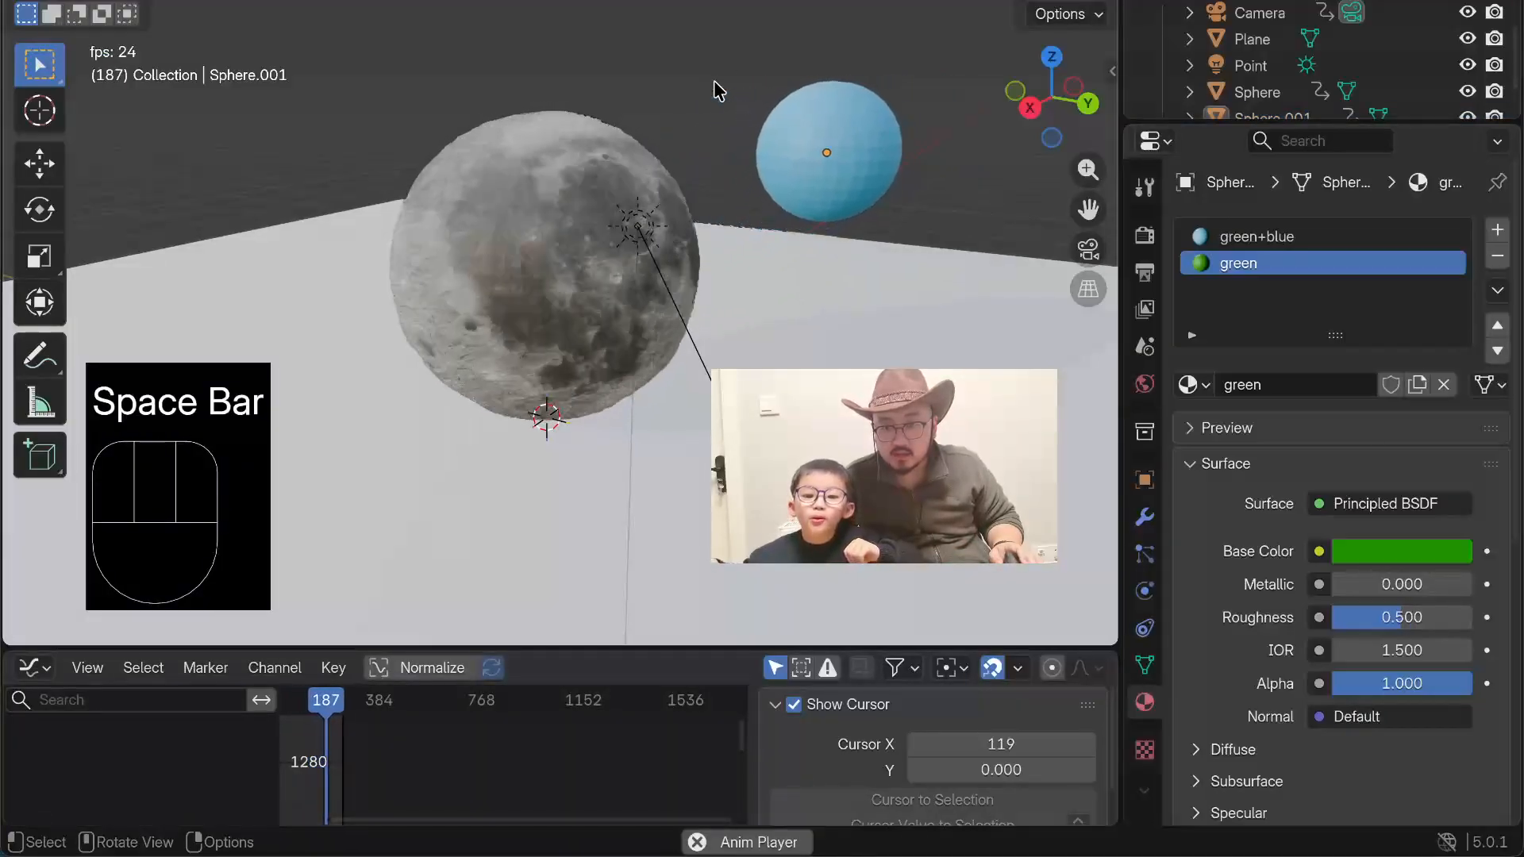
middle_click_drag(281, 208, 668, 209)
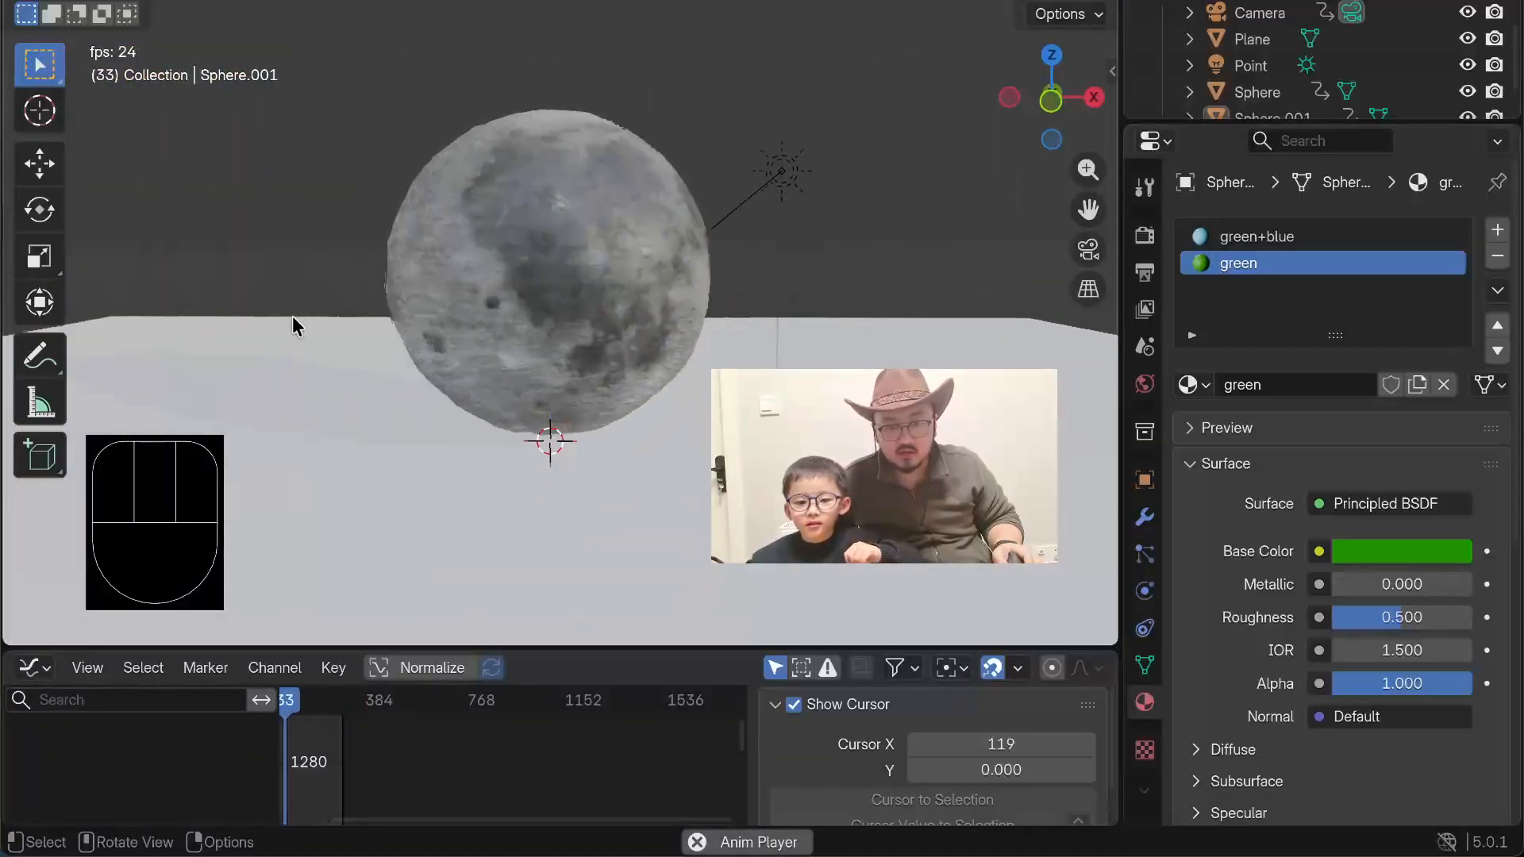
scroll(287, 309, "down", 4)
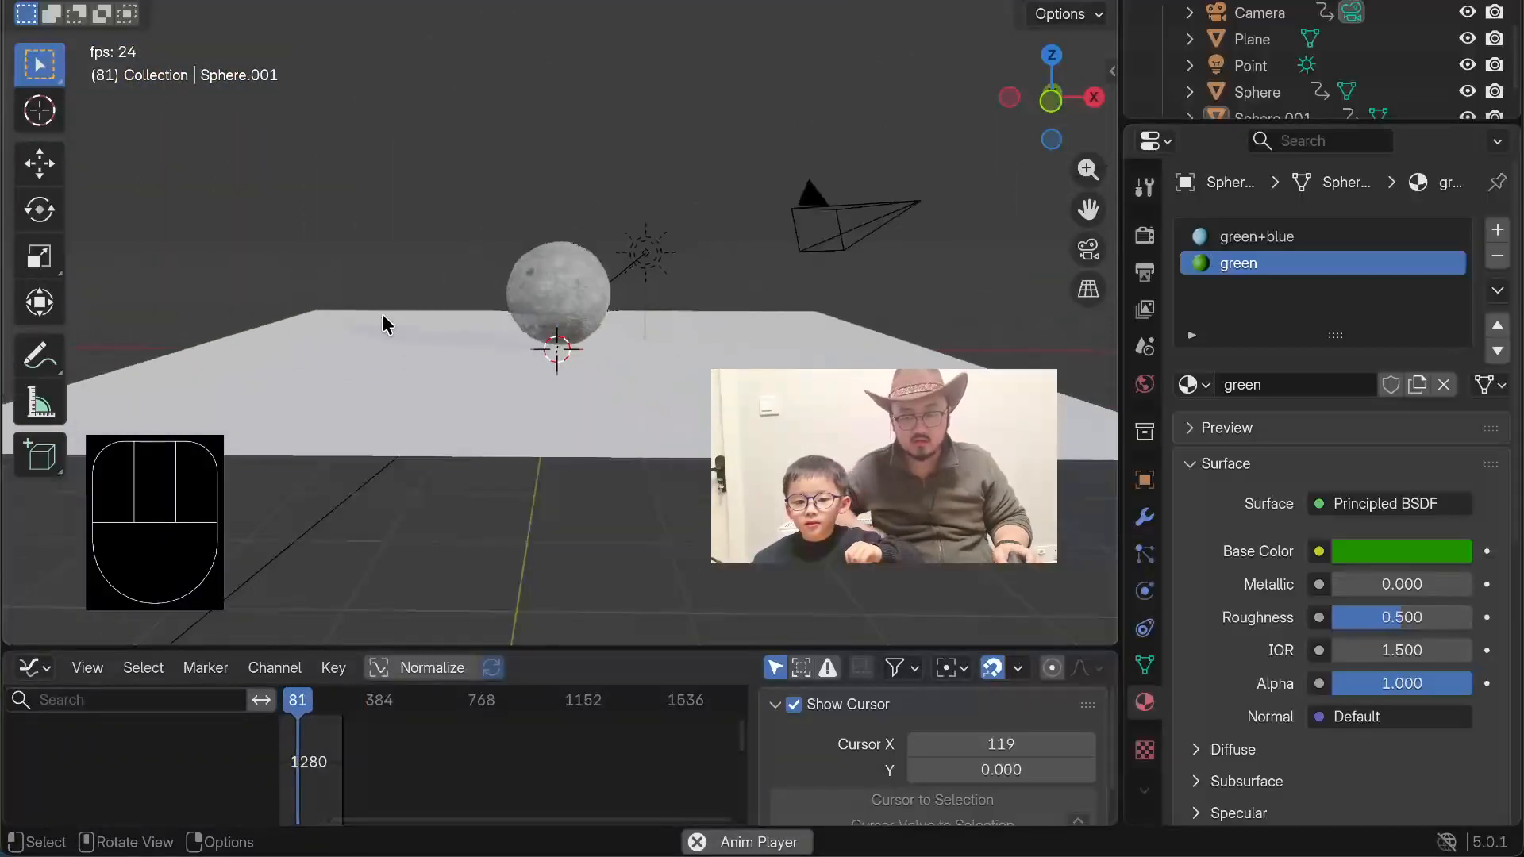
key("space")
middle_click_drag(279, 323, 345, 328)
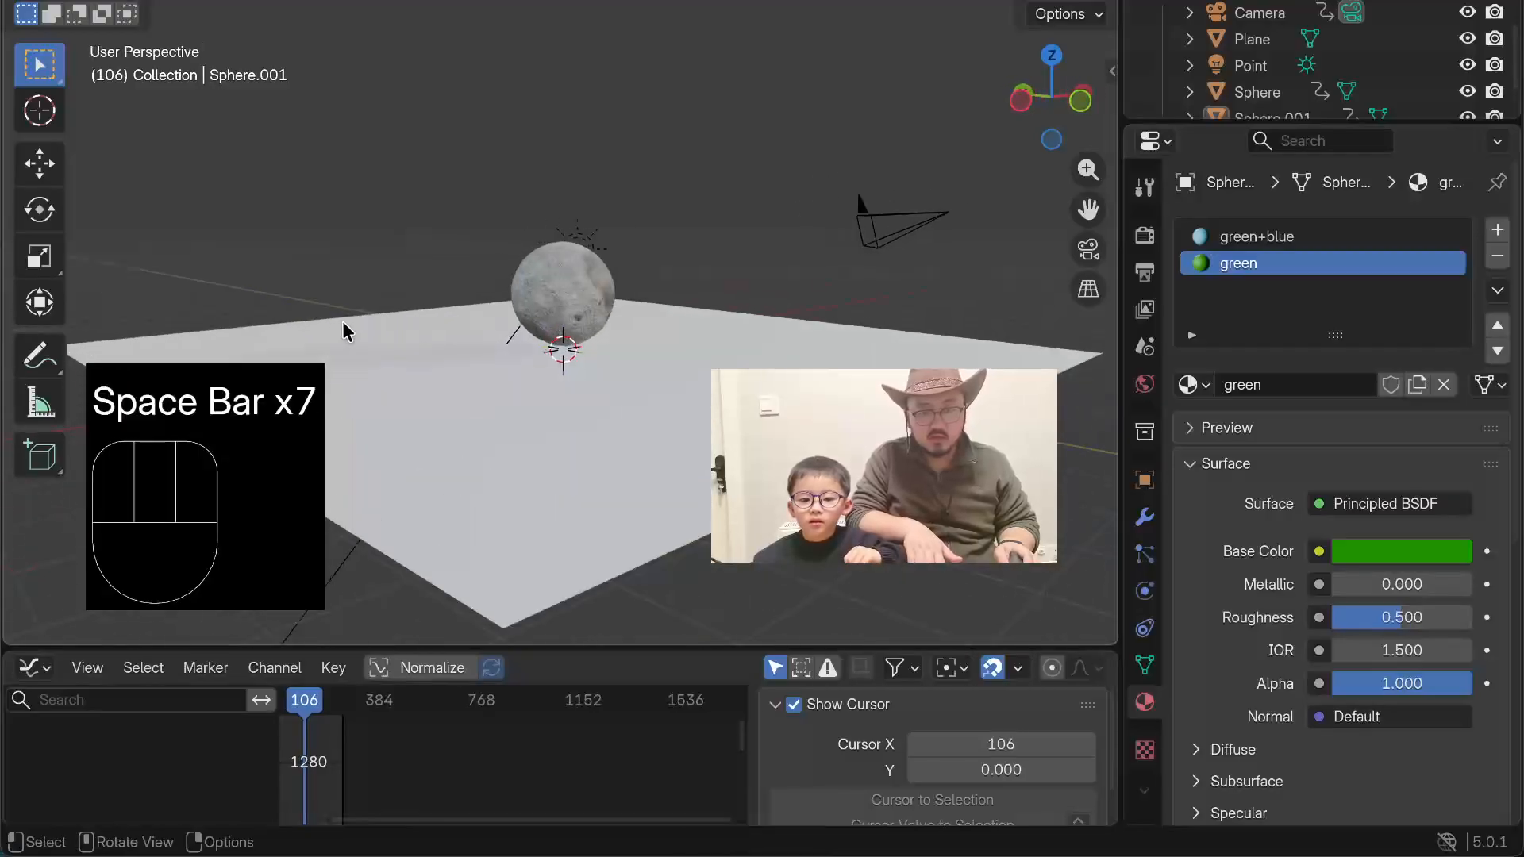
key("space")
key("space")
key("space")
key("space")
middle_click_drag(670, 389, 436, 389)
middle_click_drag(338, 341, 475, 333, "shift")
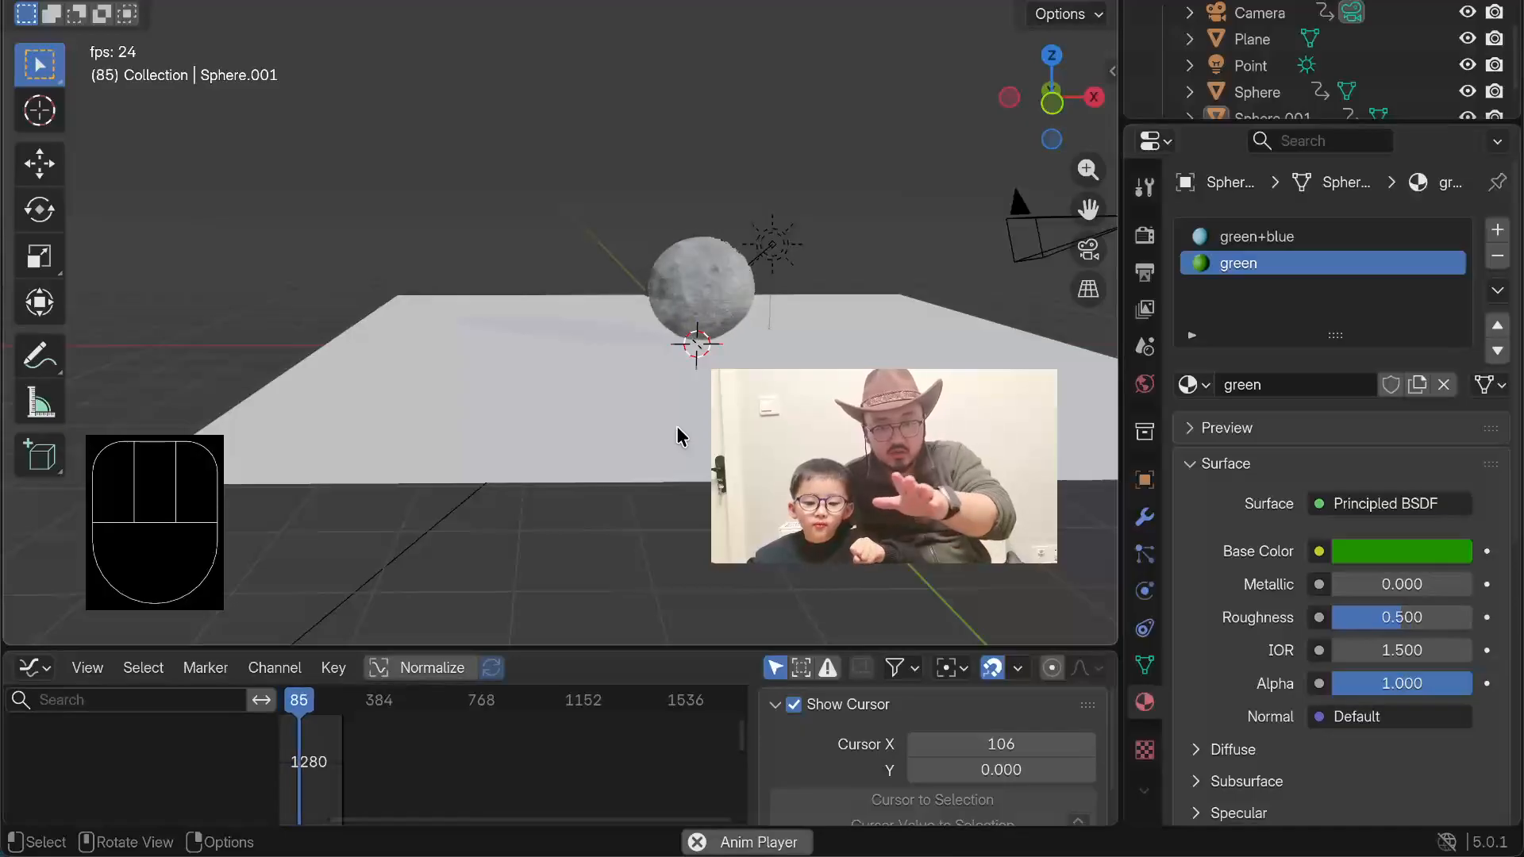
scroll(340, 305, "down", 5)
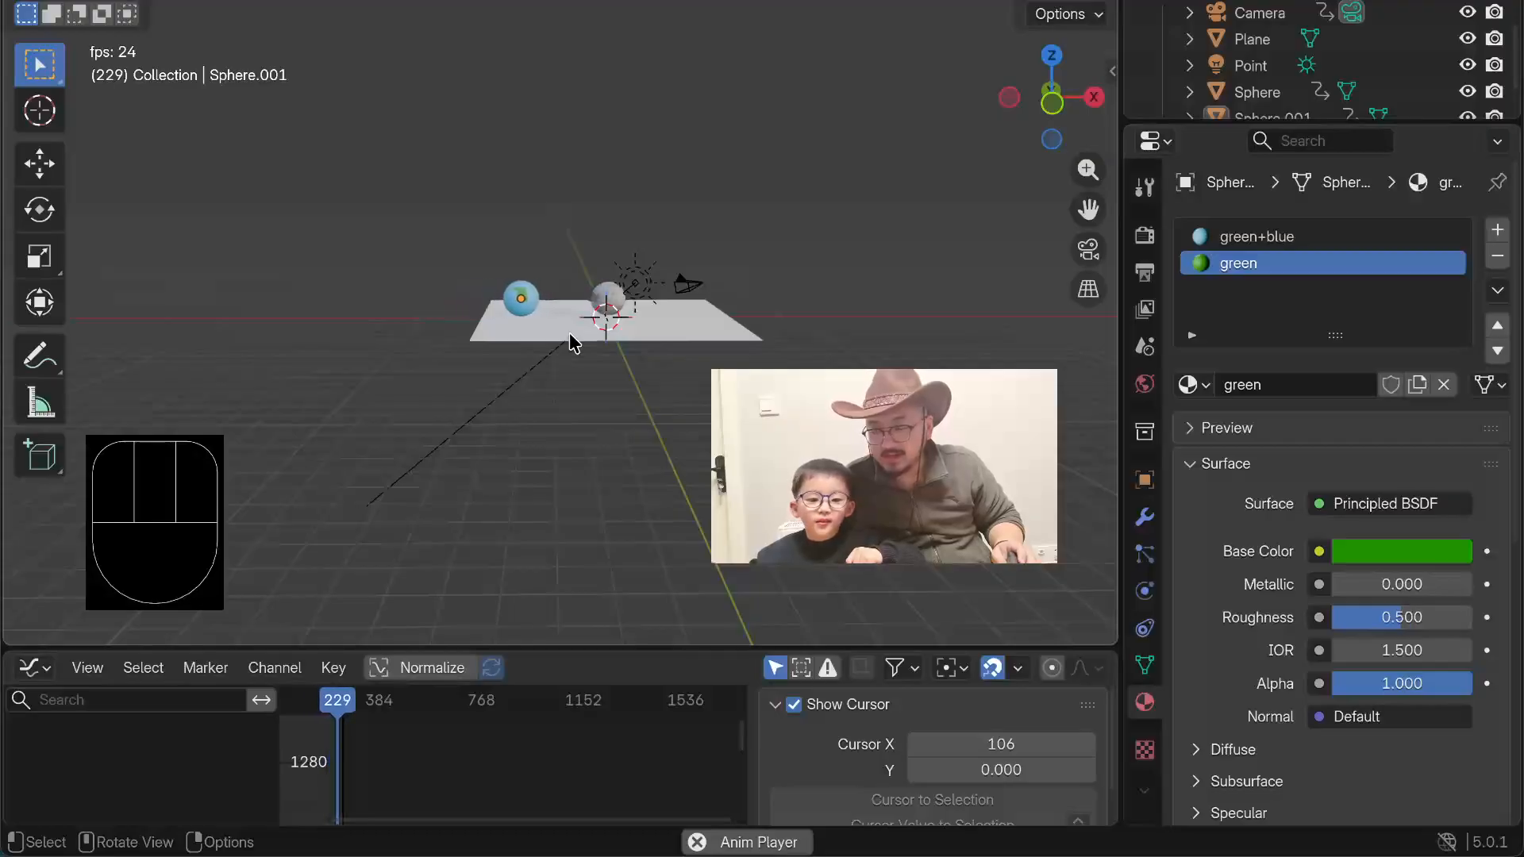
scroll(521, 230, "up", 6)
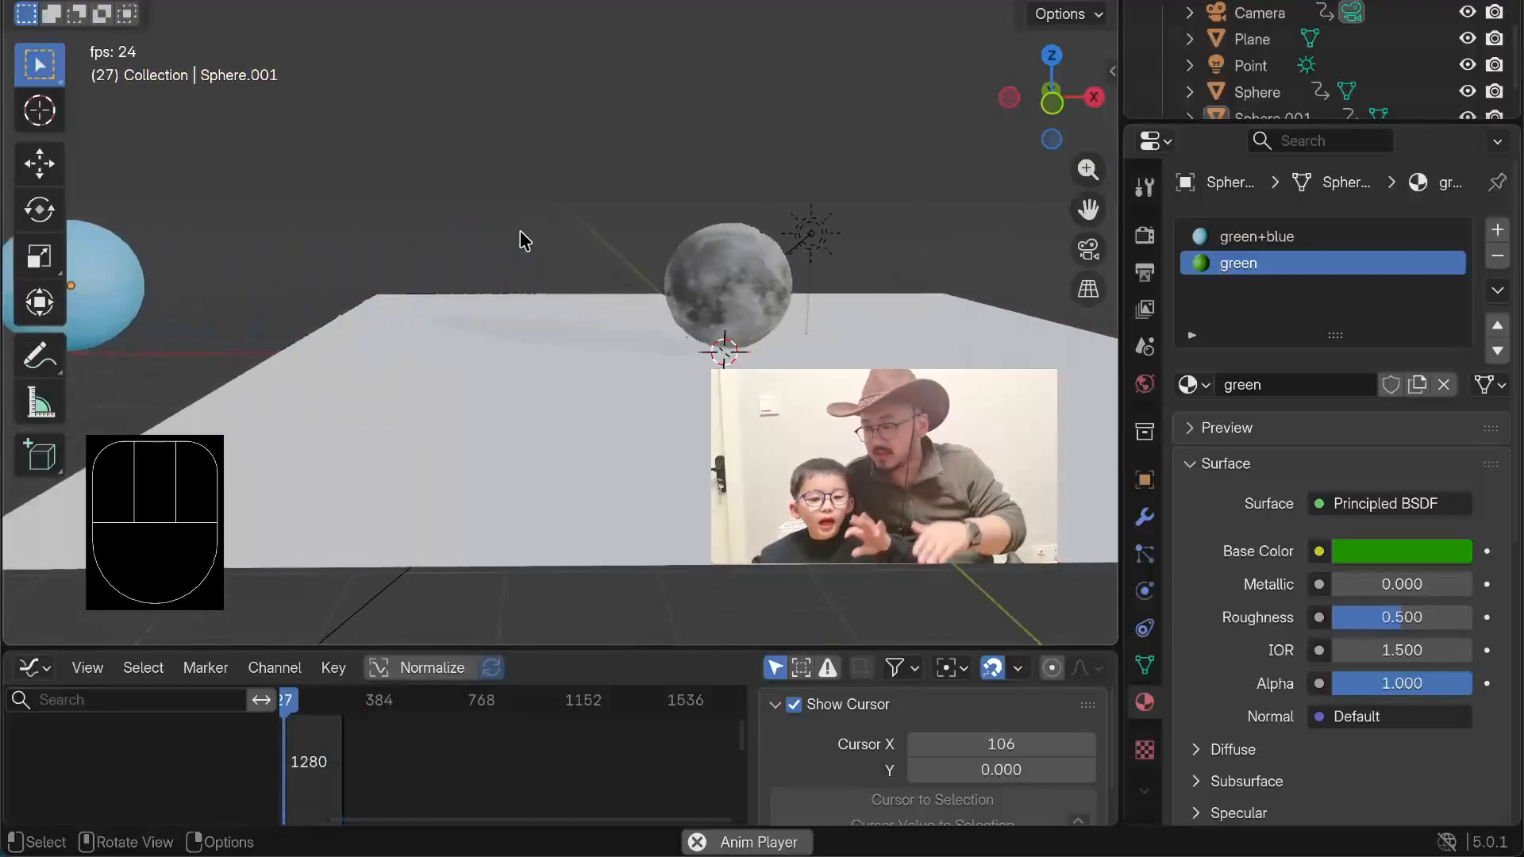
key("space")
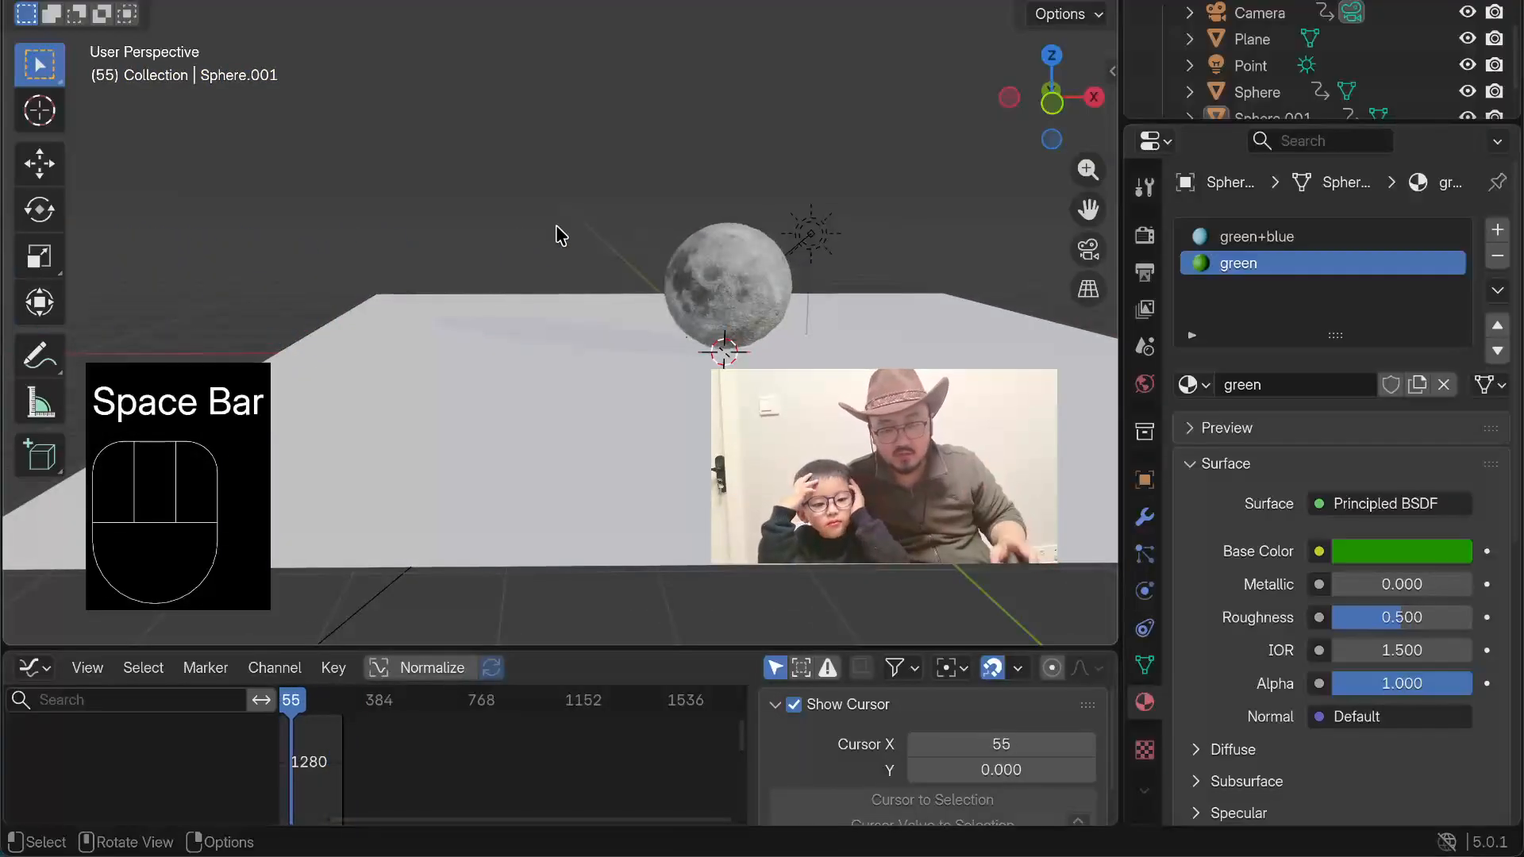
Step: Select the planet in the wide front view to bring its action back into the Graph Editor
scroll(489, 408, "up", 4)
key("a")
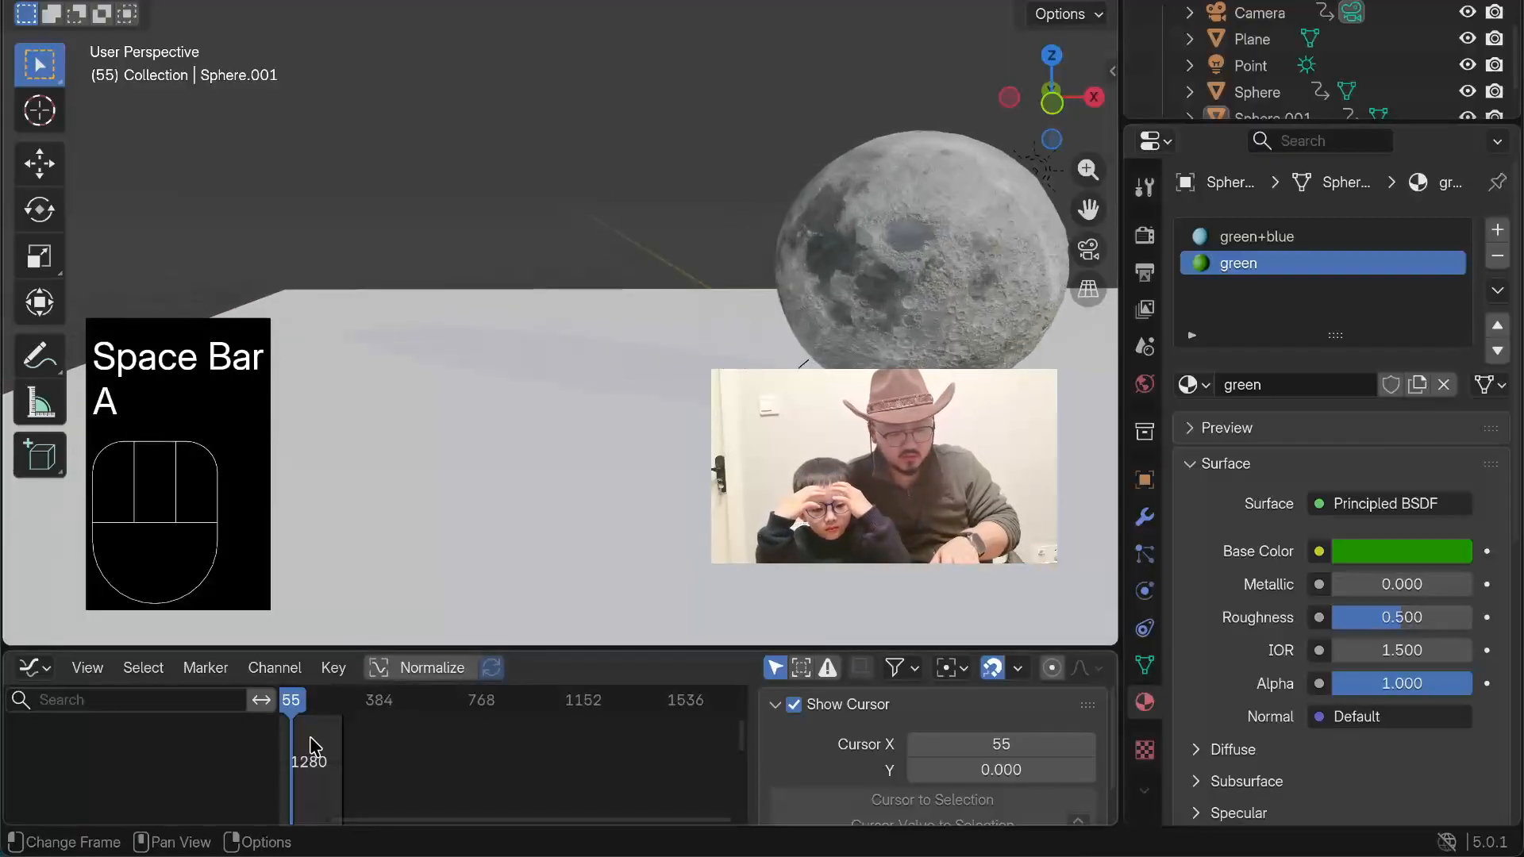
key("t")
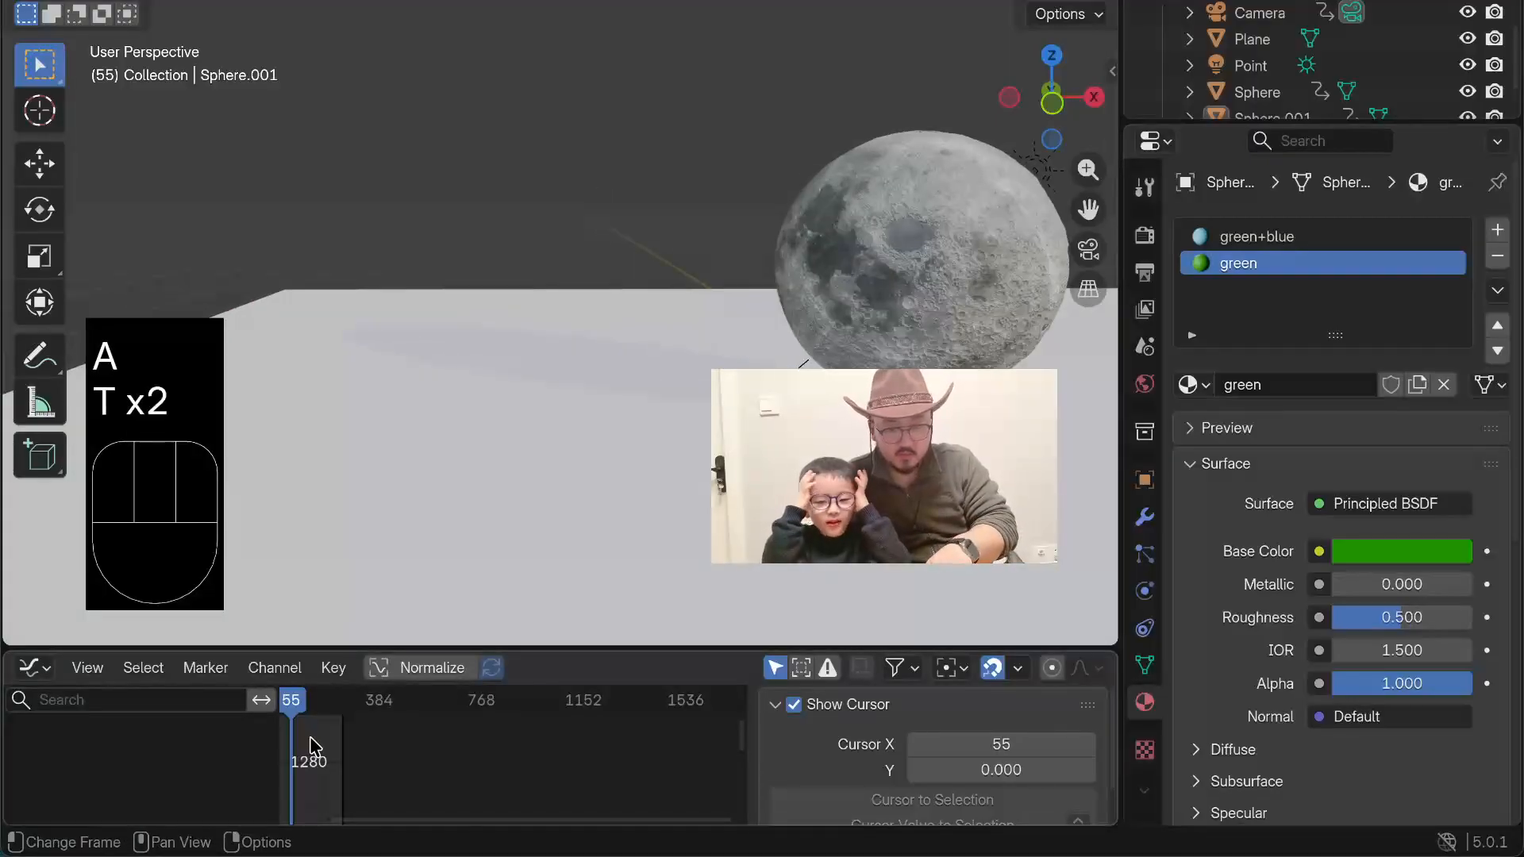
scroll(208, 450, "up", 3)
scroll(265, 346, "down", 10)
left_click(127, 296)
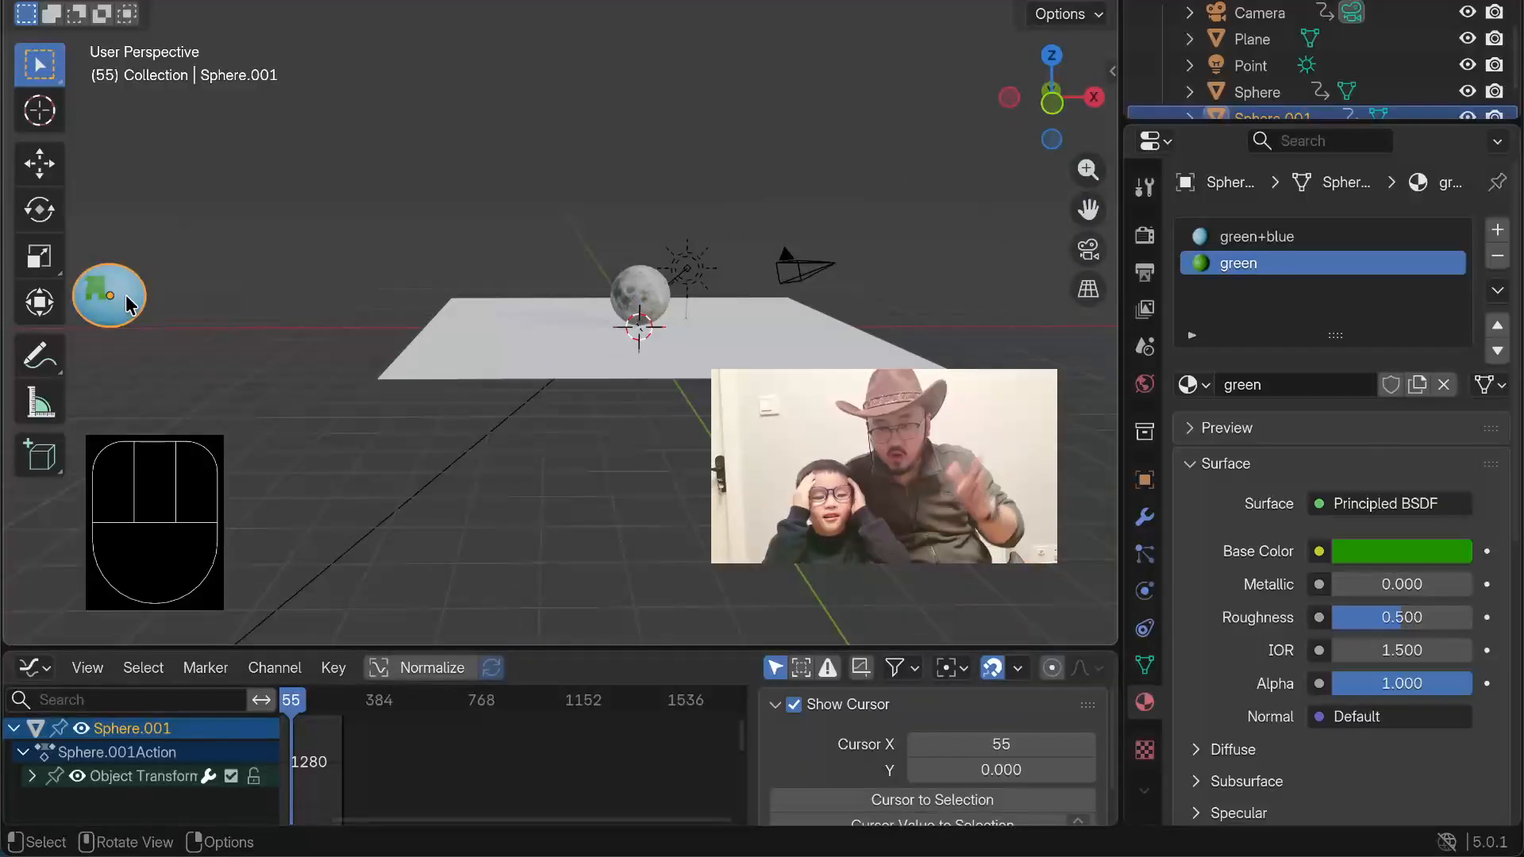